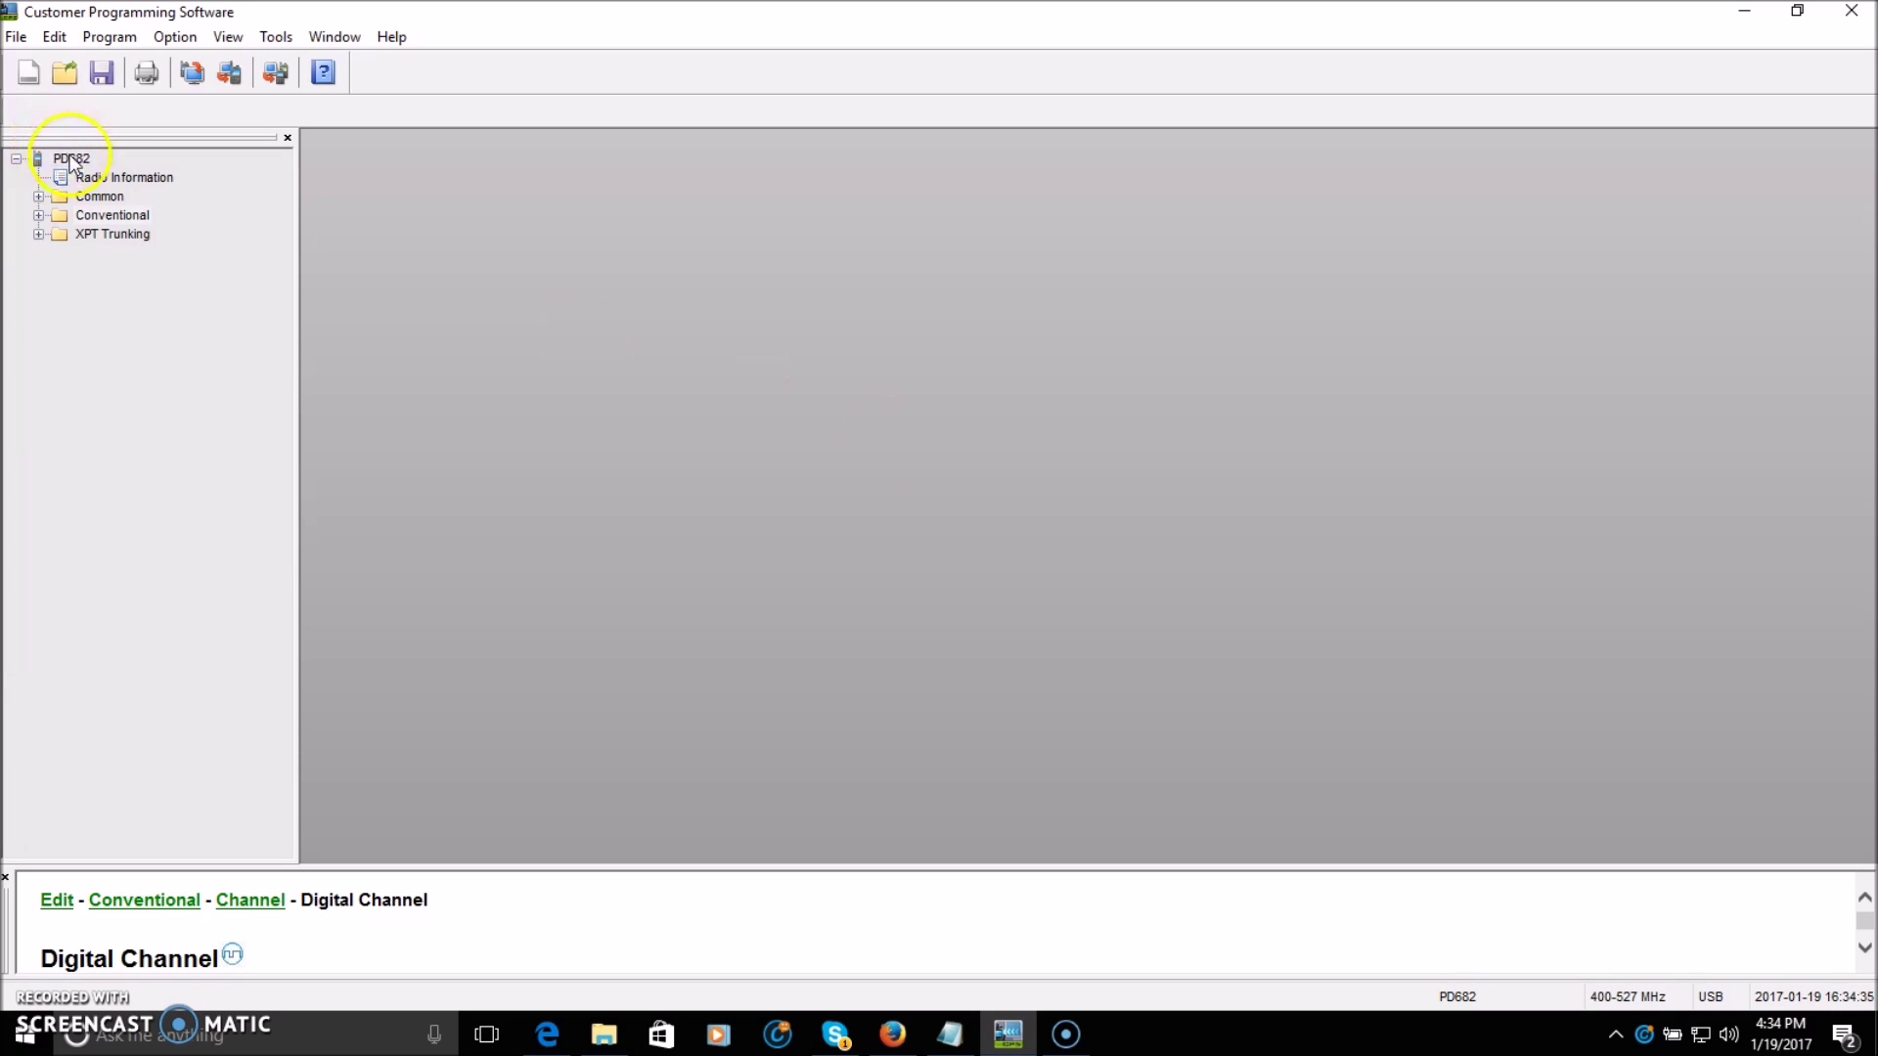
# - Check Radio Information (model PD682, 400-527 range, firmware A7.06.06.000), then expand Common
pyautogui.doubleClick(123, 177)
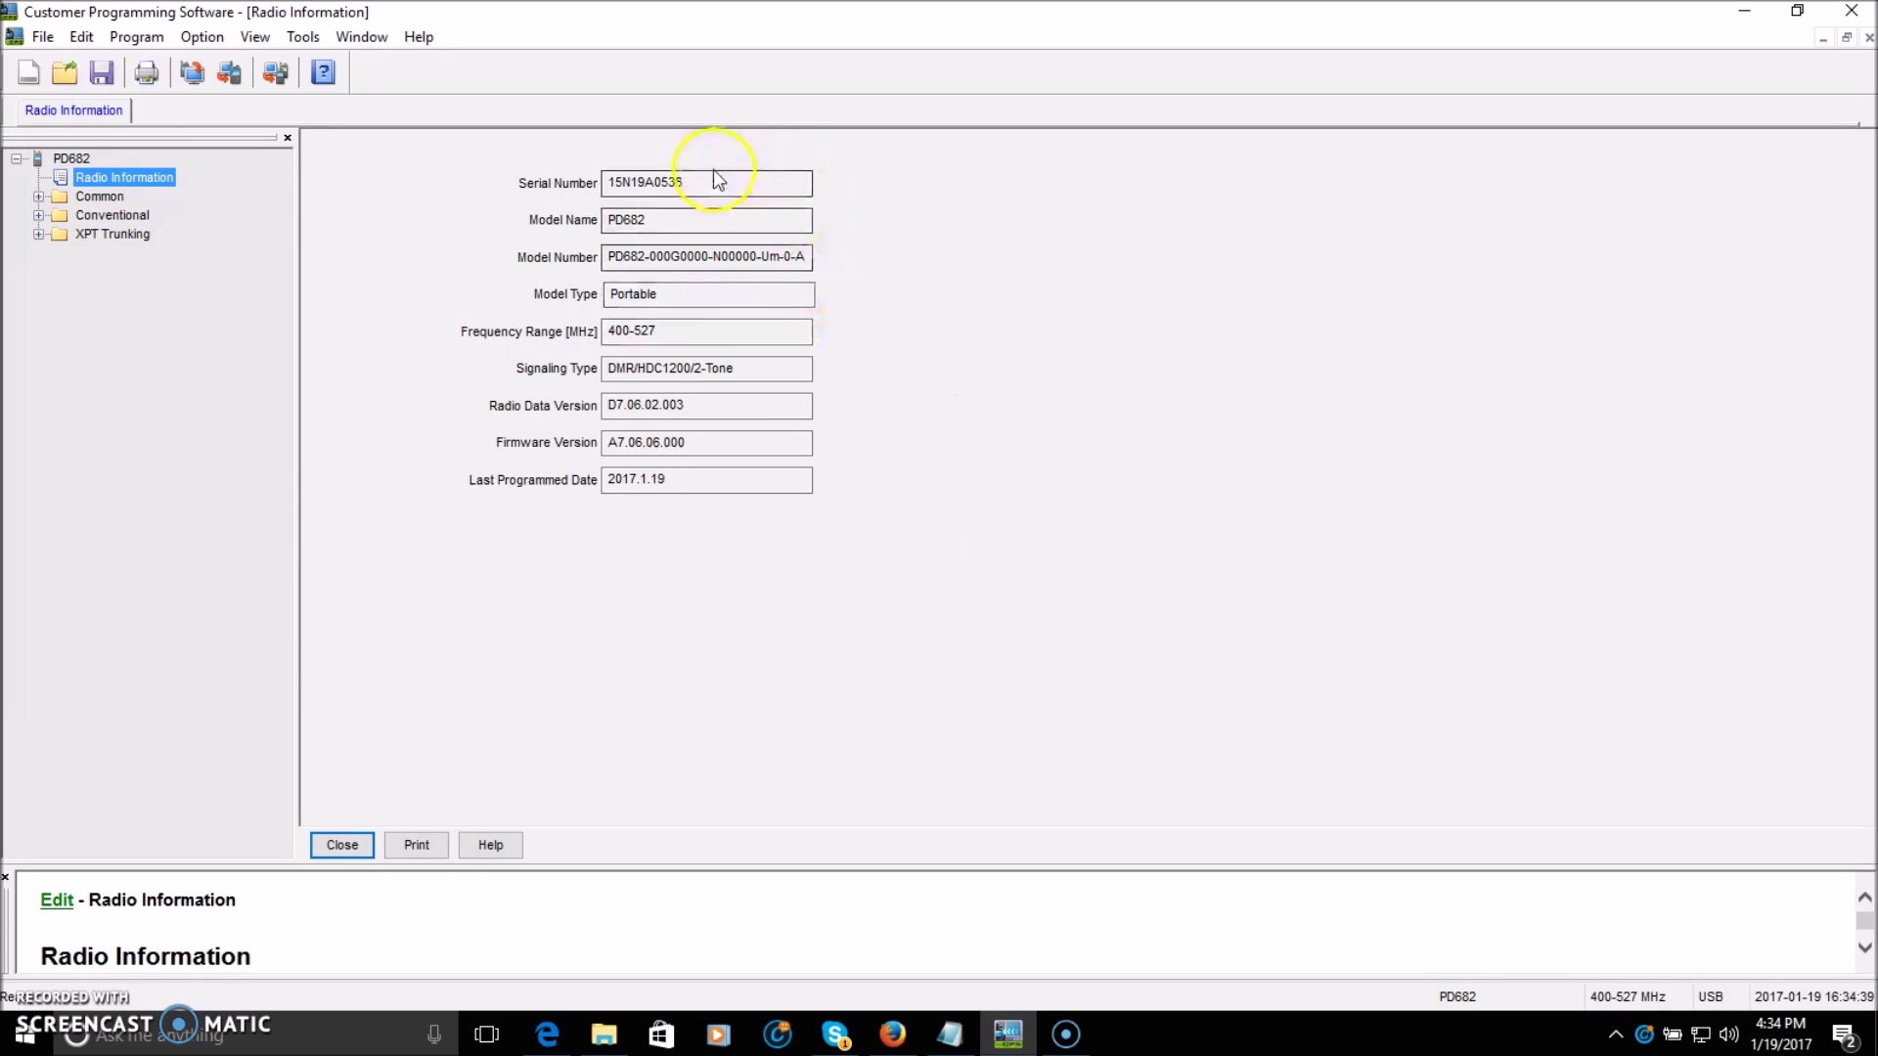
pyautogui.moveTo(691, 183); pyautogui.dragTo(572, 183)
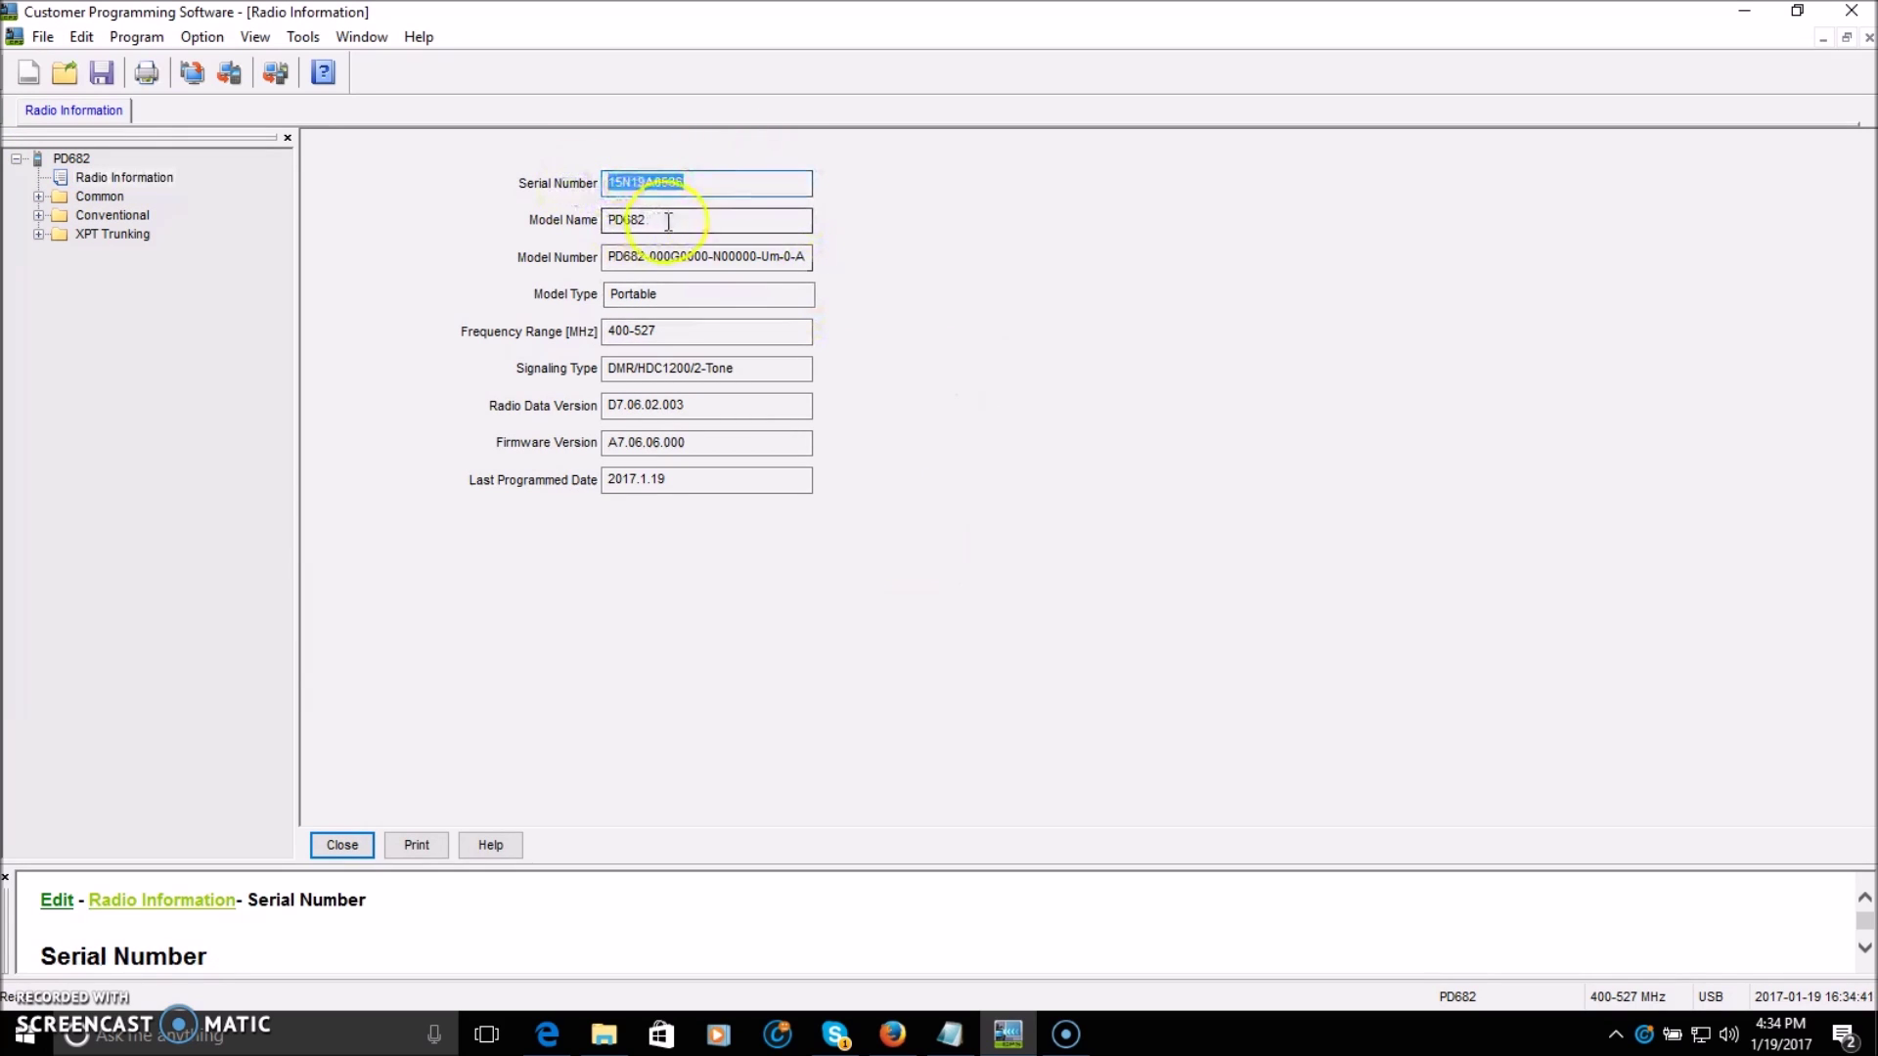
pyautogui.moveTo(668, 221); pyautogui.dragTo(599, 219)
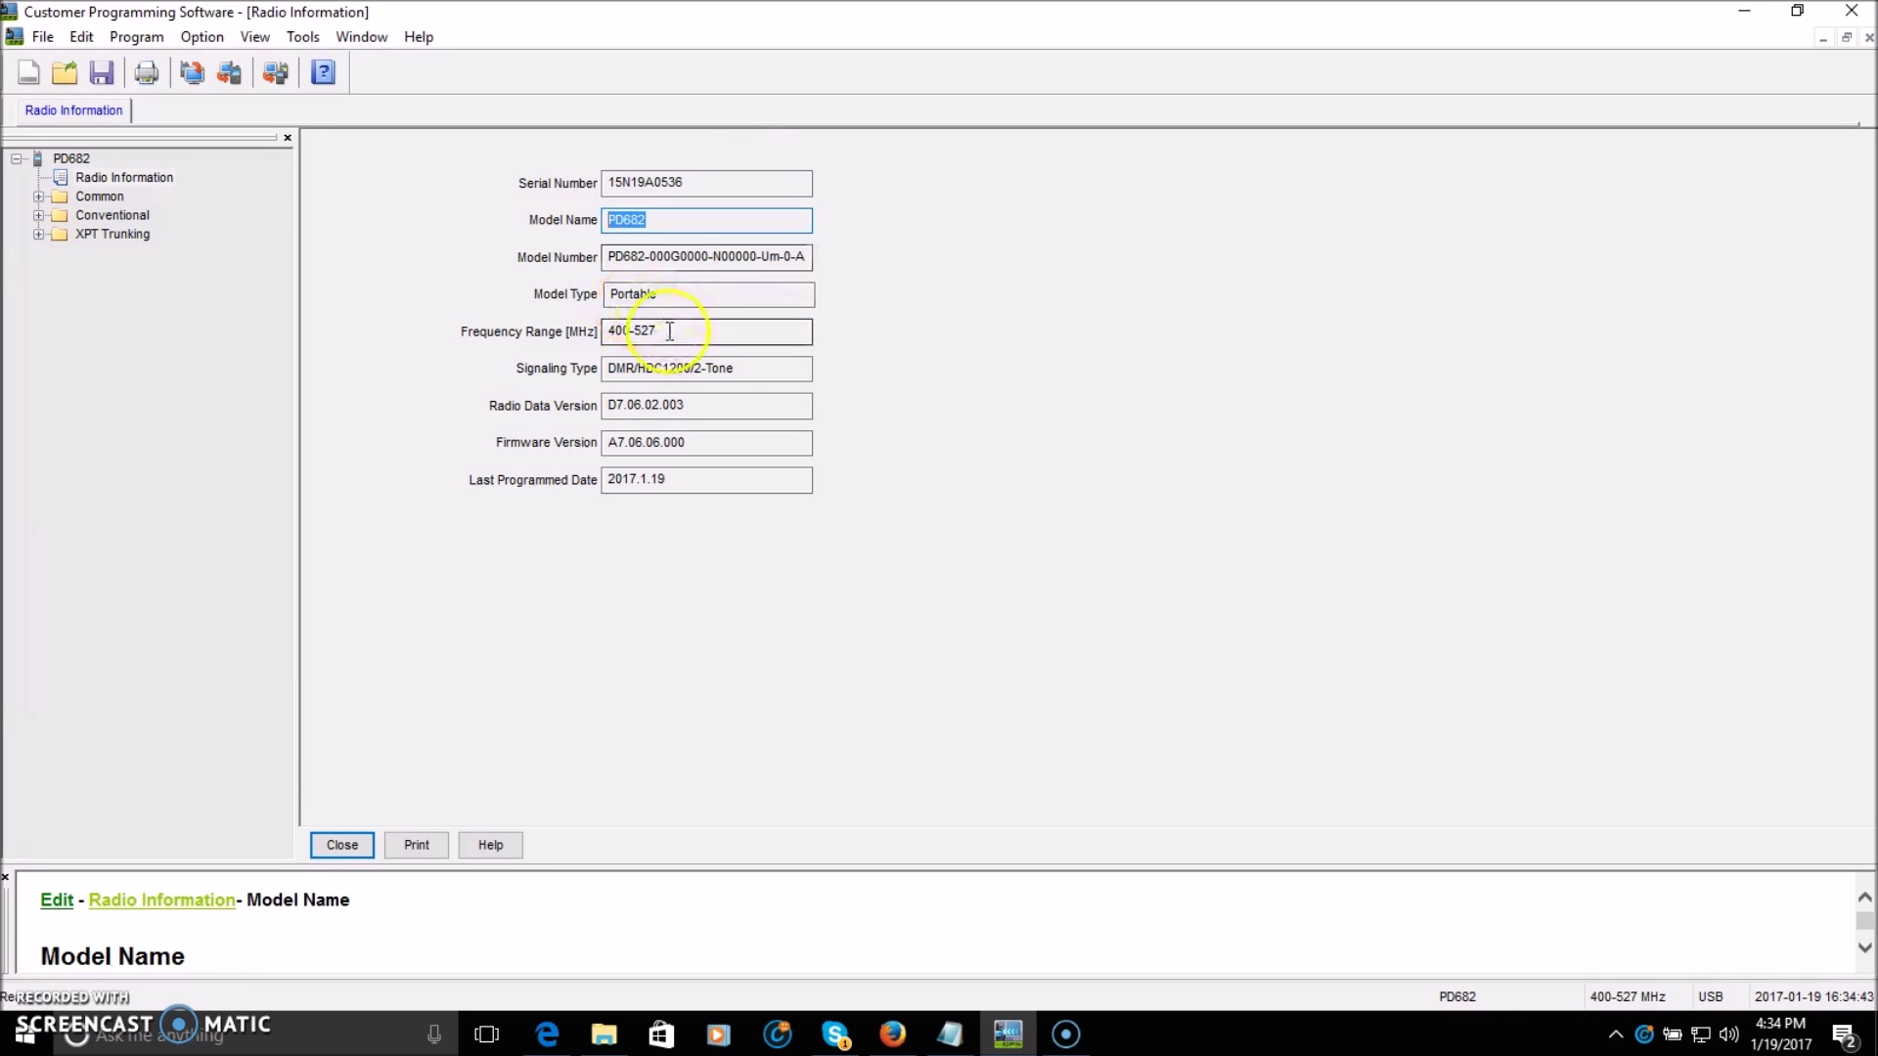
pyautogui.moveTo(670, 332); pyautogui.dragTo(609, 331)
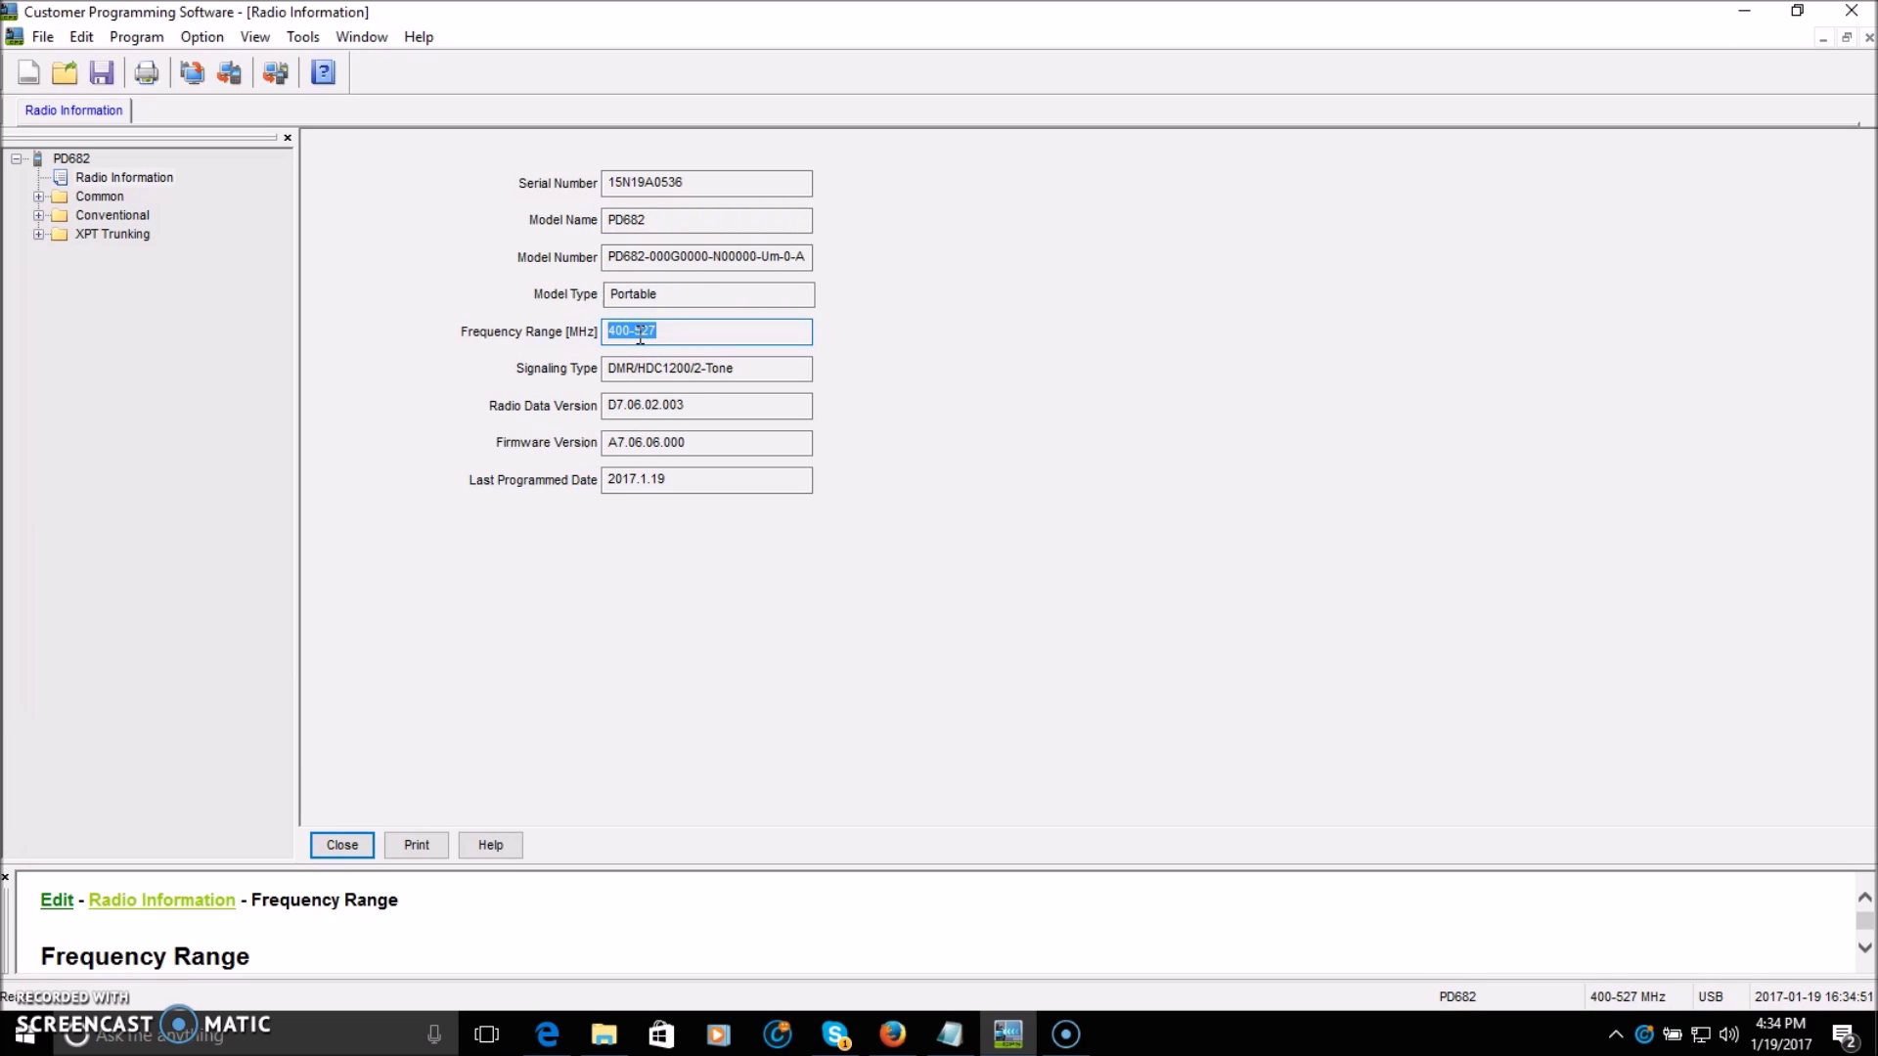
pyautogui.doubleClick(640, 334)
pyautogui.doubleClick(692, 445)
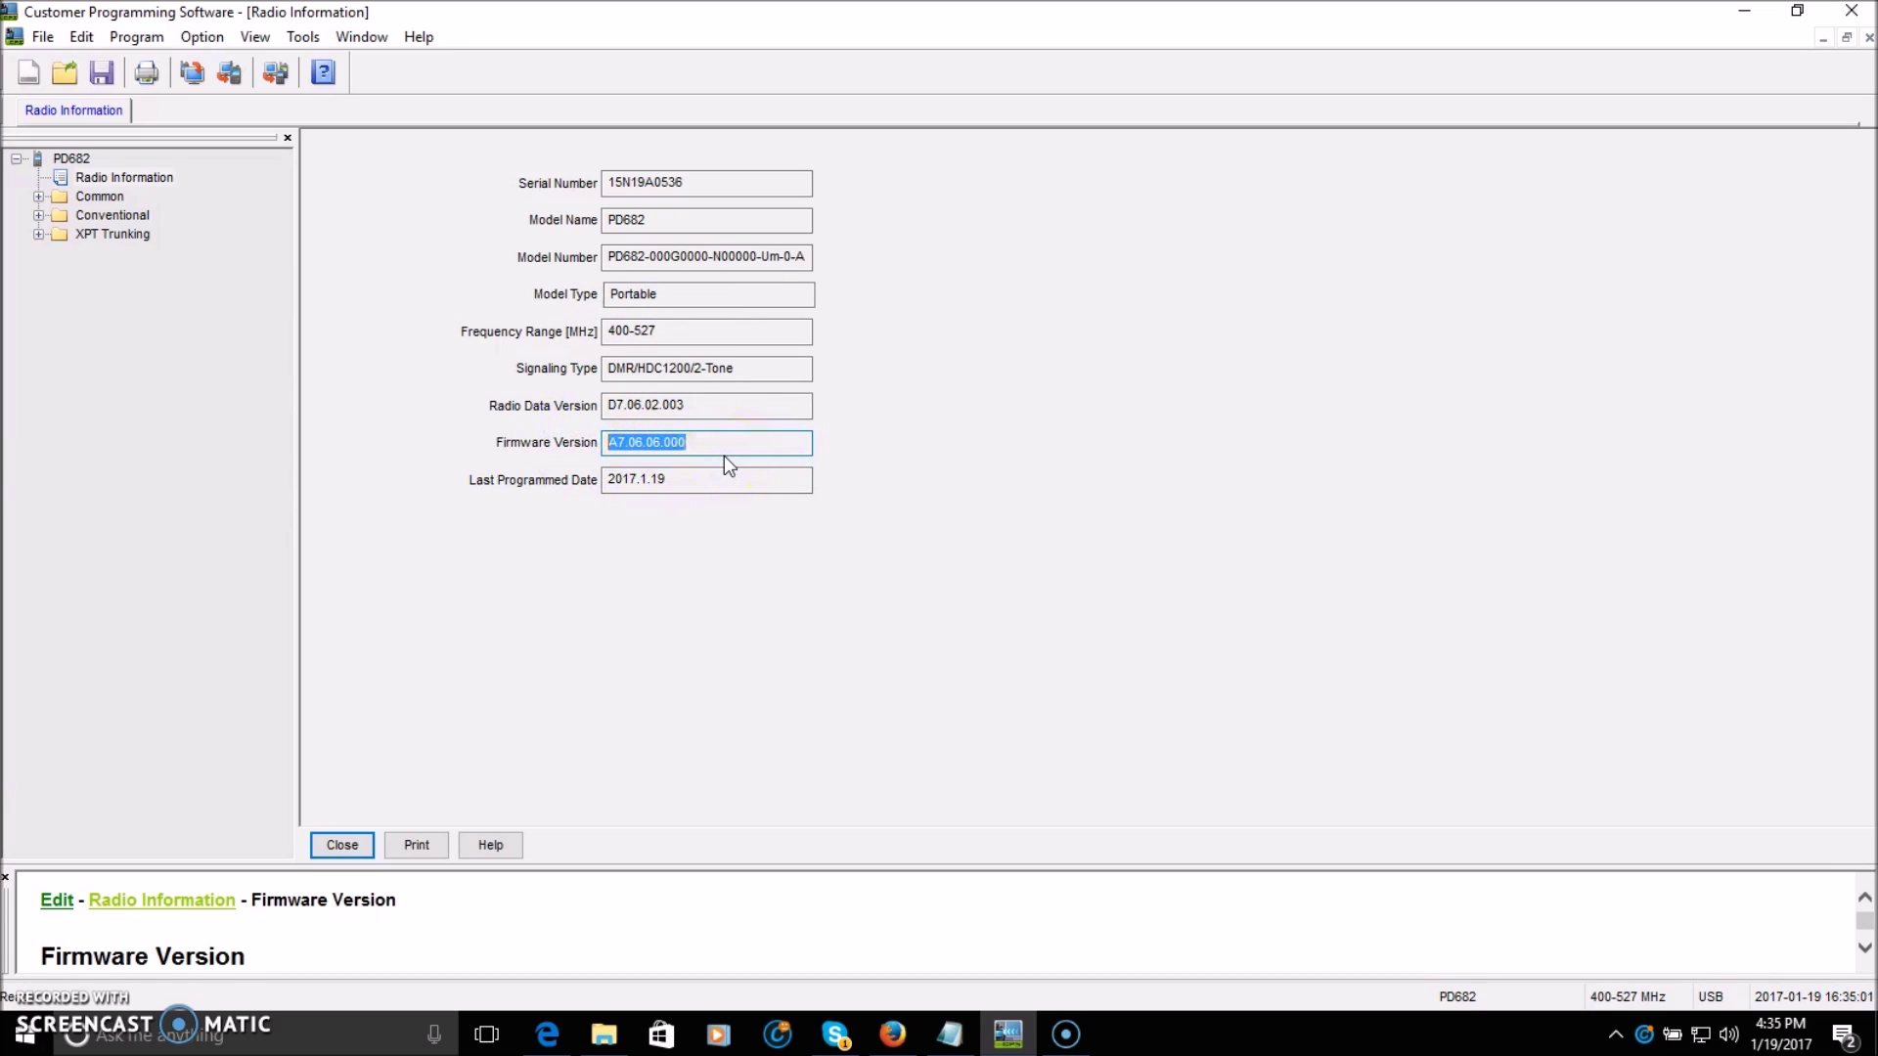
pyautogui.click(41, 200)
pyautogui.click(117, 217)
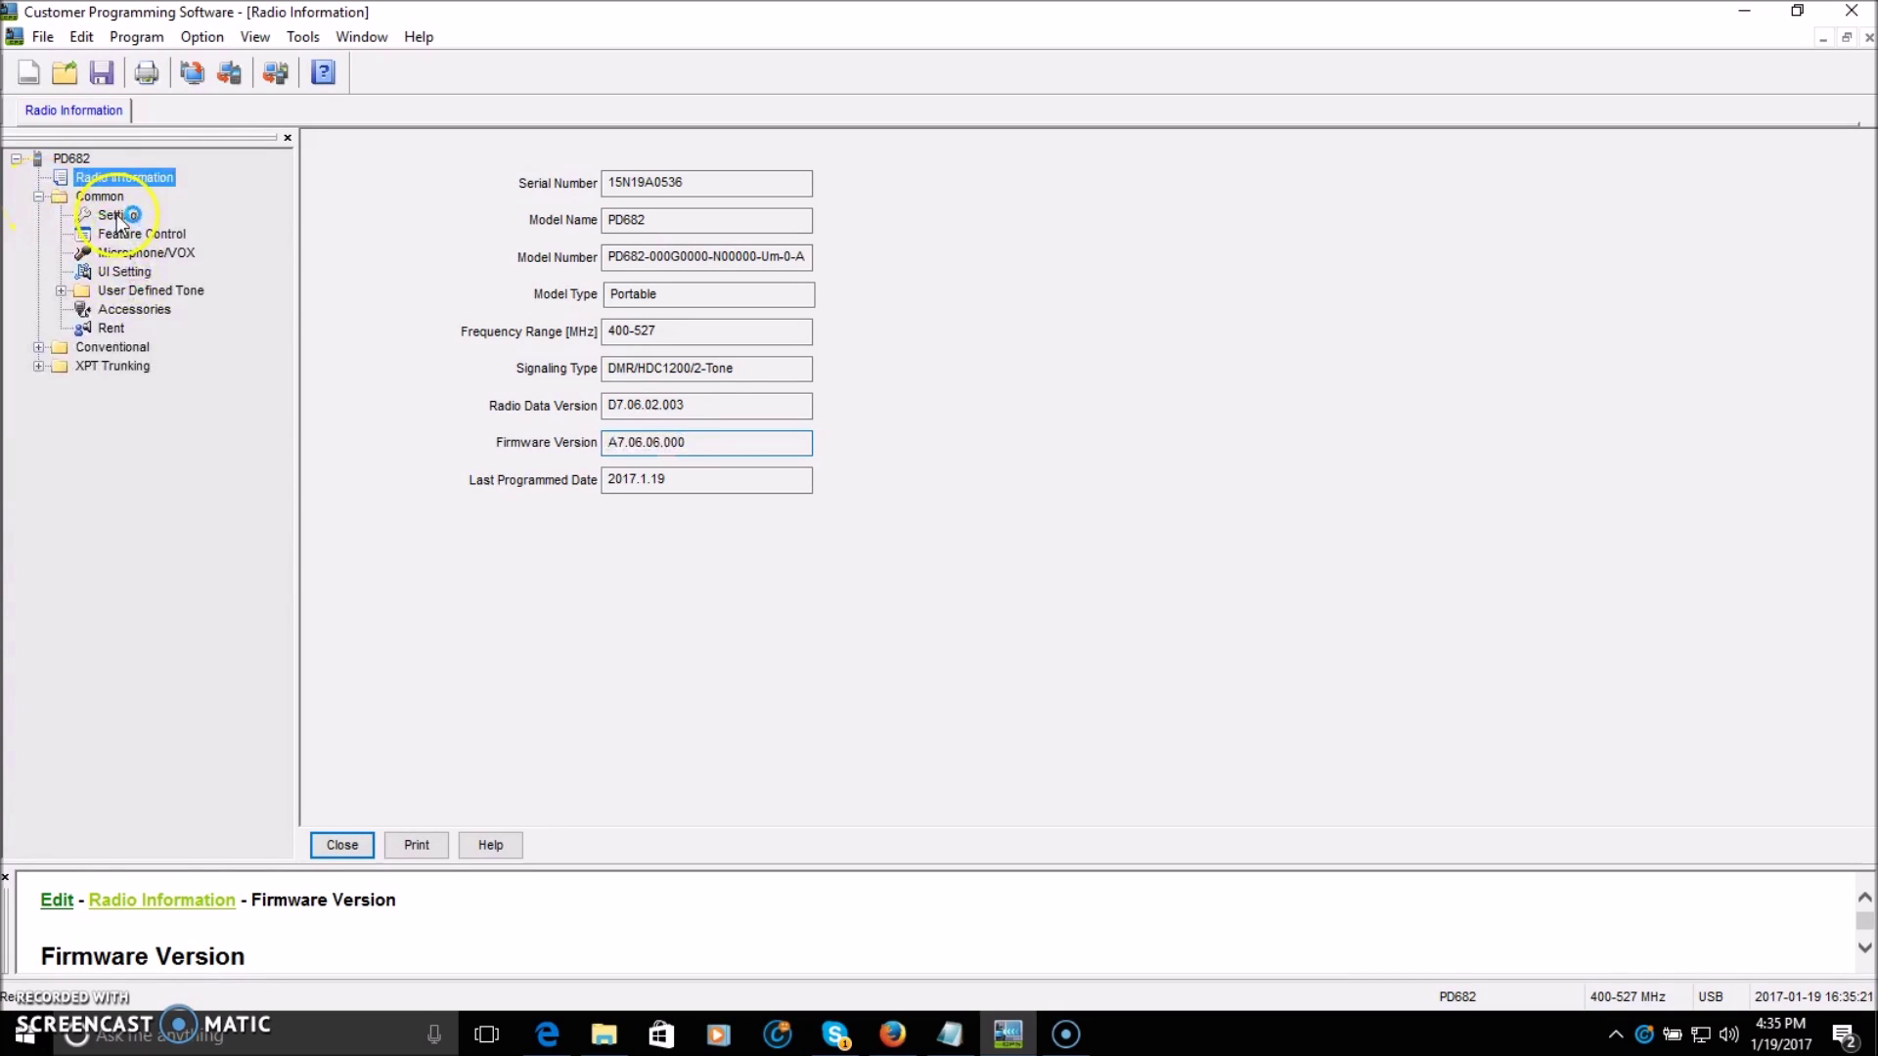
pyautogui.click(777, 232)
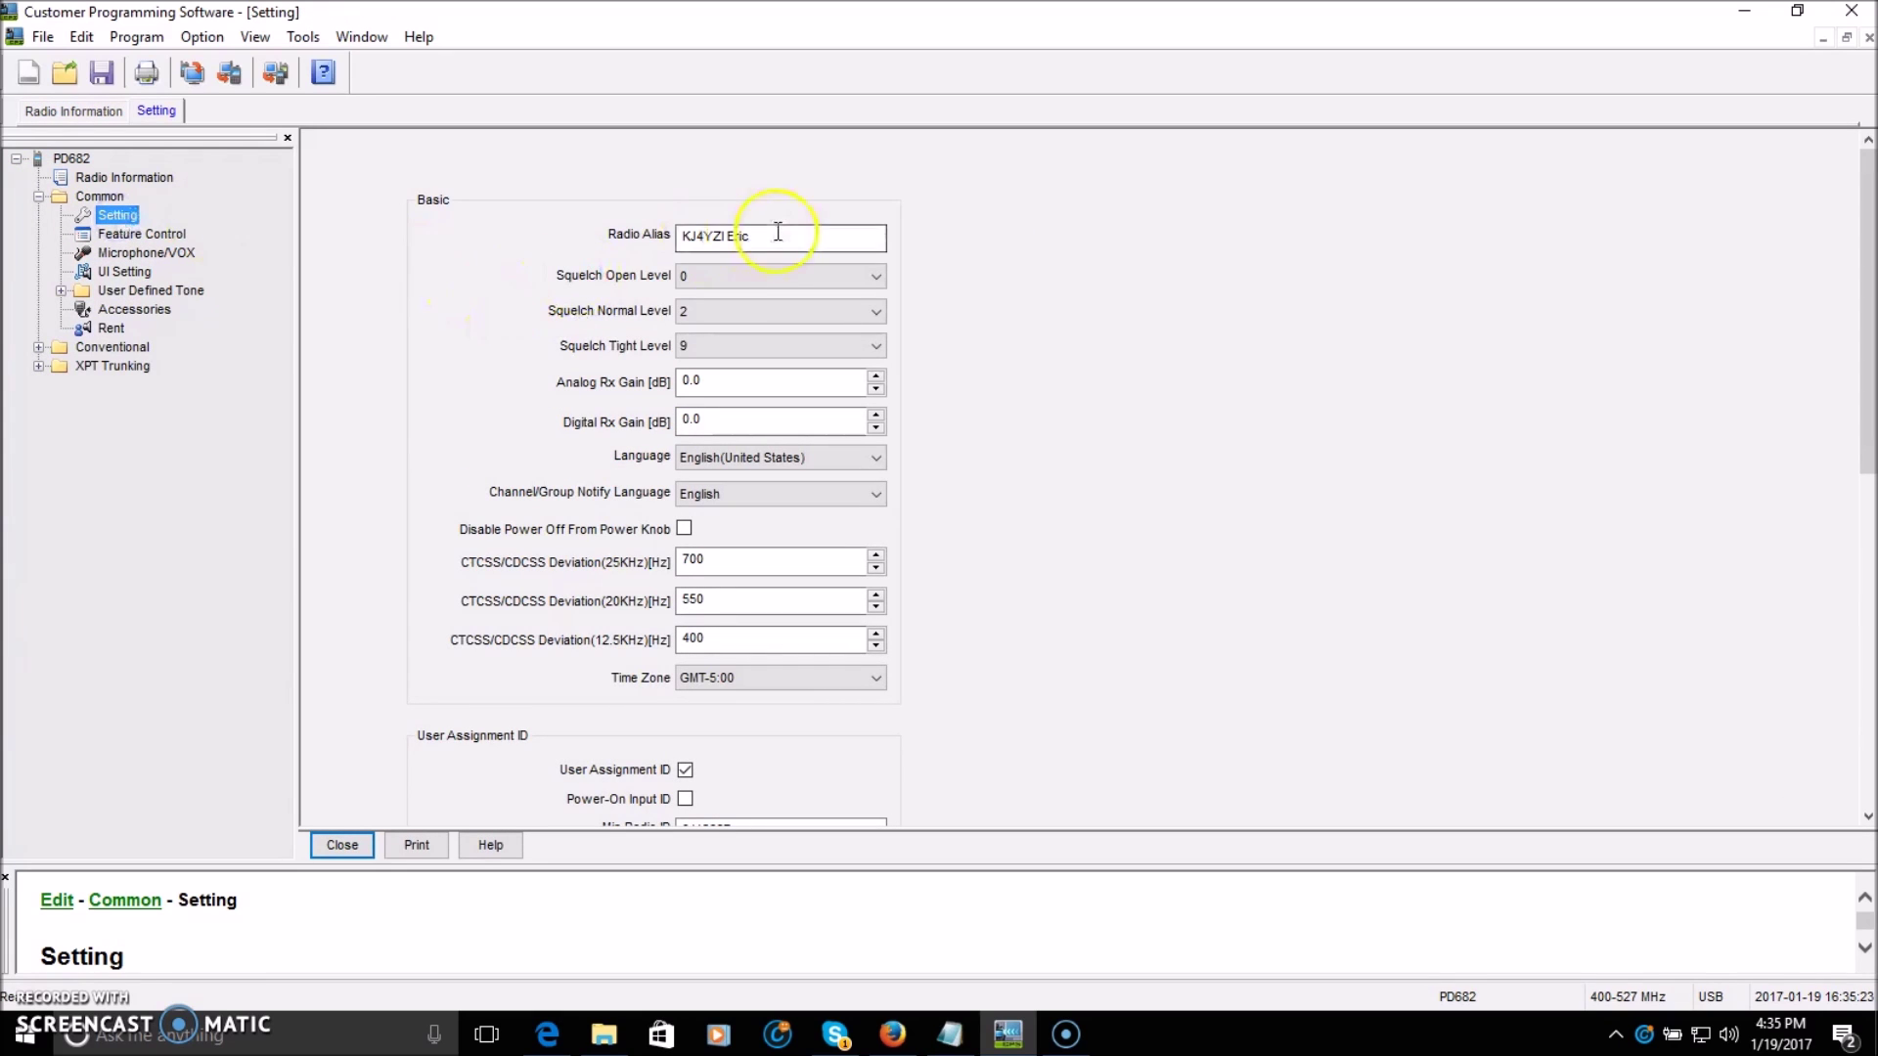
pyautogui.moveTo(776, 234); pyautogui.dragTo(681, 240)
pyautogui.click(776, 238)
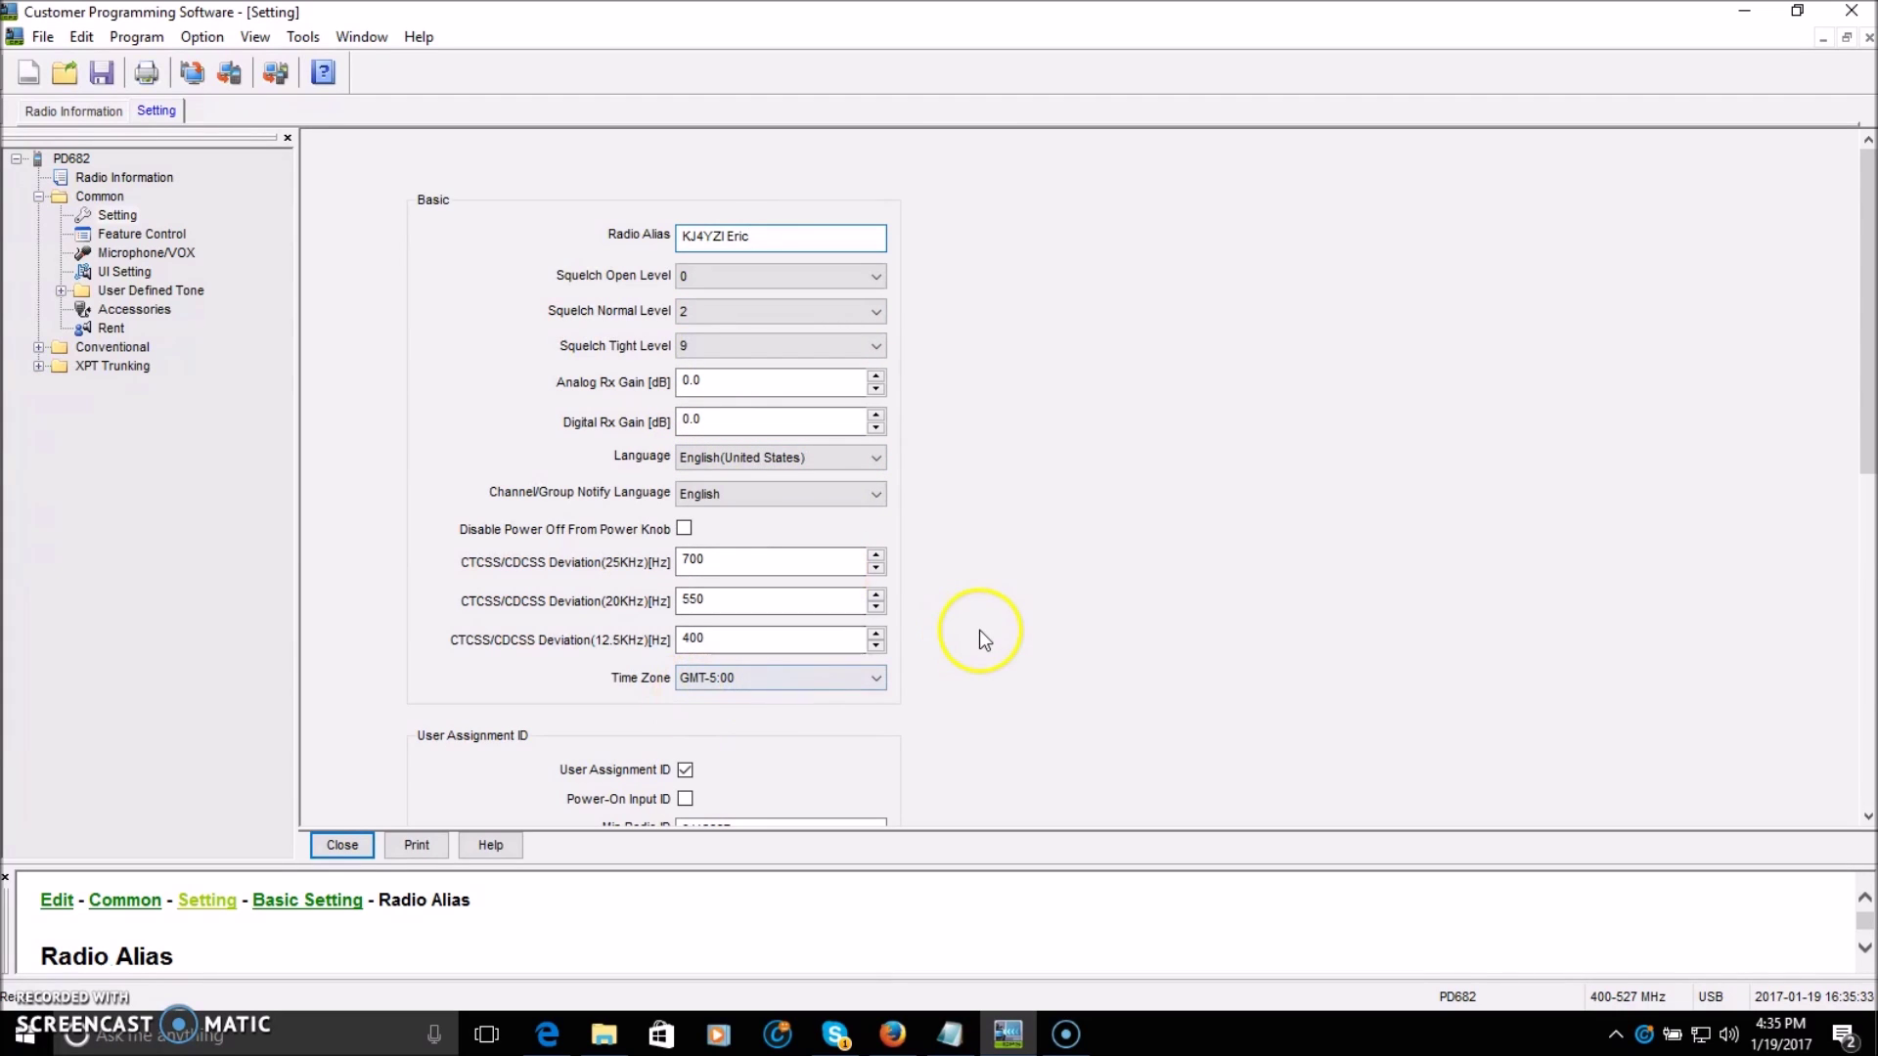
pyautogui.moveTo(1867, 293); pyautogui.dragTo(1869, 498)
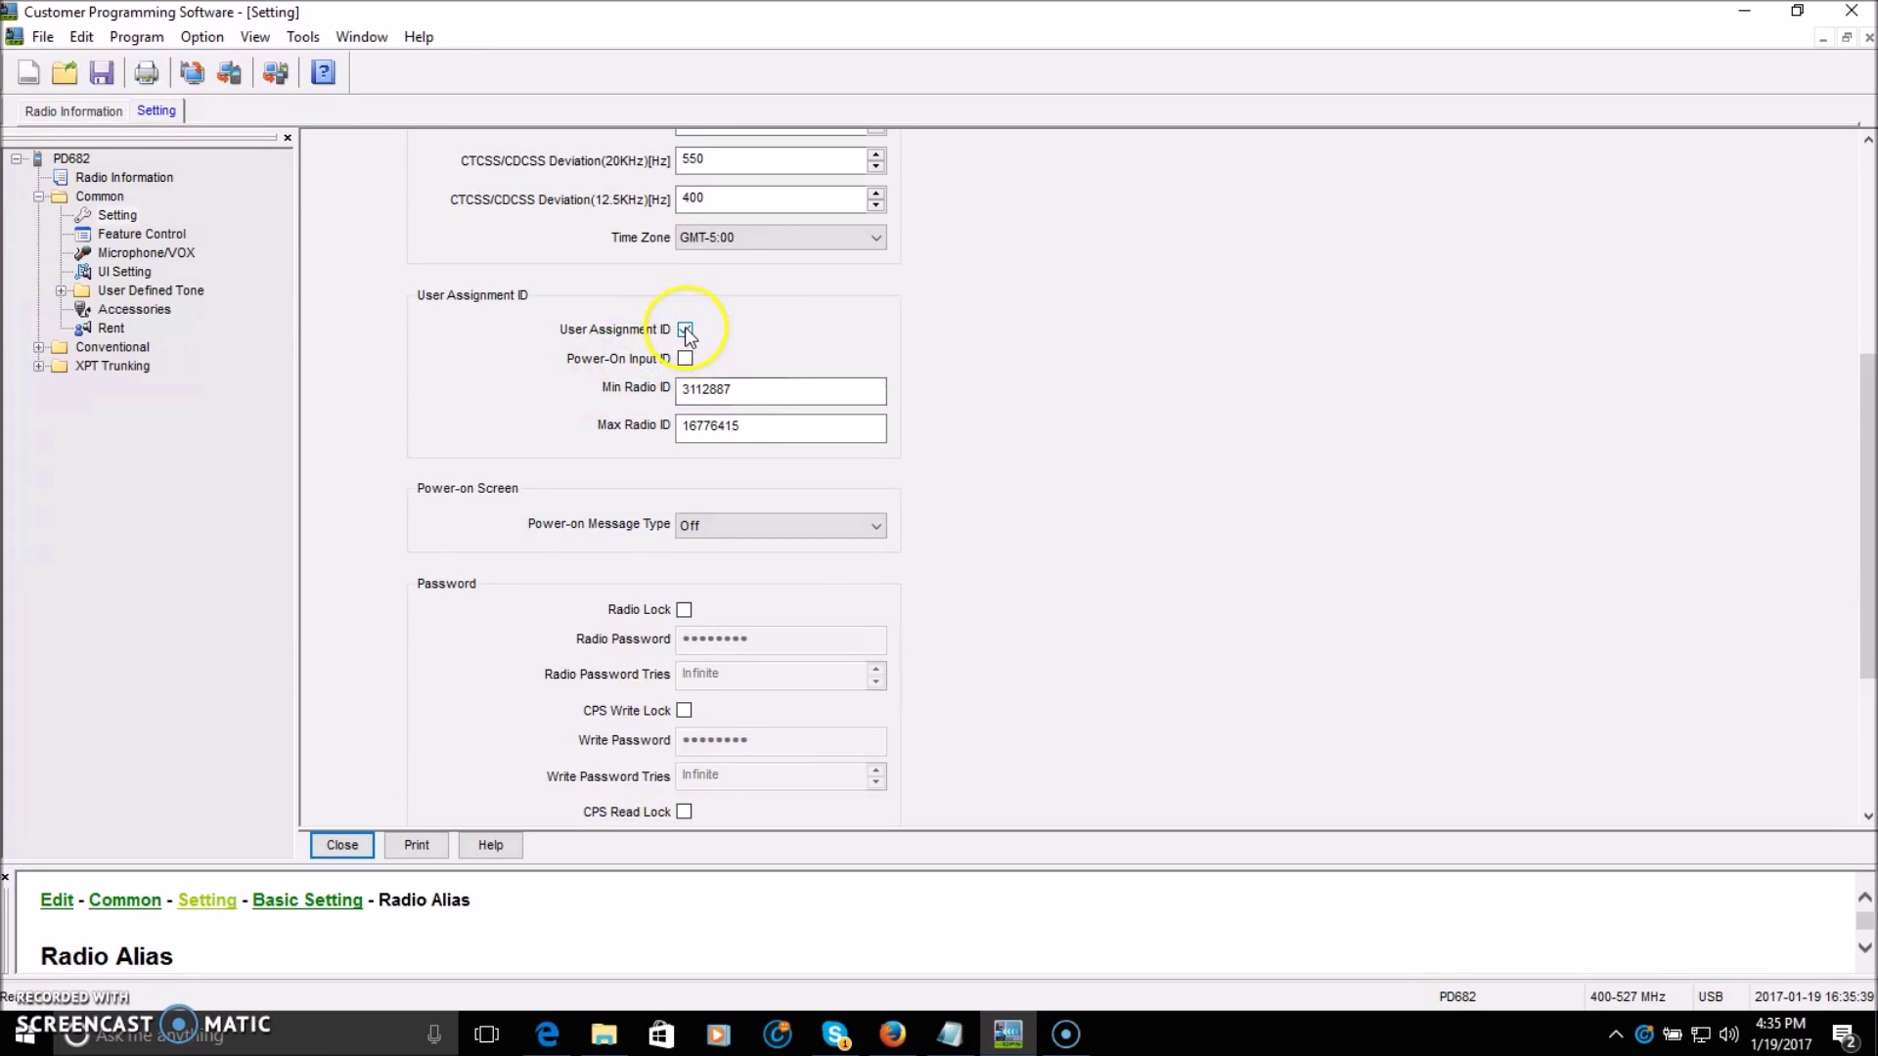
pyautogui.moveTo(764, 391); pyautogui.dragTo(671, 394)
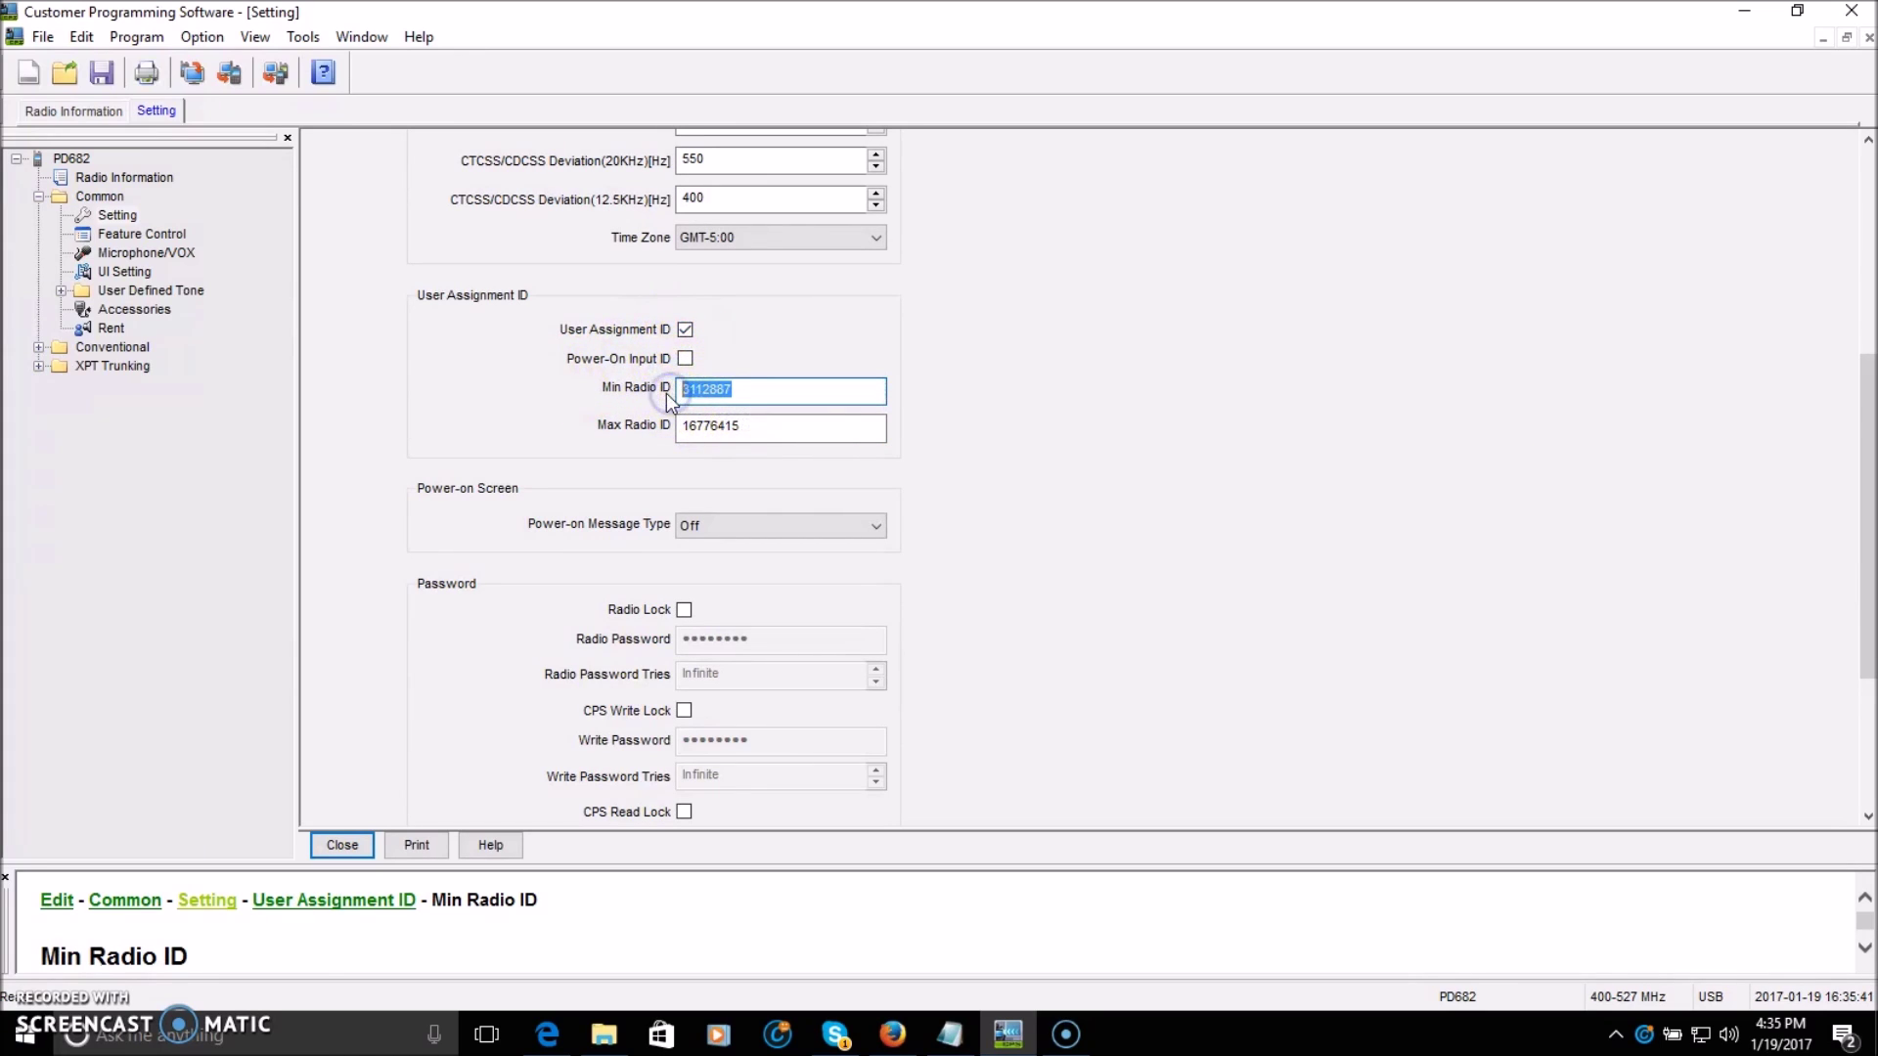
pyautogui.click(744, 393)
pyautogui.moveTo(1867, 521); pyautogui.dragTo(1870, 648)
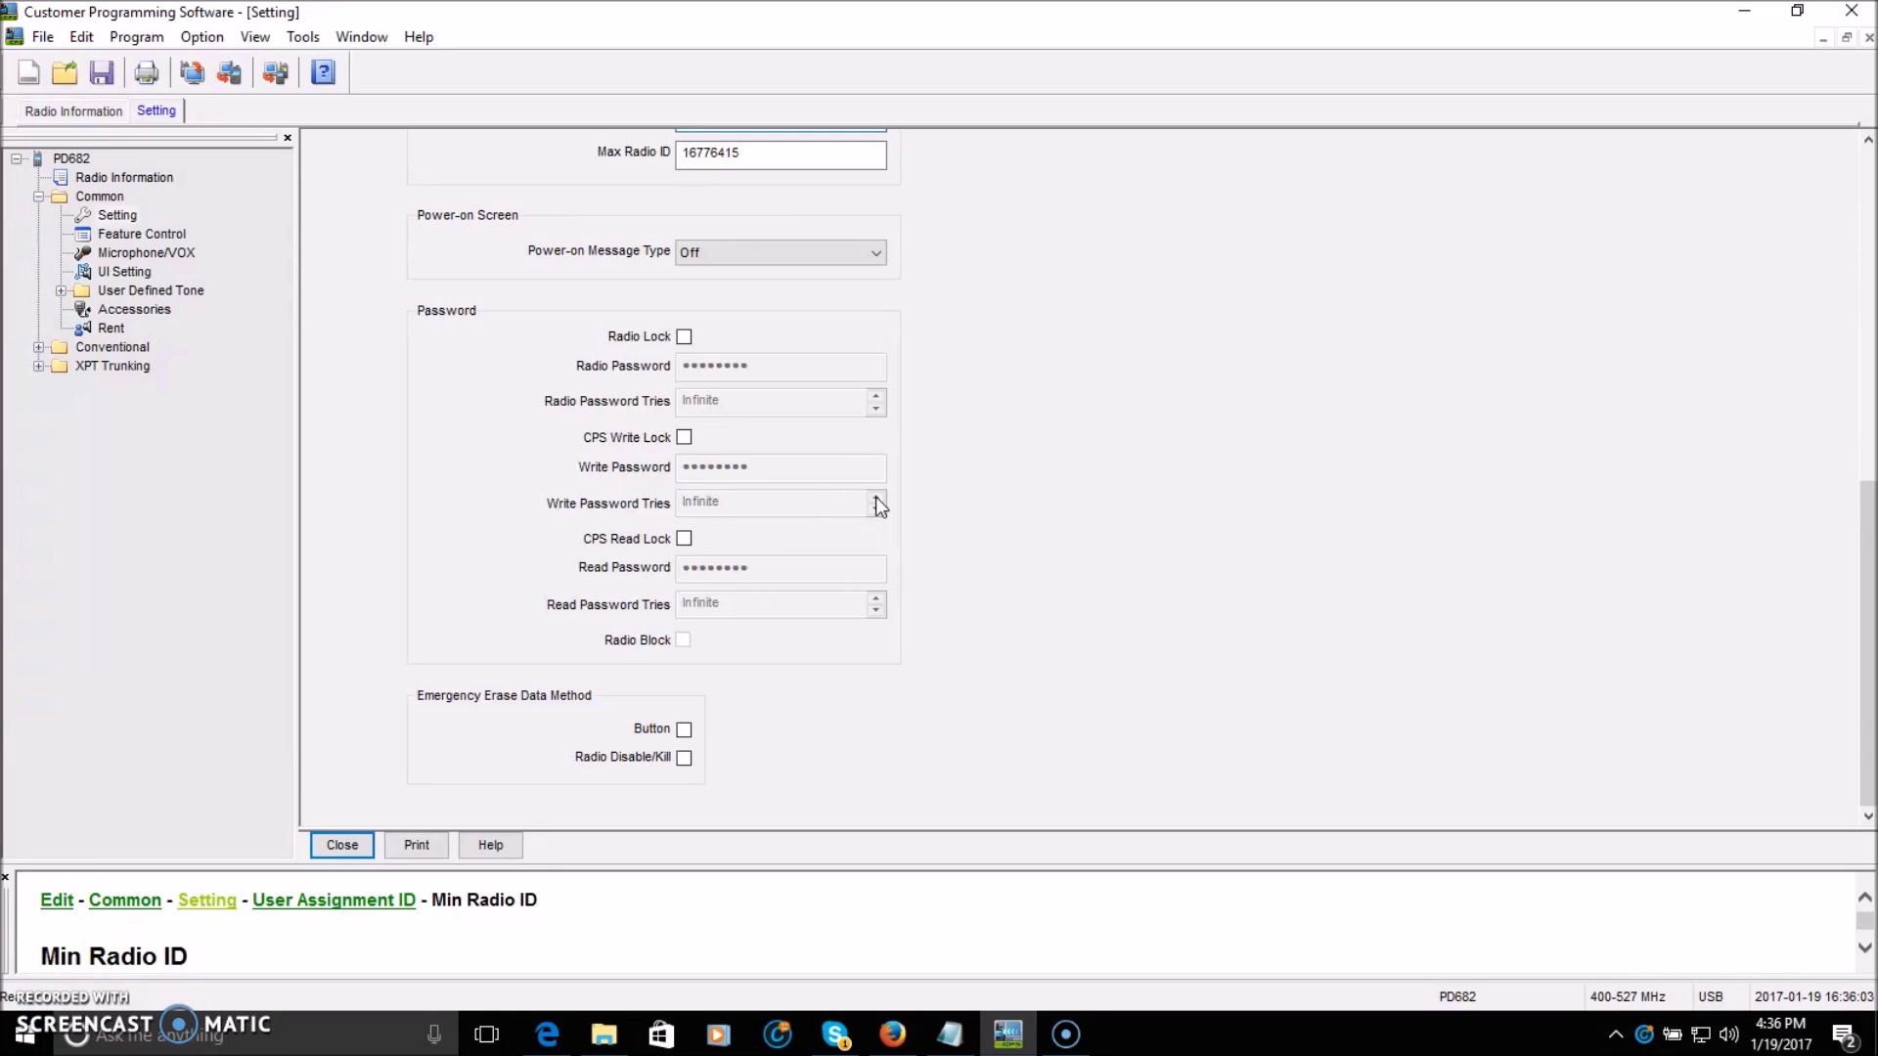
pyautogui.click(684, 167)
pyautogui.click(342, 845)
pyautogui.click(349, 843)
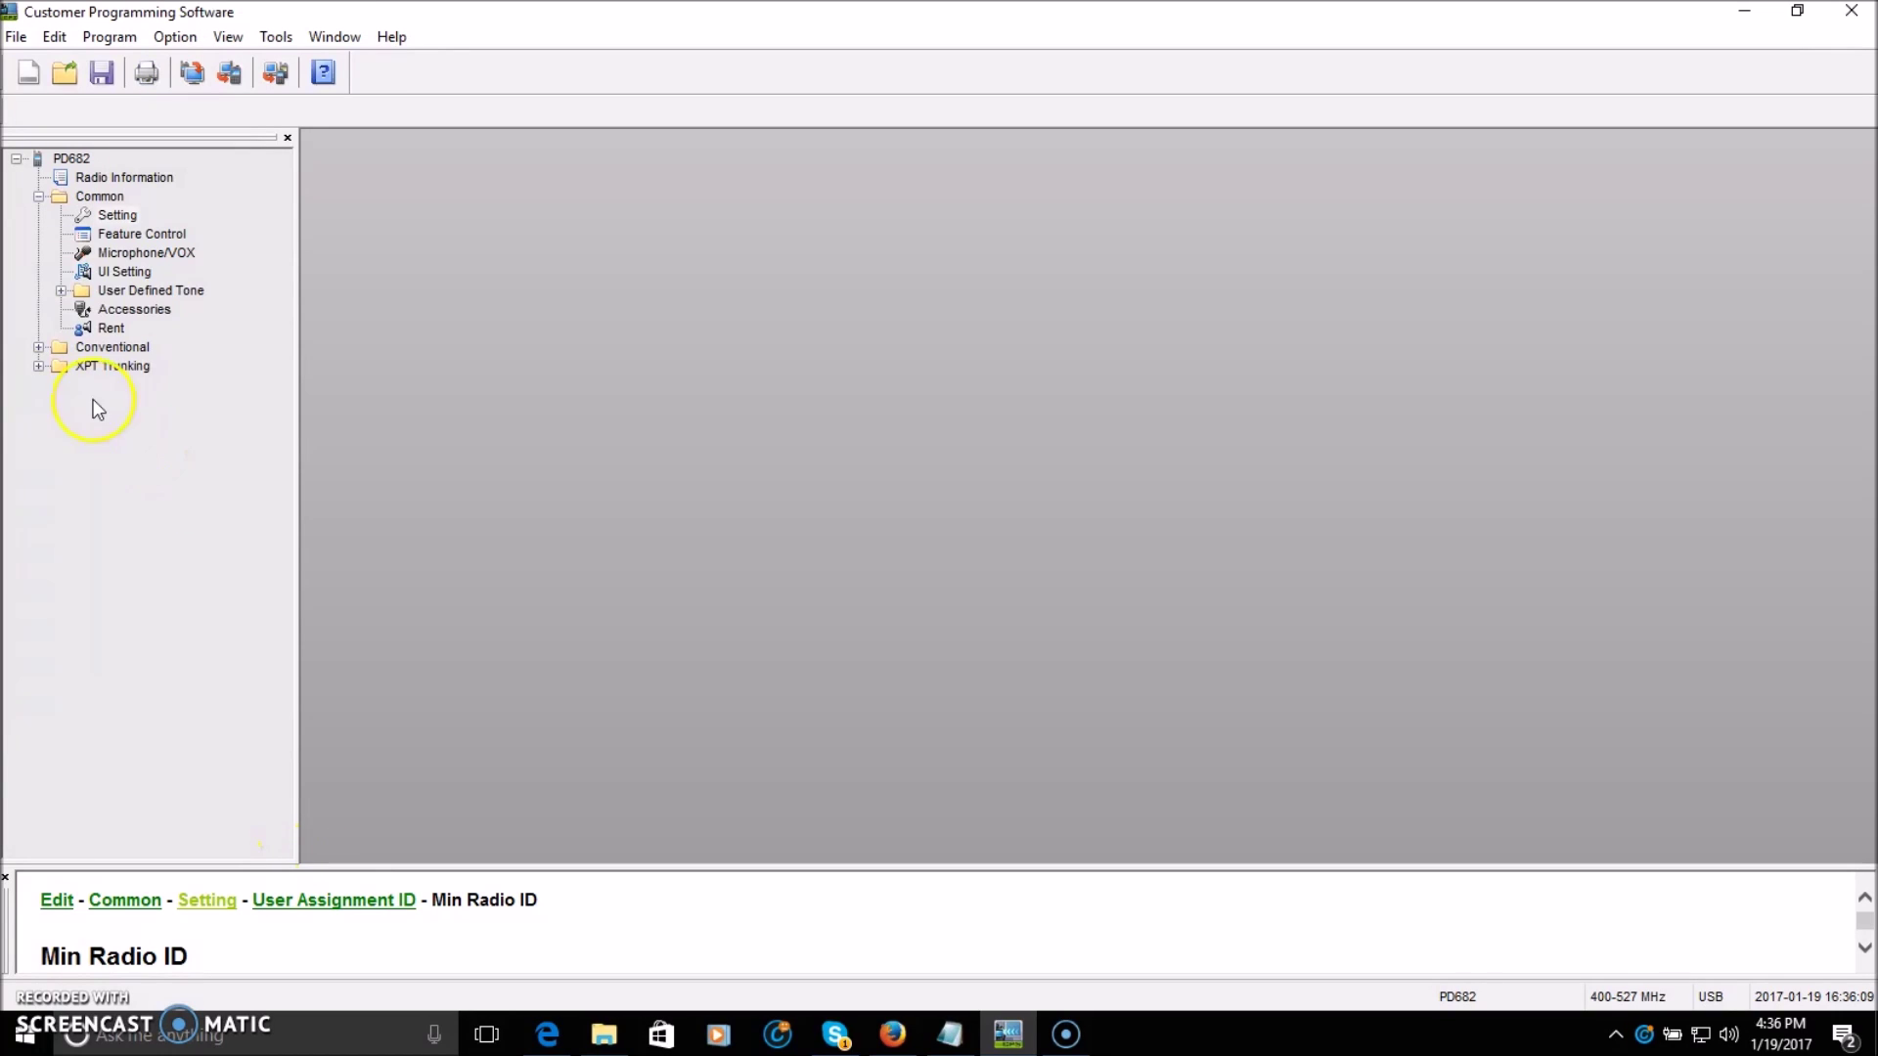
# - Open Conventional > General Setting > Network and check the RRS & GPS Radio ID
pyautogui.click(39, 347)
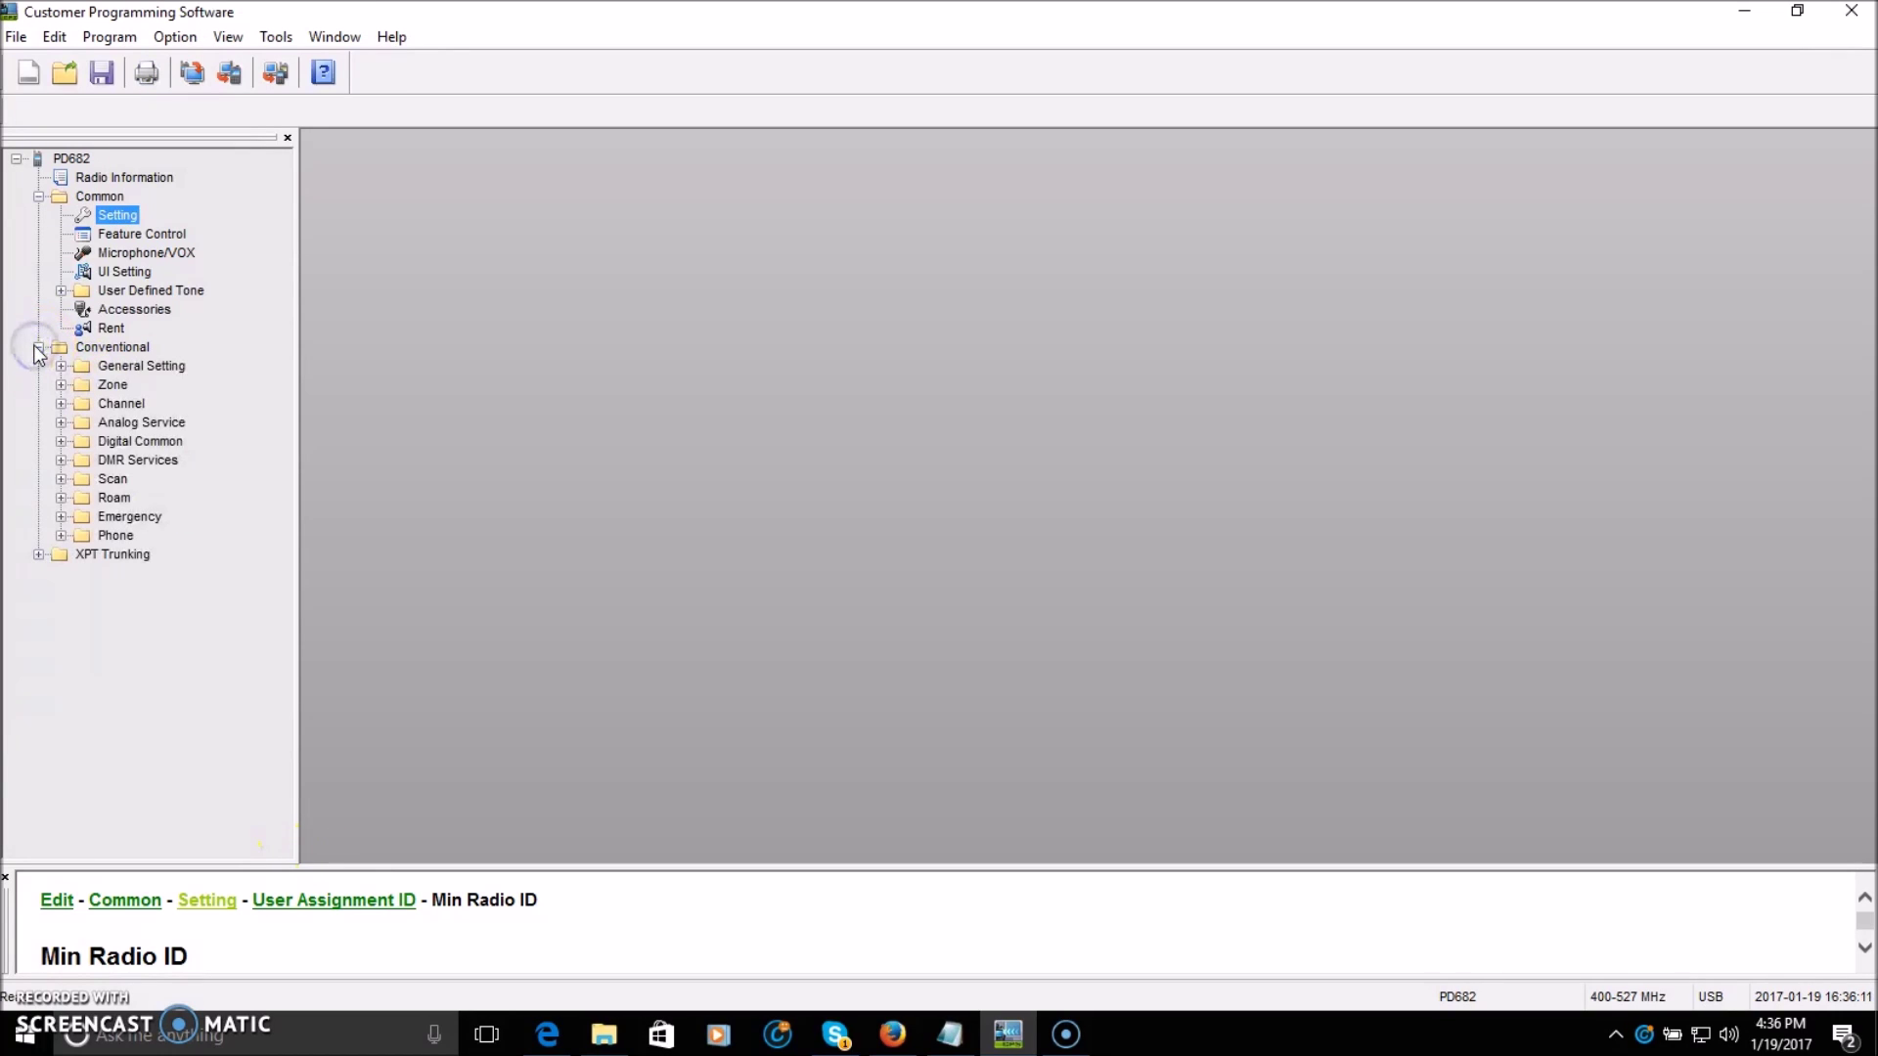
pyautogui.click(60, 366)
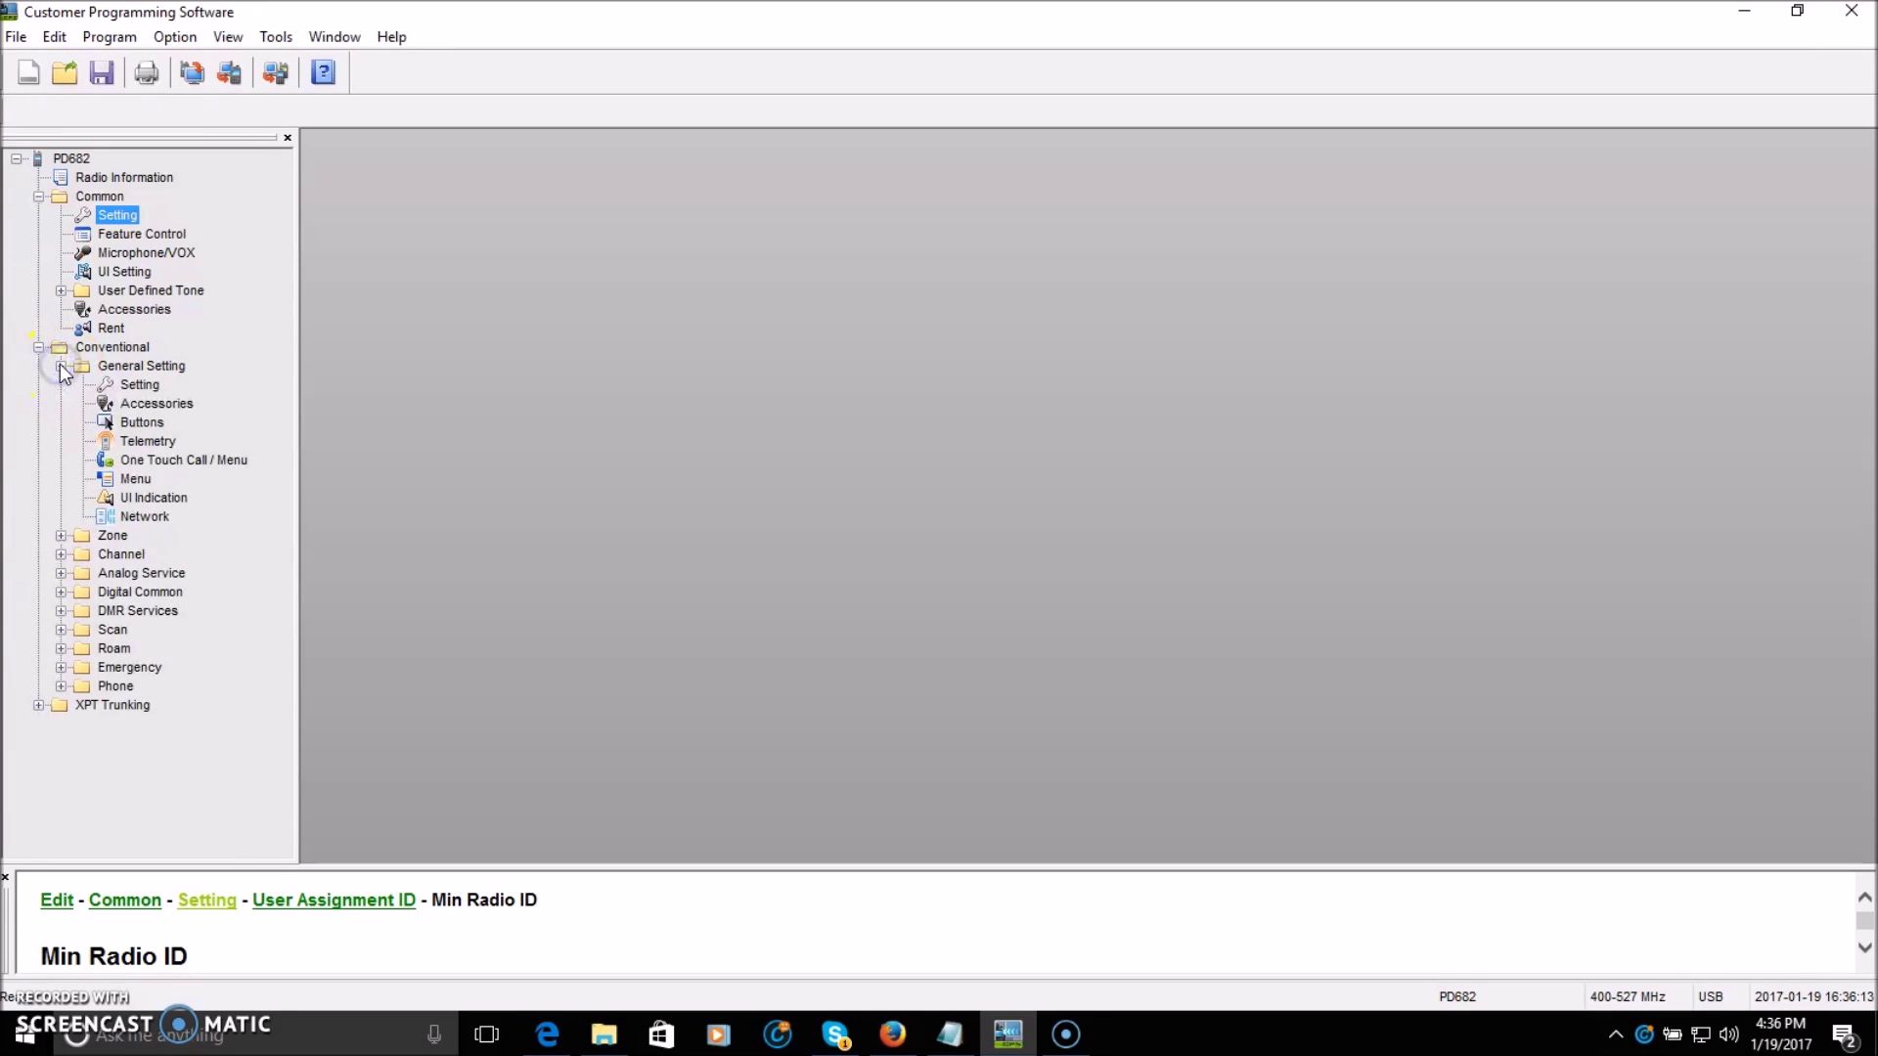
pyautogui.click(143, 517)
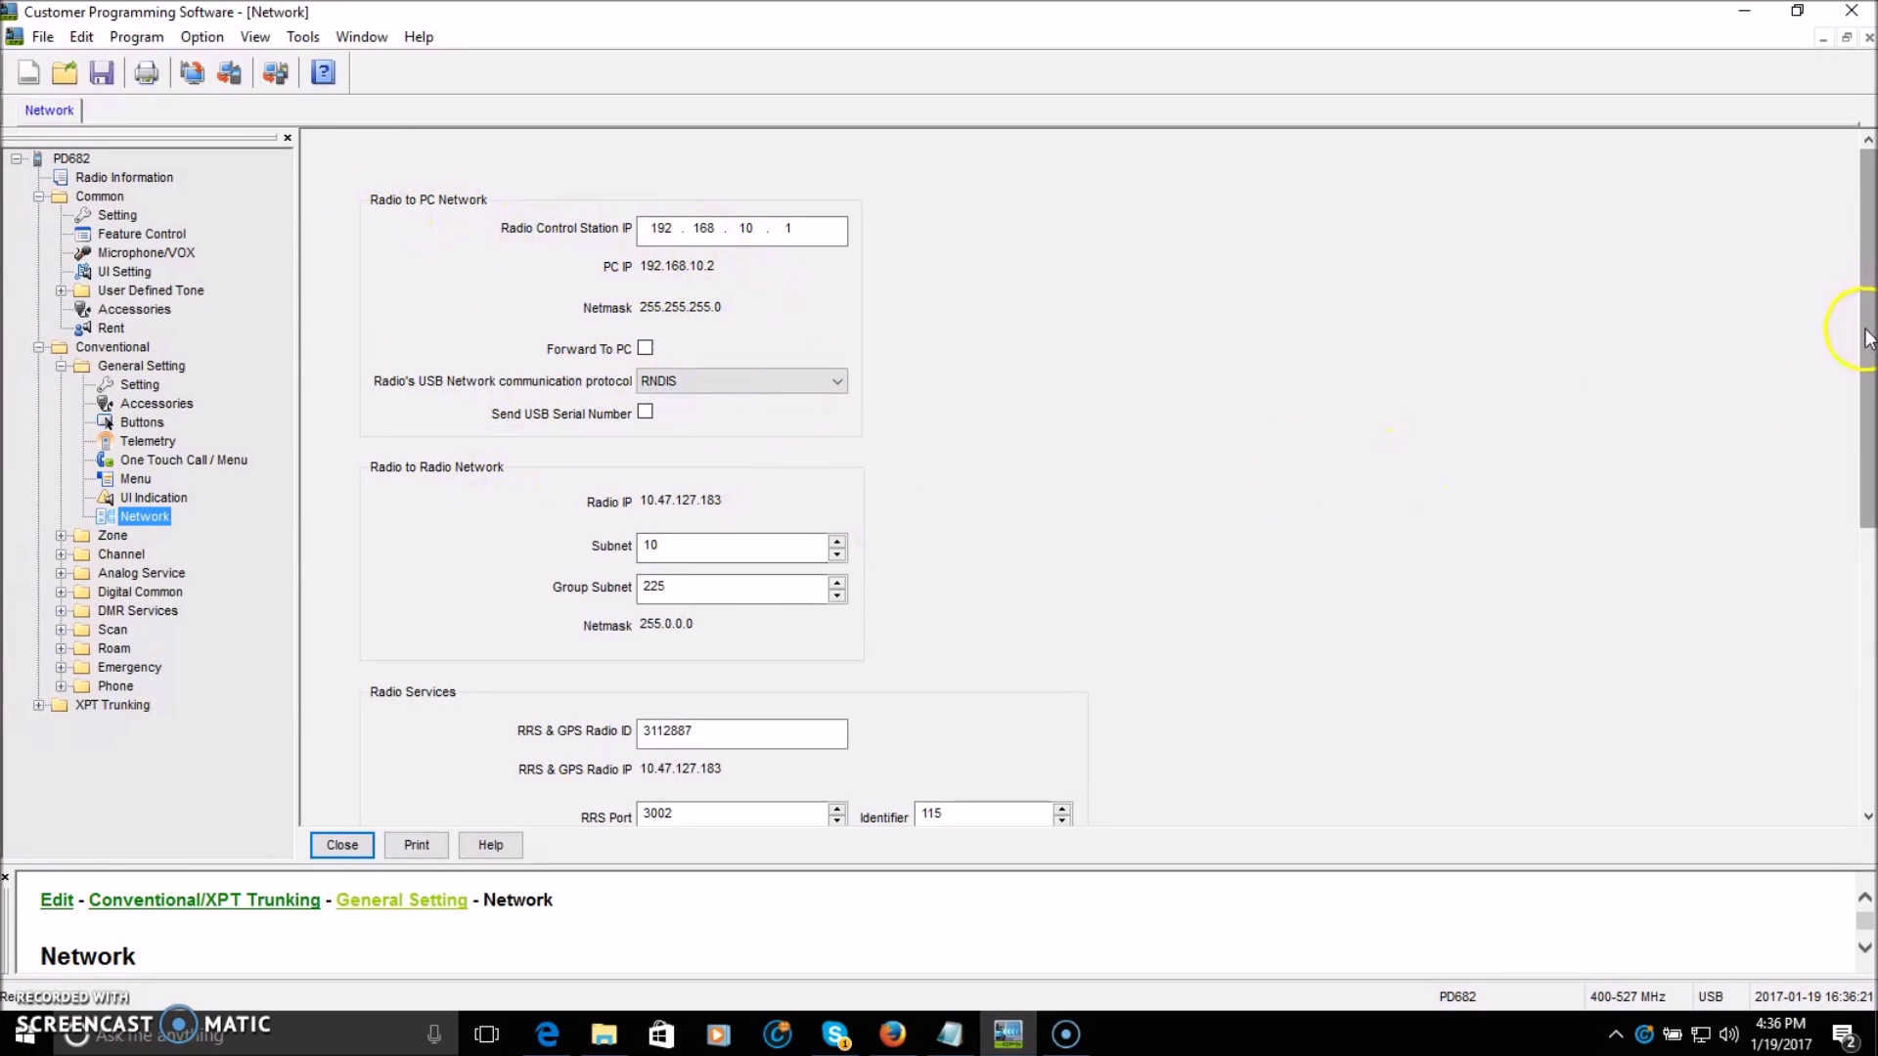
pyautogui.scroll(-5, 1011, 443)
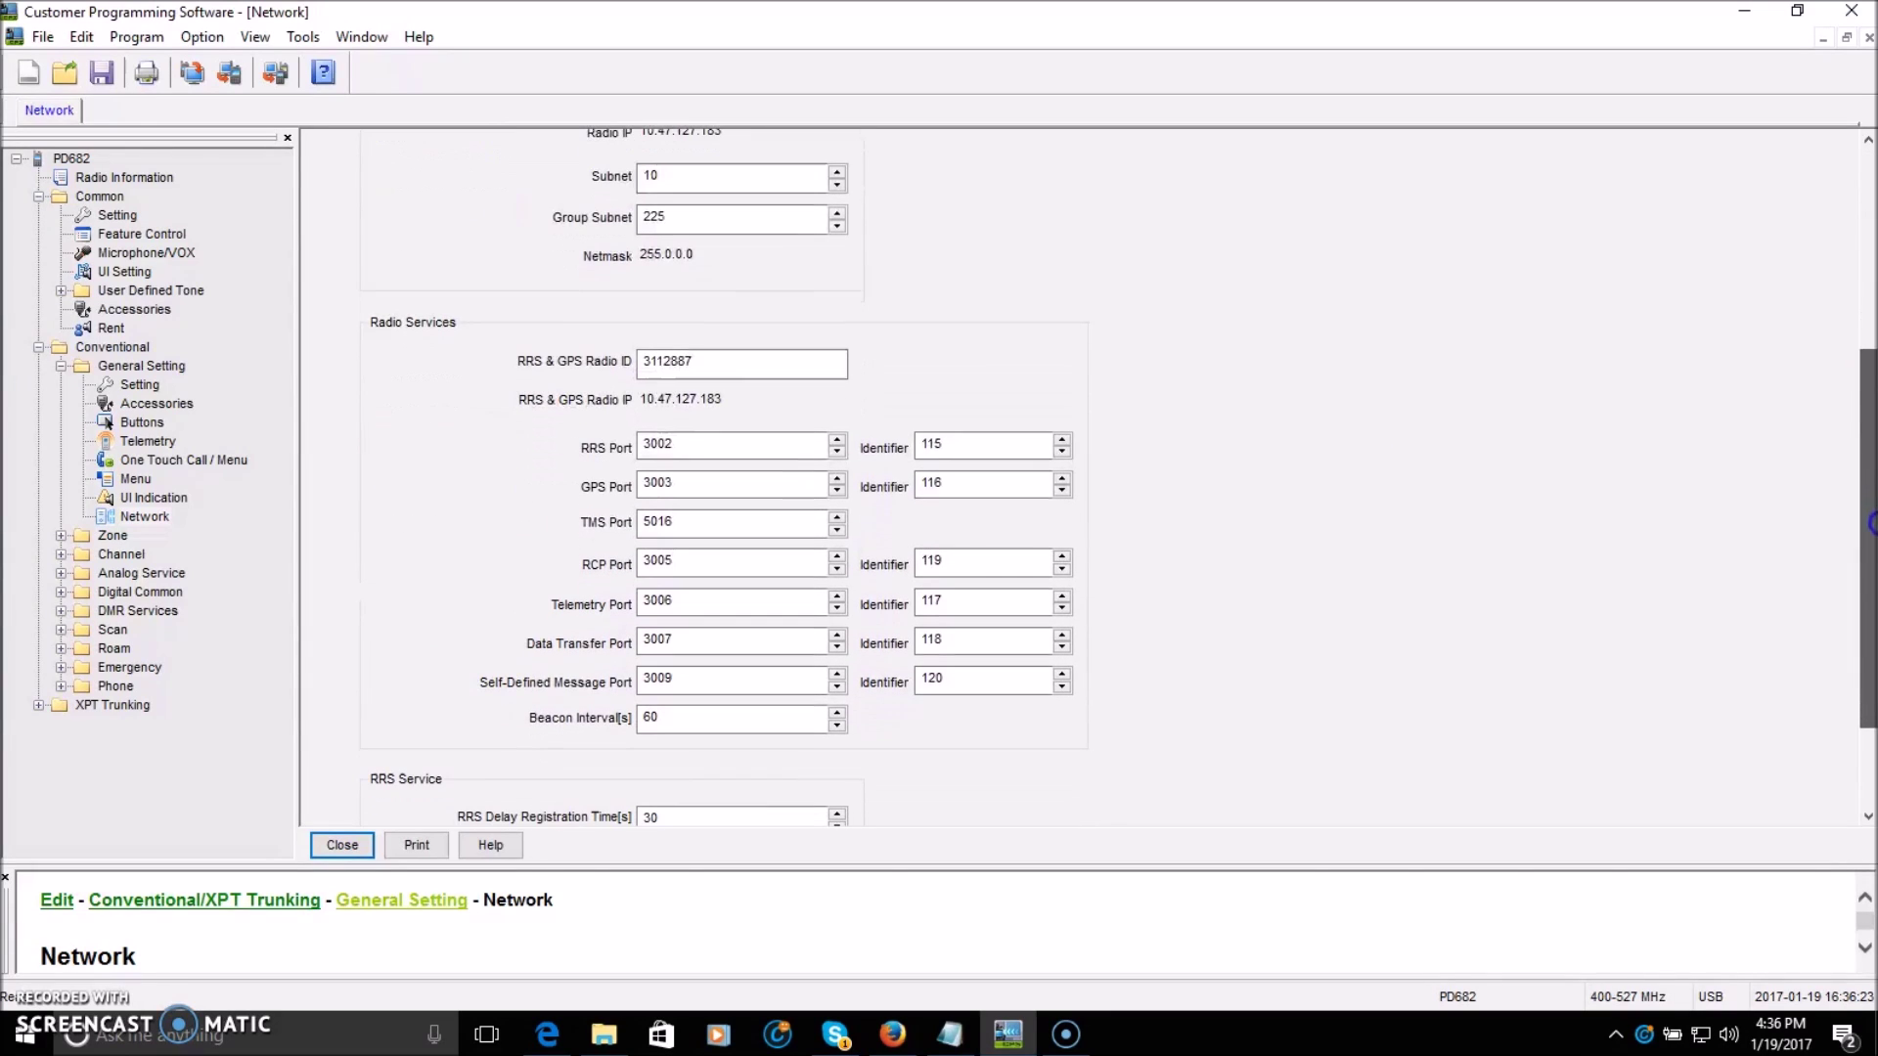
pyautogui.moveTo(705, 360); pyautogui.dragTo(625, 360)
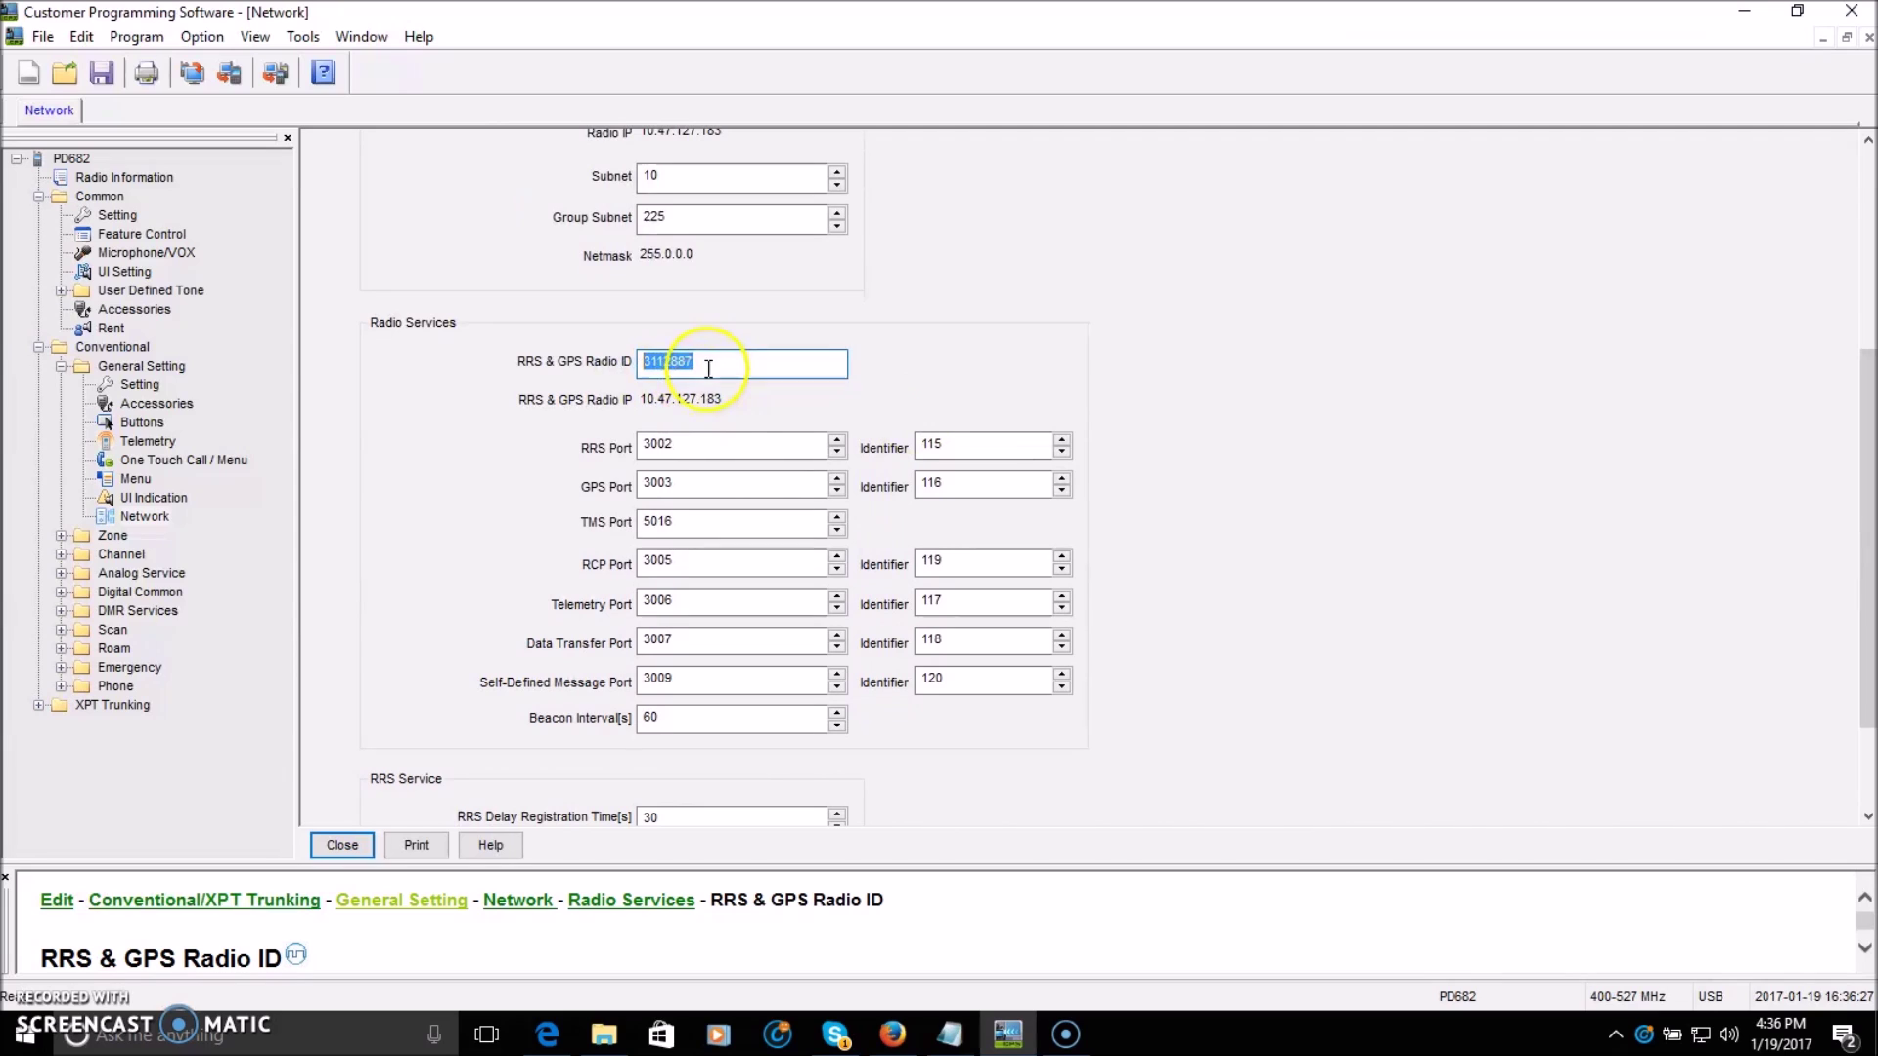
# - Review the rest of the Network page and close it
pyautogui.click(1316, 489)
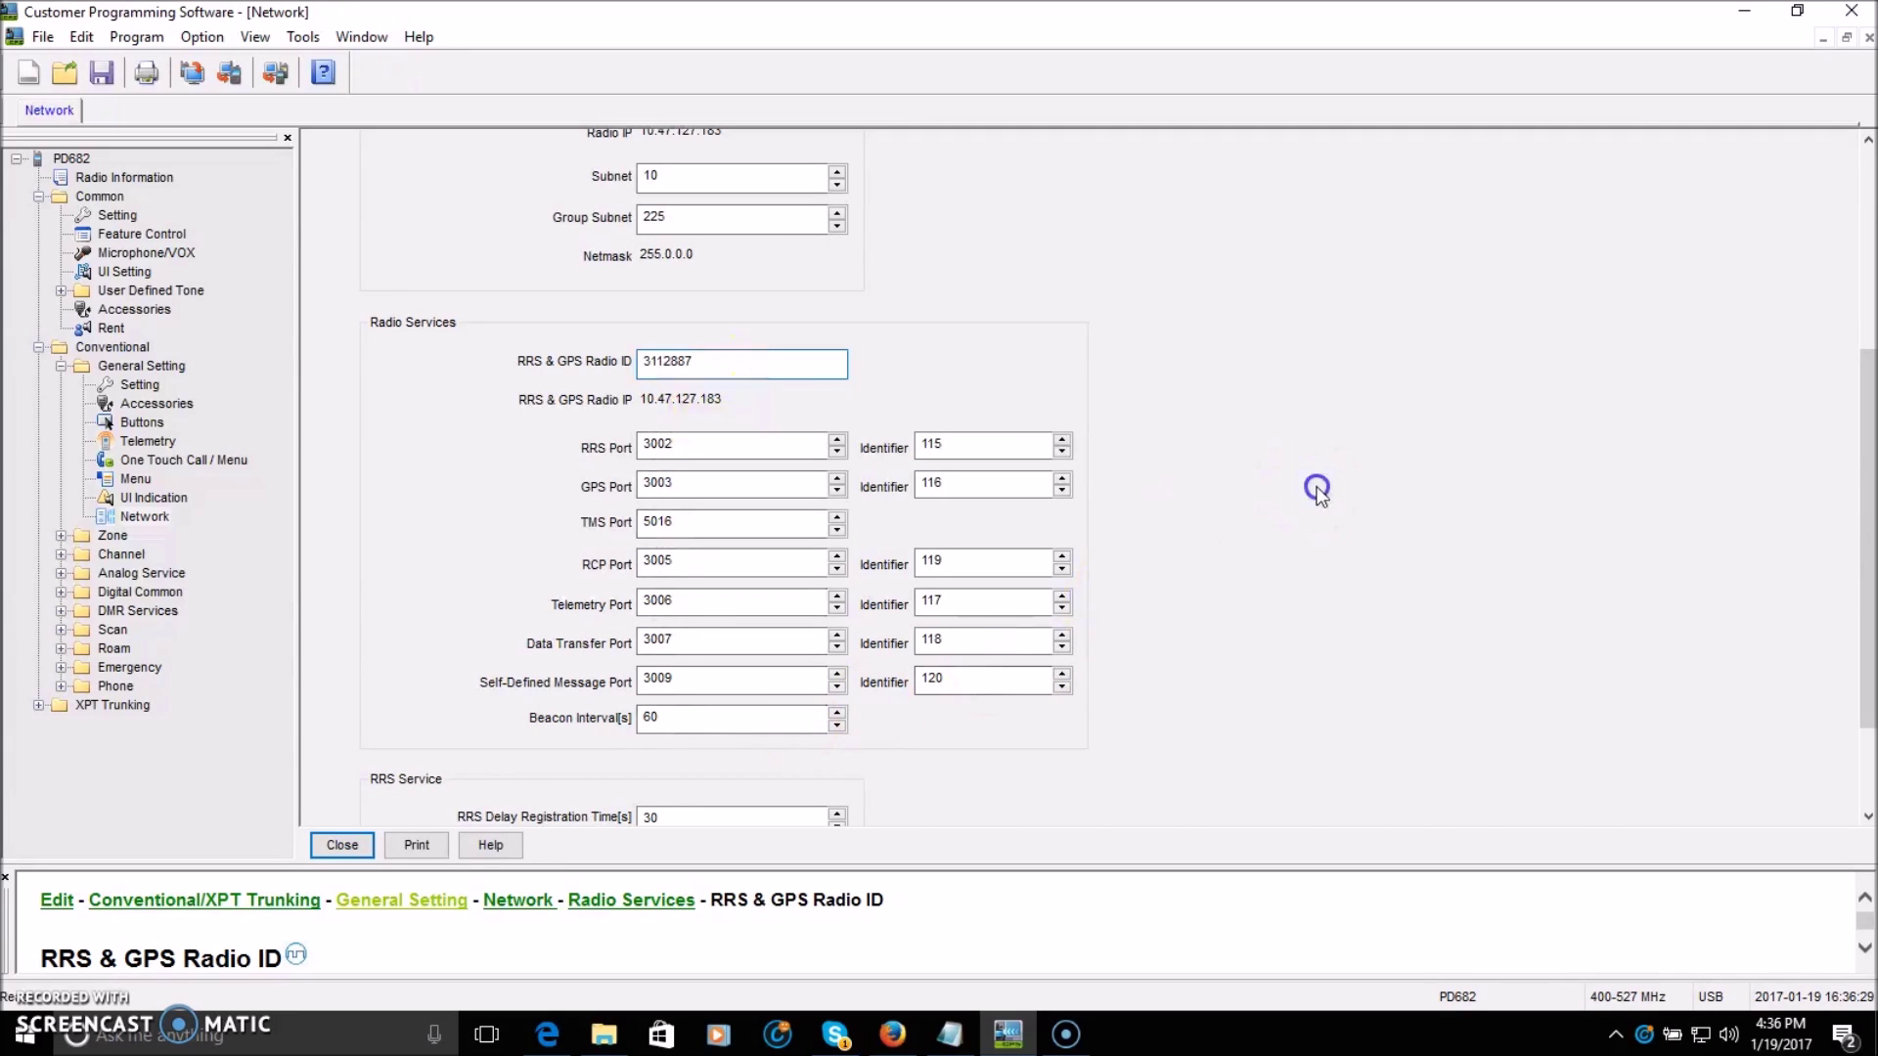
pyautogui.scroll(-3, 1863, 548)
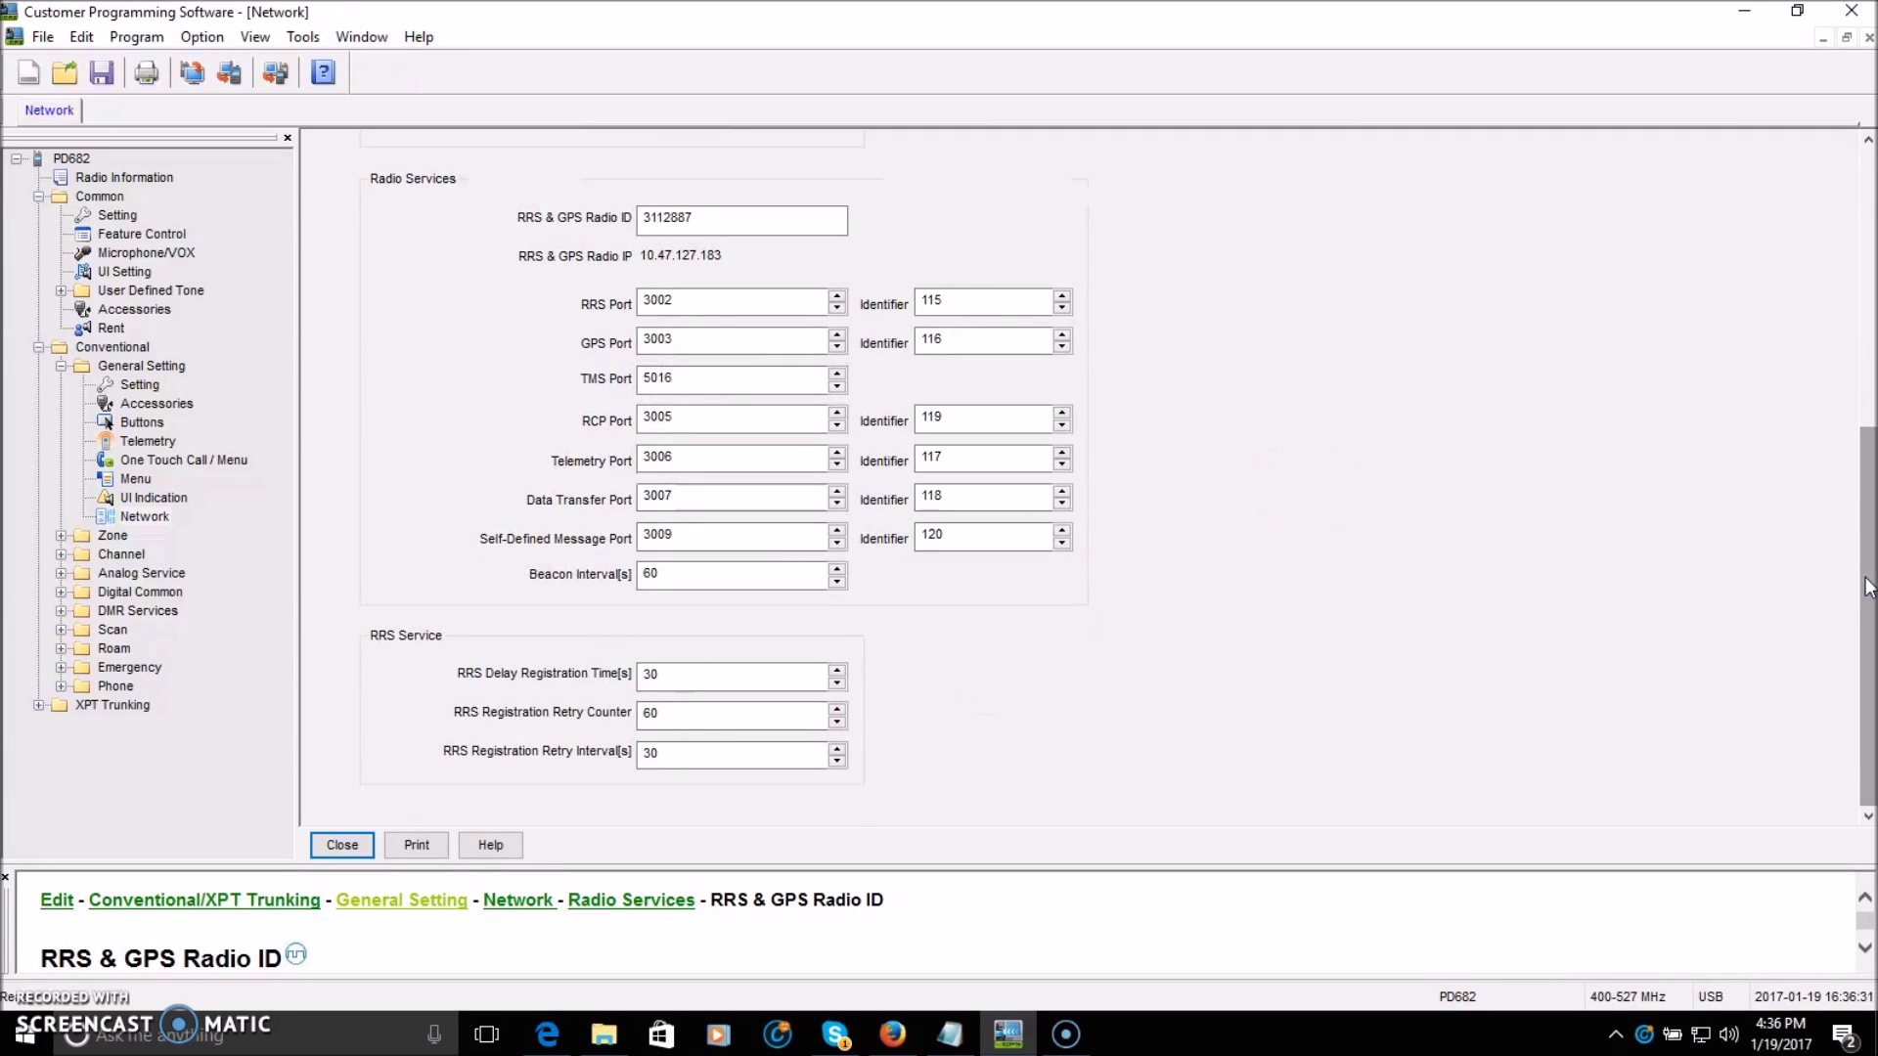
pyautogui.click(1246, 555)
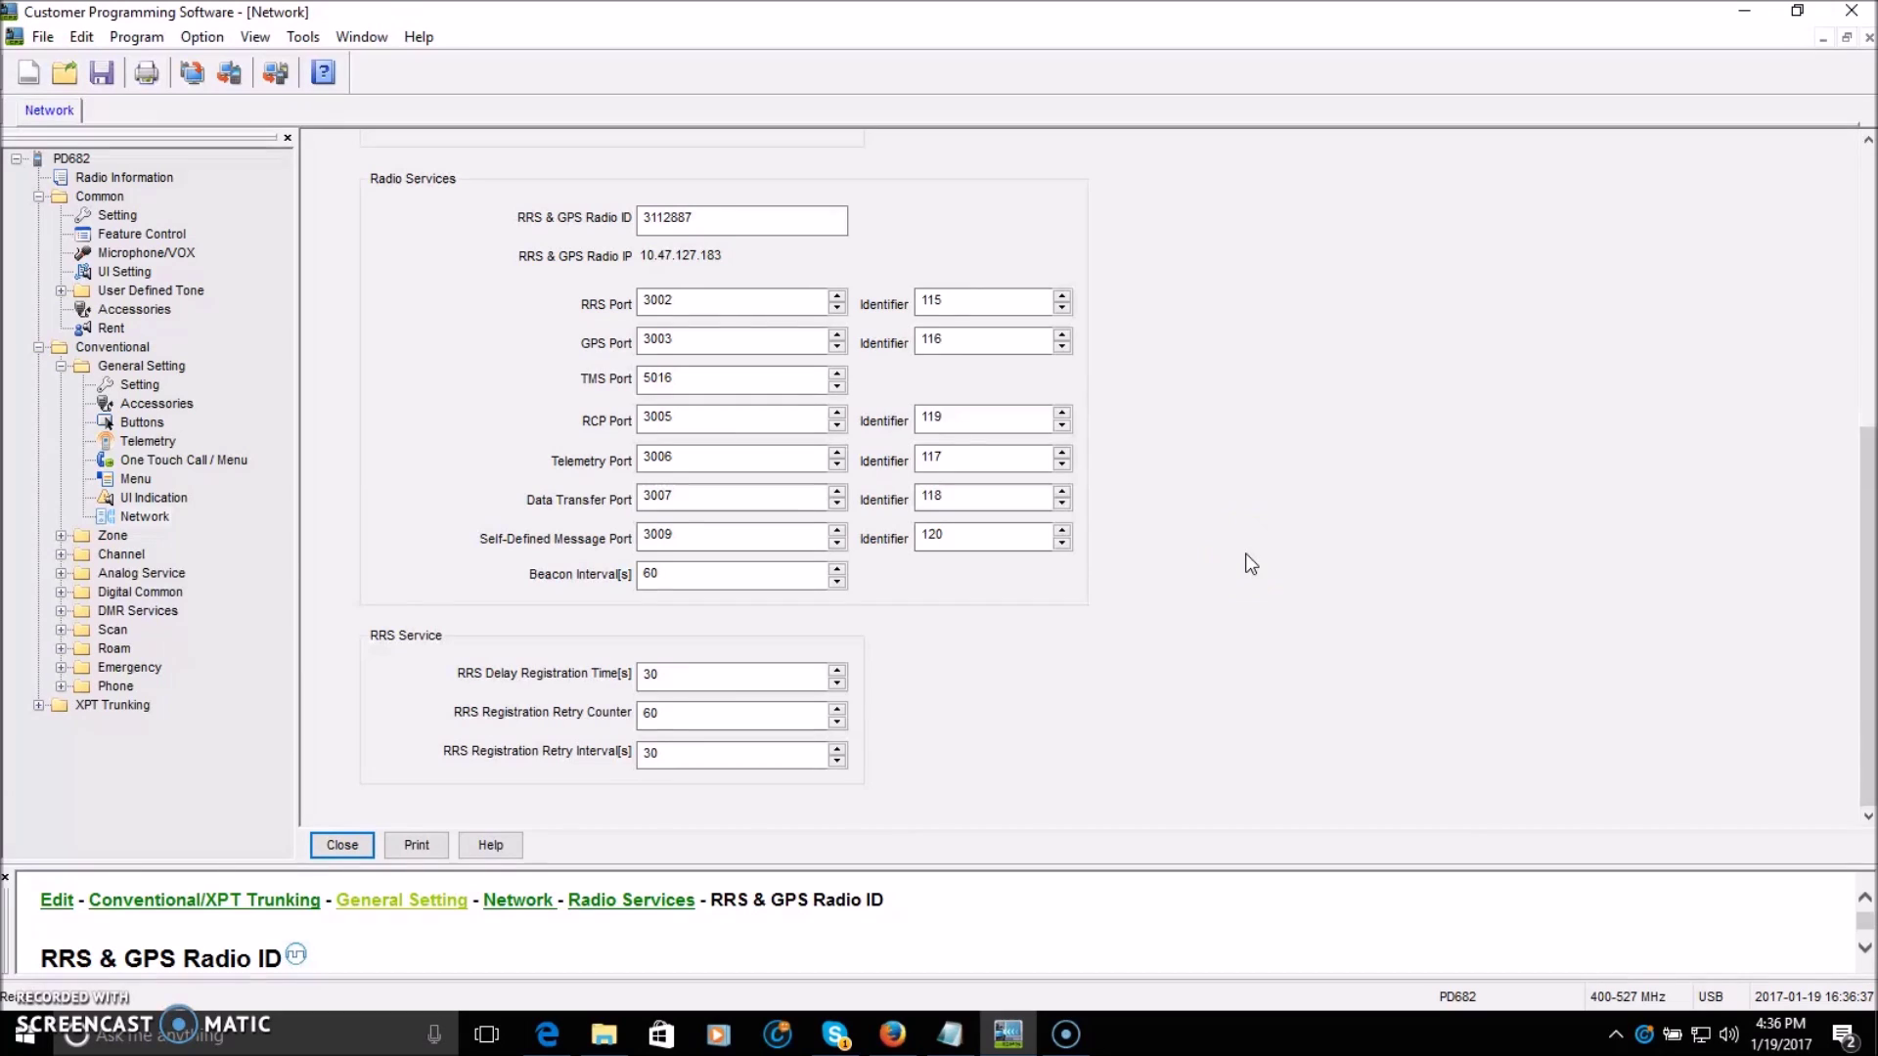
pyautogui.click(1226, 495)
pyautogui.click(342, 845)
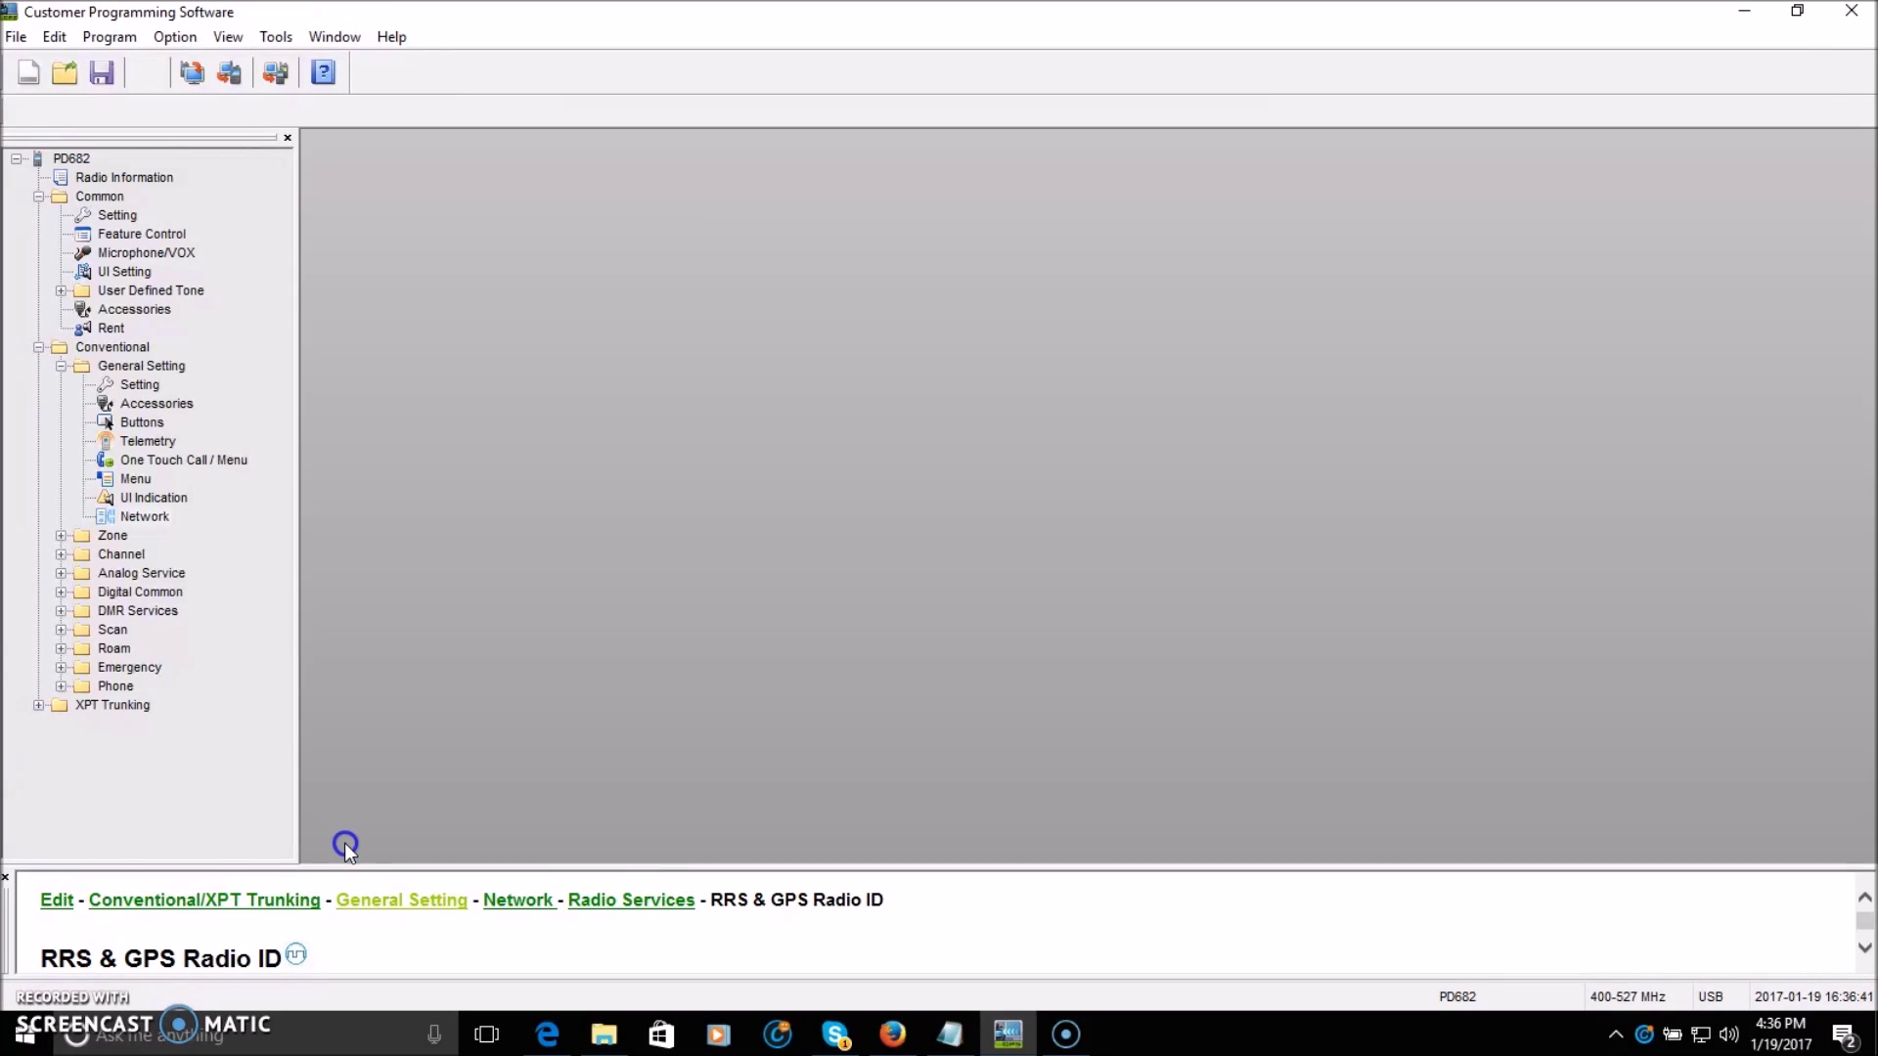
# - Open Digital Common > Basic, check the digital Radio ID, and close the page
pyautogui.click(61, 592)
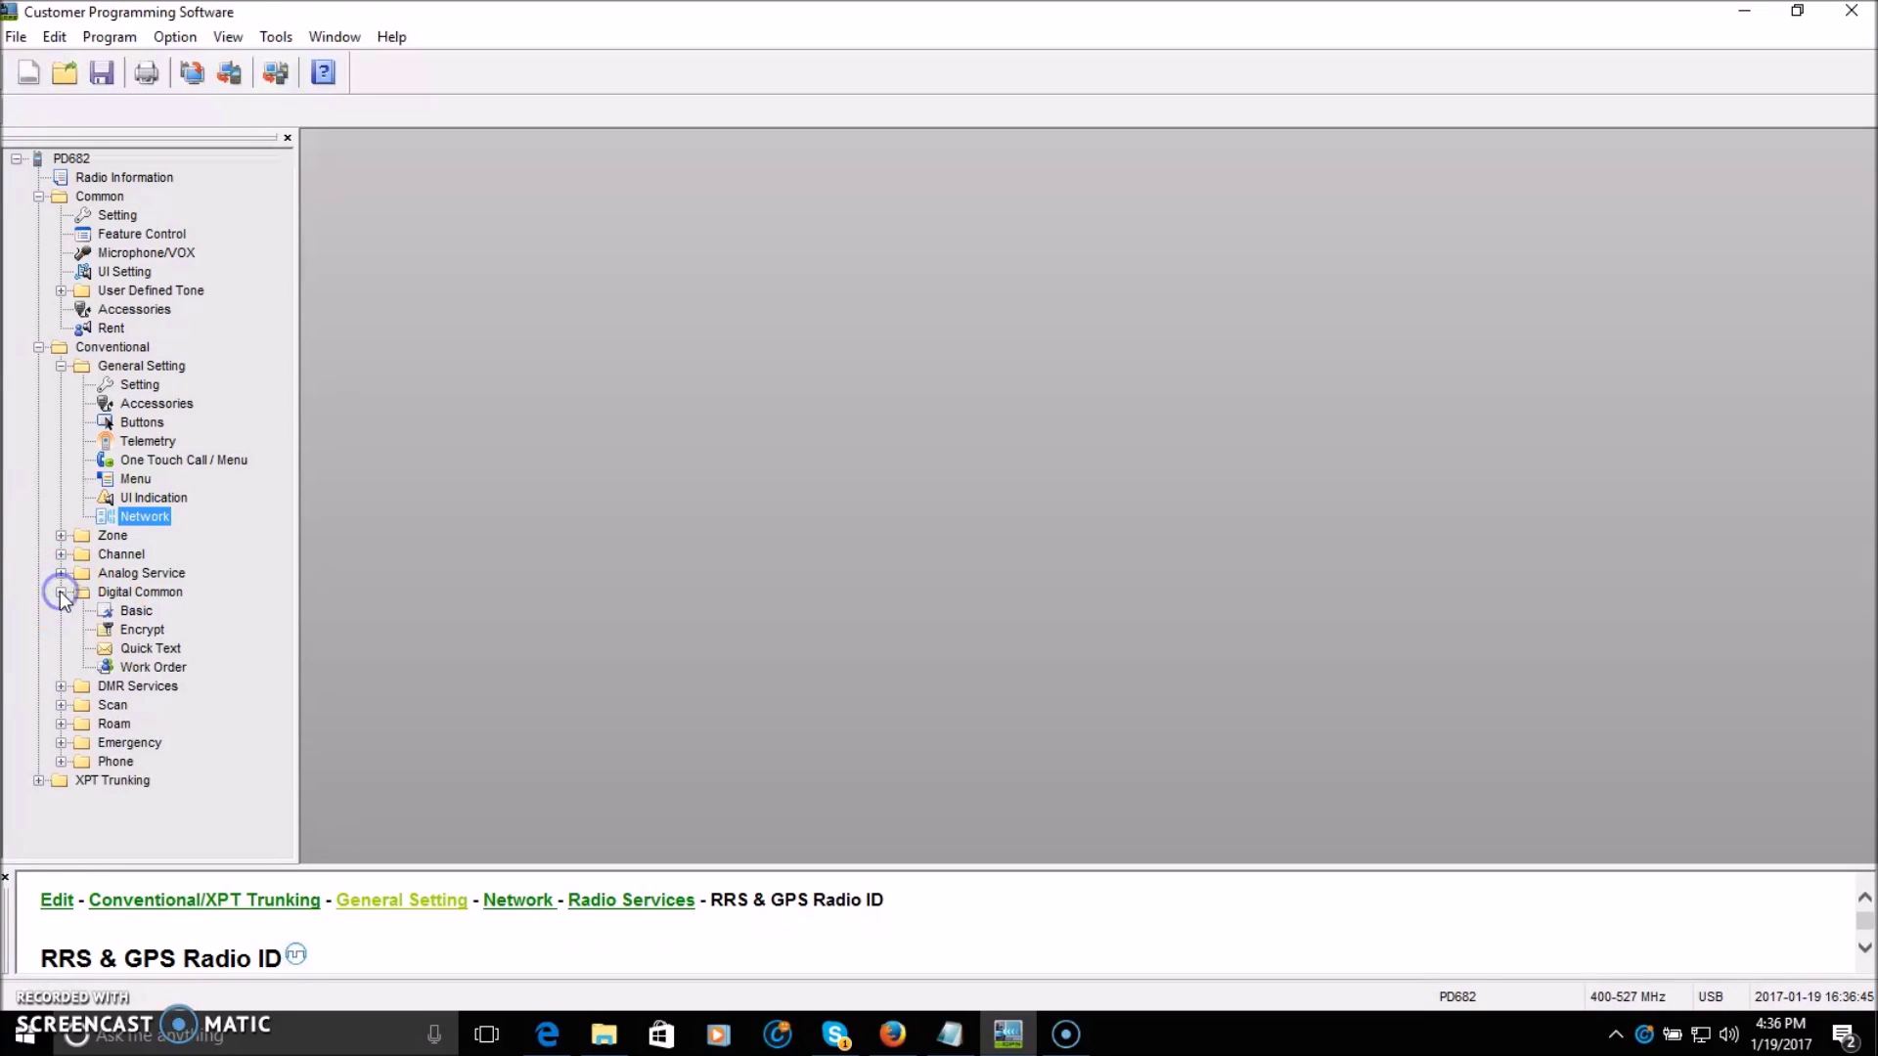
pyautogui.click(133, 611)
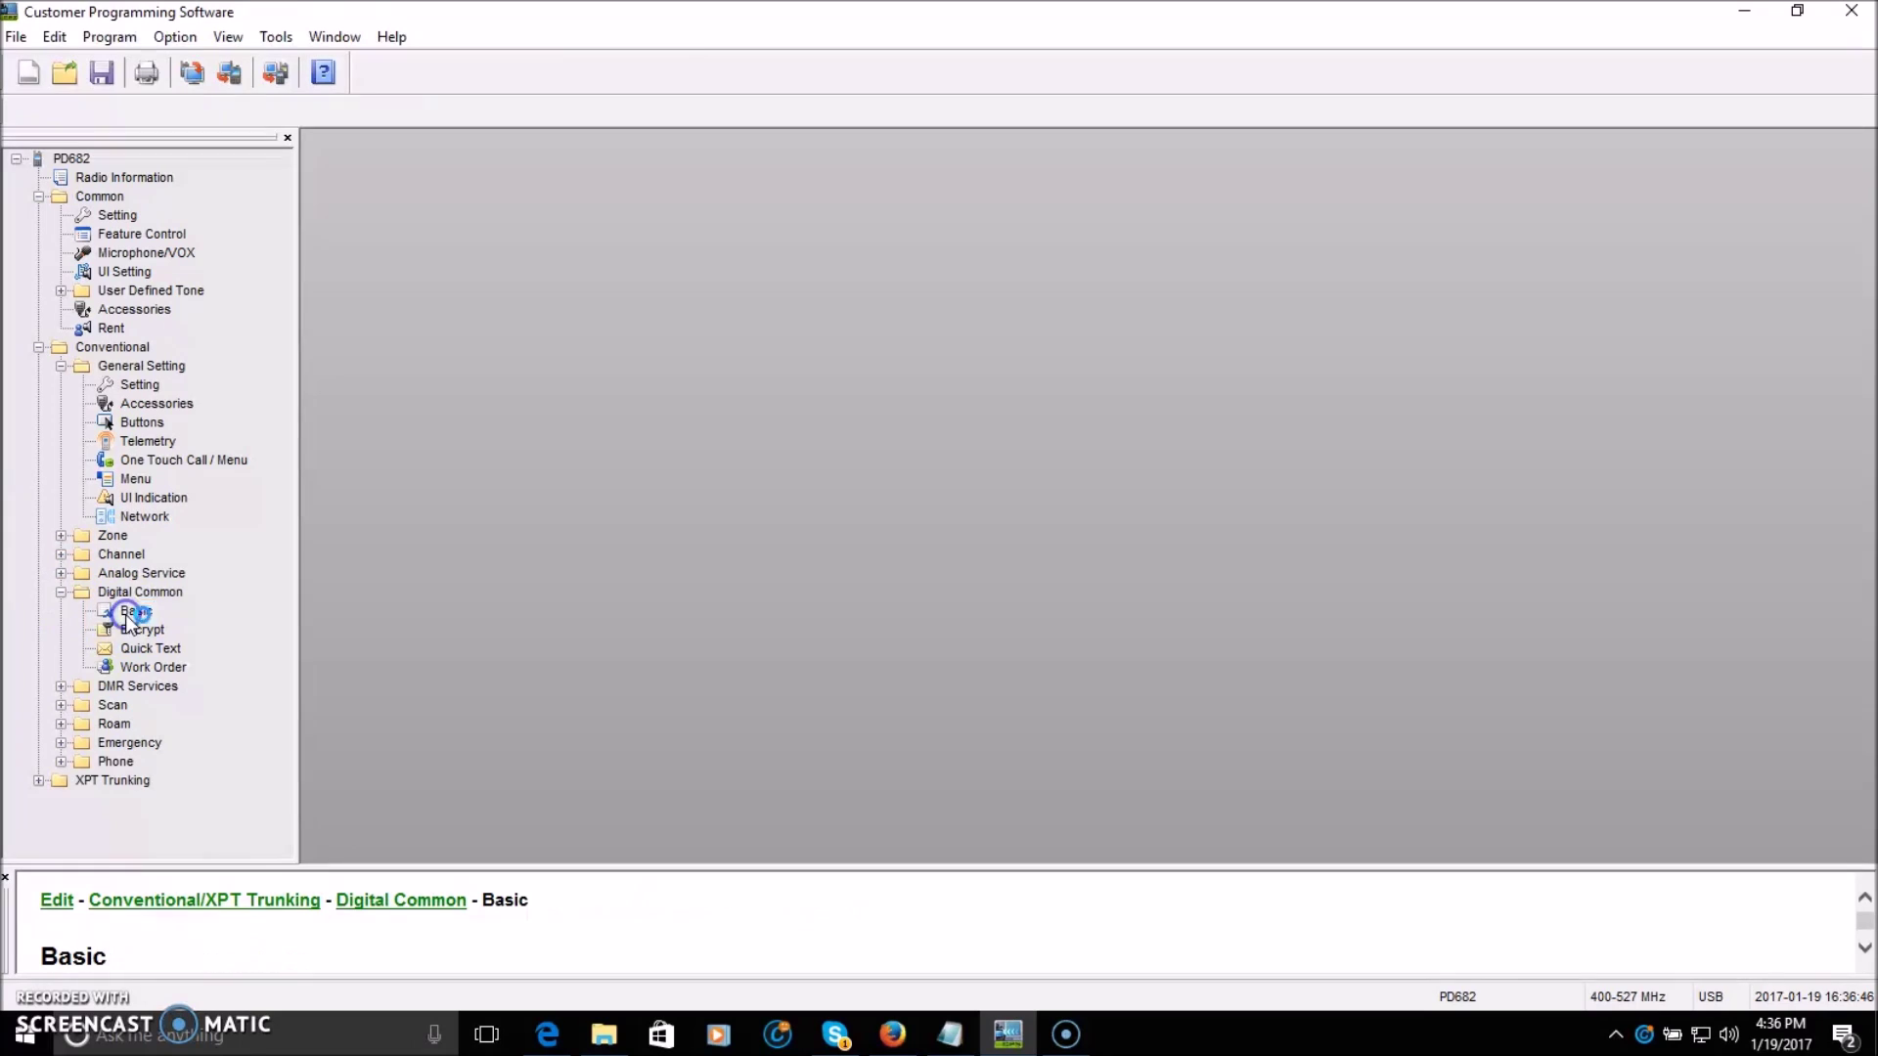
pyautogui.click(679, 213)
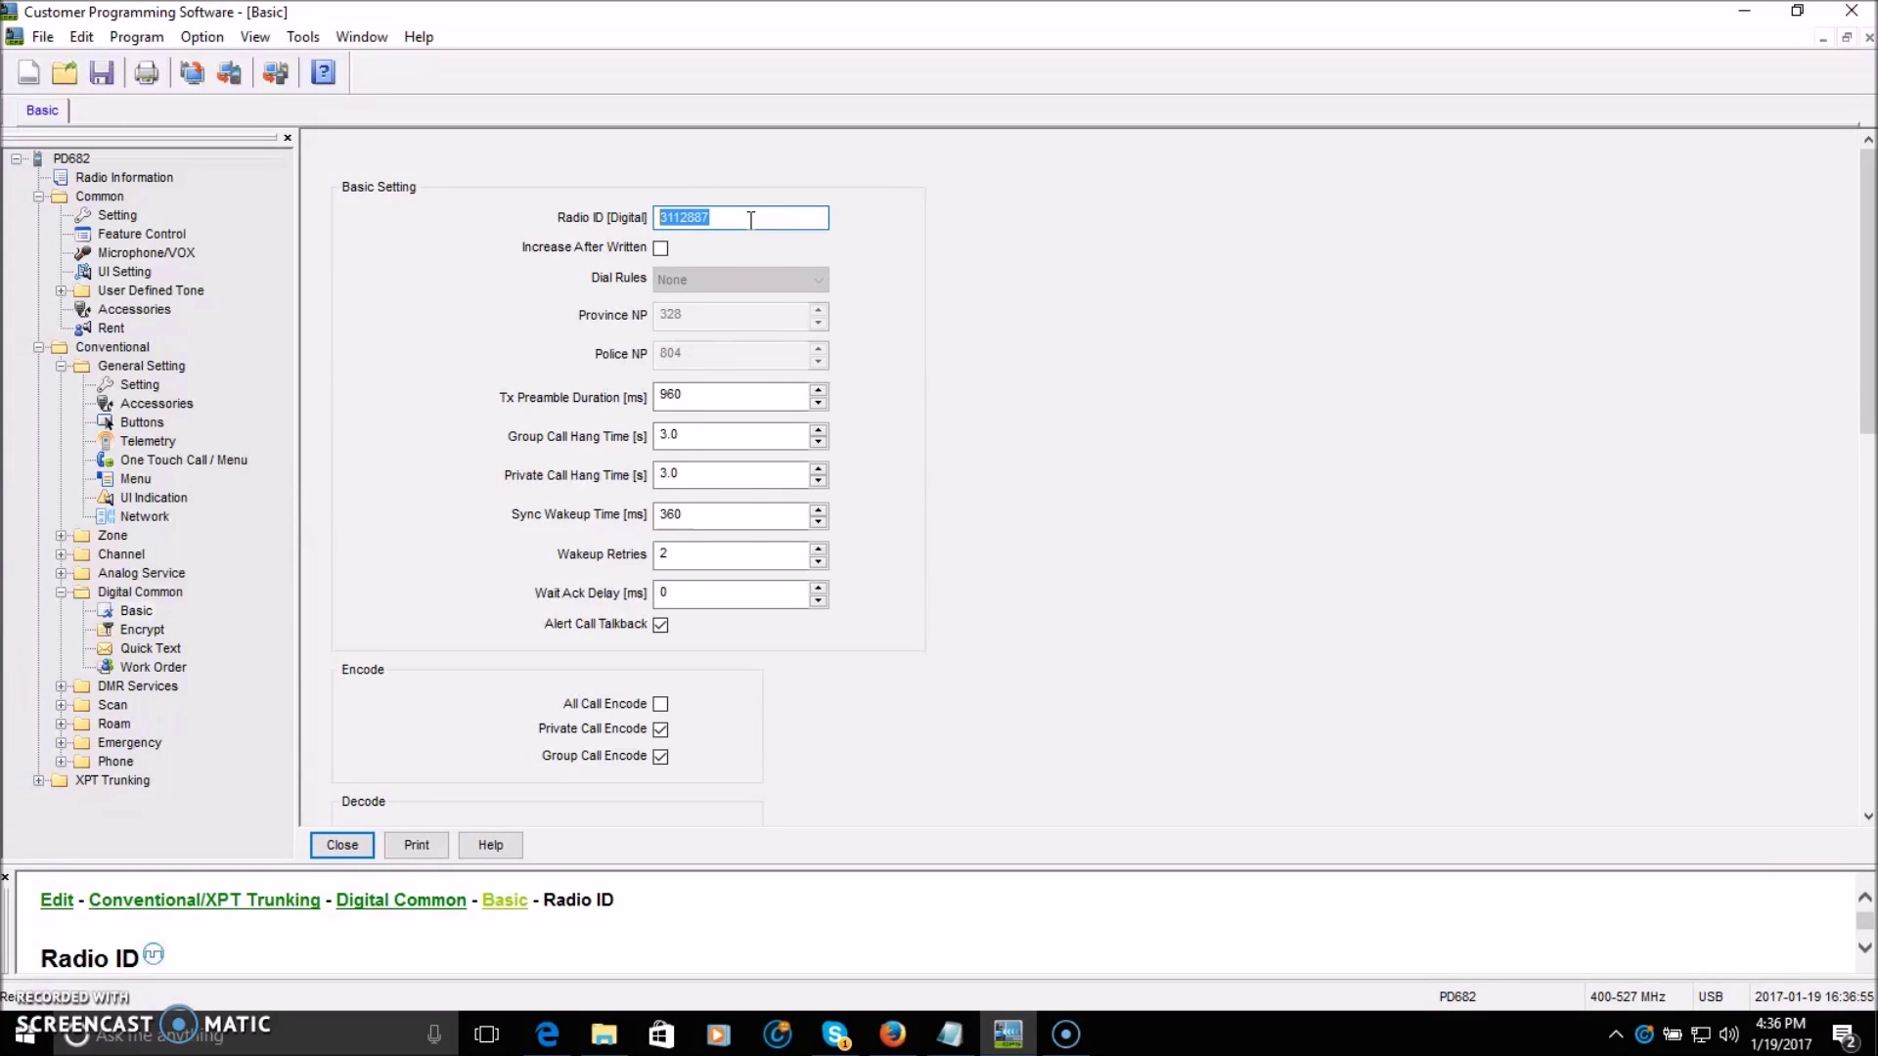
pyautogui.moveTo(1868, 303); pyautogui.dragTo(1869, 671)
pyautogui.click(342, 845)
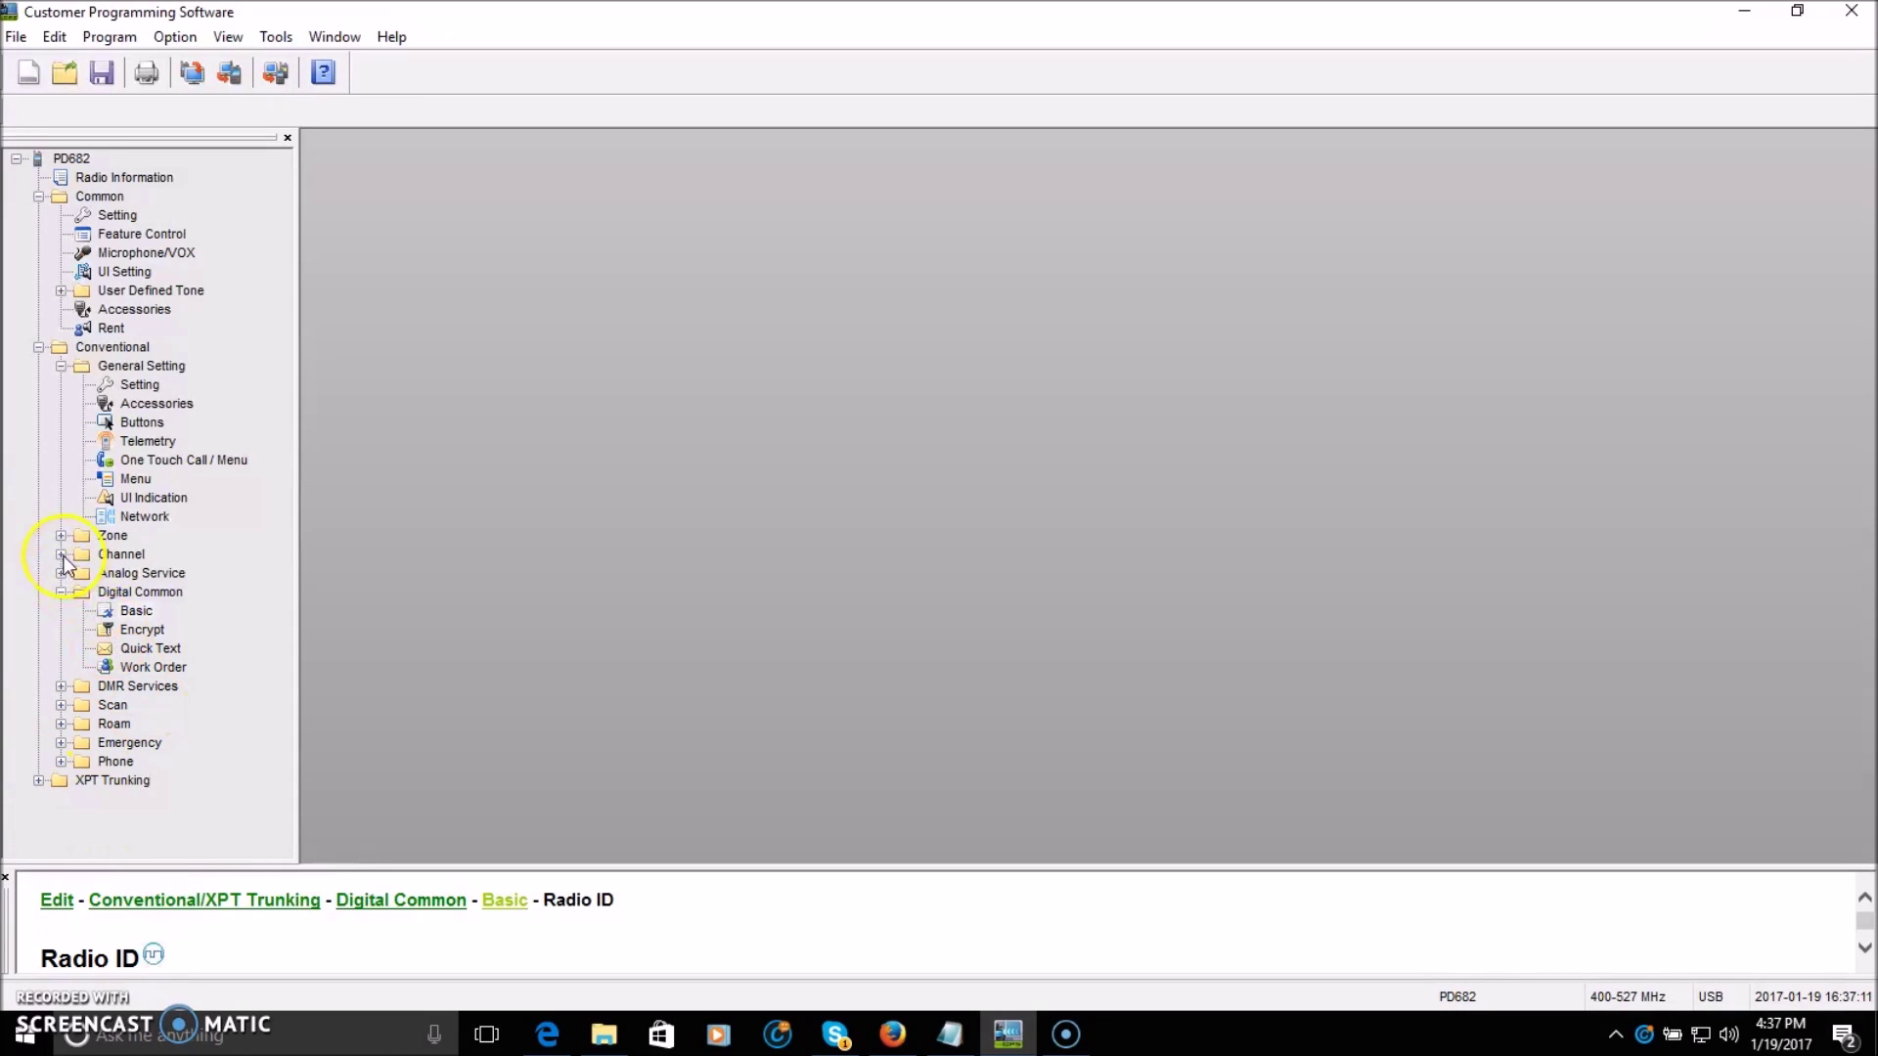
# - Open the DMR Services contact list and add group call TAC310 with Call ID 310
pyautogui.click(61, 686)
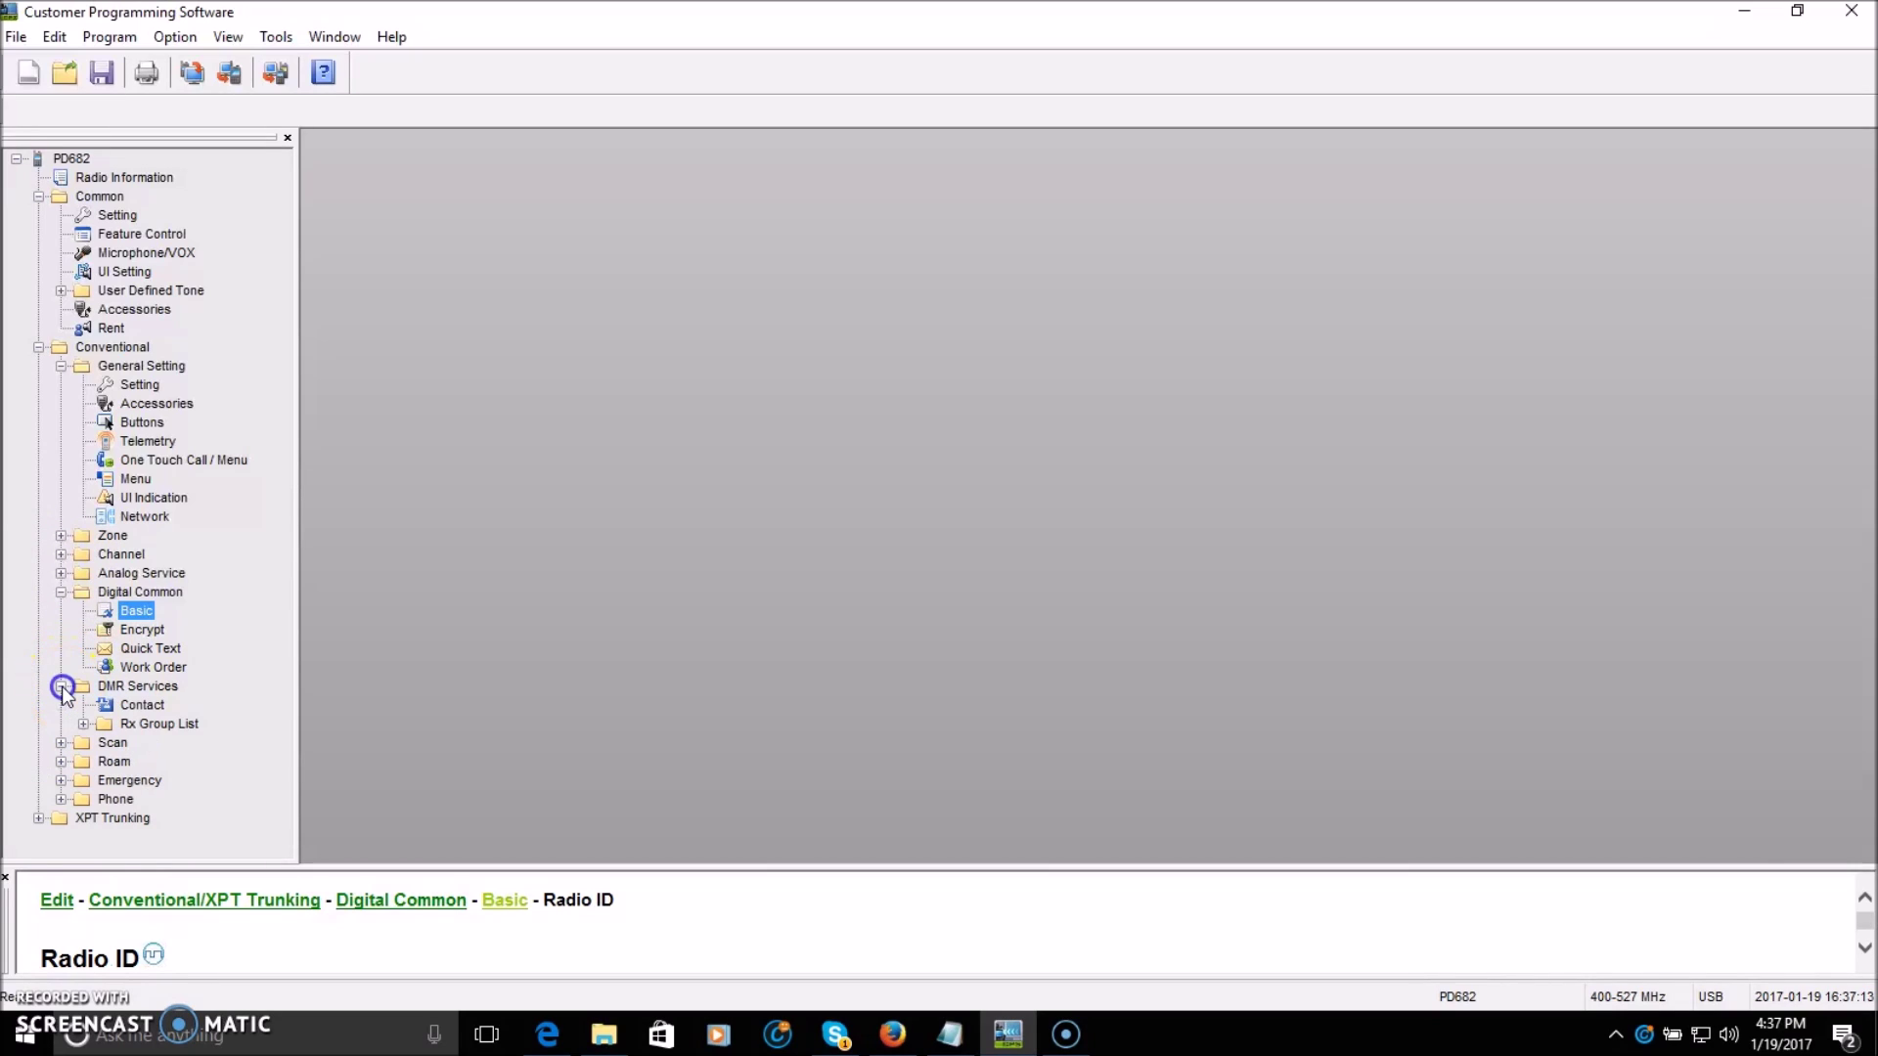
pyautogui.doubleClick(142, 705)
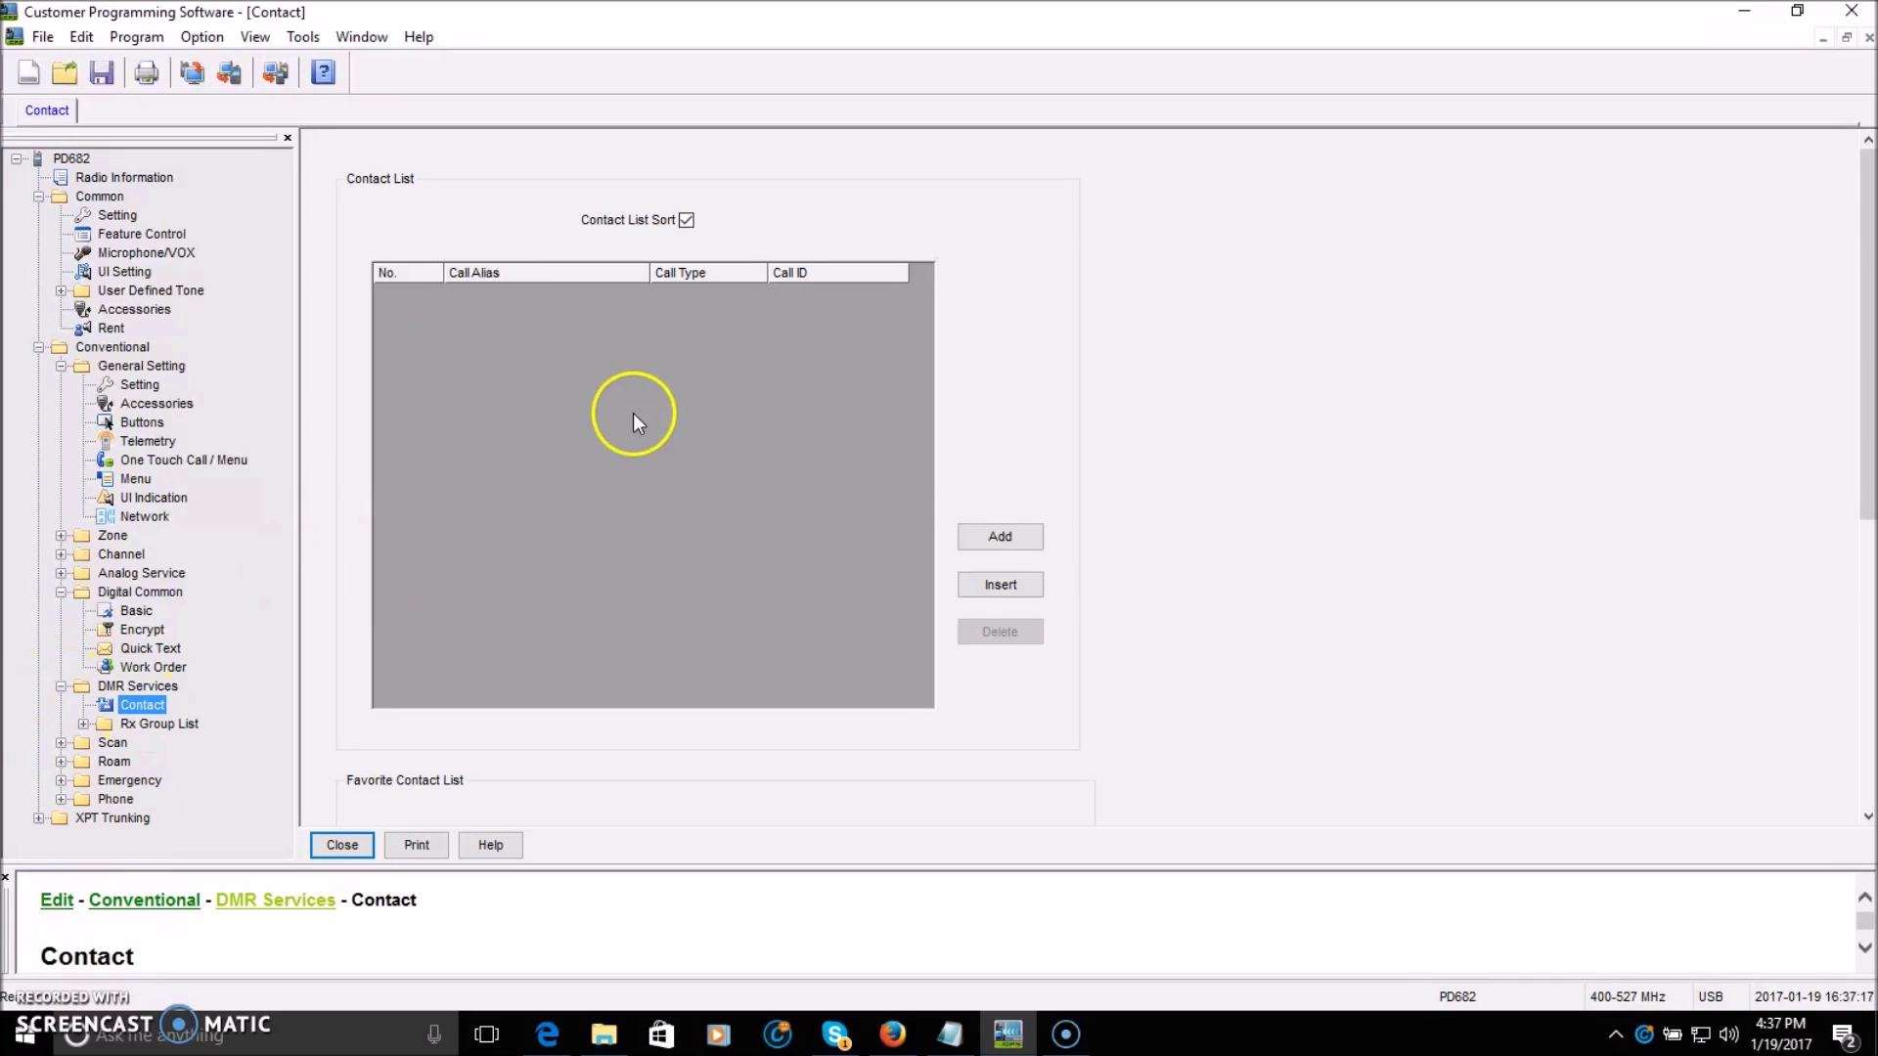
pyautogui.click(1022, 539)
pyautogui.doubleClick(505, 296)
pyautogui.write('TAC310')
pyautogui.click(828, 296)
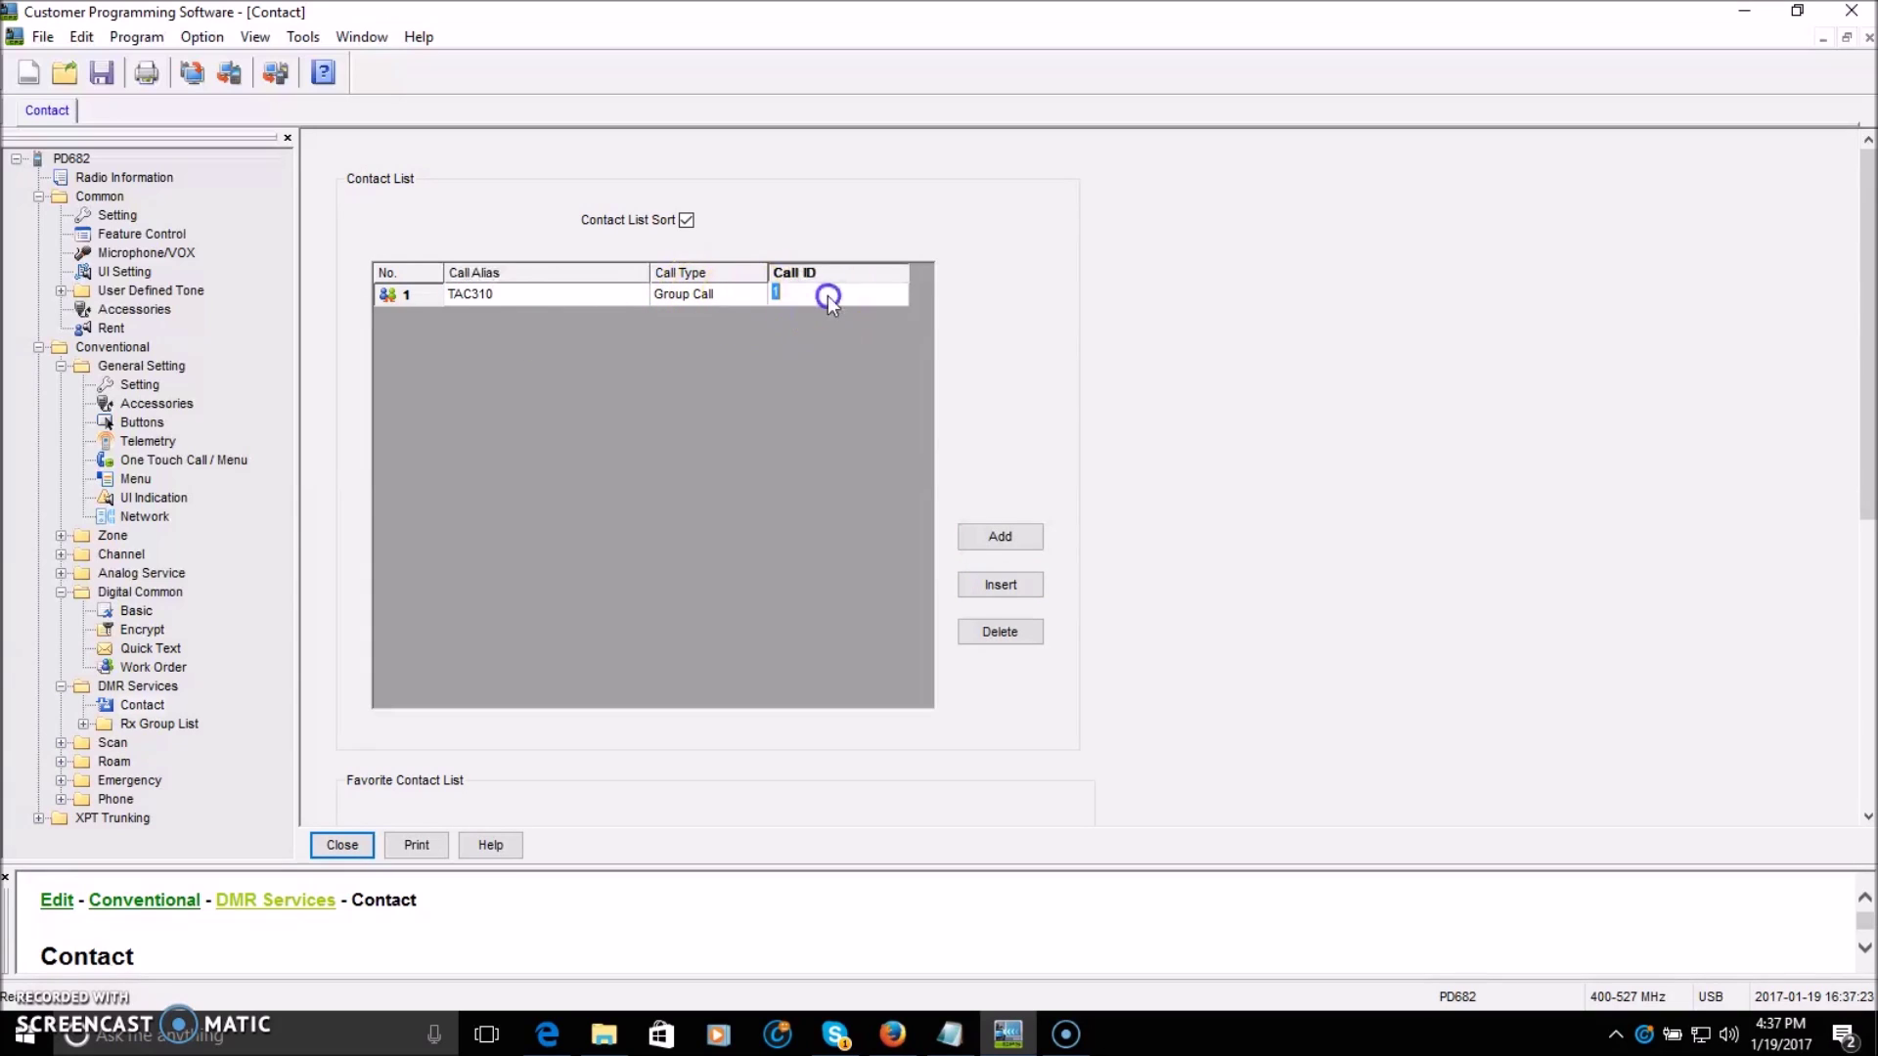
pyautogui.write('310')
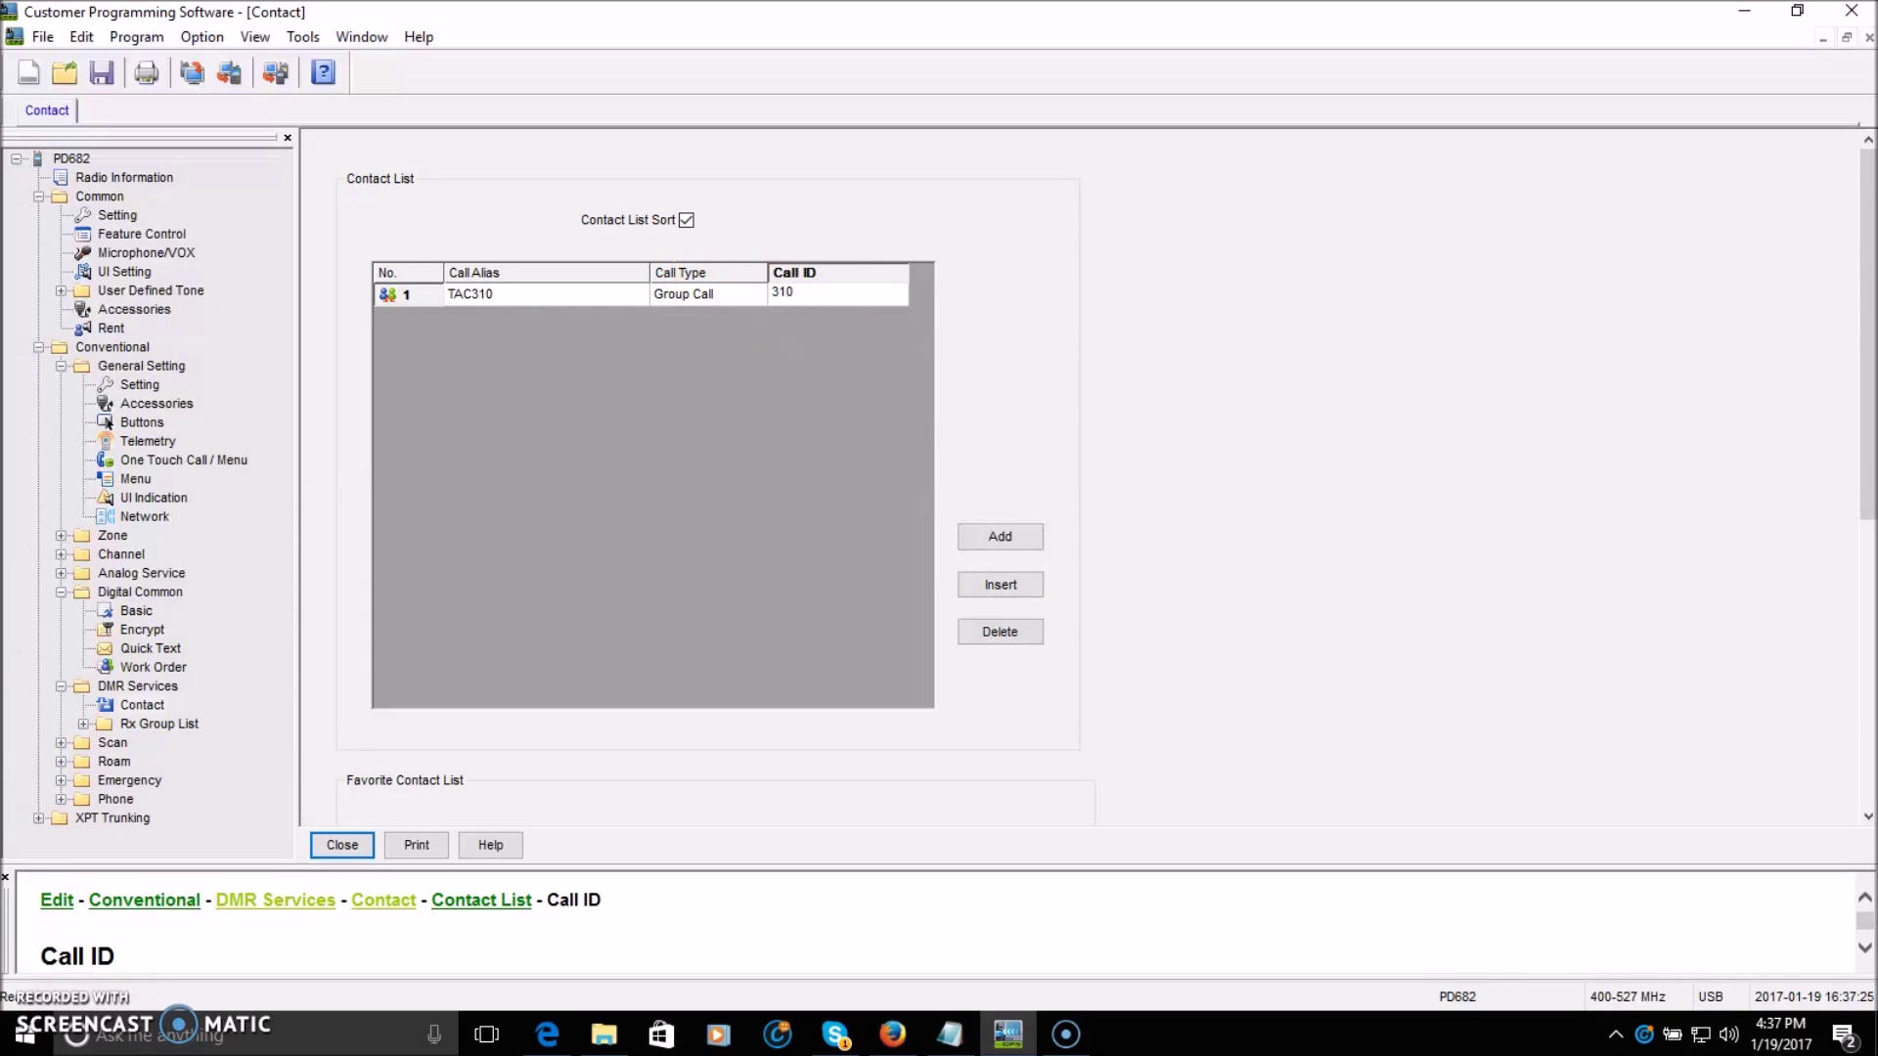
# - Add group calls TAC311 (ID 311) and BM3148 (ID 3148), plus a blank fourth row
pyautogui.click(1001, 536)
pyautogui.click(493, 311)
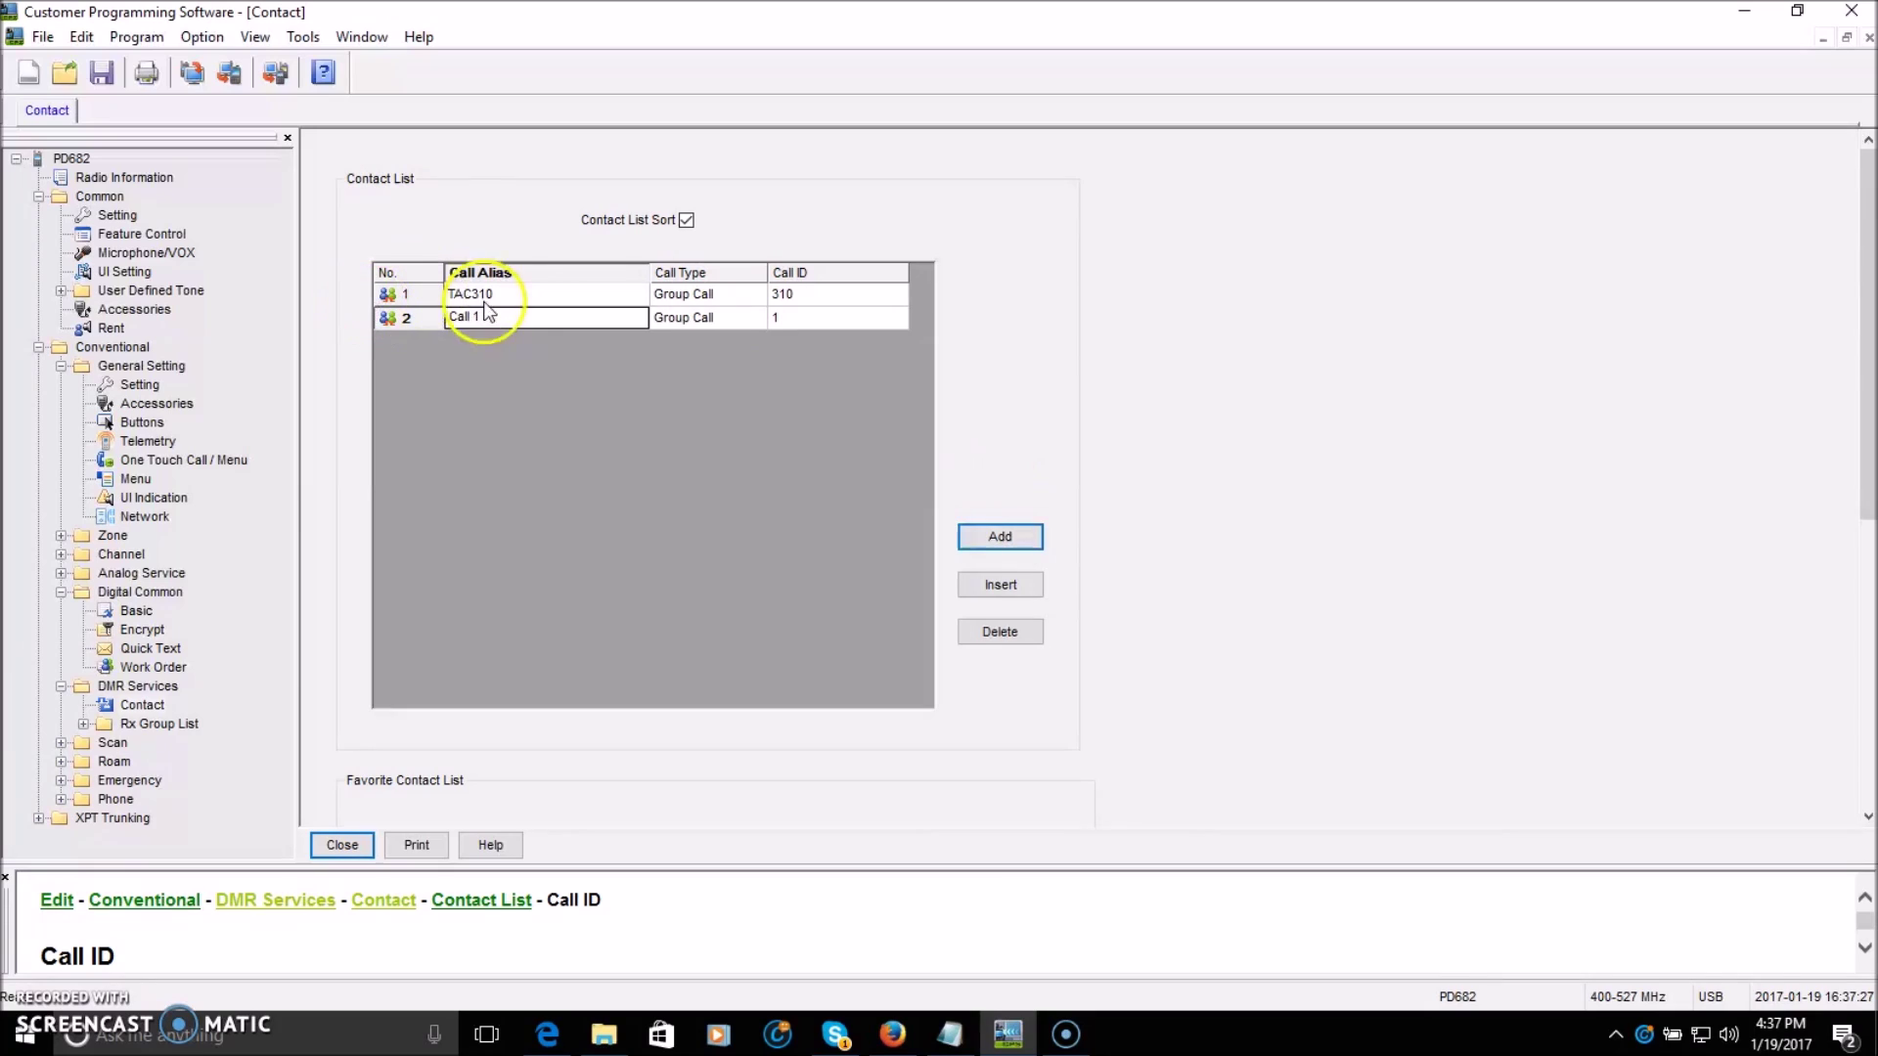
pyautogui.write('TAC311')
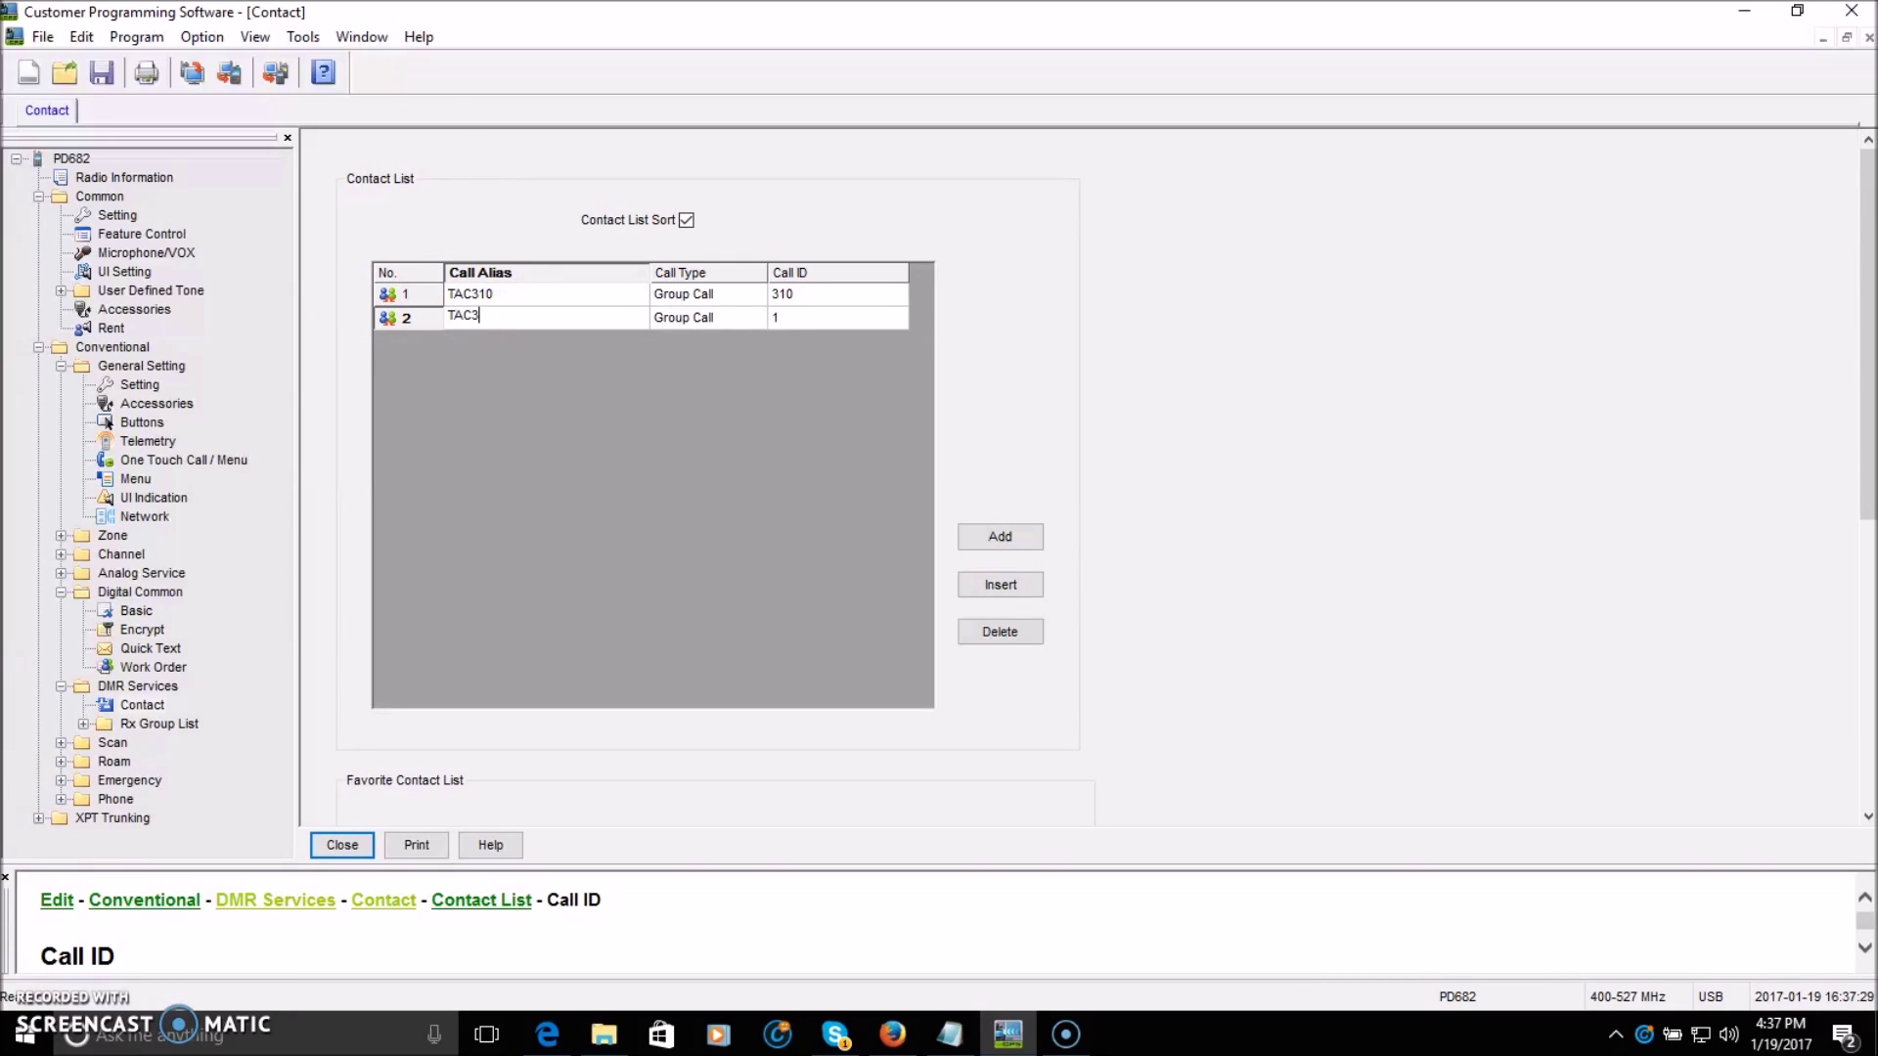
pyautogui.click(801, 318)
pyautogui.write('311')
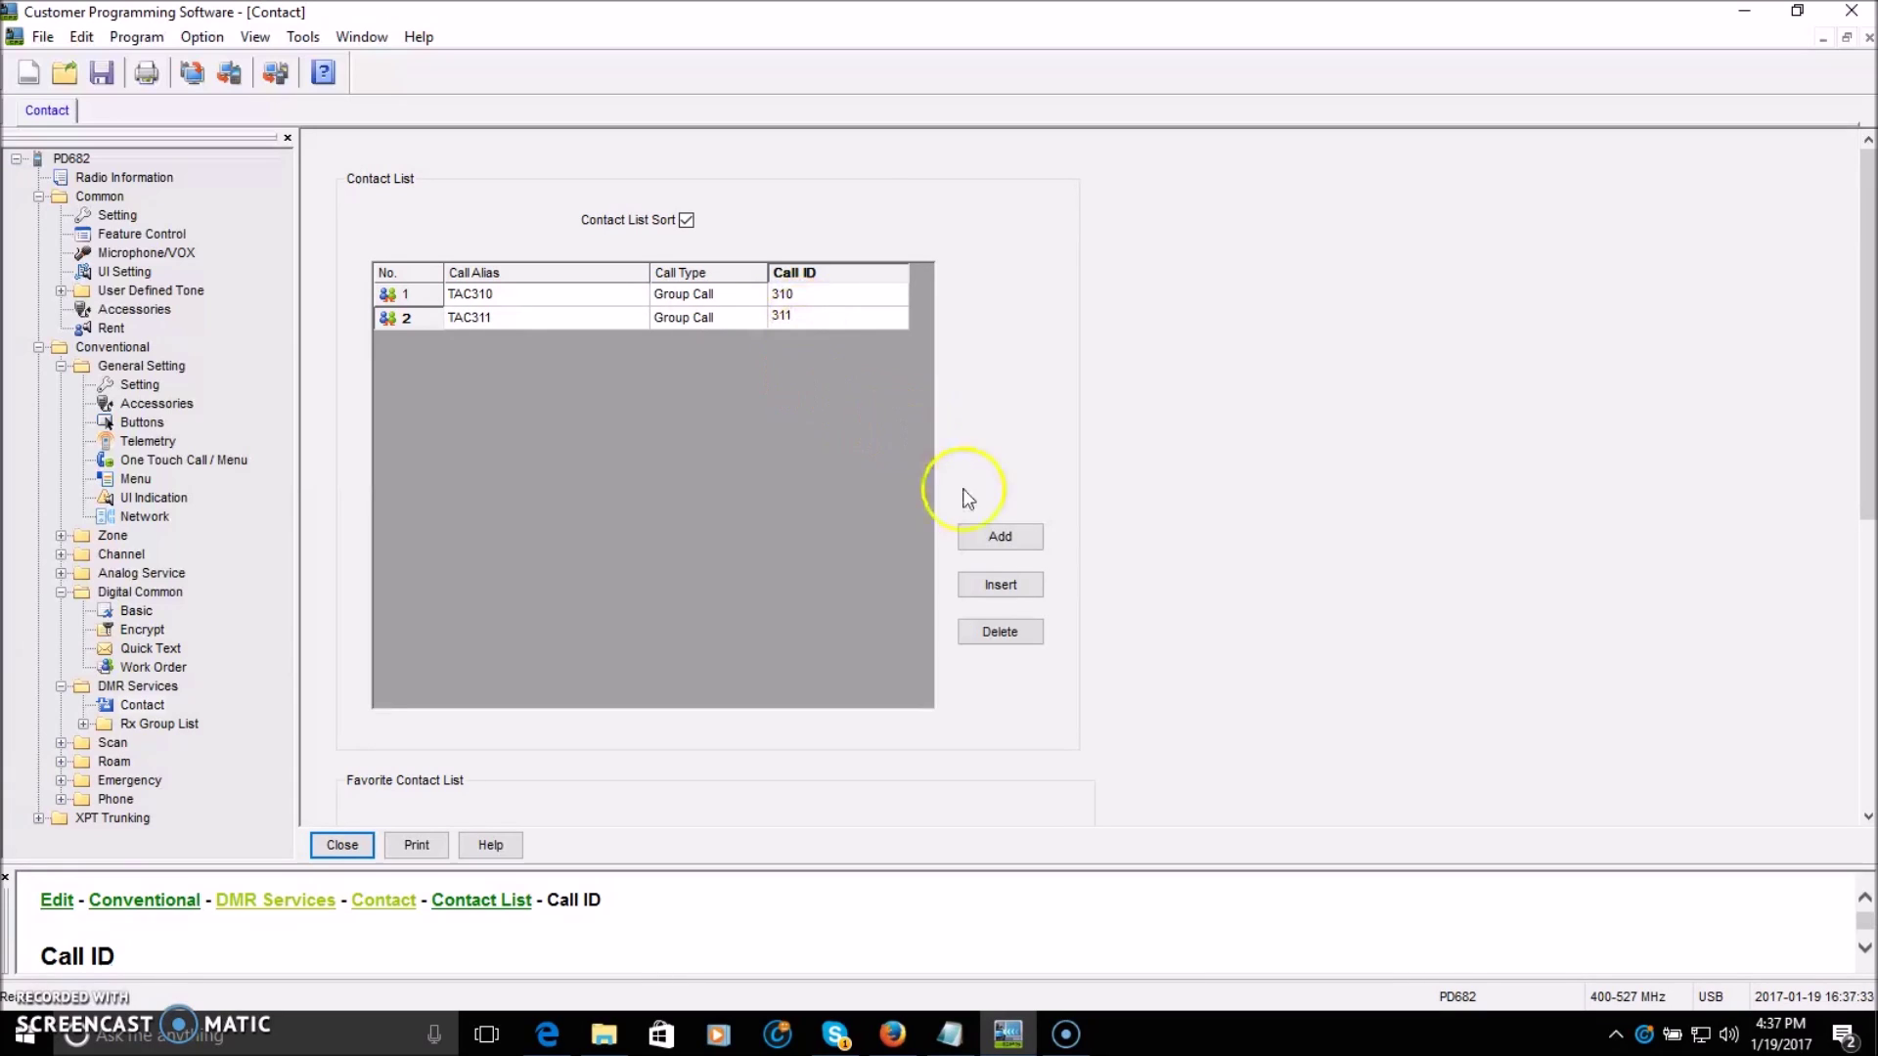
pyautogui.click(997, 536)
pyautogui.click(524, 343)
pyautogui.write('BM3148')
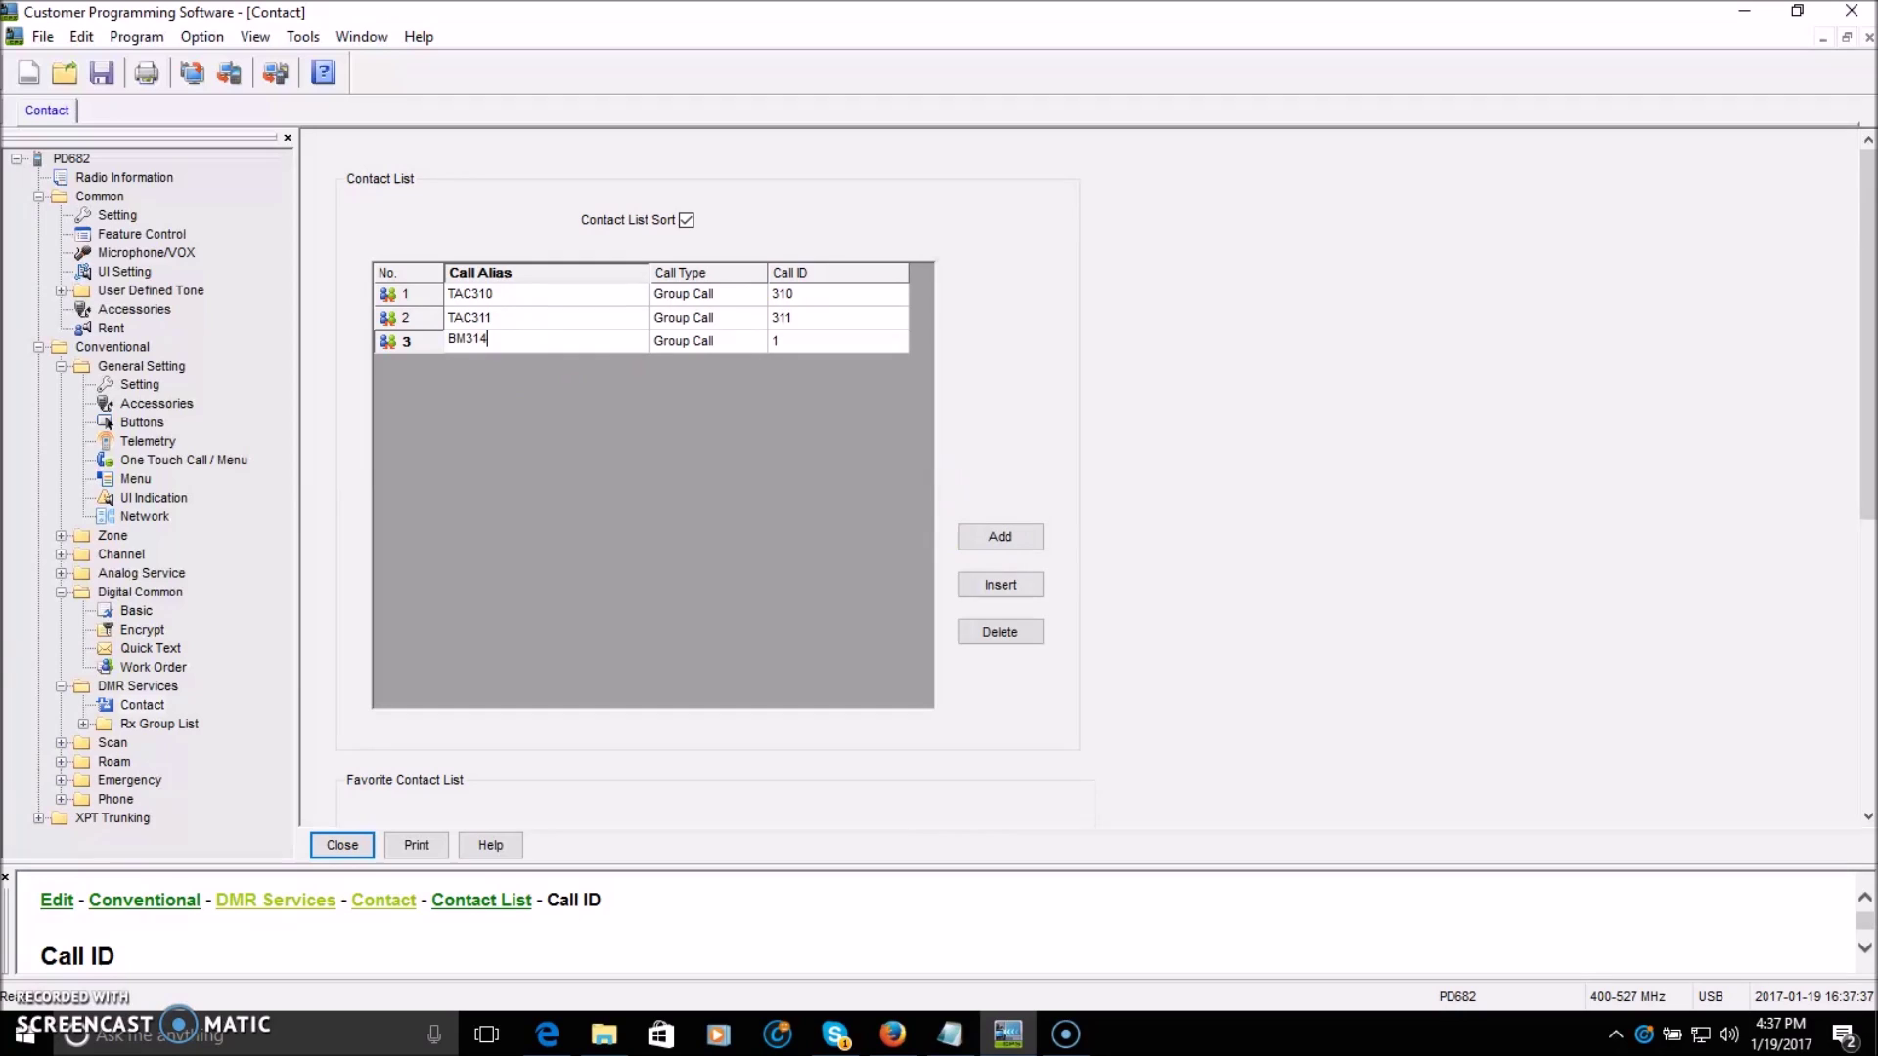
pyautogui.click(831, 344)
pyautogui.write('3148')
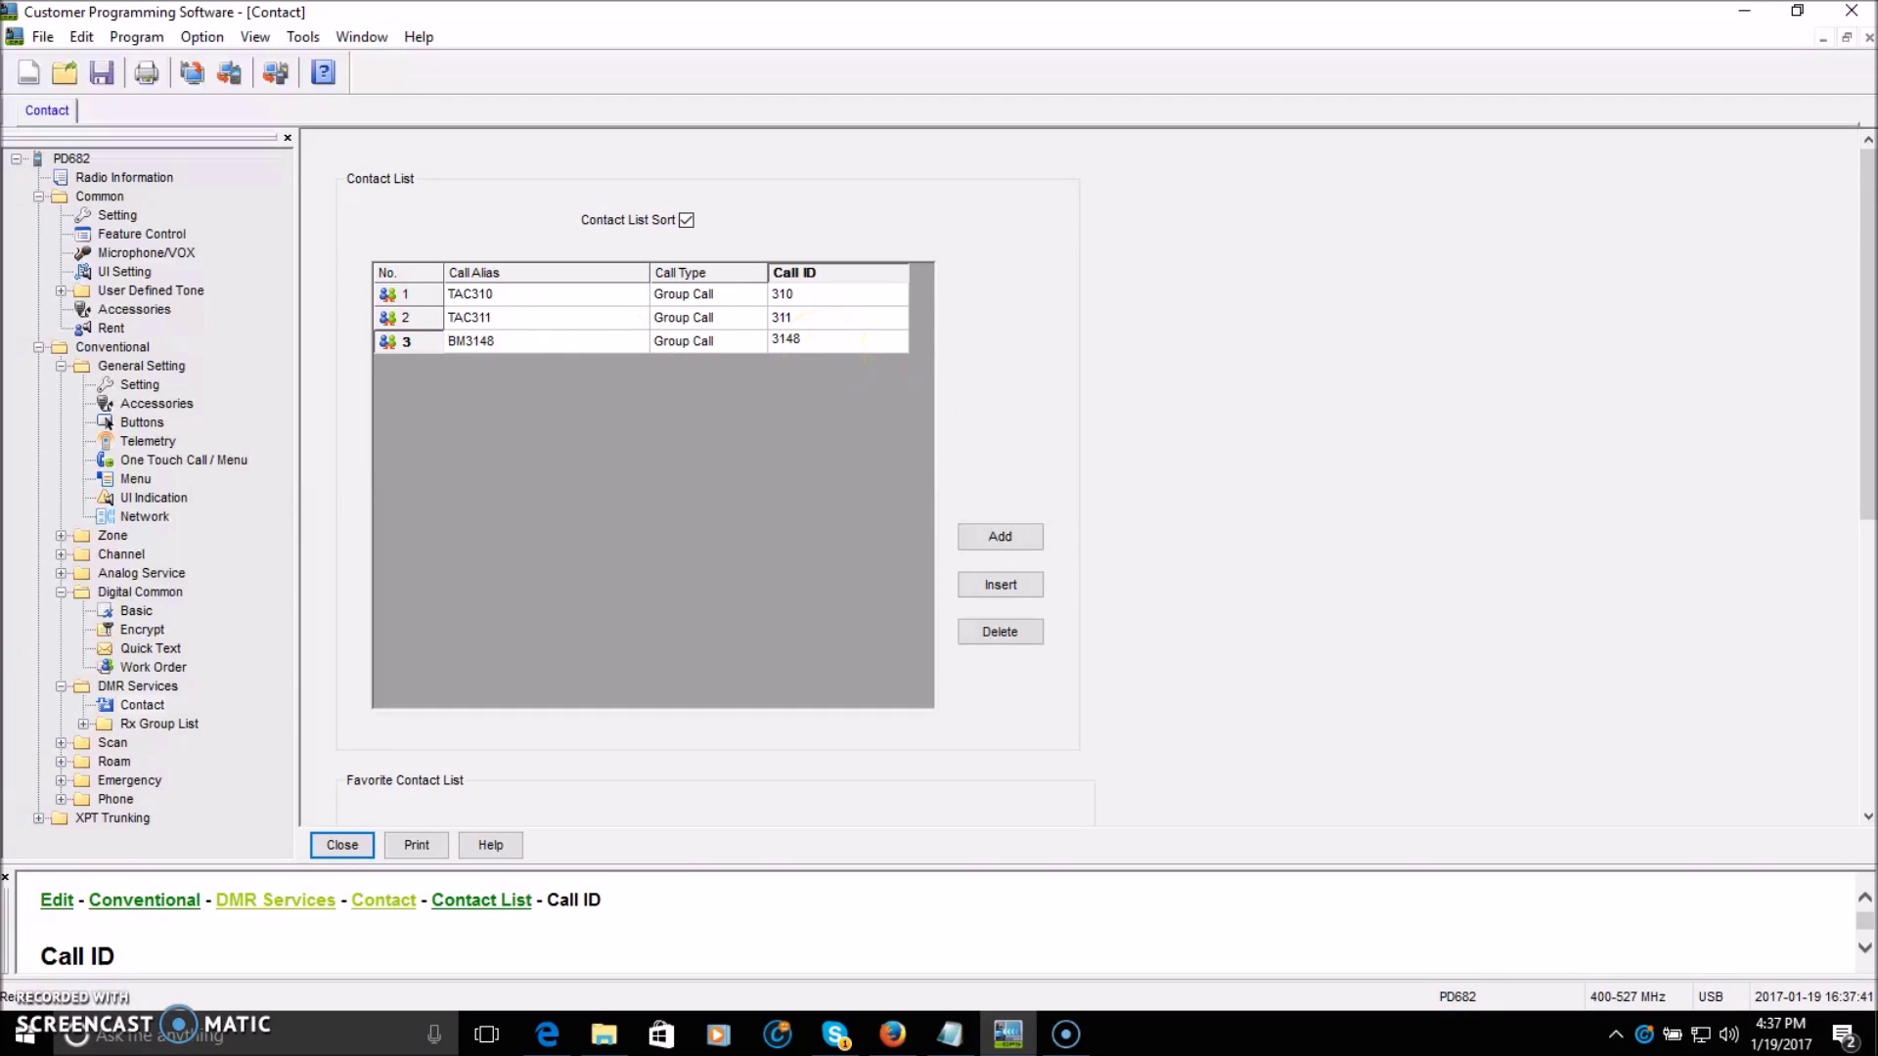
pyautogui.click(998, 535)
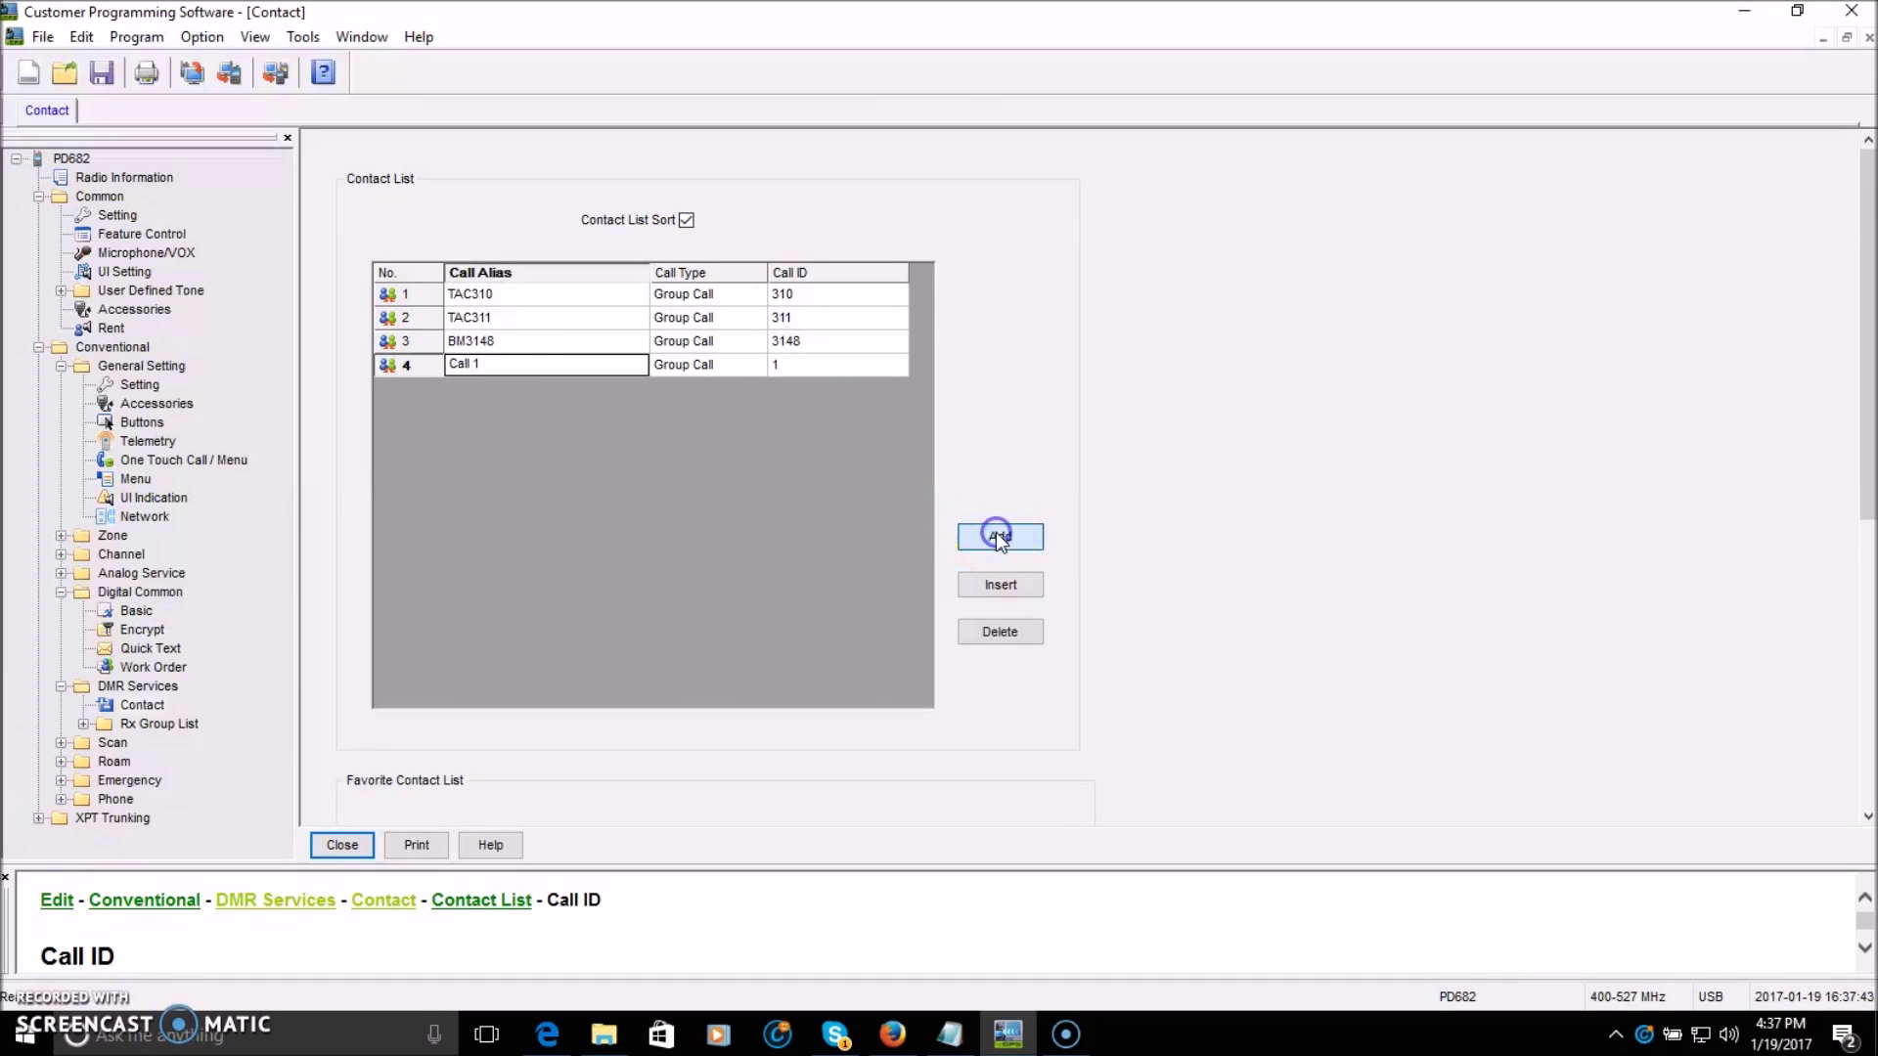
# - Make contact 4 a Private Call with the individual's callsign alias and radio ID, then close
pyautogui.click(508, 362)
pyautogui.write('K')
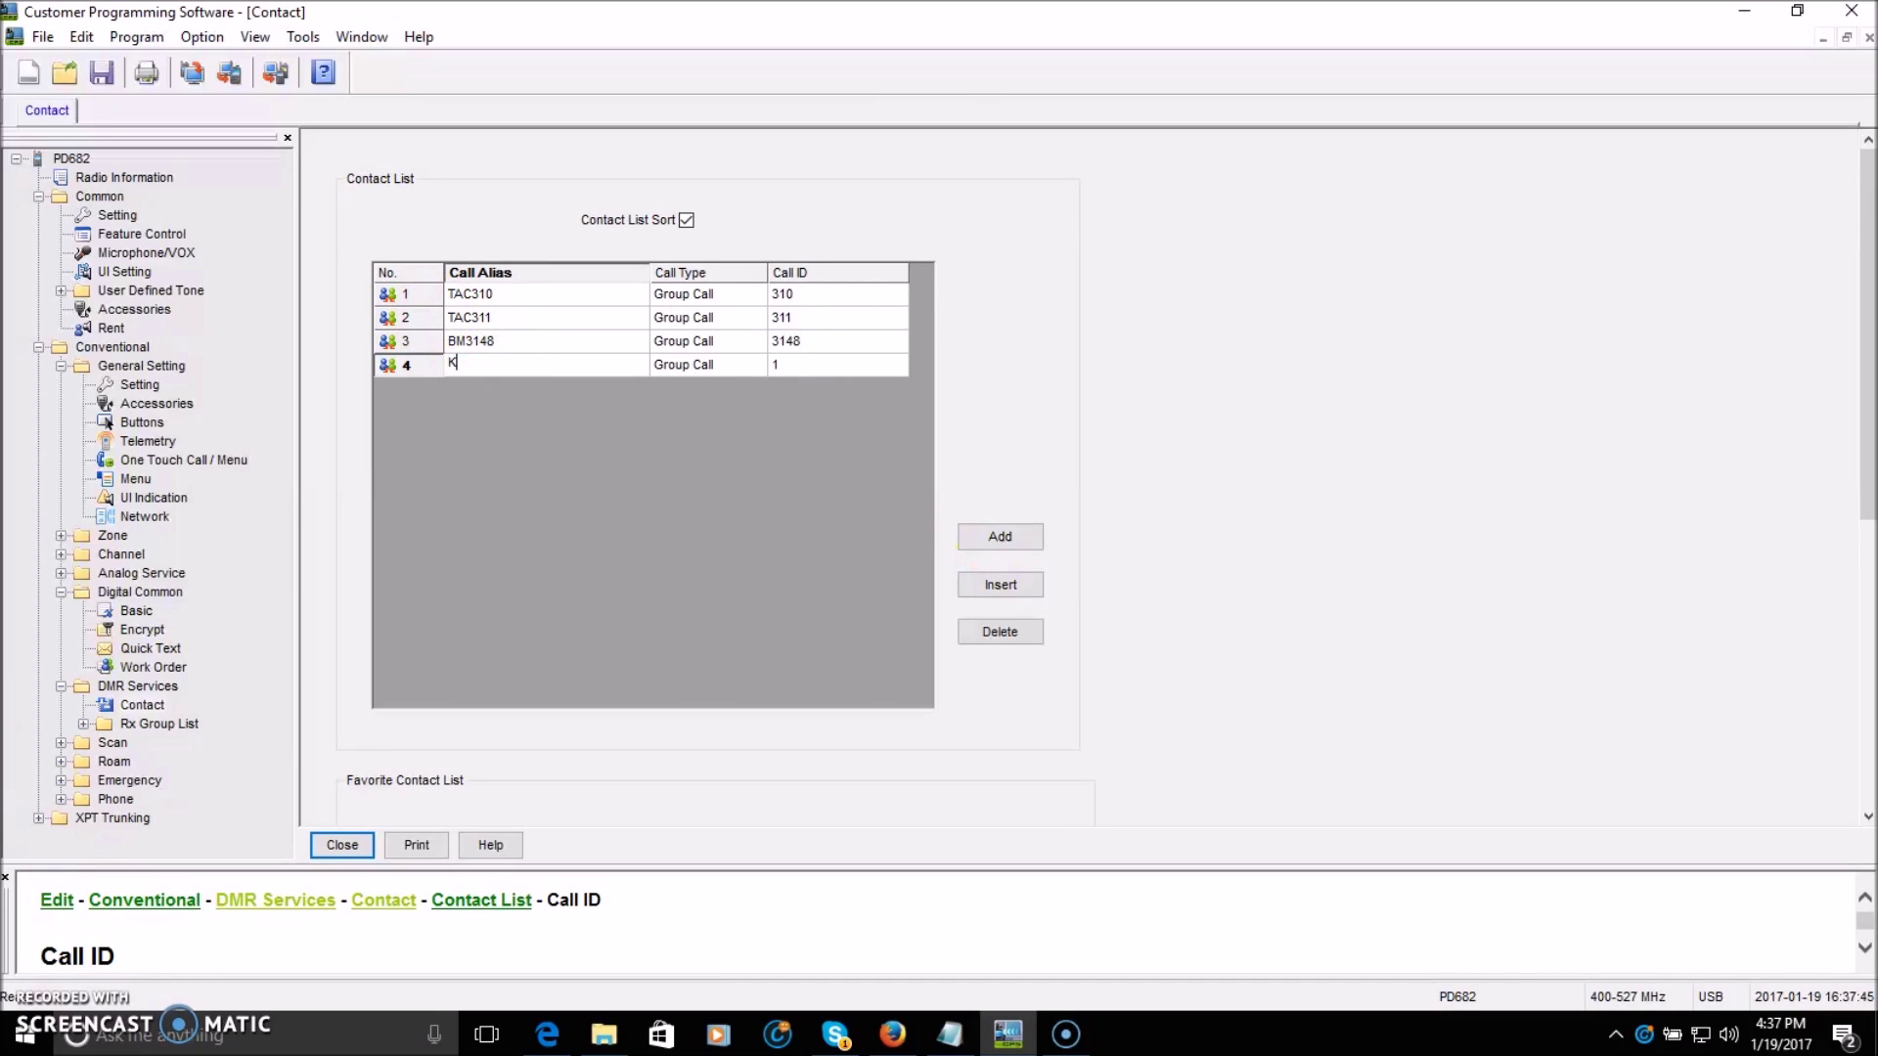
pyautogui.write('B4OVL')
pyautogui.click(700, 367)
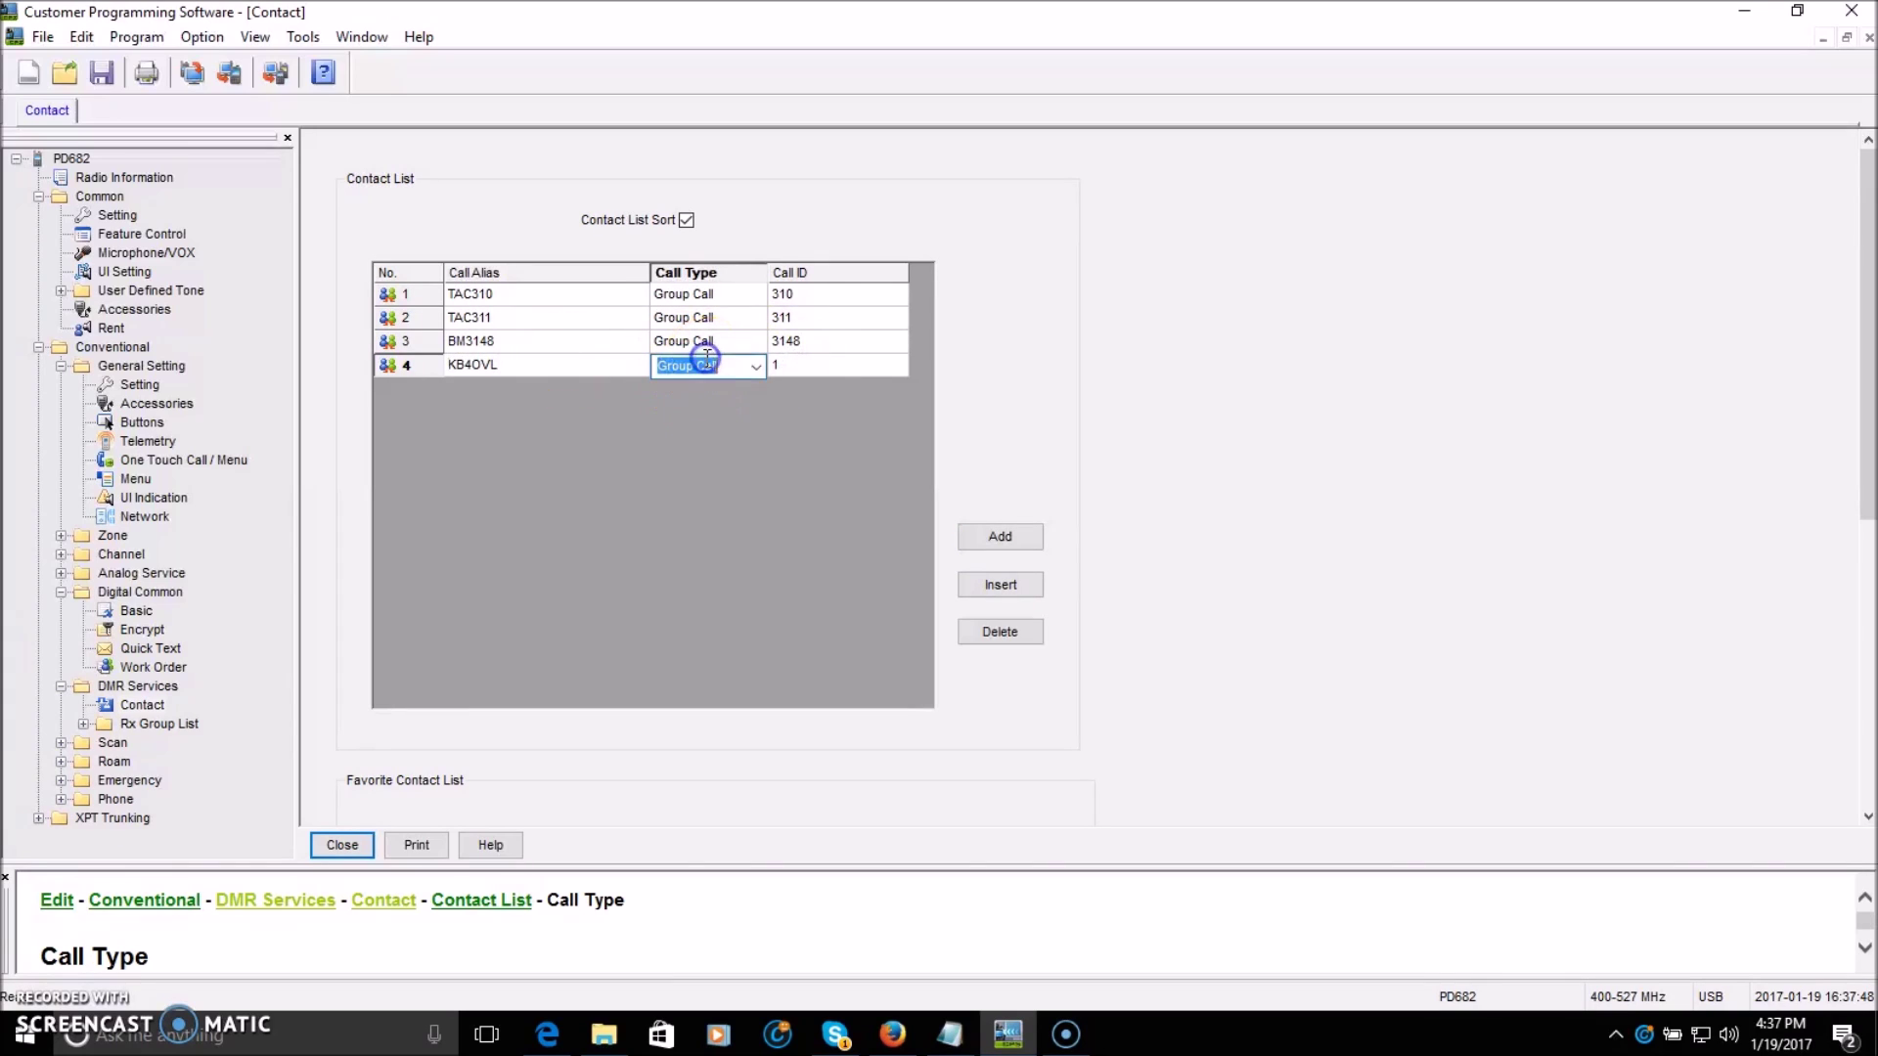
pyautogui.click(758, 367)
pyautogui.click(729, 383)
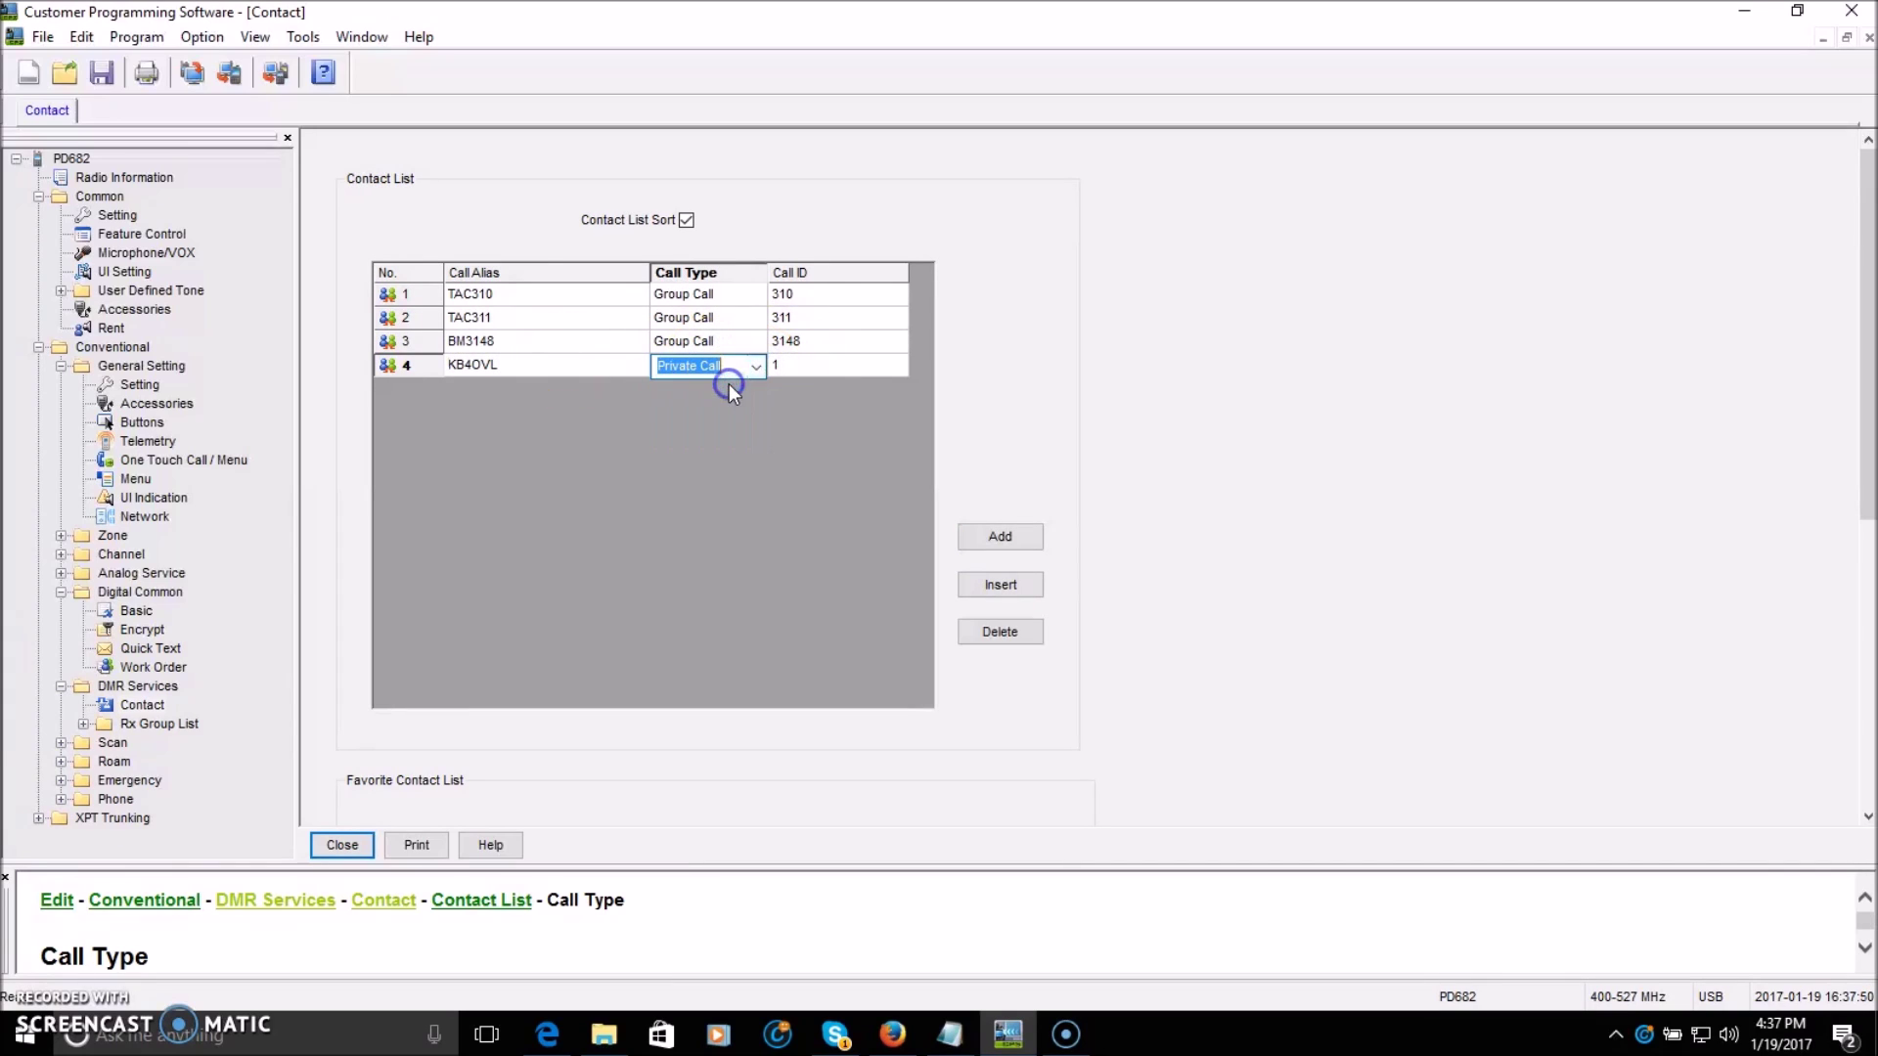
pyautogui.click(807, 366)
pyautogui.write('3118877')
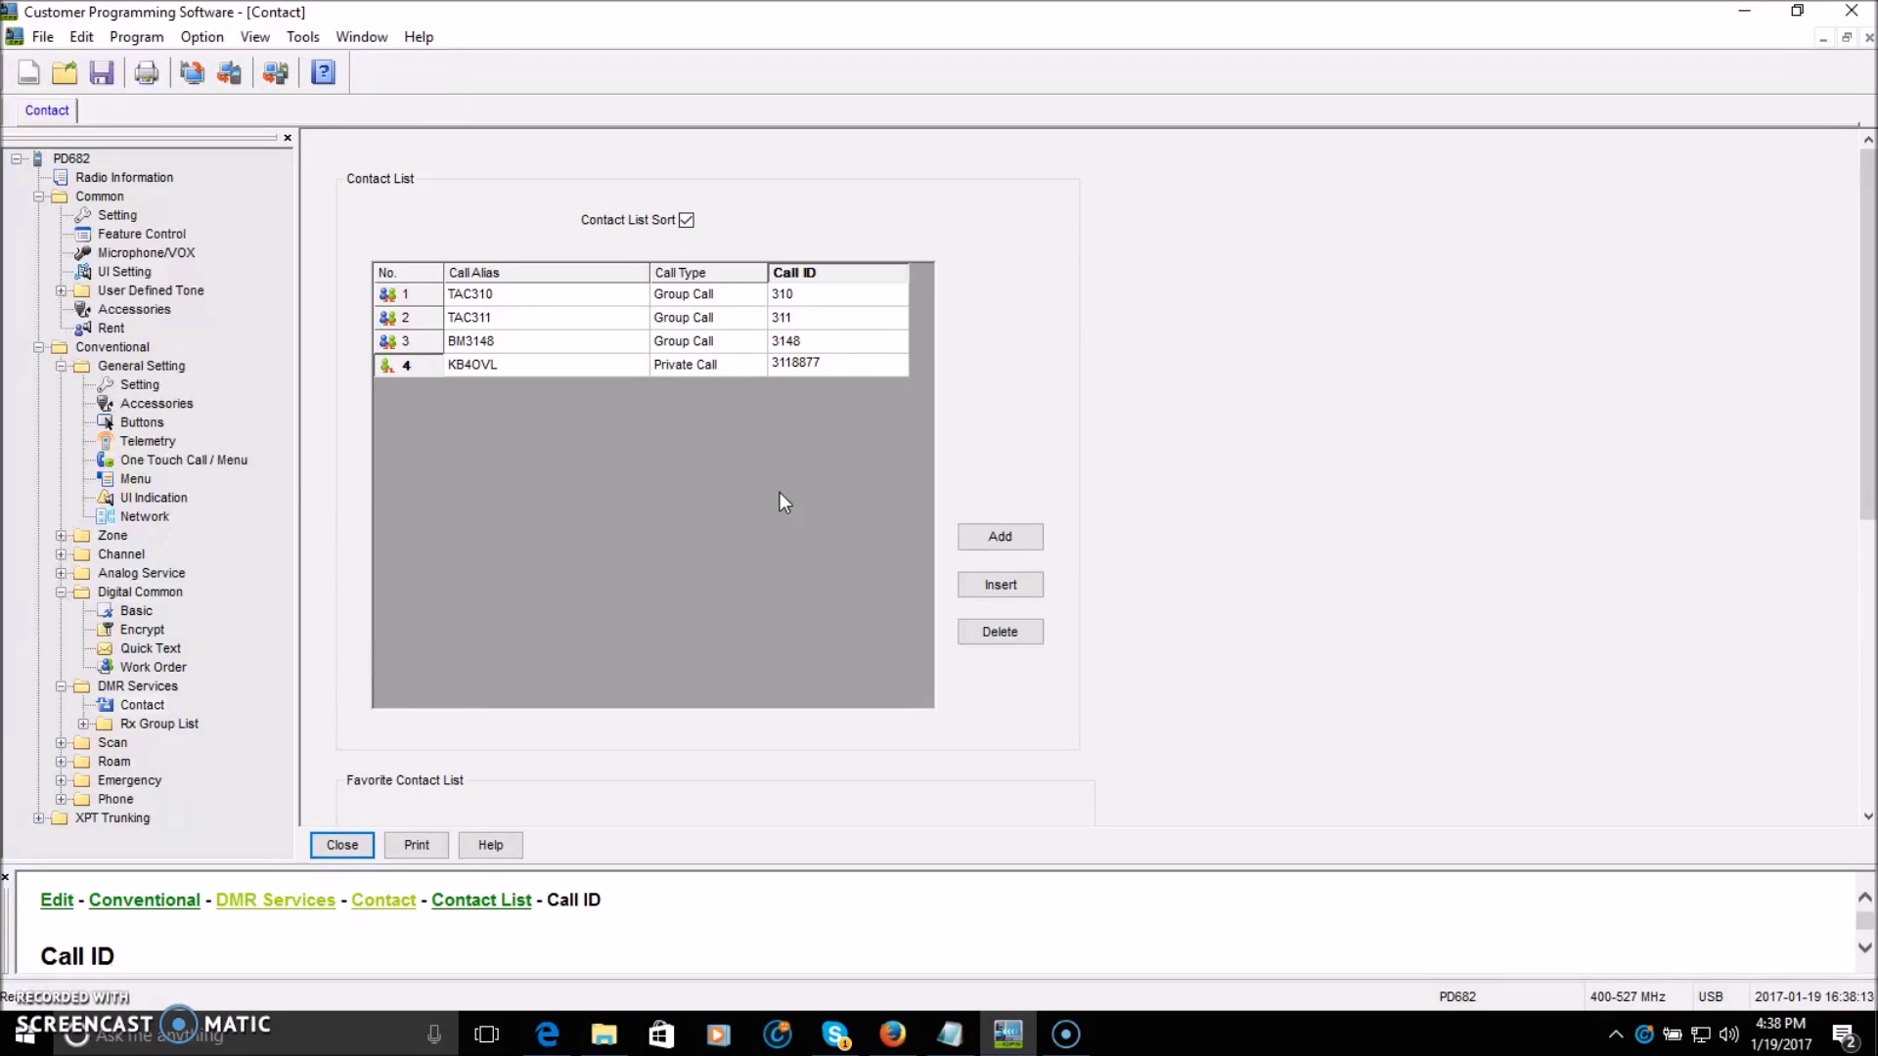
pyautogui.click(344, 843)
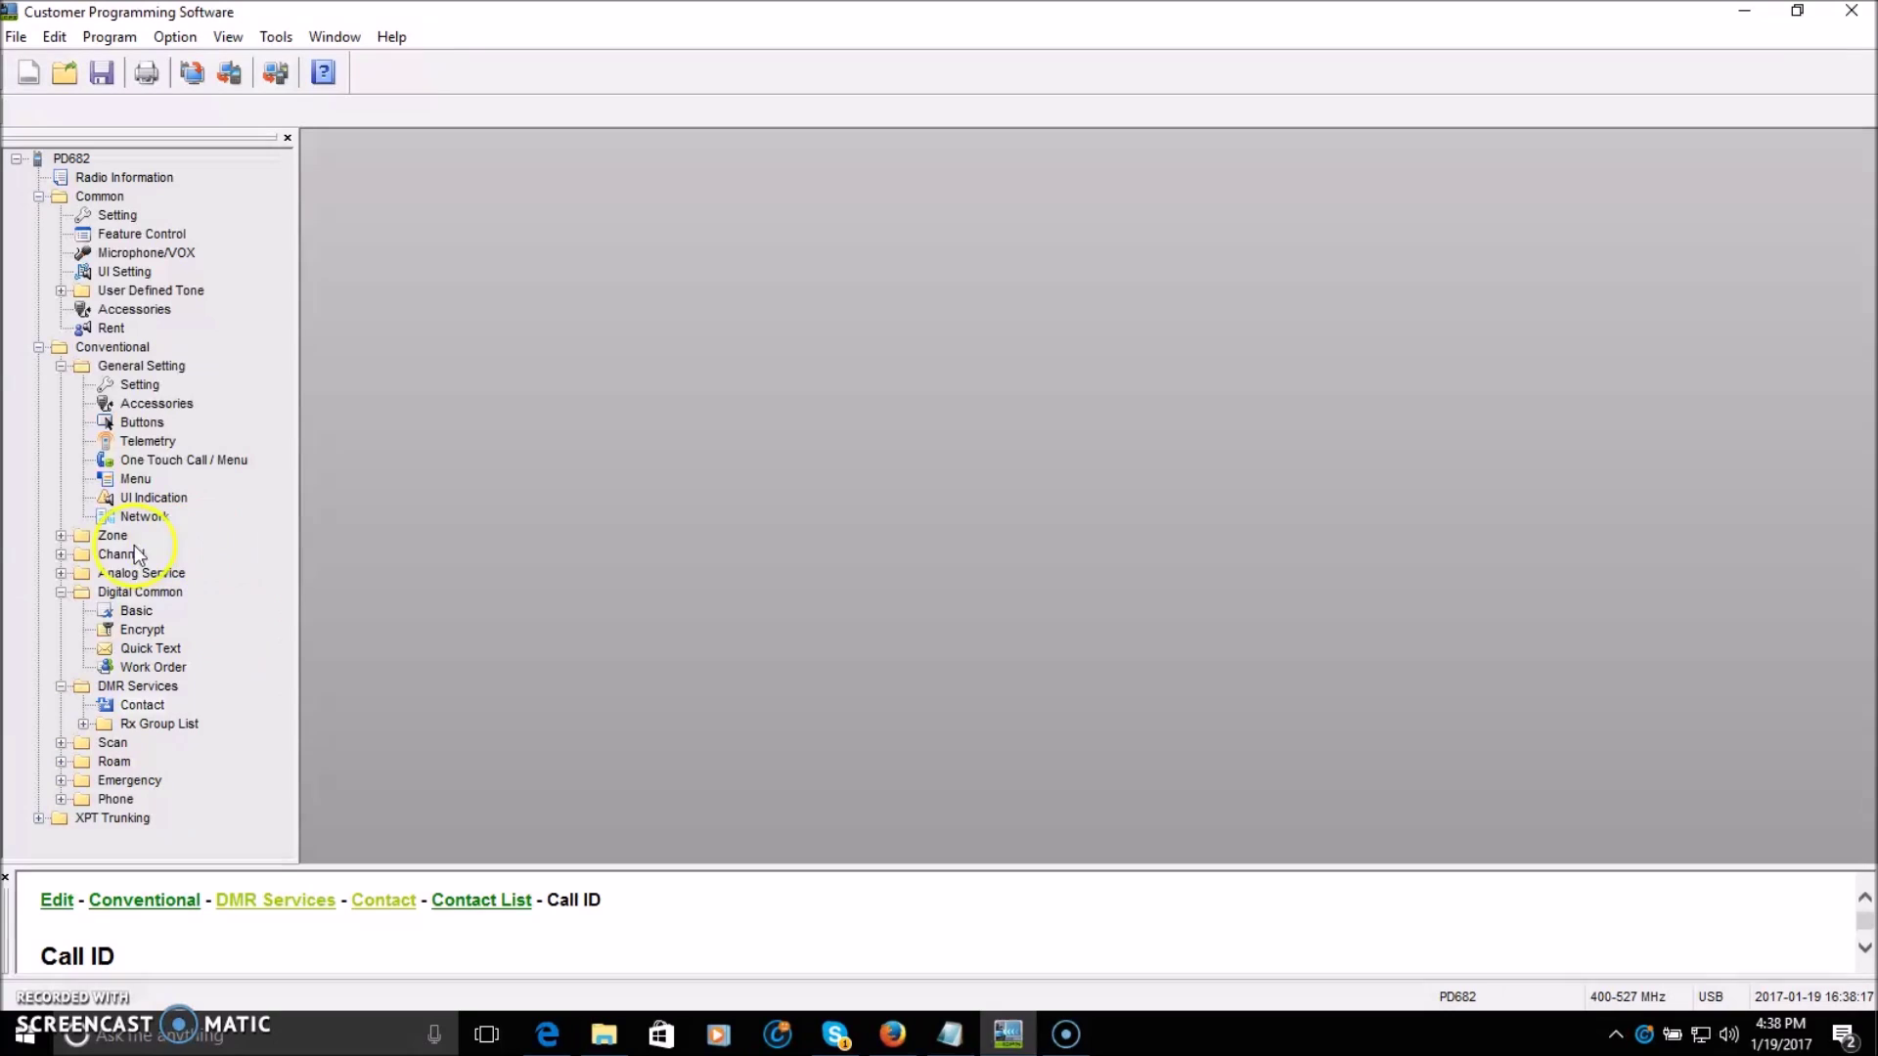
# - Open digital channel CH D3 from Channel > Digital Channel
pyautogui.click(62, 554)
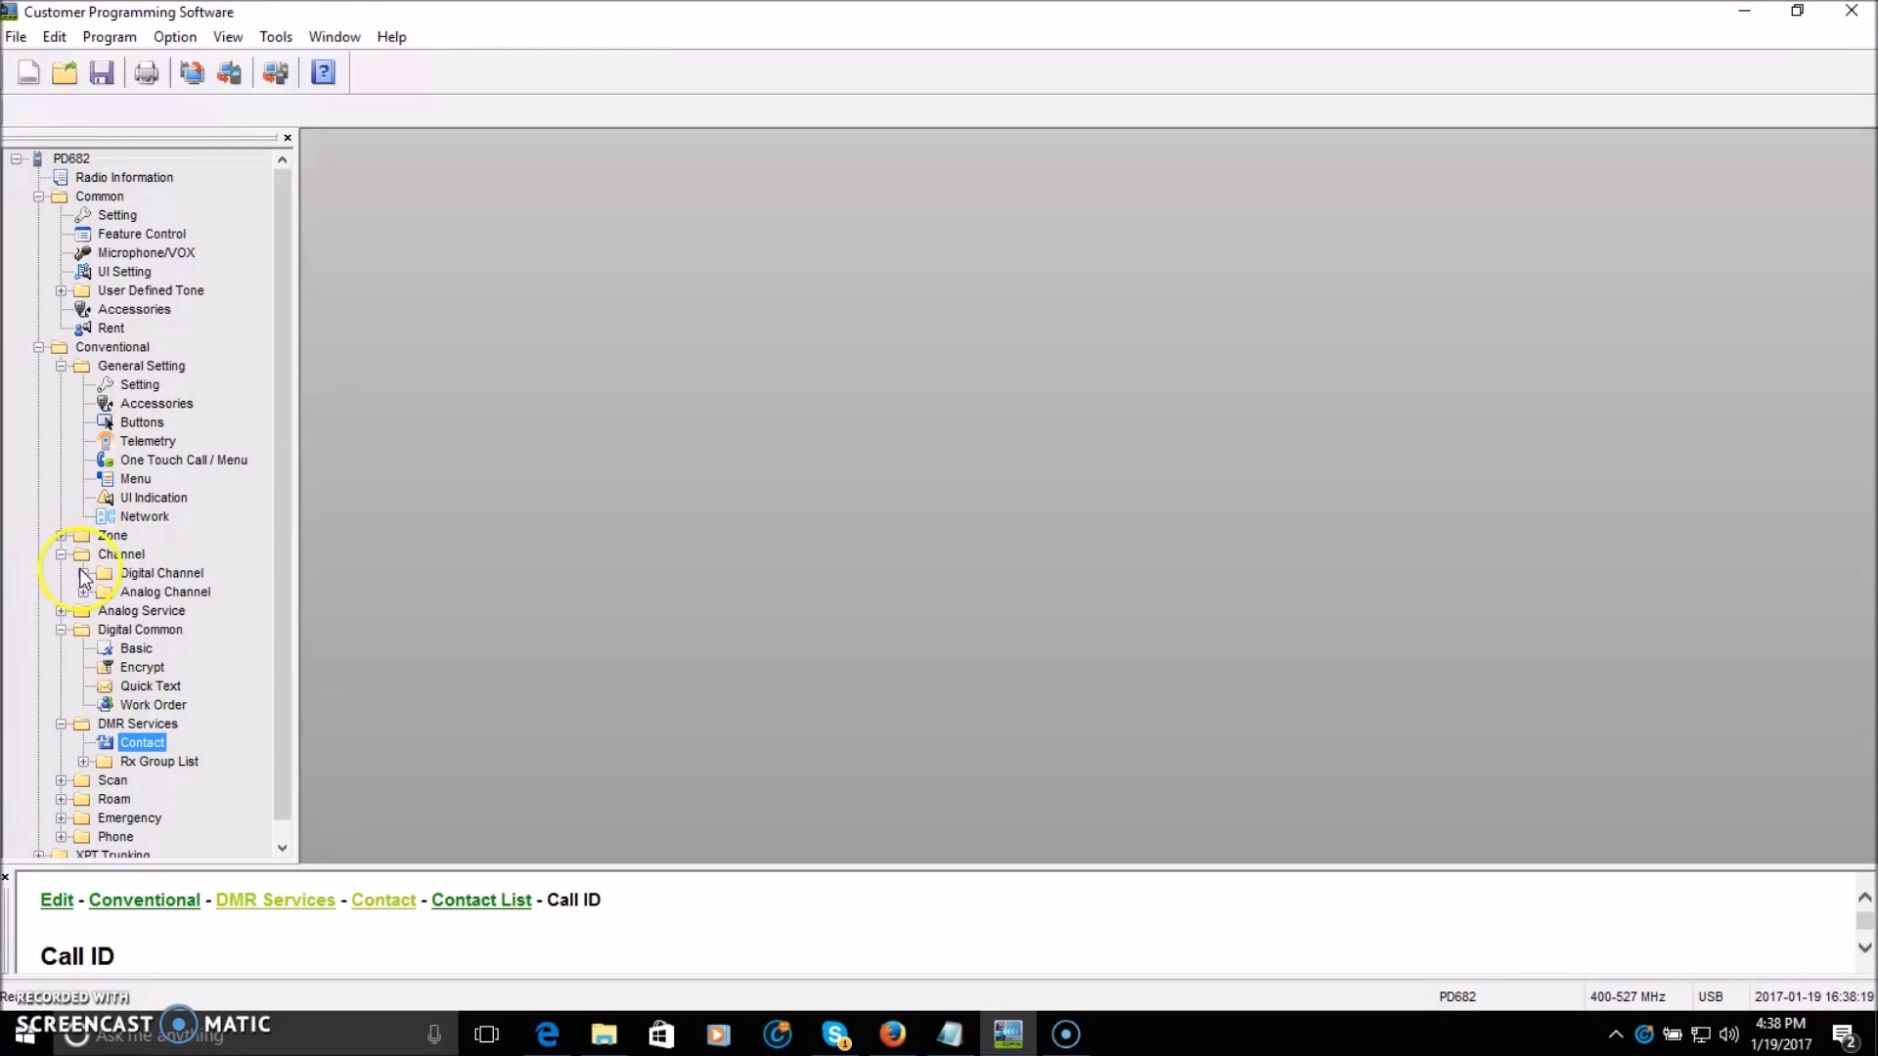
pyautogui.click(83, 573)
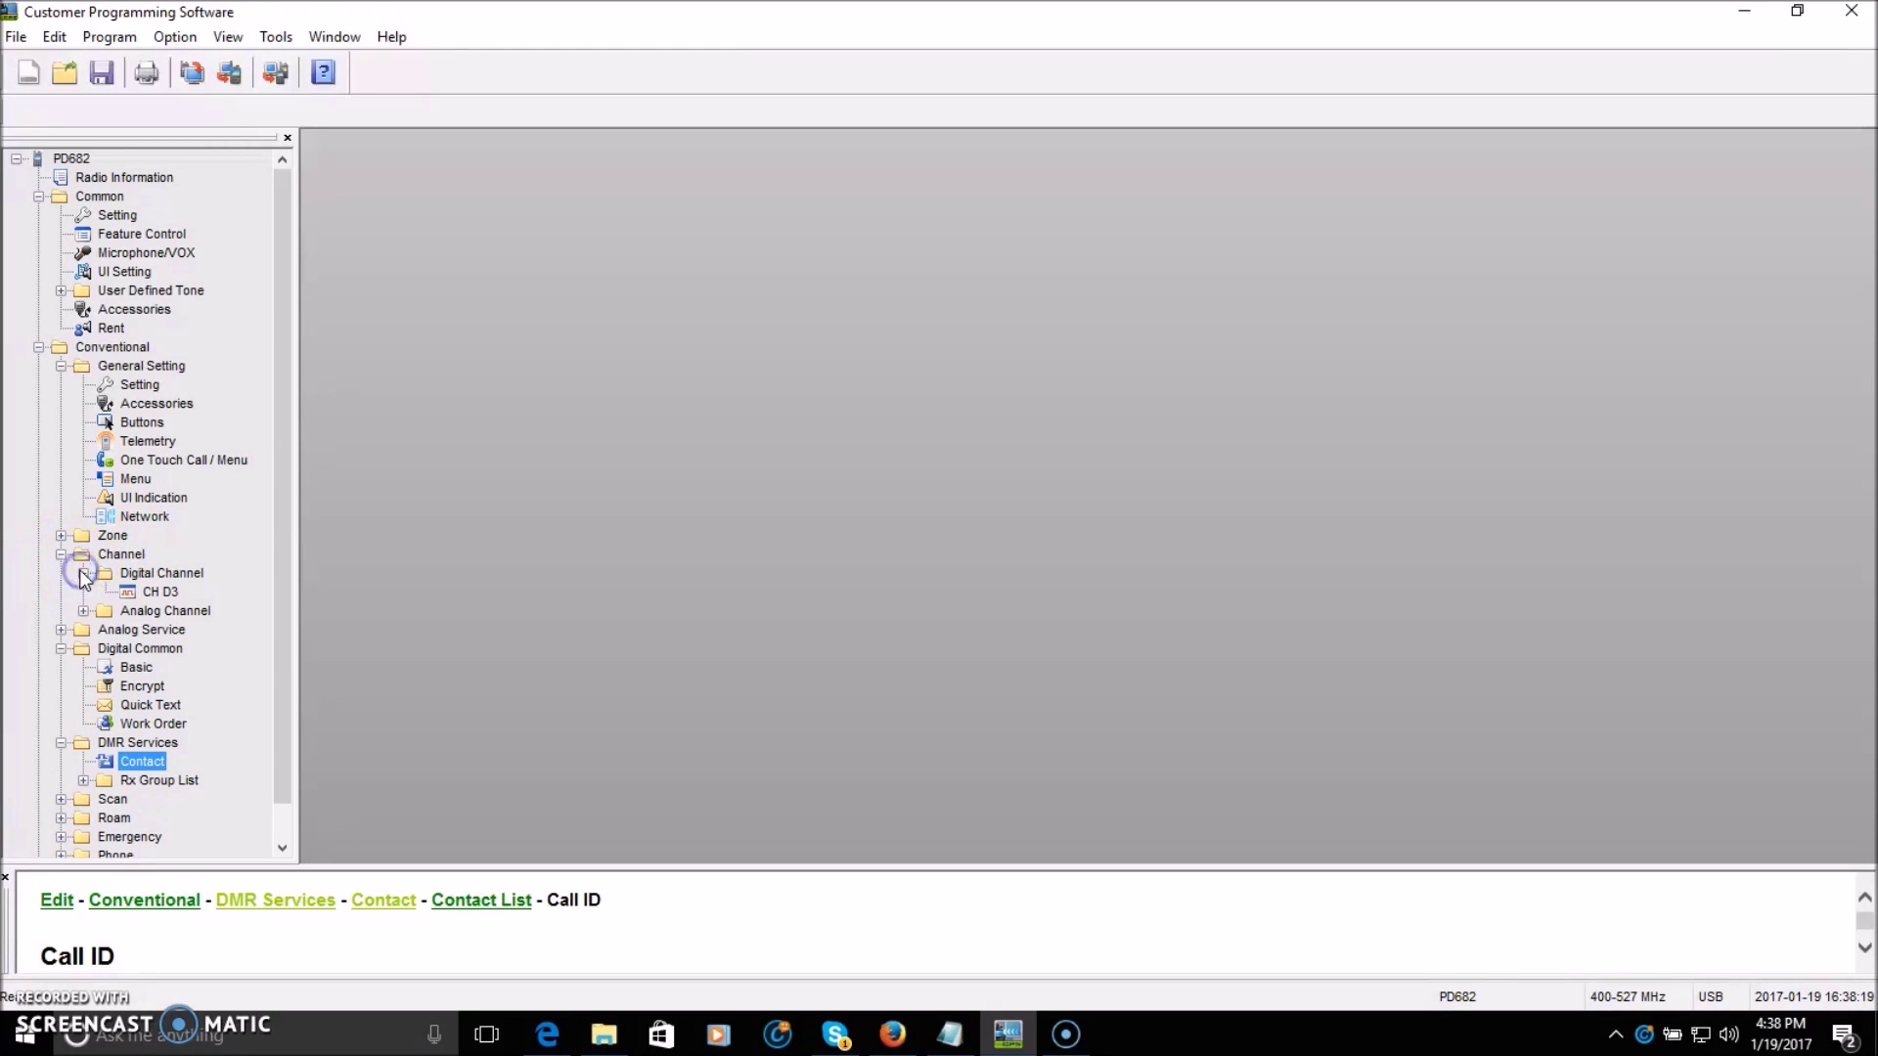
pyautogui.doubleClick(155, 593)
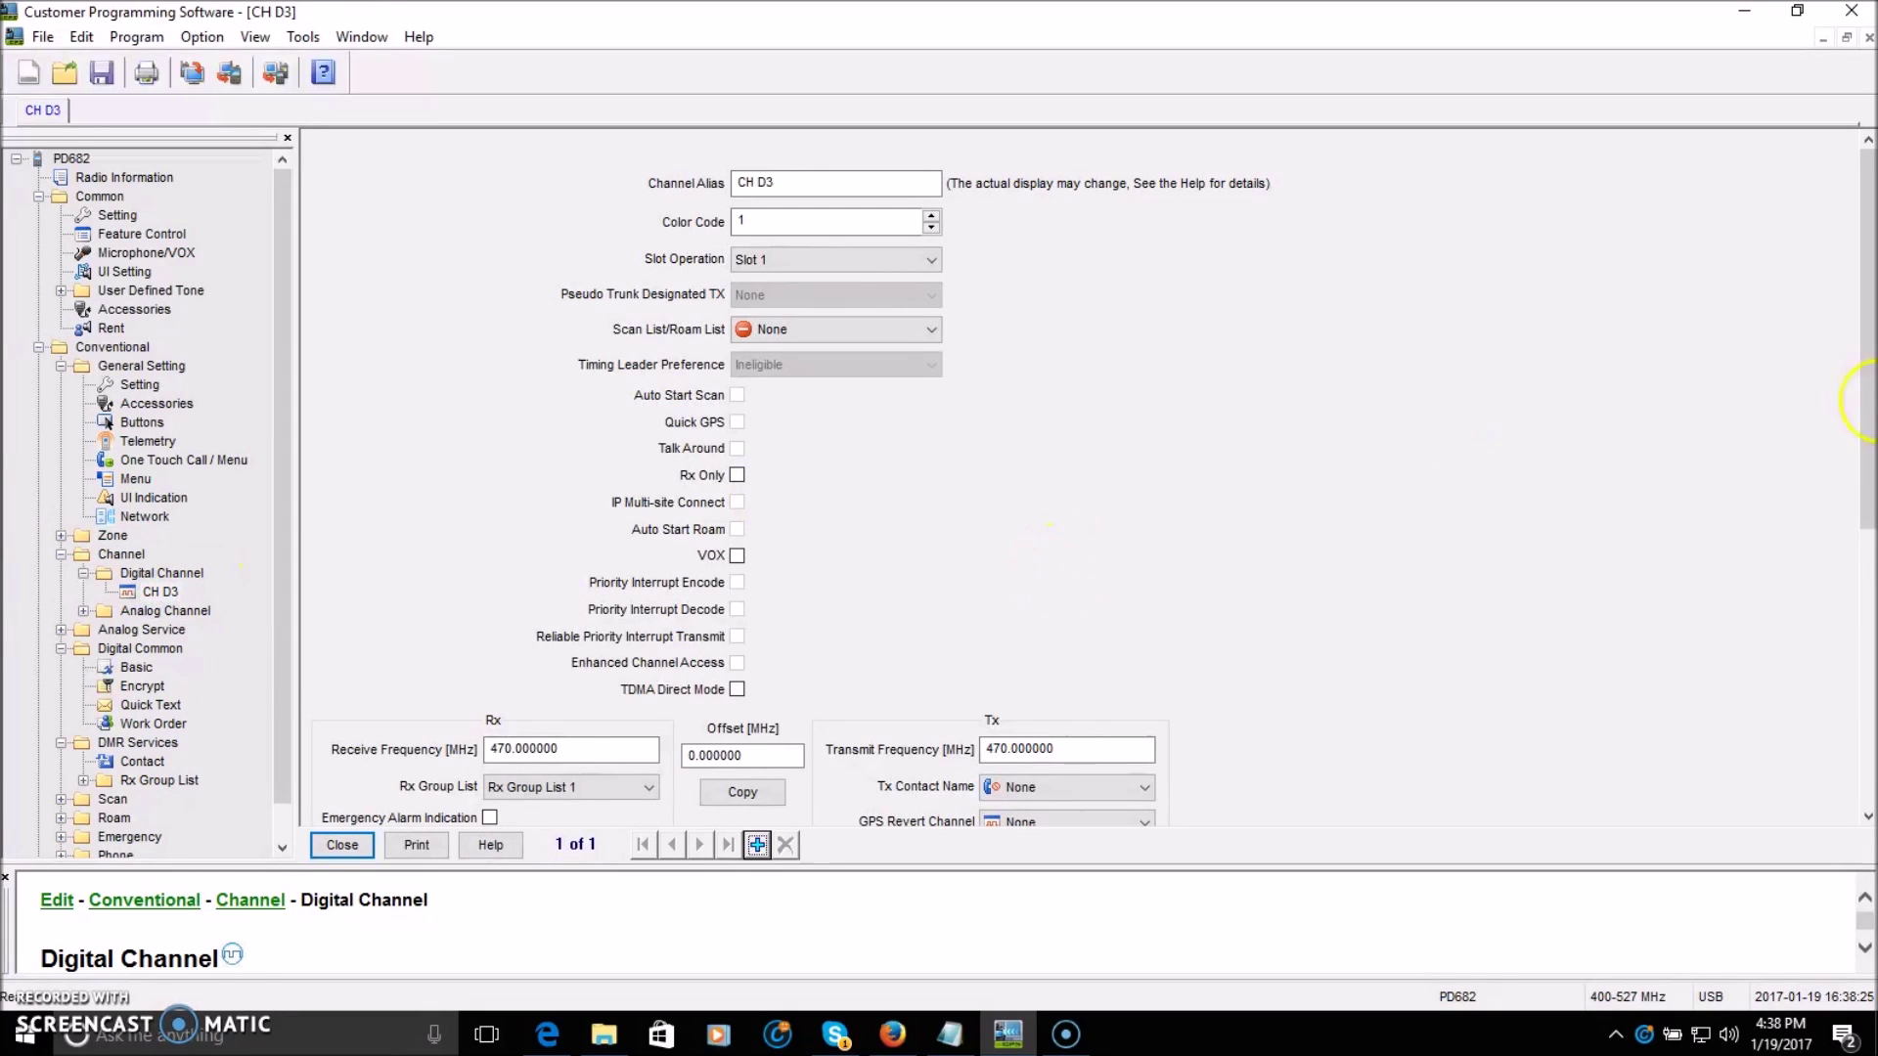
pyautogui.moveTo(1866, 401); pyautogui.dragTo(1870, 324)
# - Enter the operator's callsign as CH D3's Channel Alias and view the Slot Operation options
pyautogui.click(794, 183)
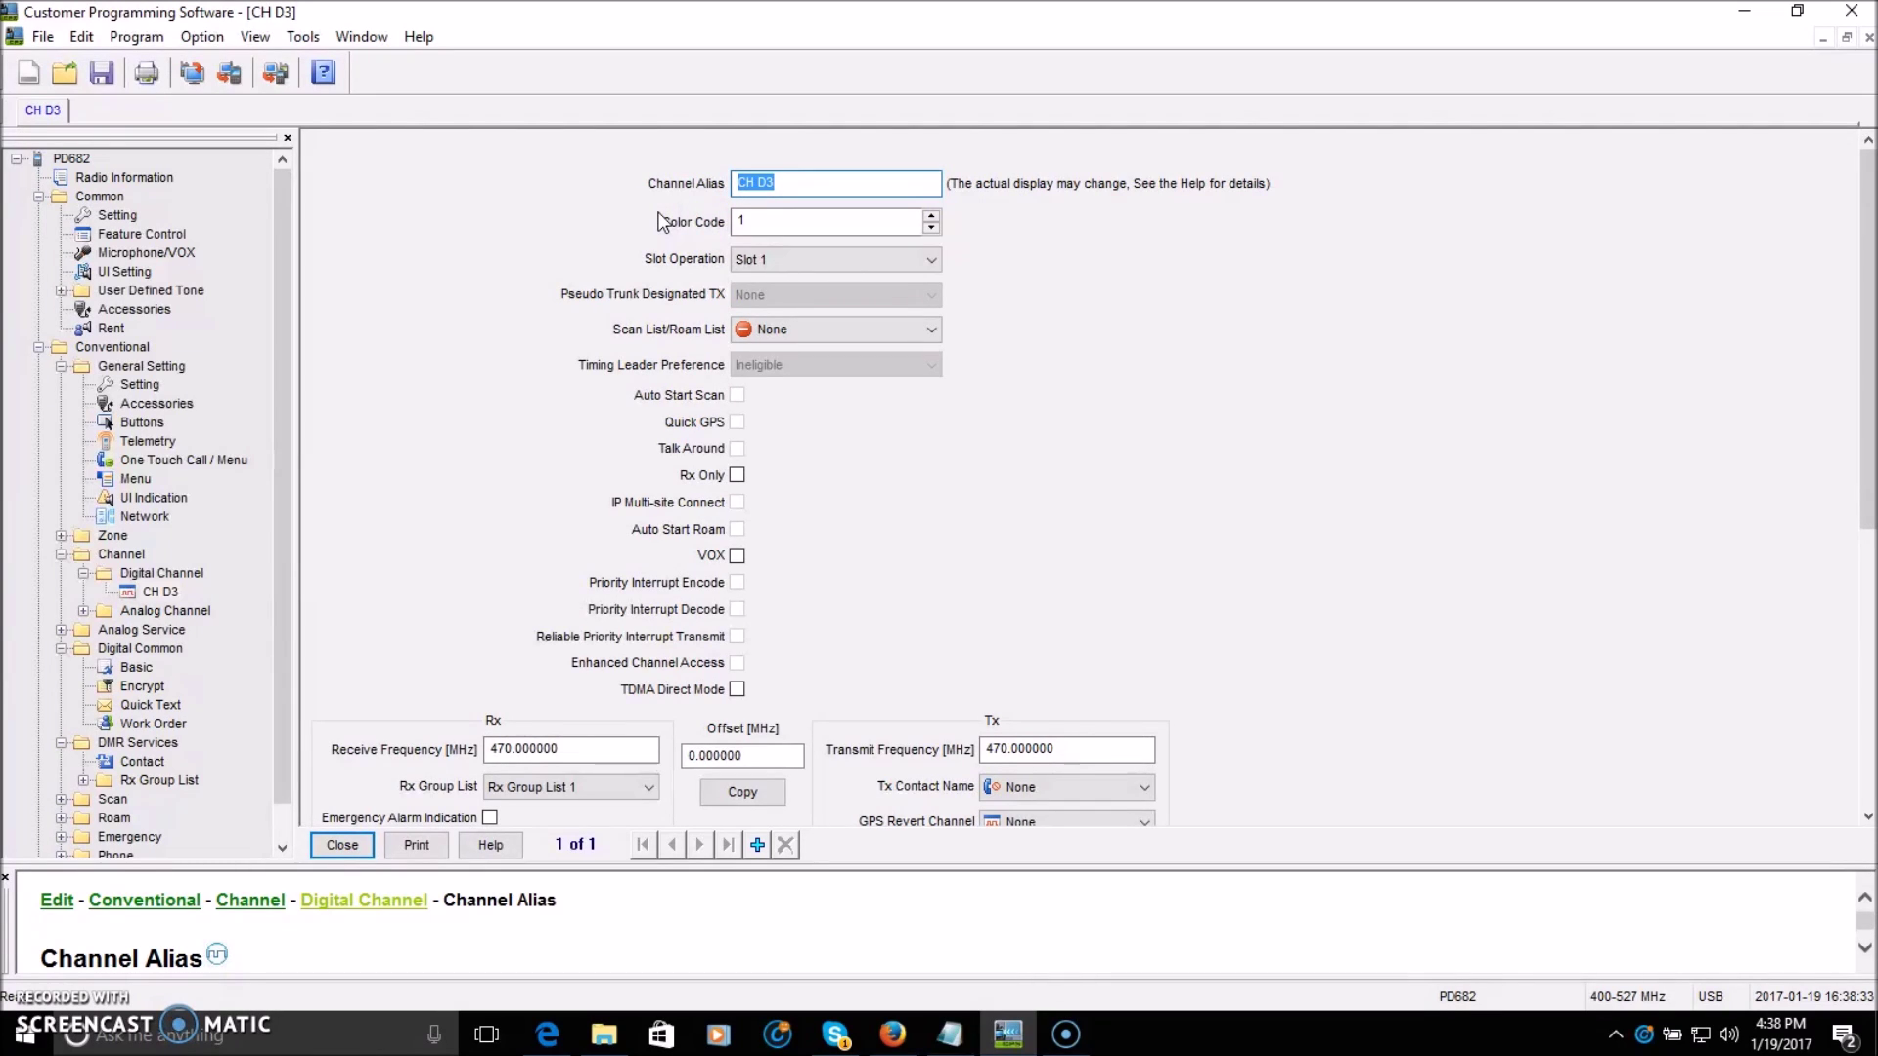
pyautogui.write('K4CPJ')
pyautogui.click(931, 260)
pyautogui.moveTo(930, 266); pyautogui.dragTo(807, 311)
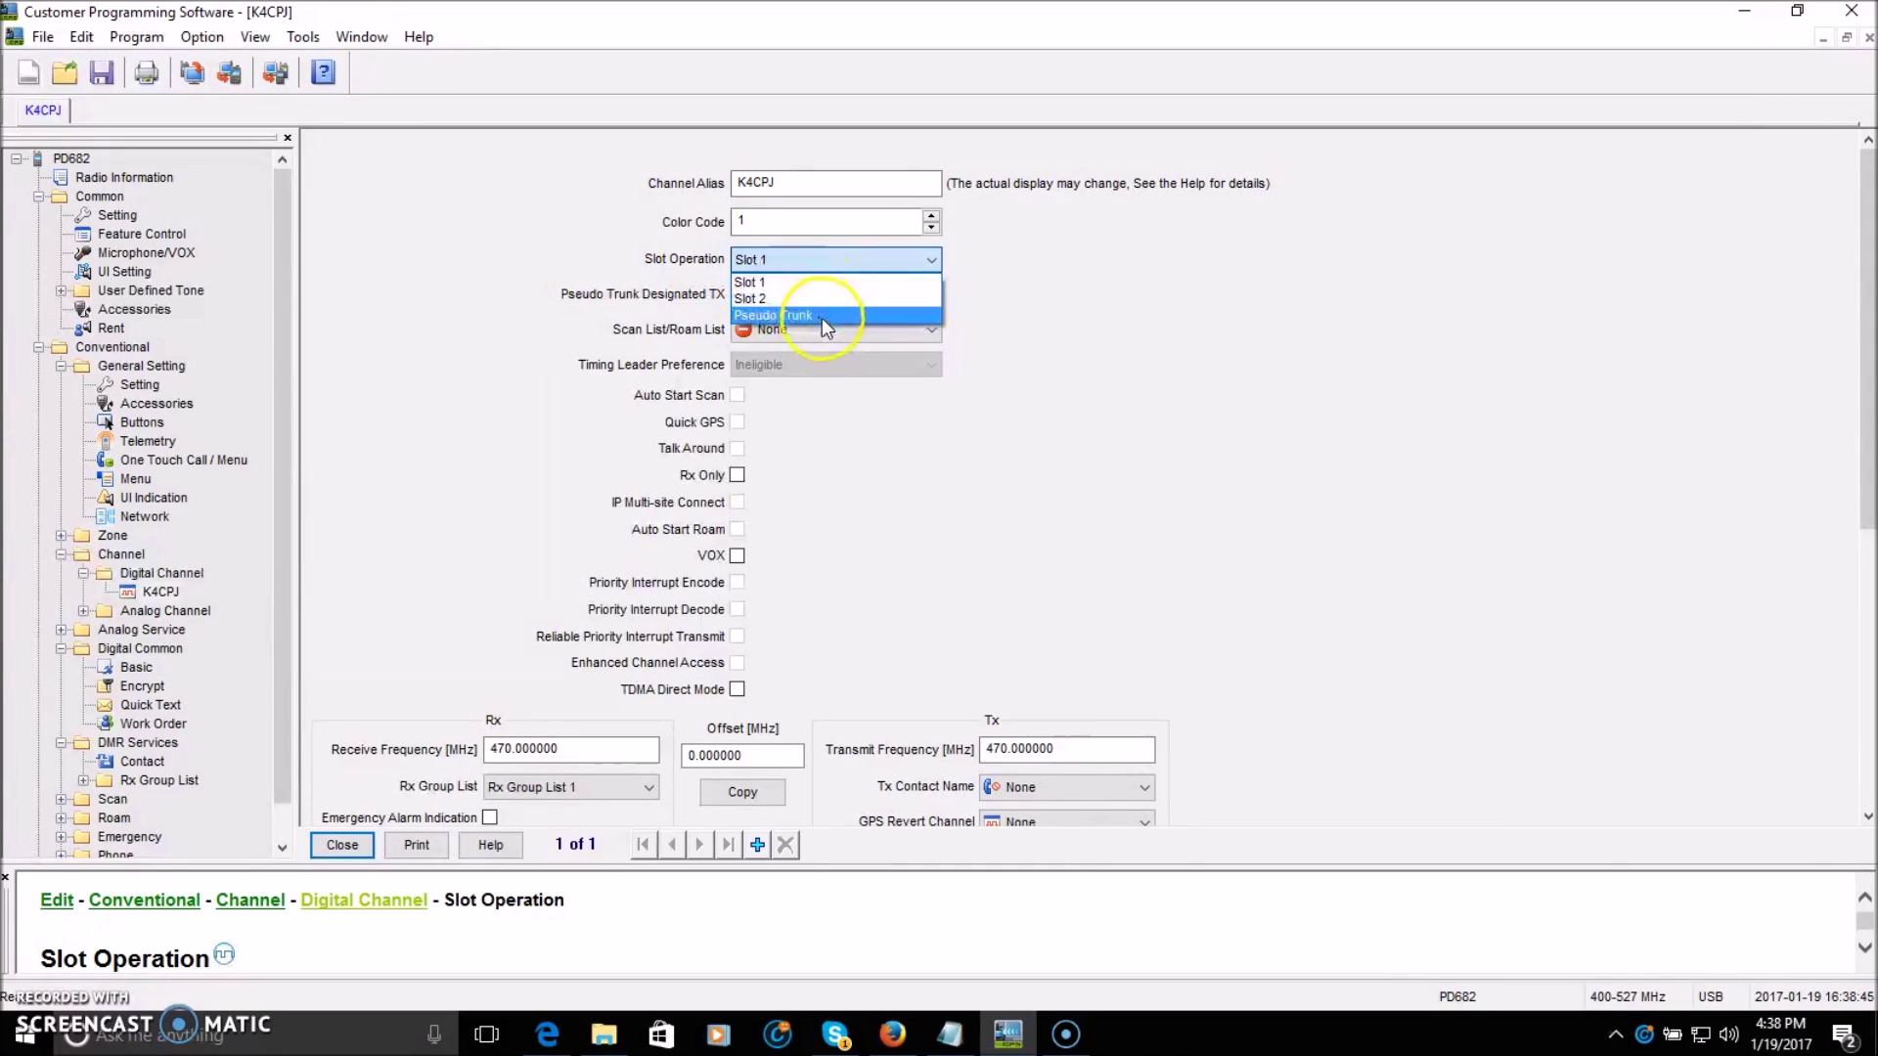
# - Change the channel's Slot Operation from Slot 1 to Slot 2
pyautogui.click(773, 282)
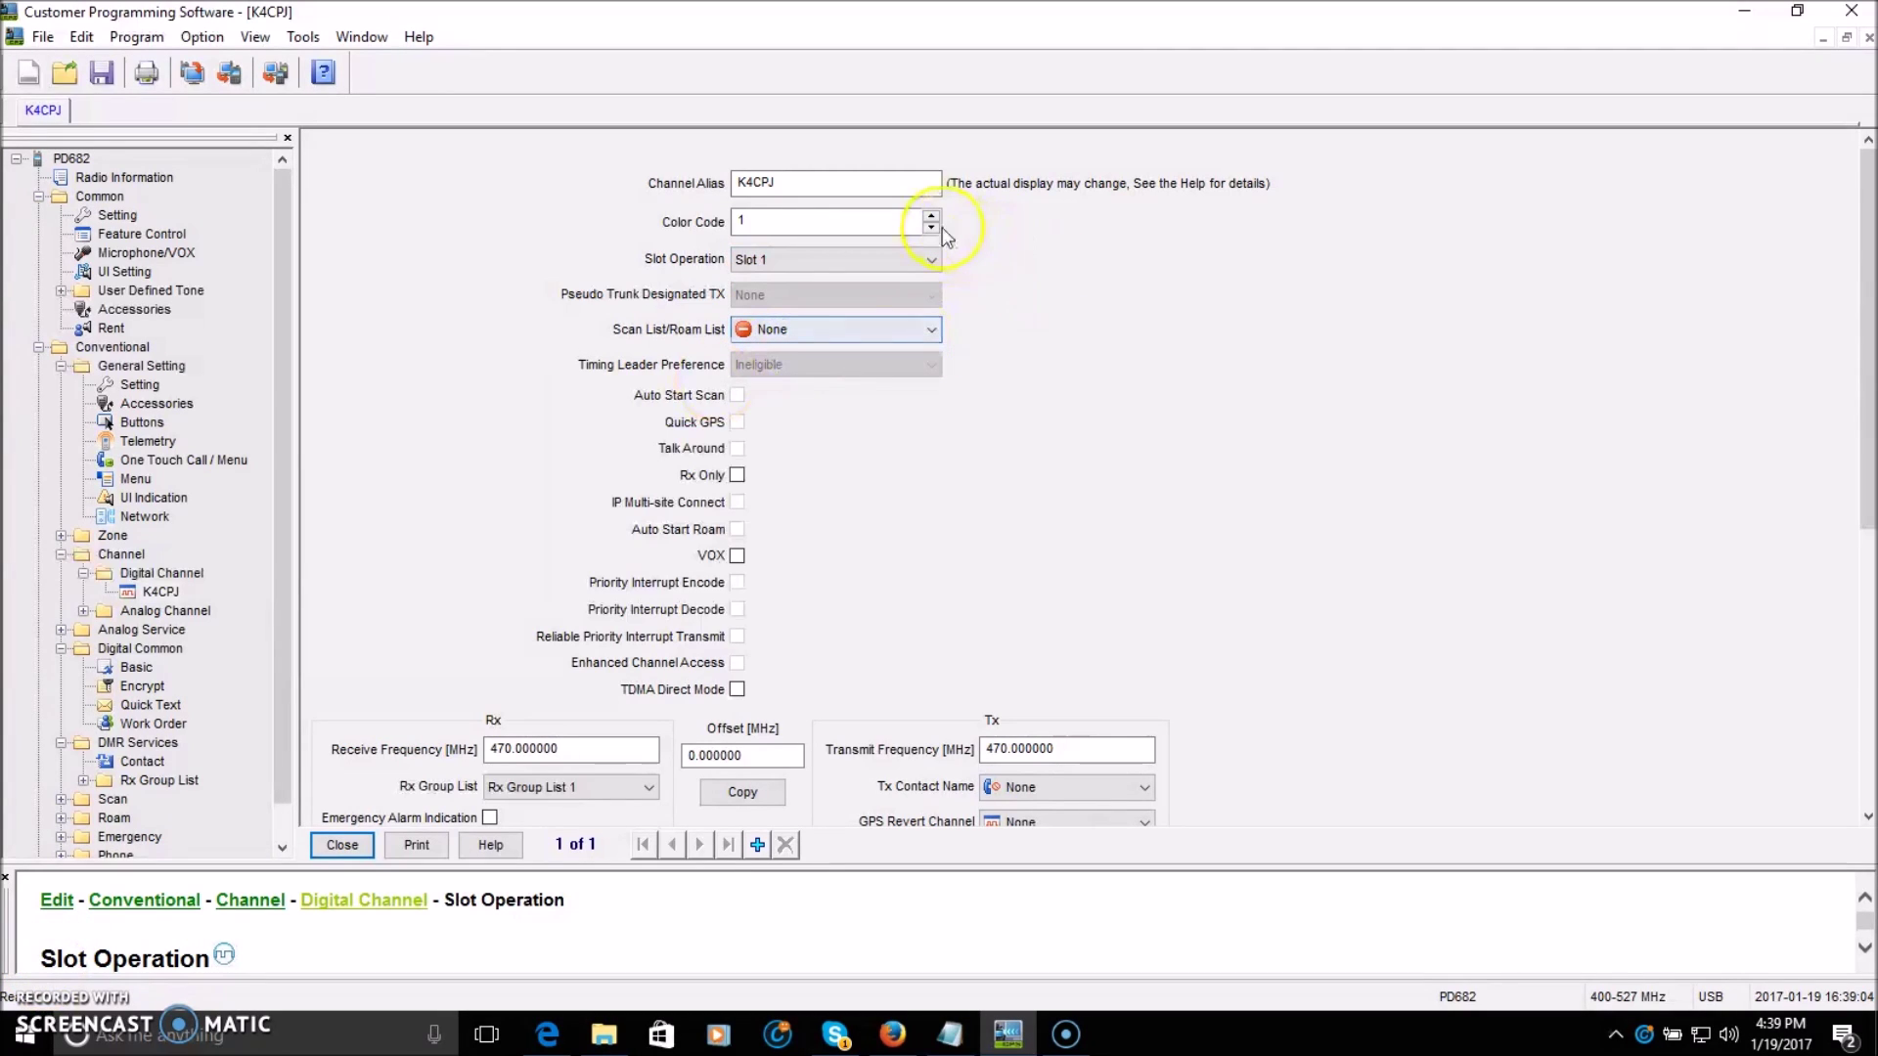
pyautogui.click(931, 260)
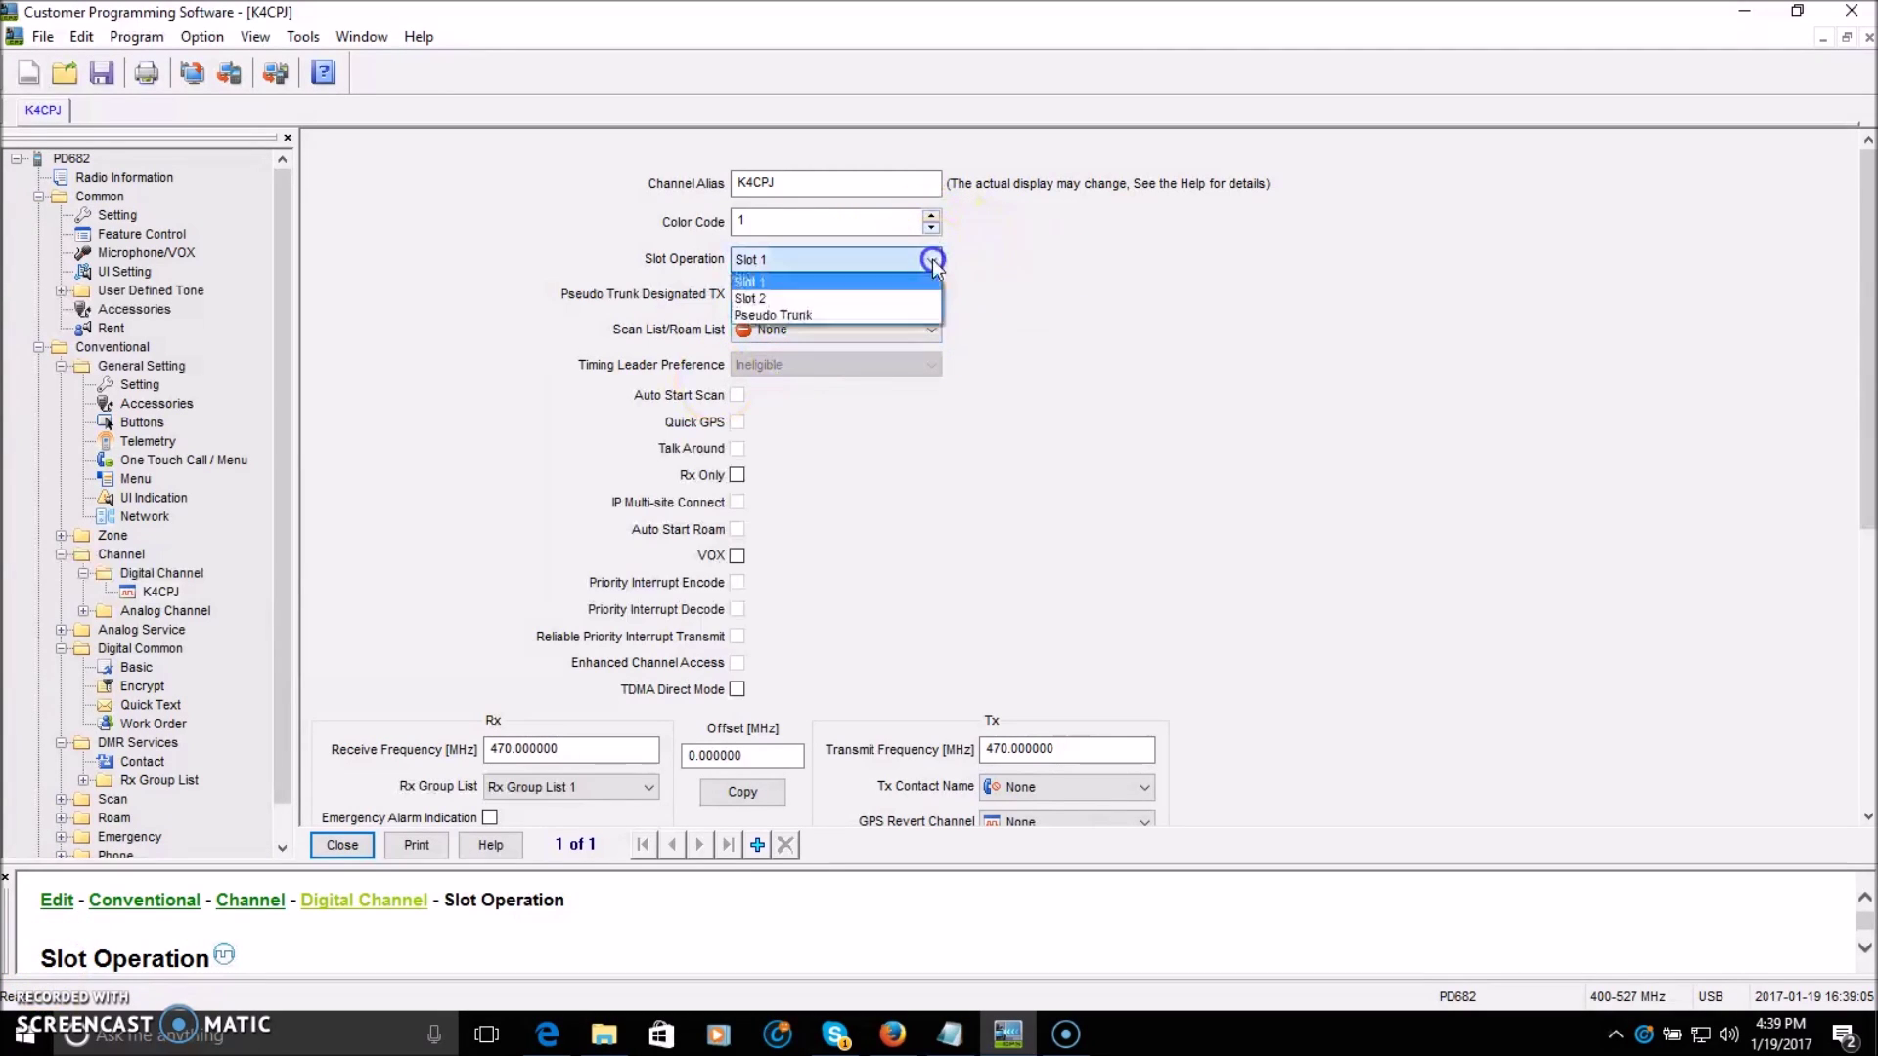
pyautogui.click(818, 316)
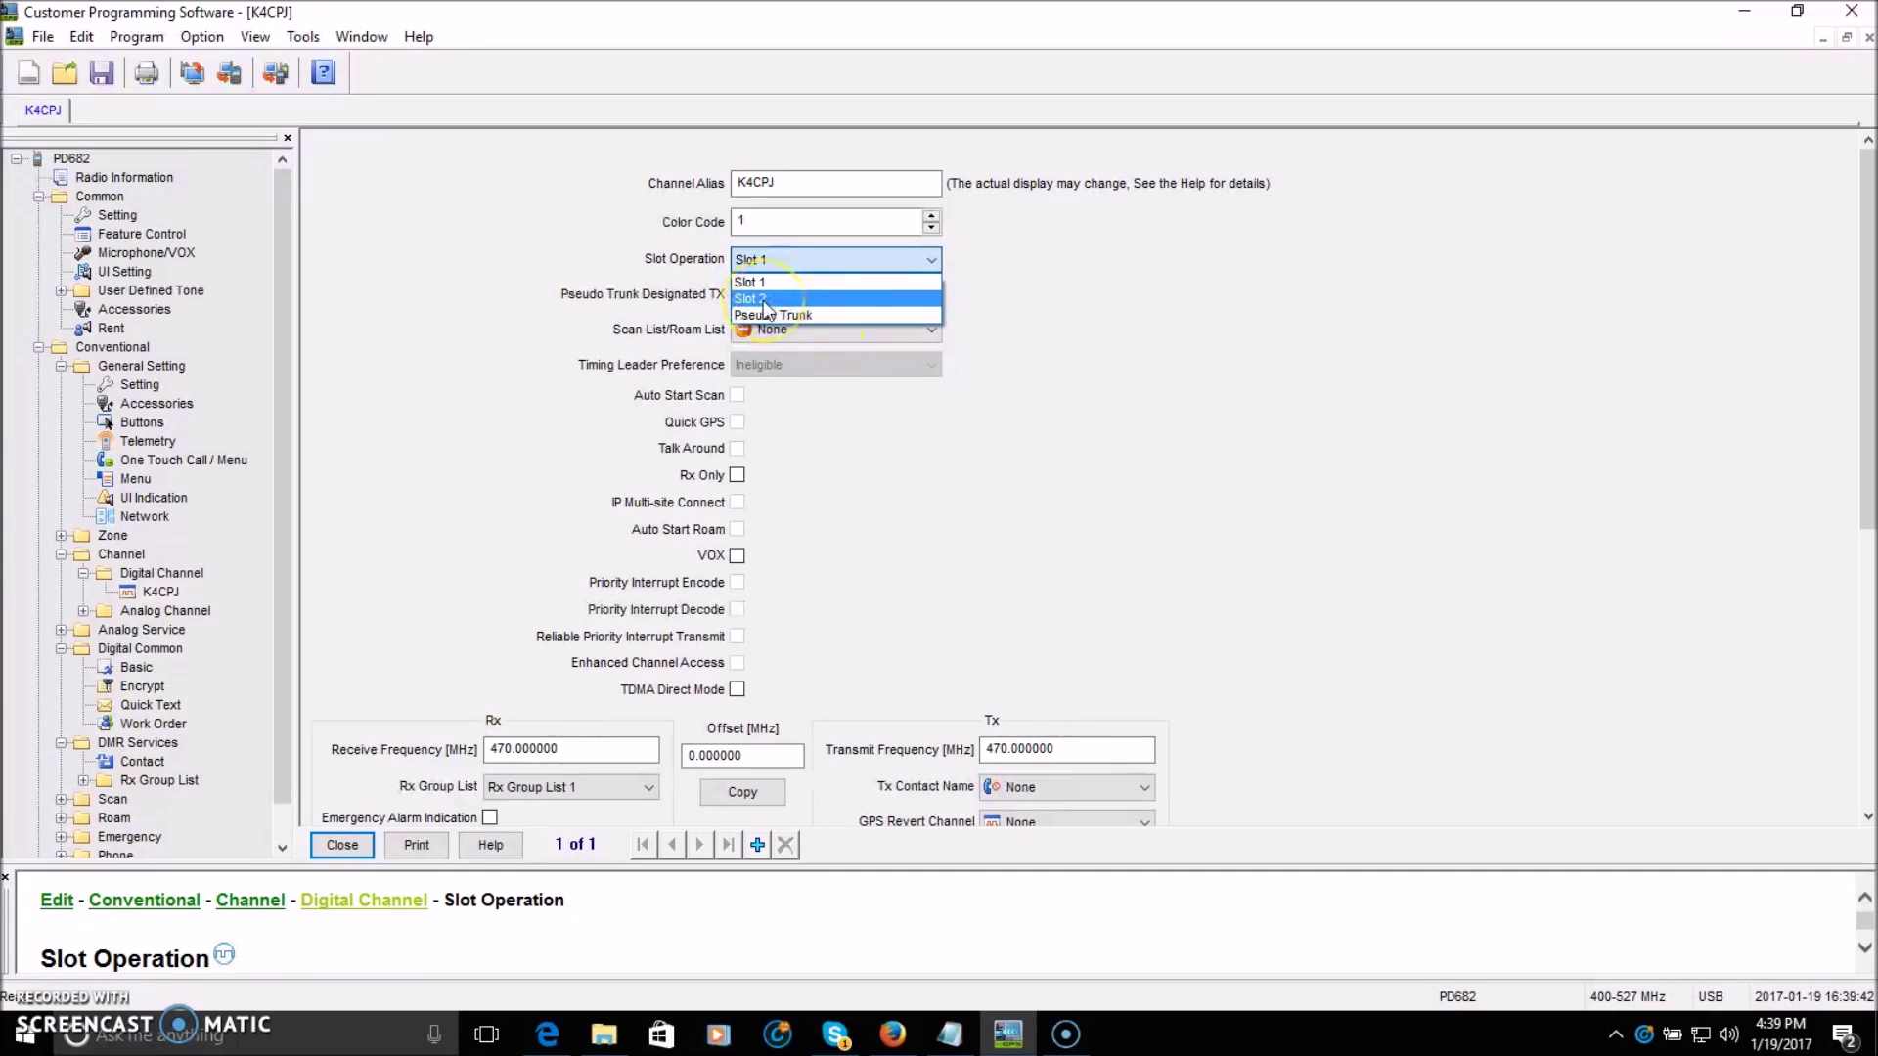
pyautogui.click(835, 299)
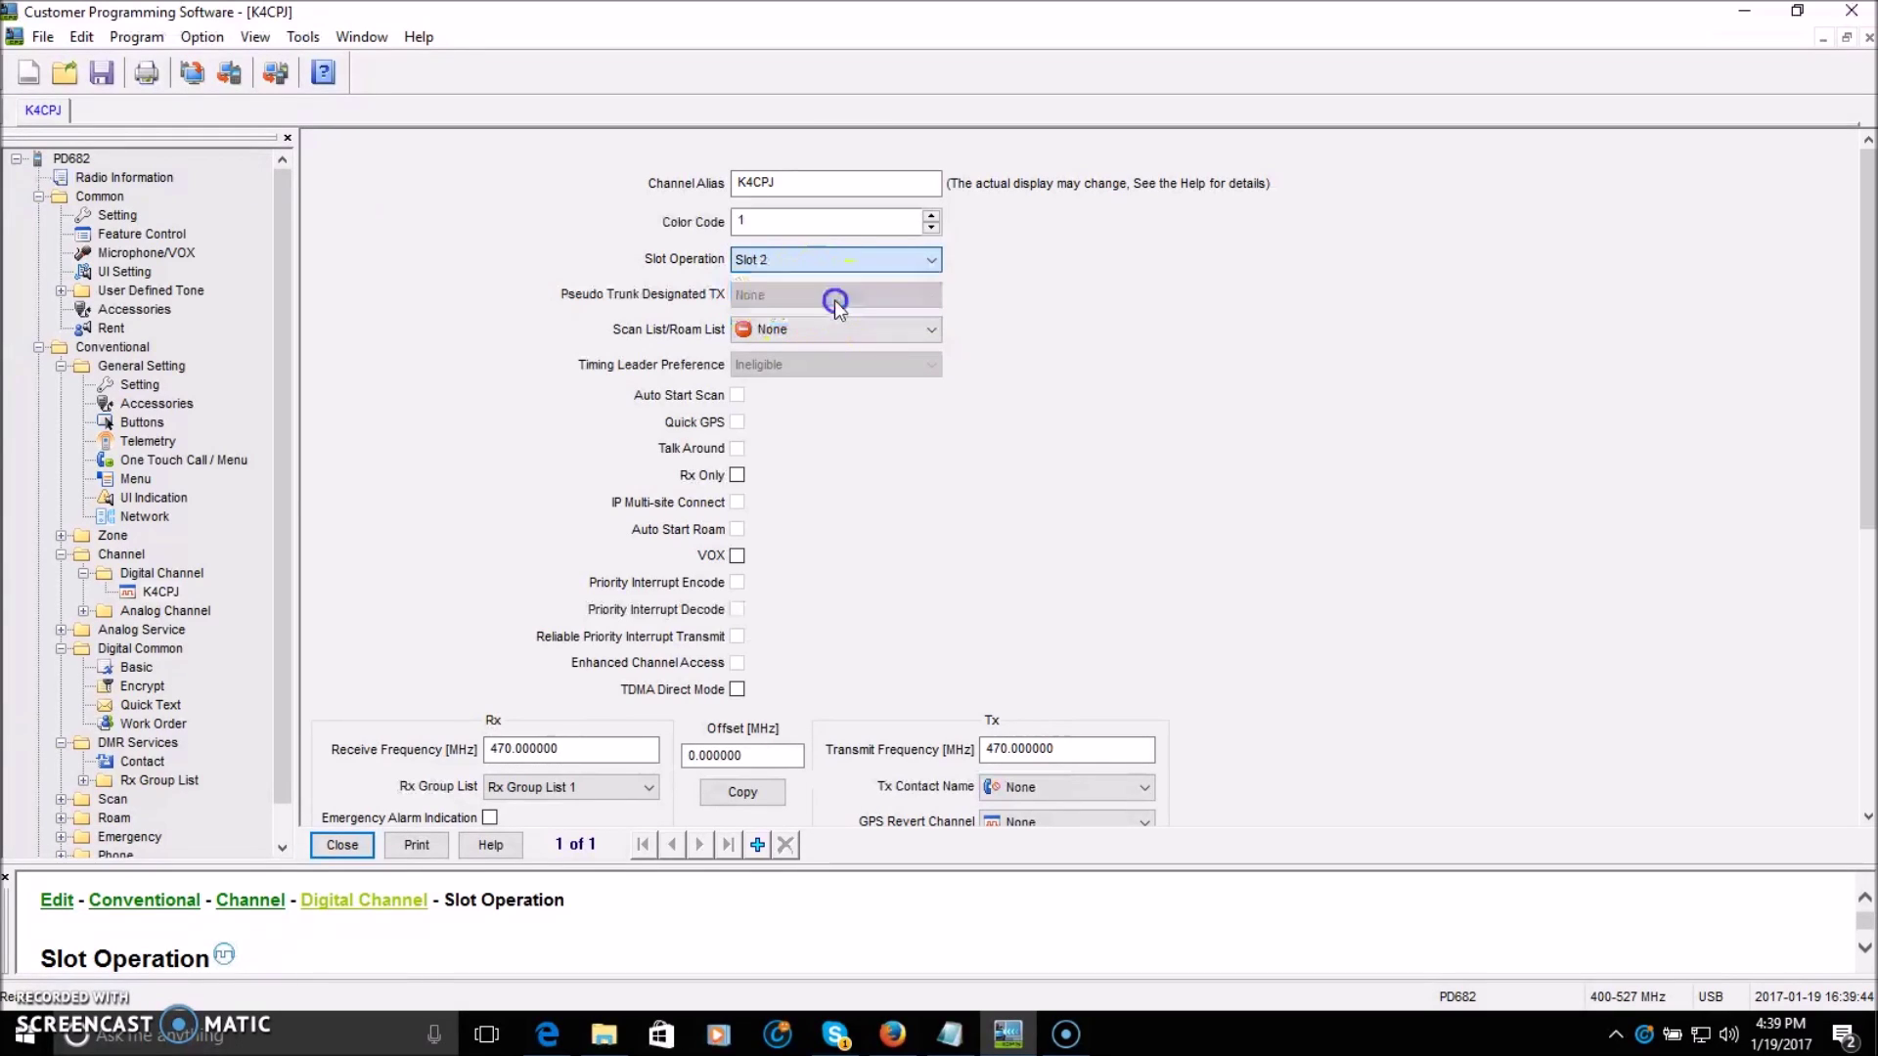
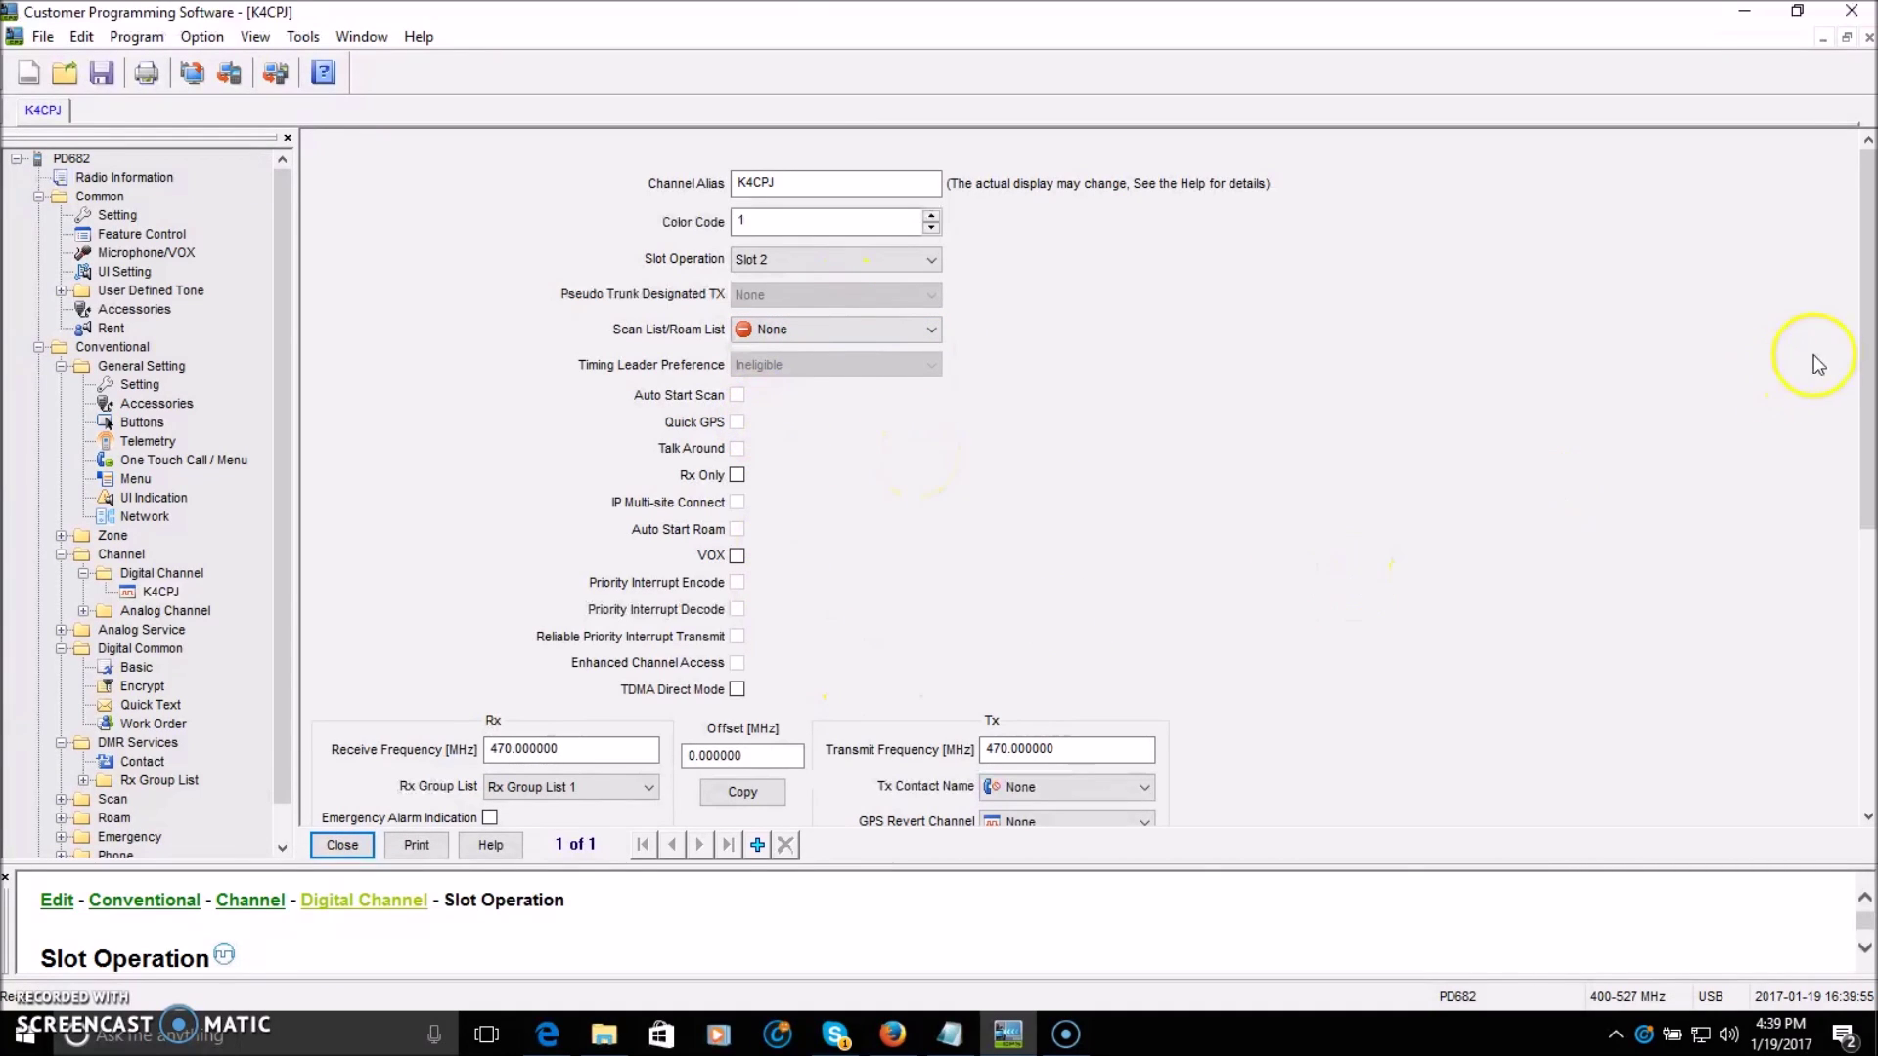
# - Set K4CPJ's receive frequency to 444.325 MHz and transmit frequency to 449.325 MHz
pyautogui.moveTo(1867, 356); pyautogui.dragTo(1868, 506)
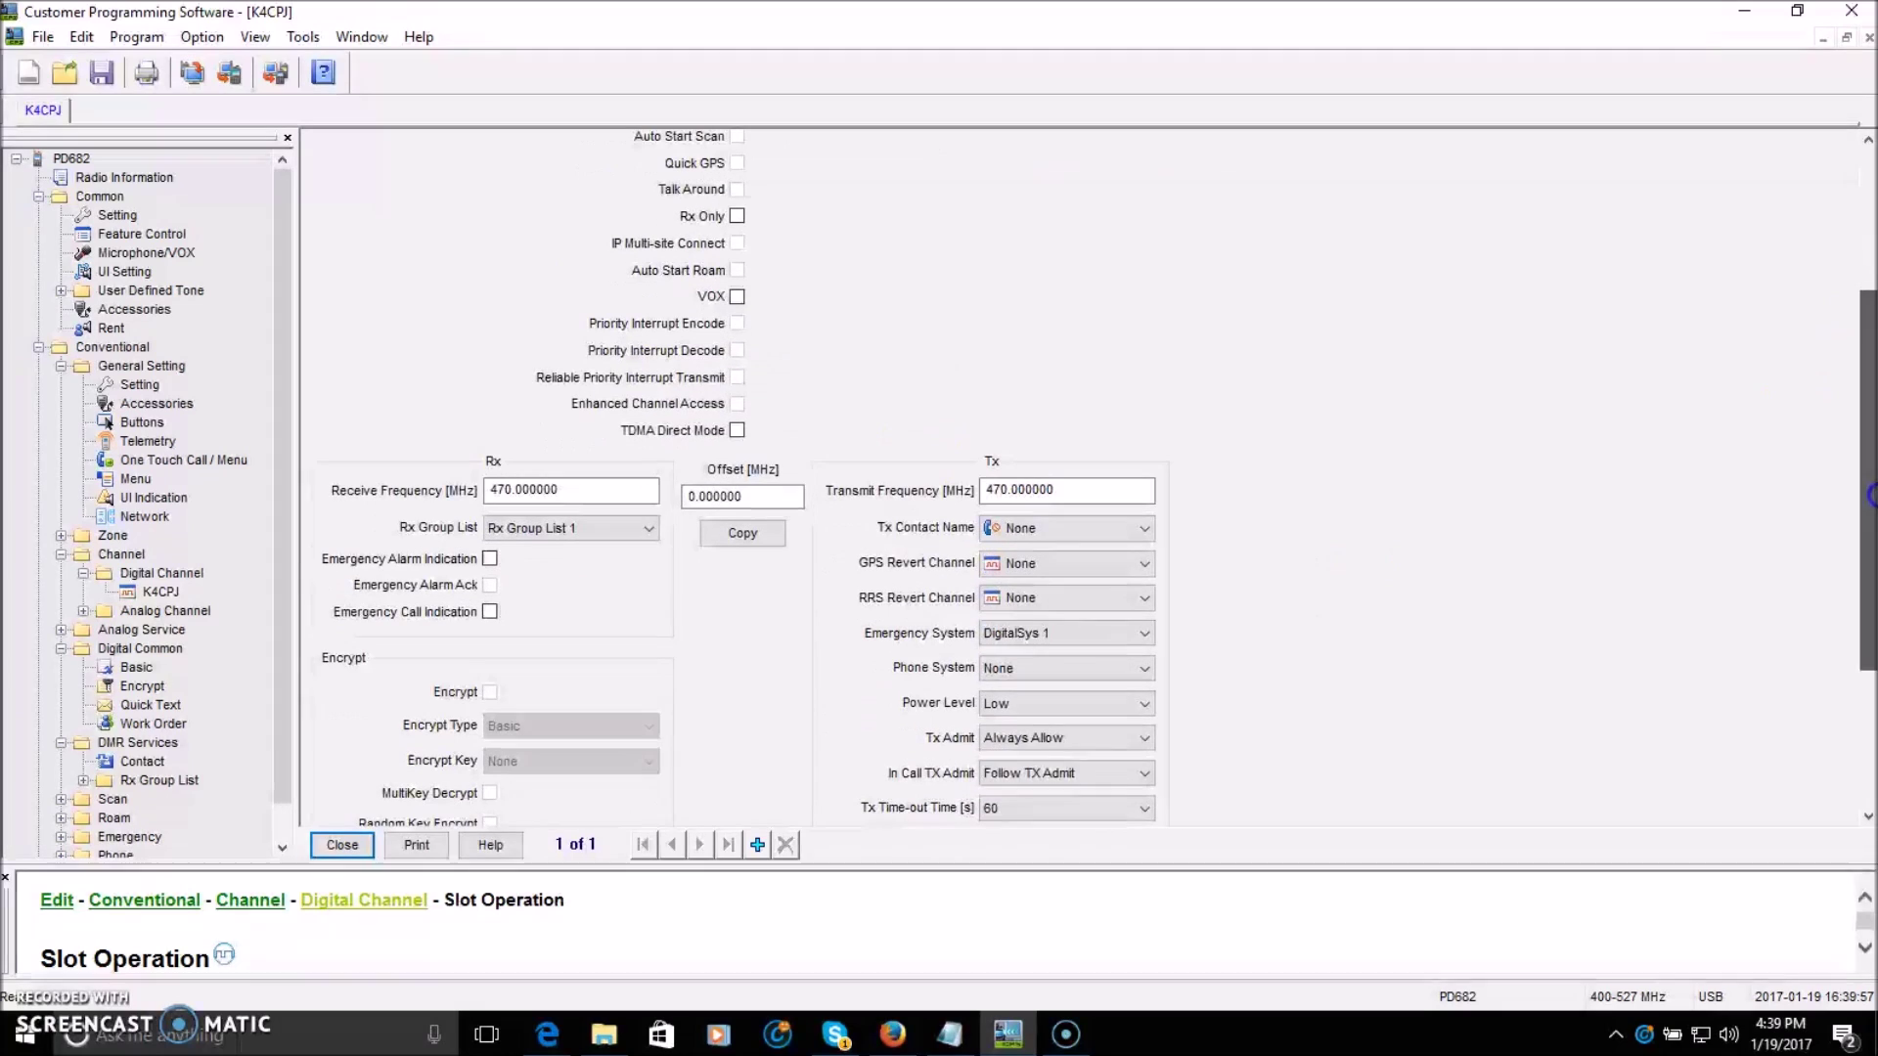
pyautogui.click(582, 492)
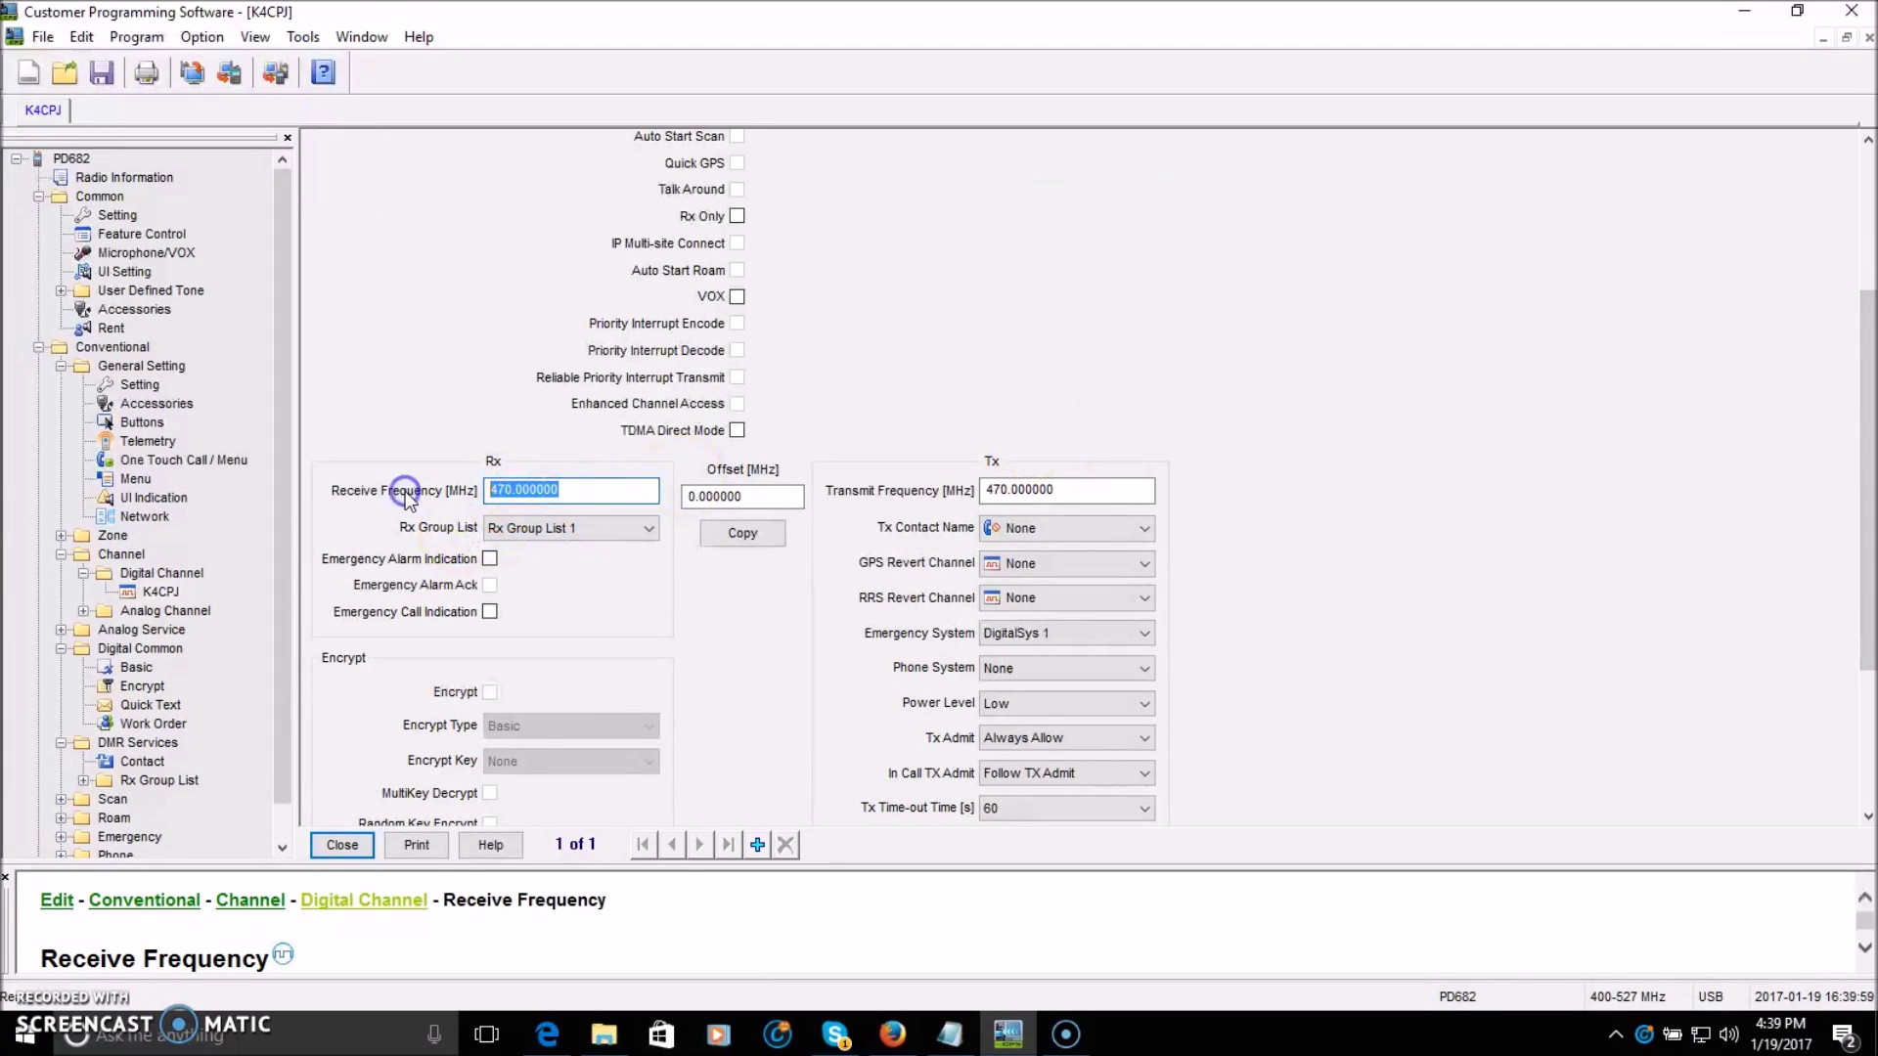
pyautogui.write('444.325')
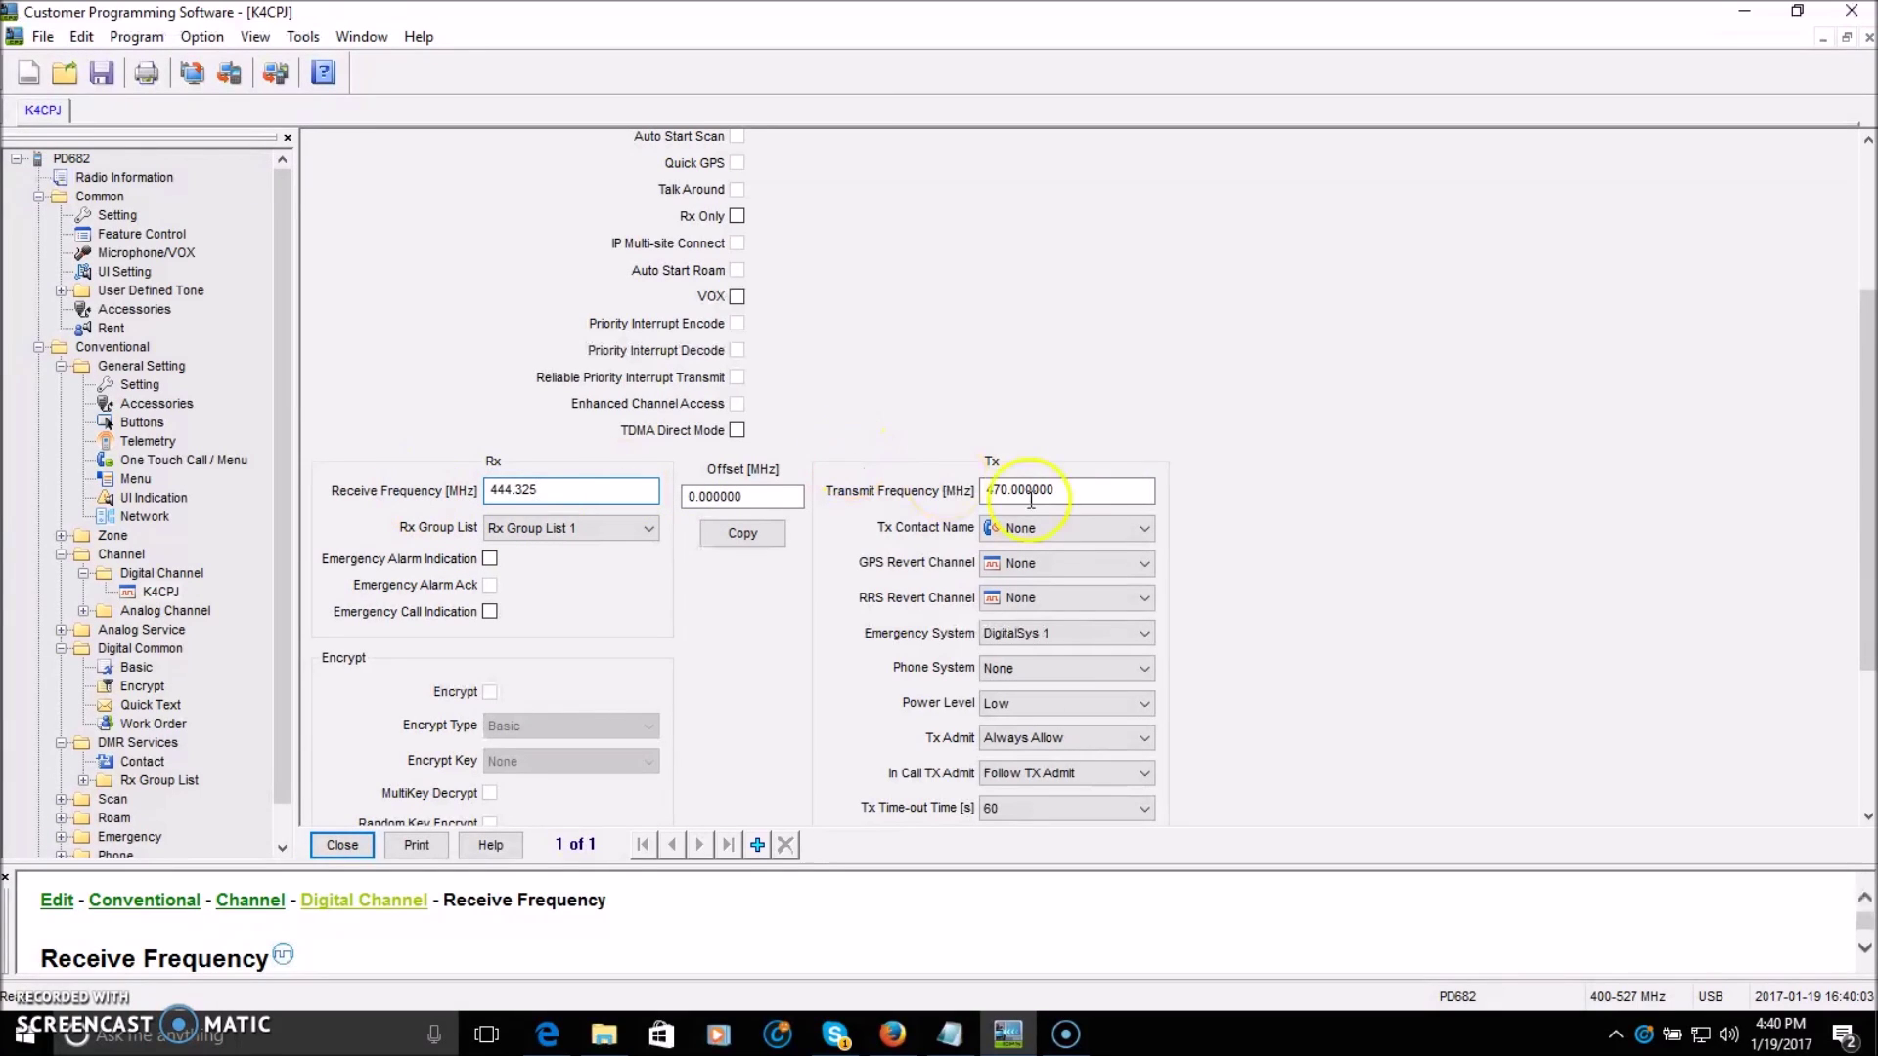
pyautogui.click(1037, 489)
pyautogui.write('449.325')
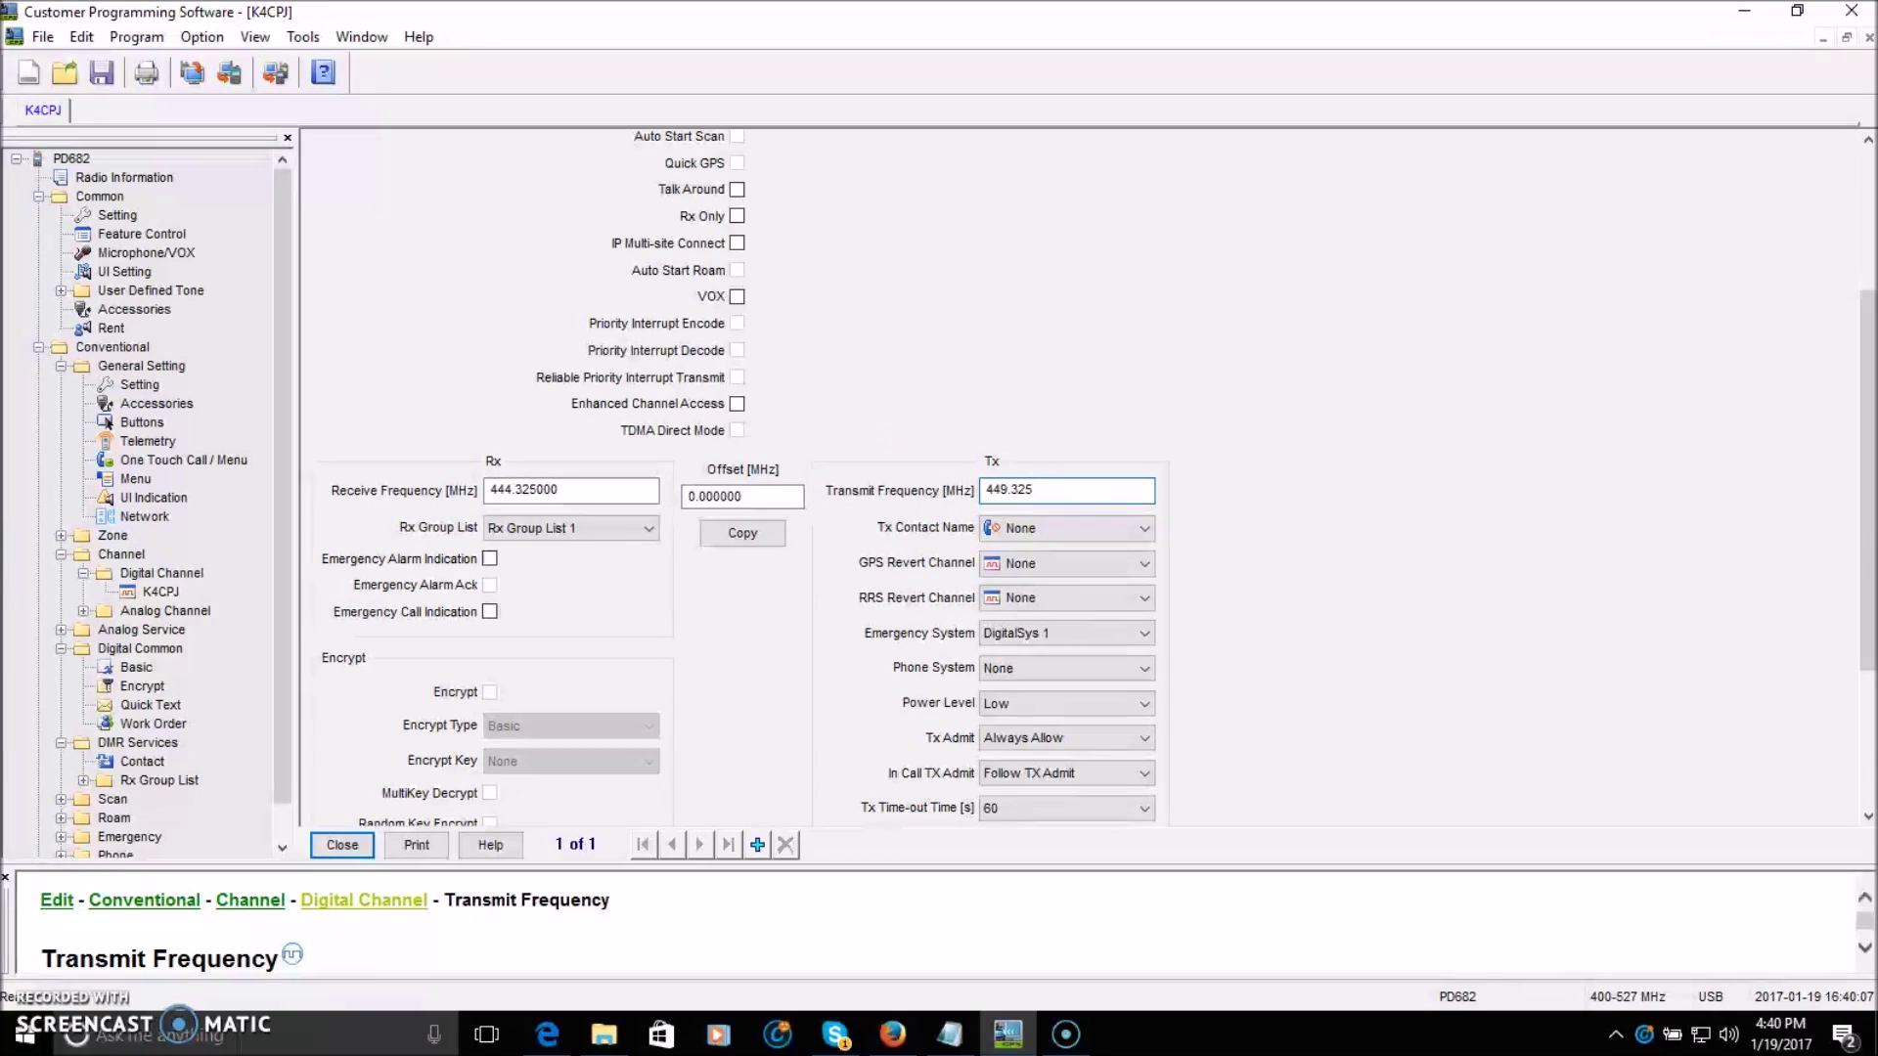
pyautogui.click(1147, 528)
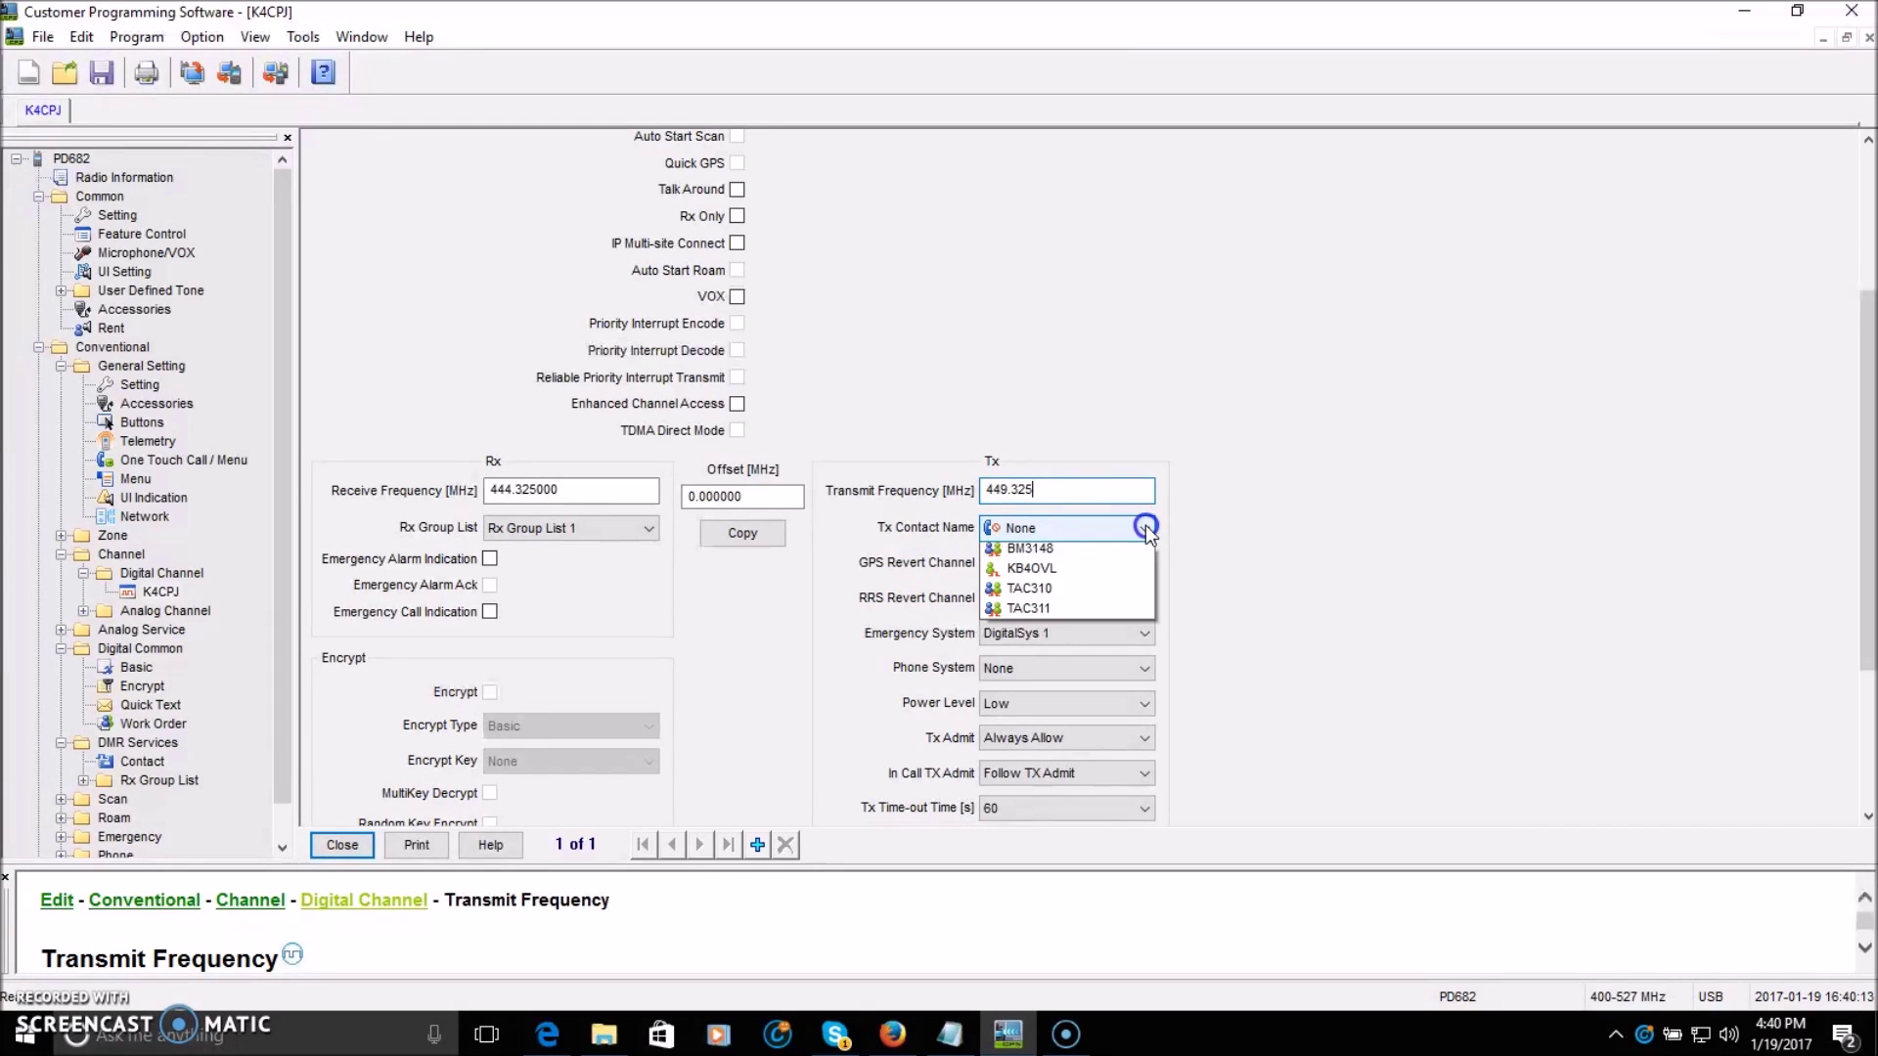
pyautogui.click(1074, 614)
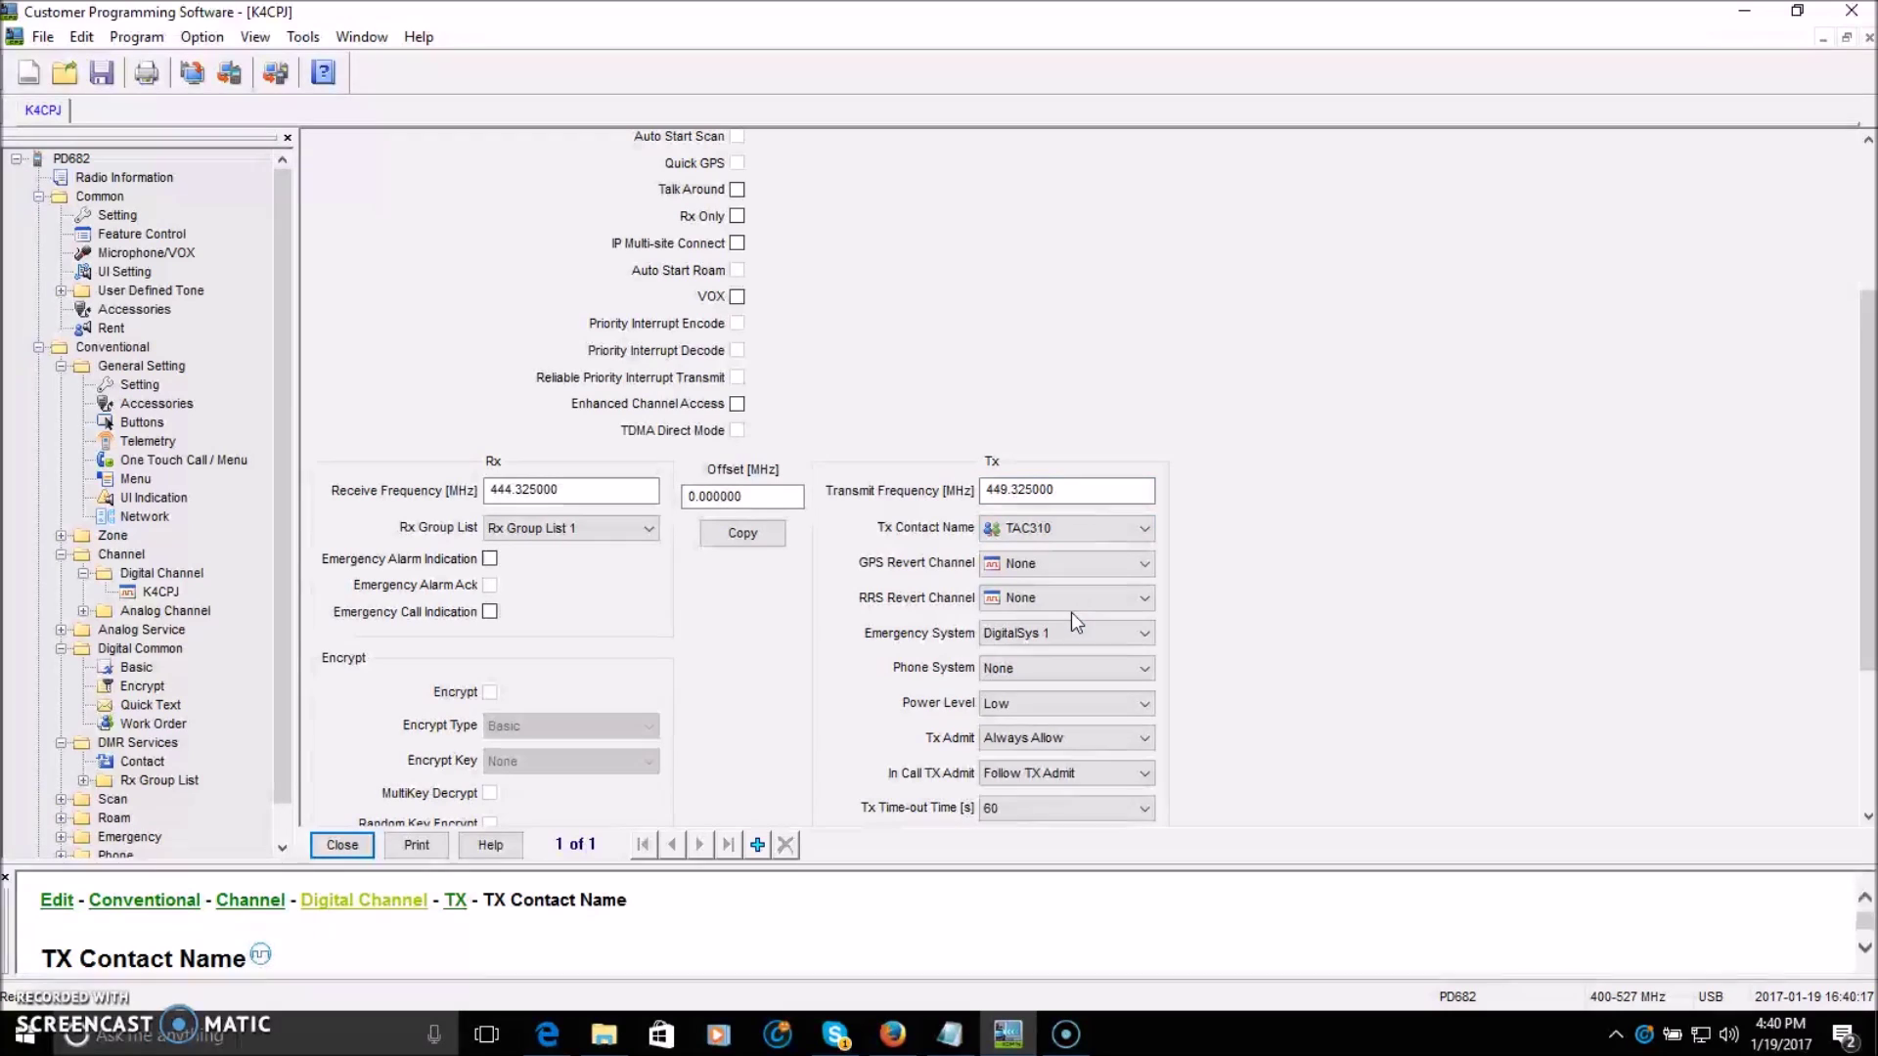
pyautogui.click(1144, 529)
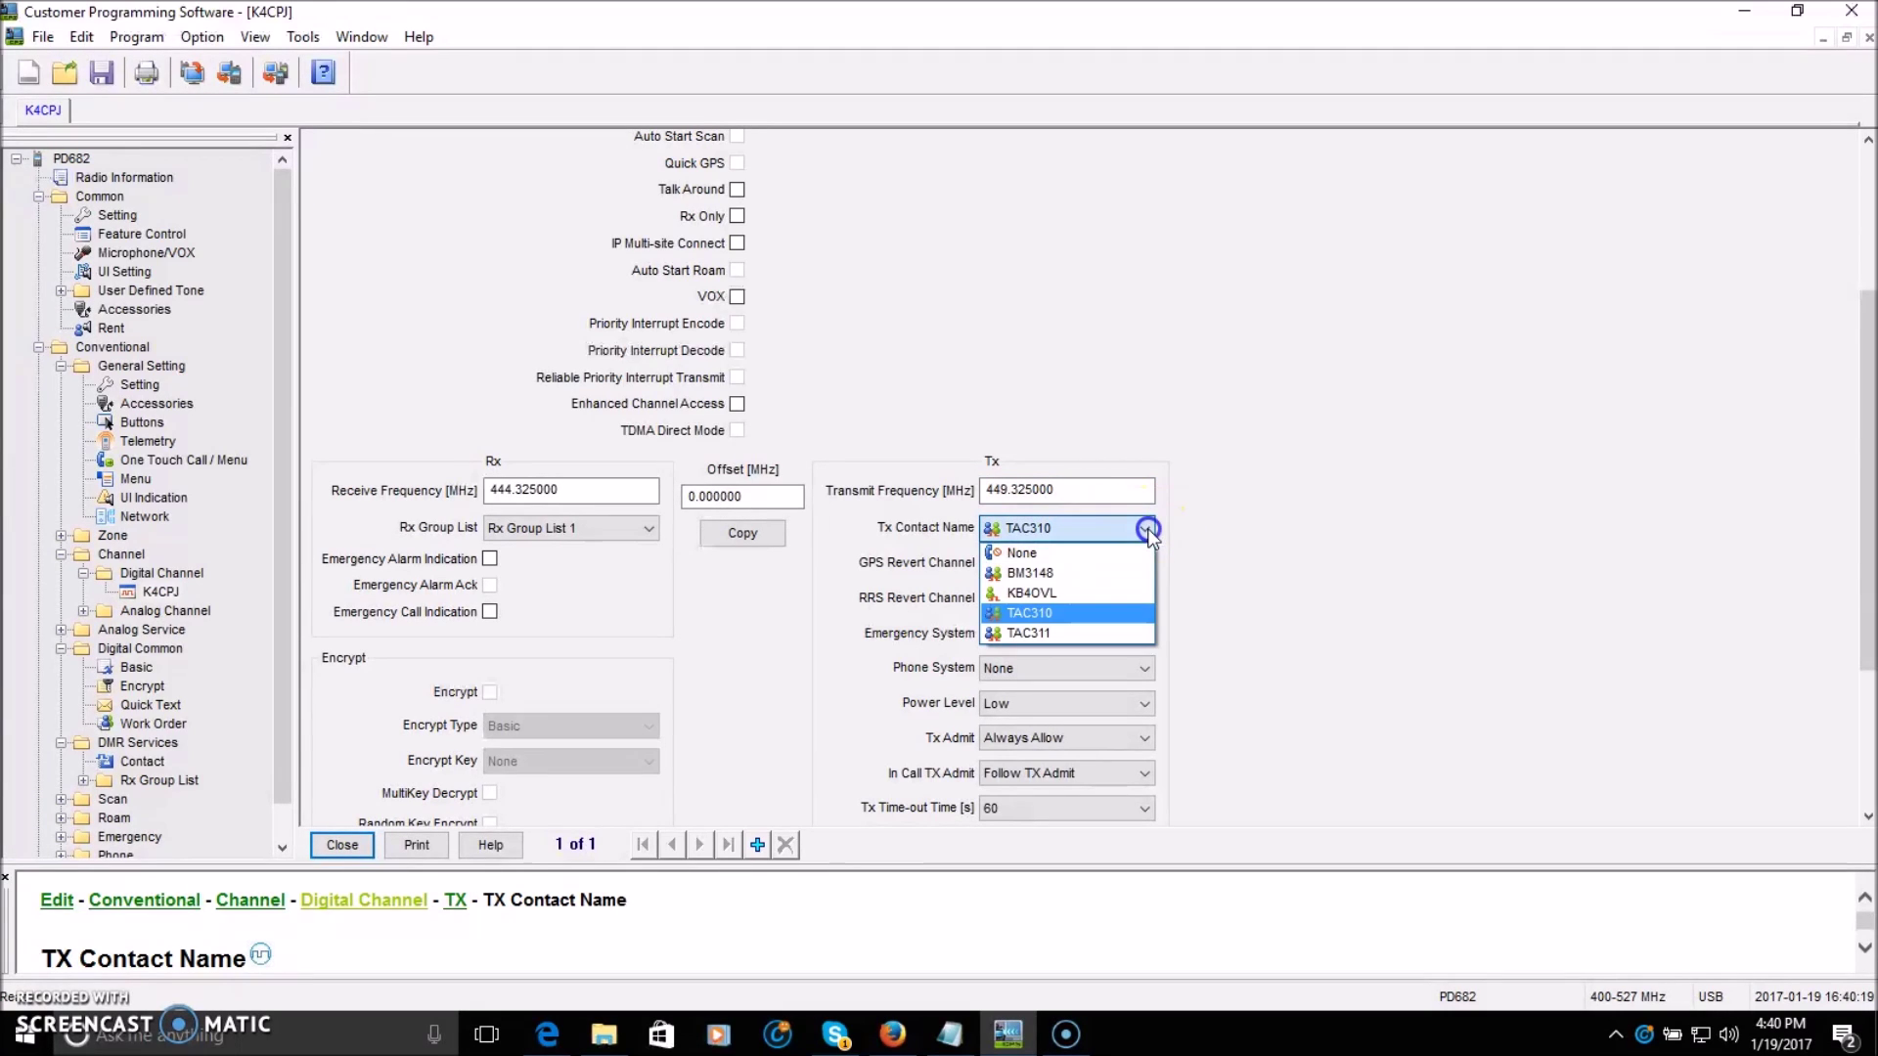
pyautogui.click(1059, 570)
pyautogui.click(1146, 529)
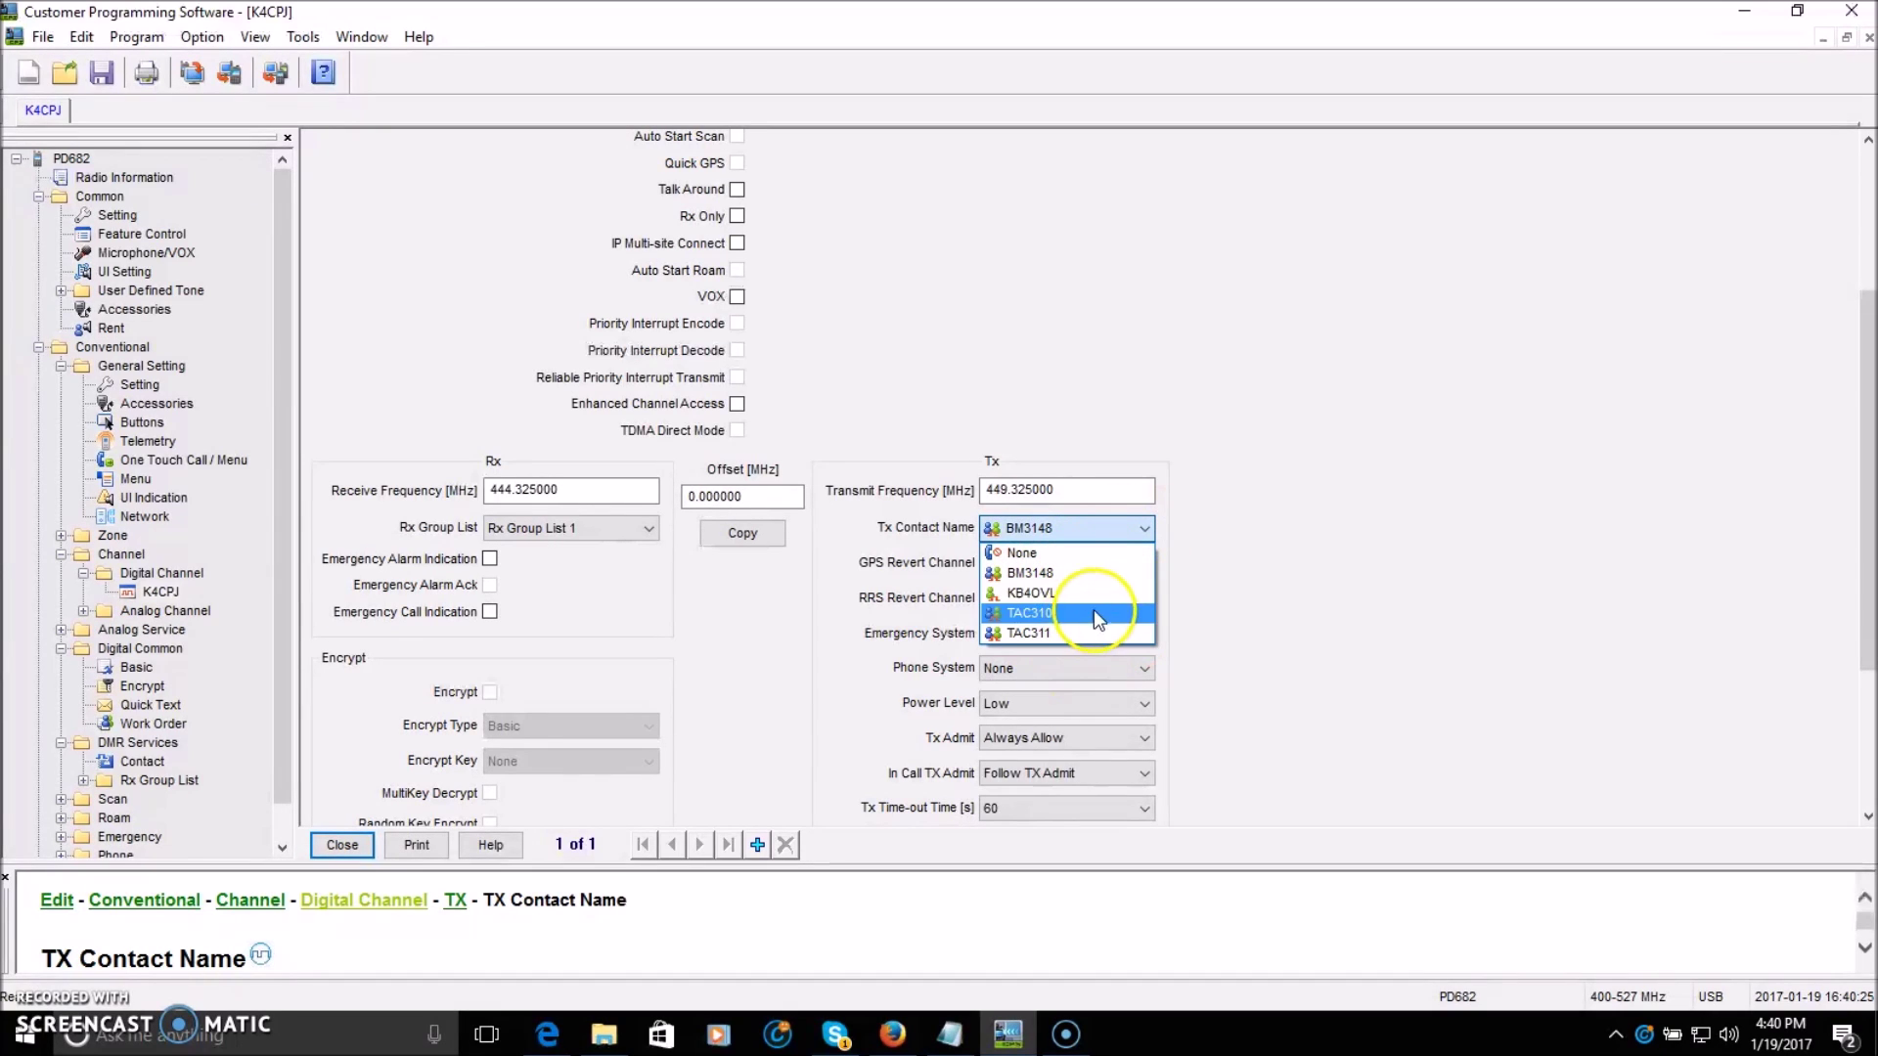
pyautogui.click(1070, 593)
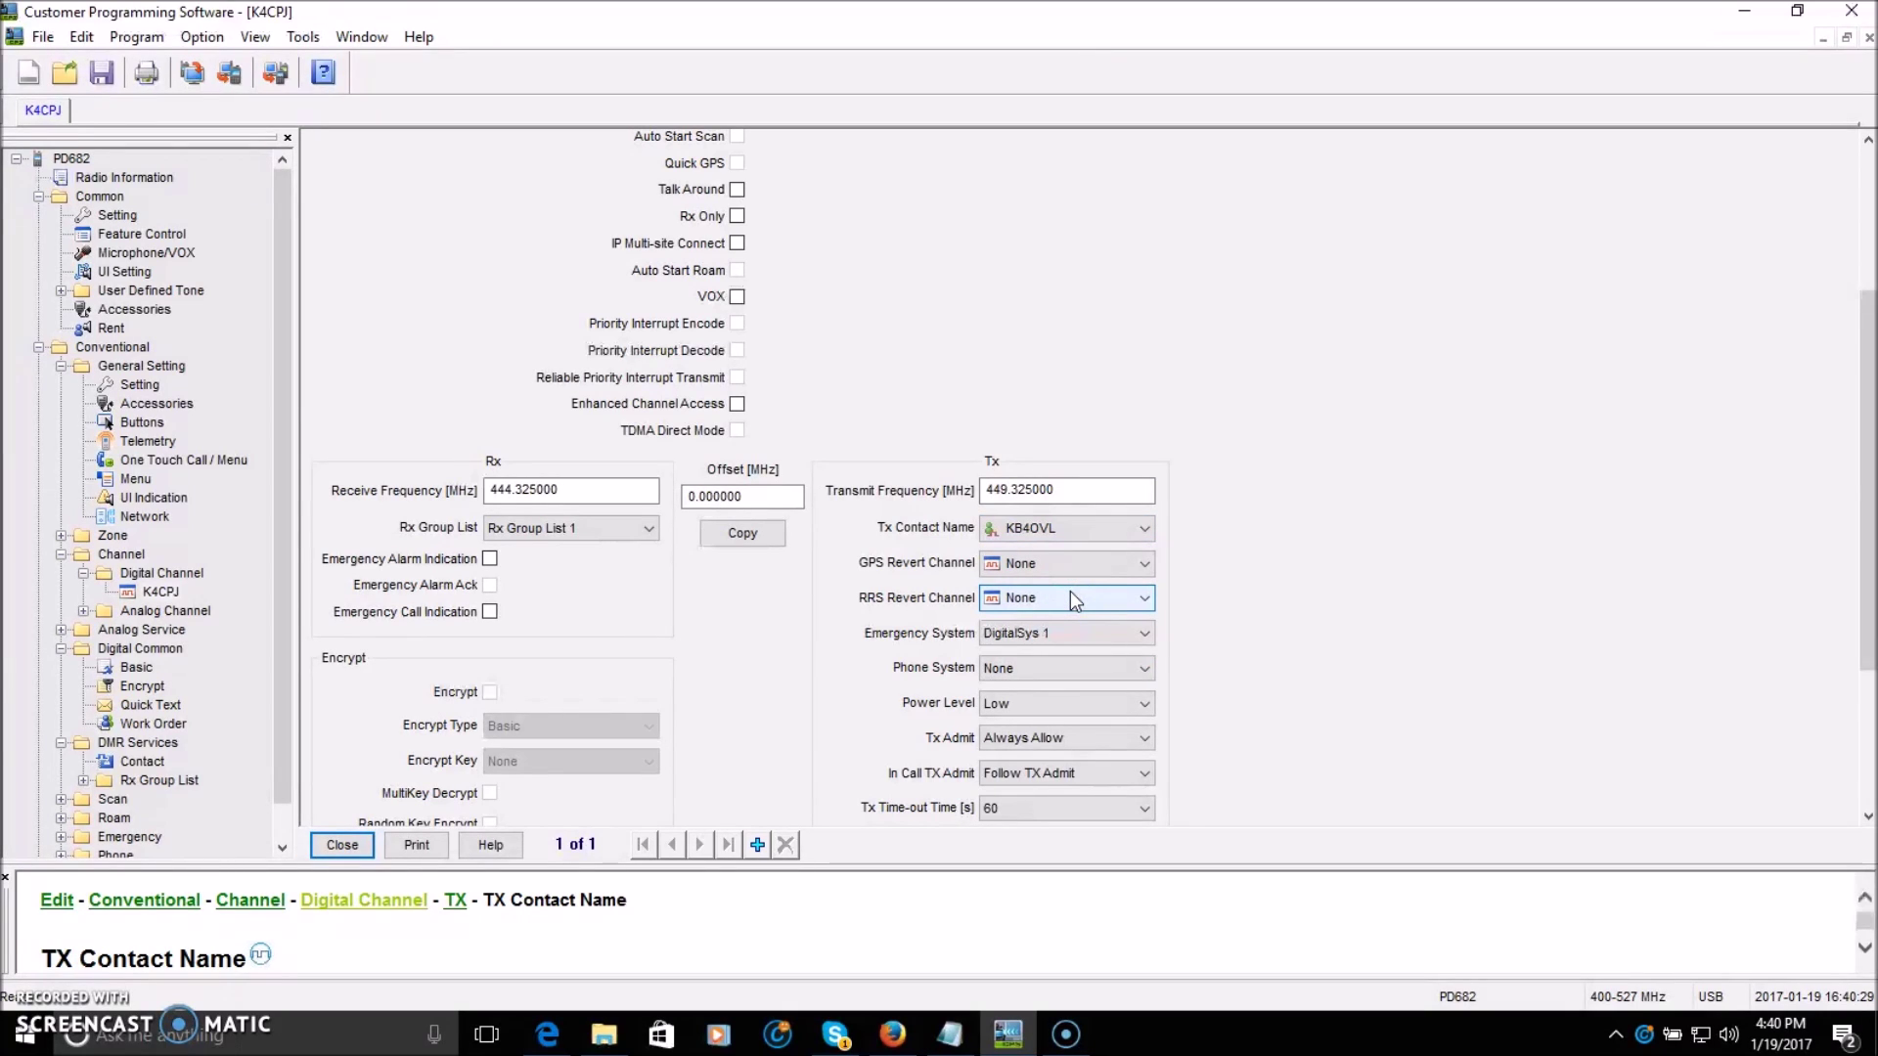
pyautogui.click(1140, 528)
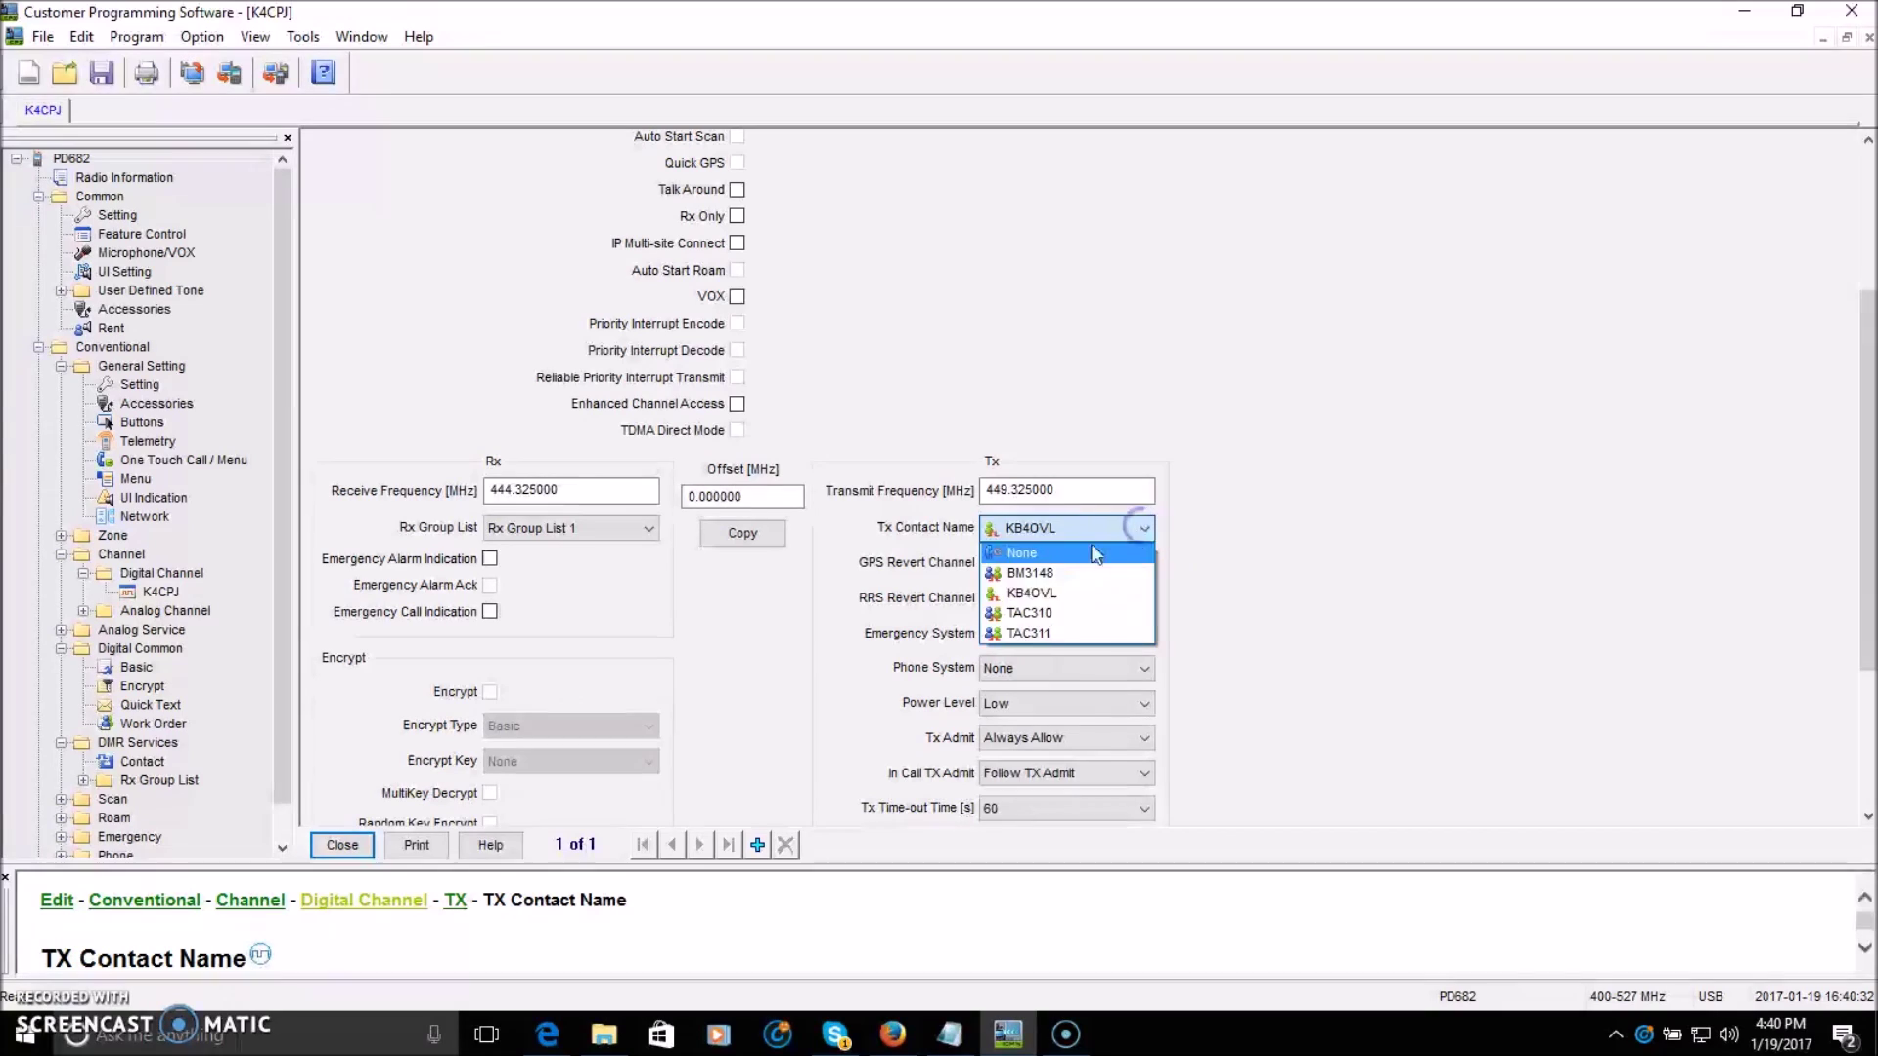
pyautogui.click(1049, 613)
pyautogui.click(528, 529)
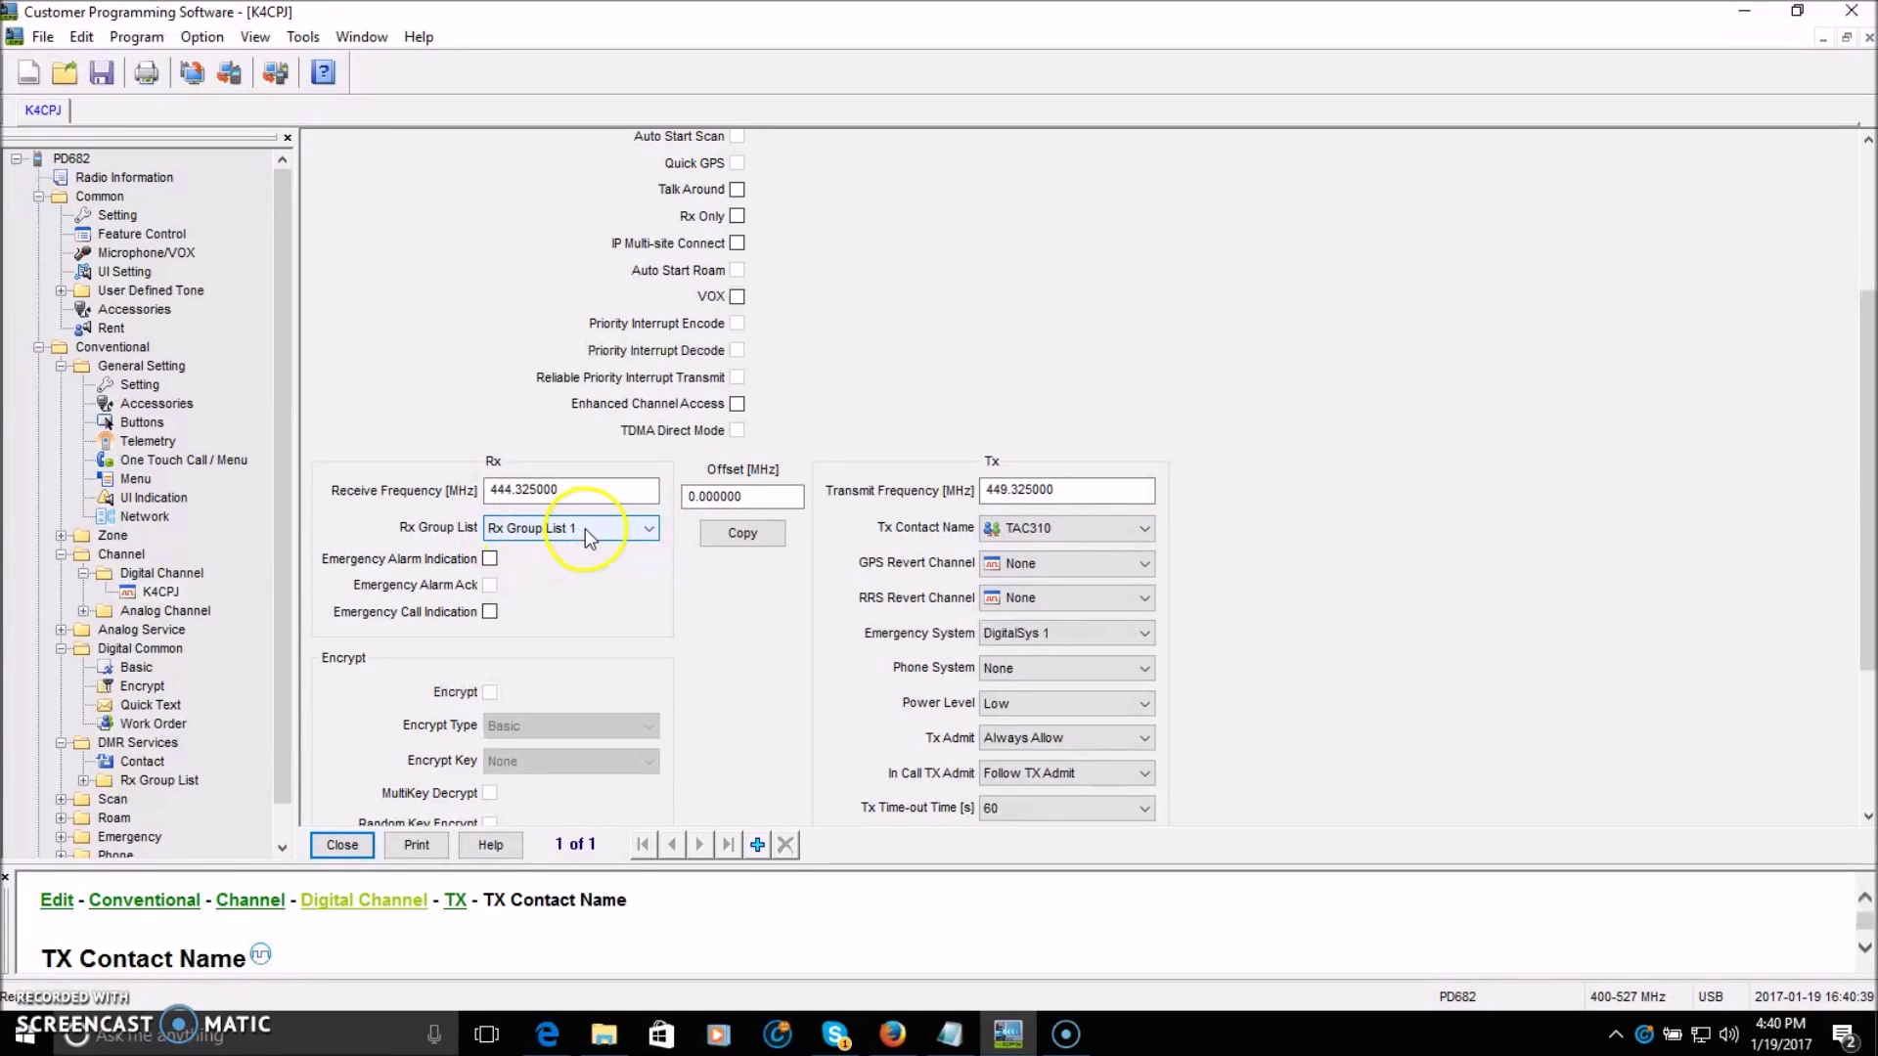
# - Set power level to High and the transmit time-out to 120 seconds
pyautogui.click(1004, 704)
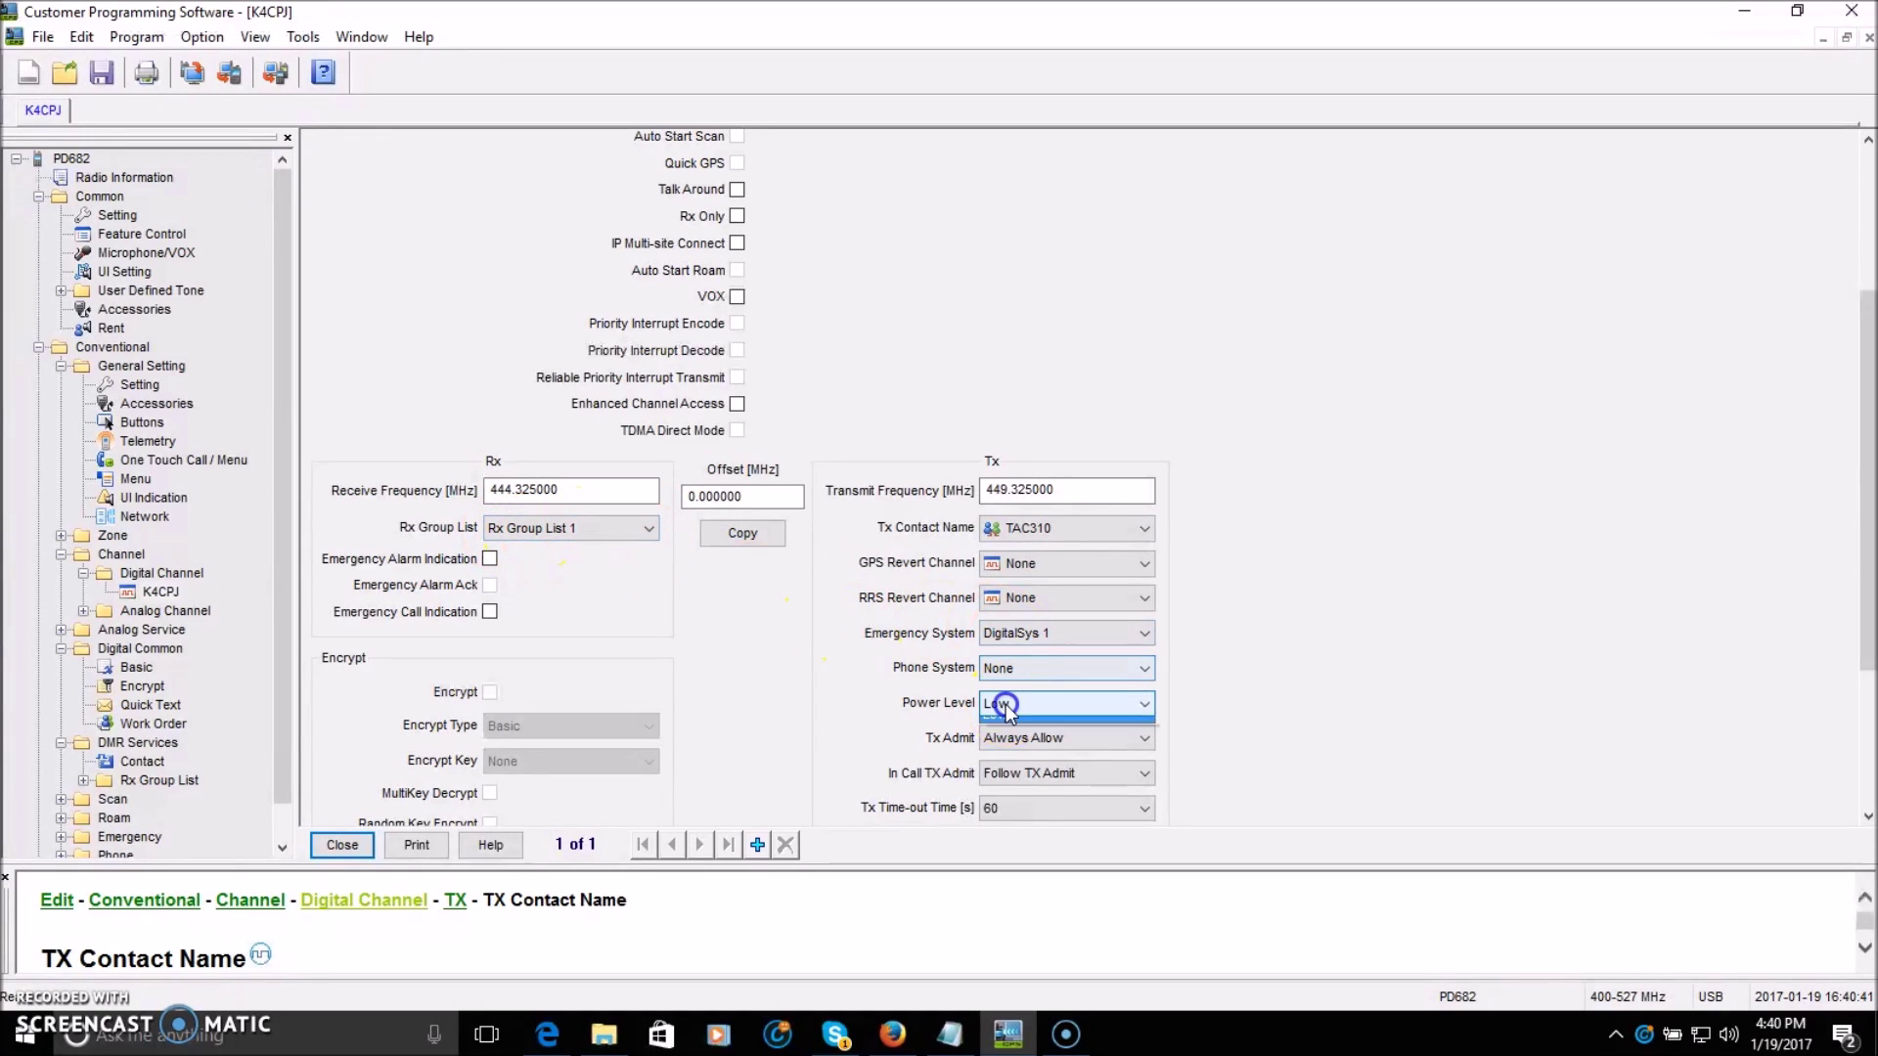
pyautogui.click(1003, 723)
pyautogui.click(1007, 808)
pyautogui.click(1017, 499)
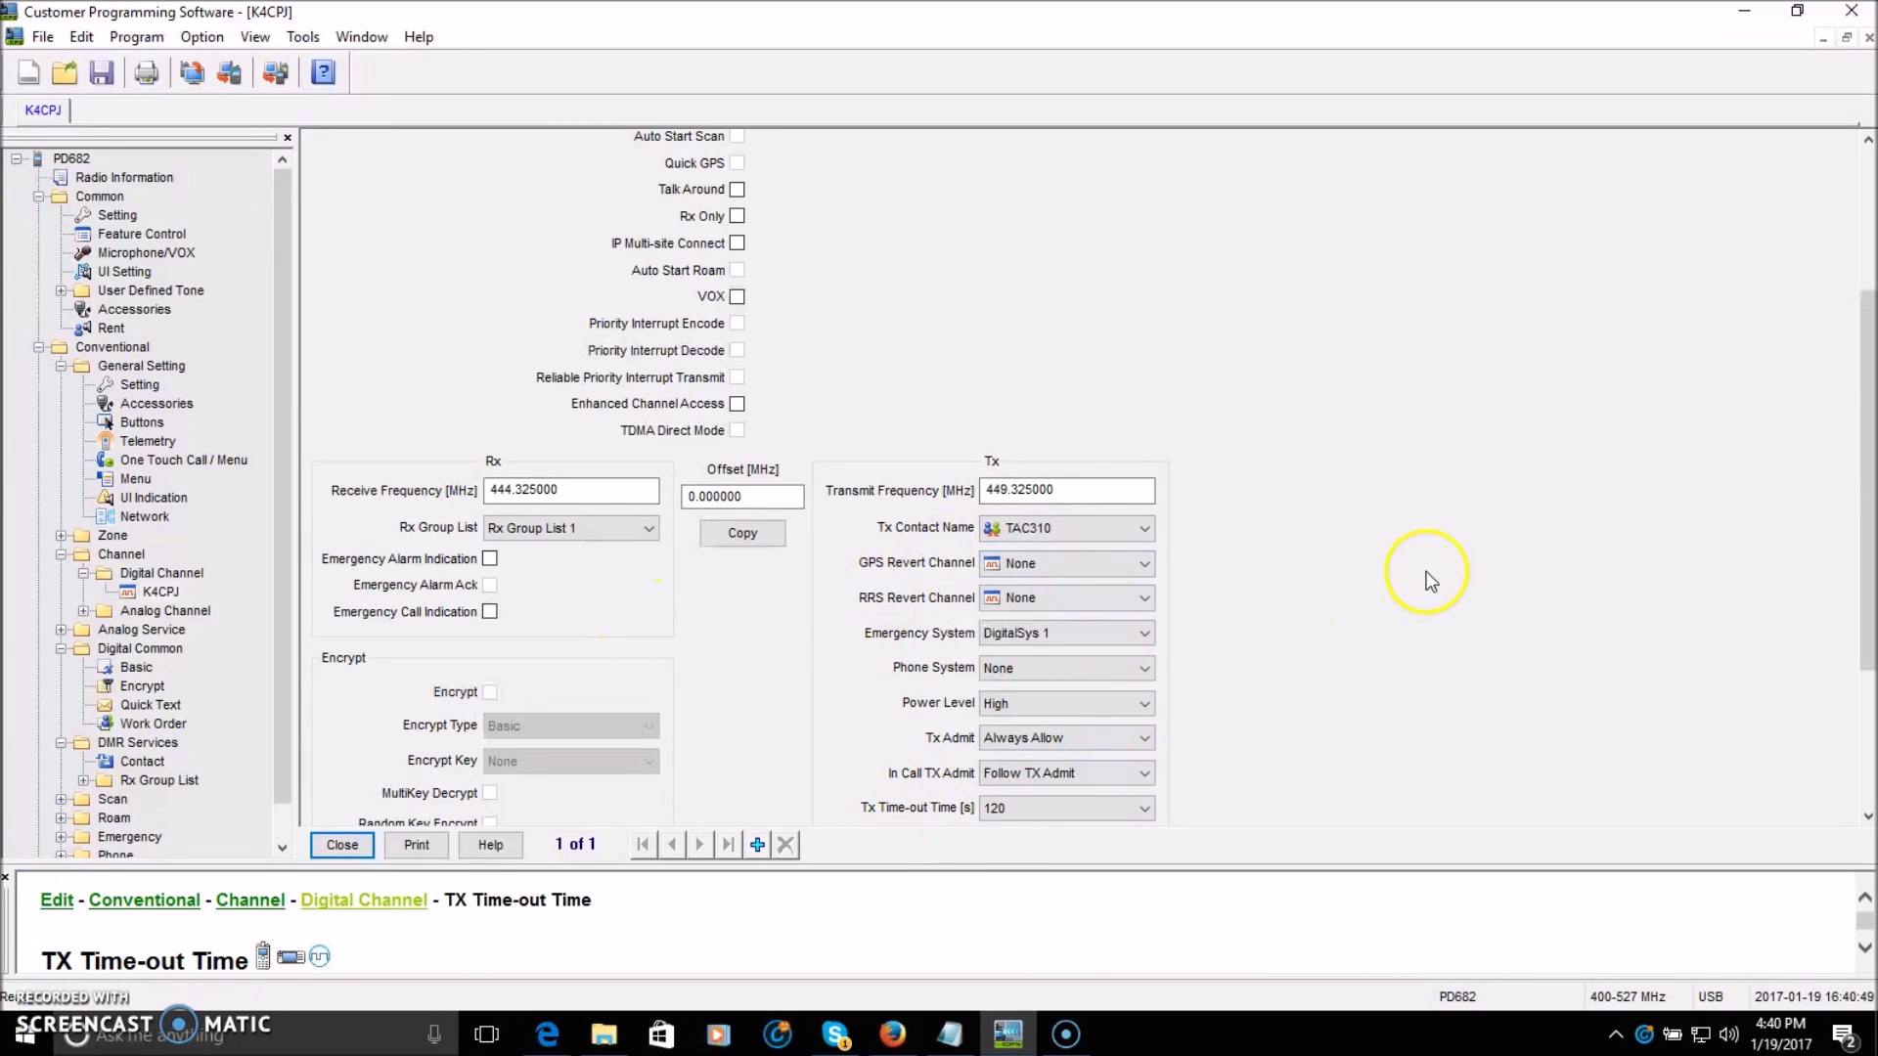
pyautogui.moveTo(1869, 479)
pyautogui.mouseDown()
pyautogui.moveTo(1868, 618)
pyautogui.moveTo(1868, 479)
pyautogui.mouseUp()
# - Close K4CPJ and add a new digital channel, CH D1, opening its settings
pyautogui.click(342, 845)
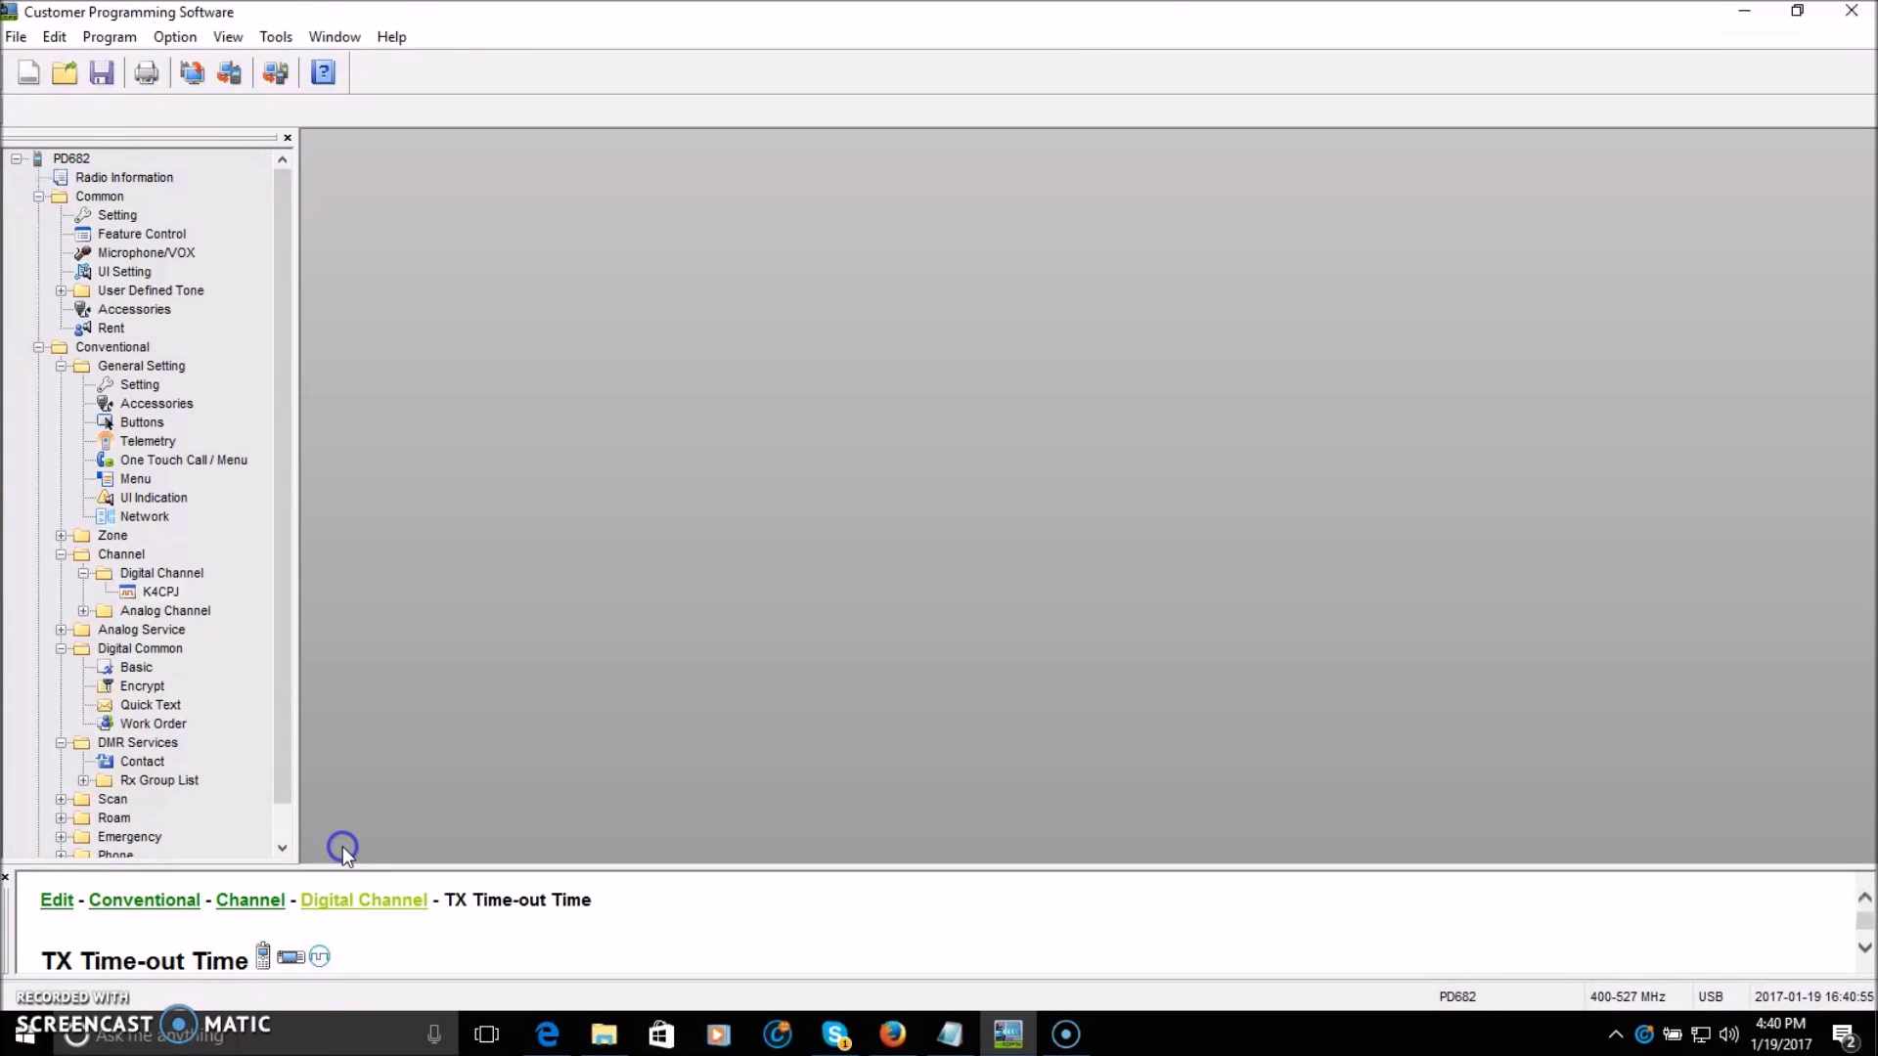
pyautogui.click(139, 575)
pyautogui.rightClick(142, 575)
pyautogui.click(159, 586)
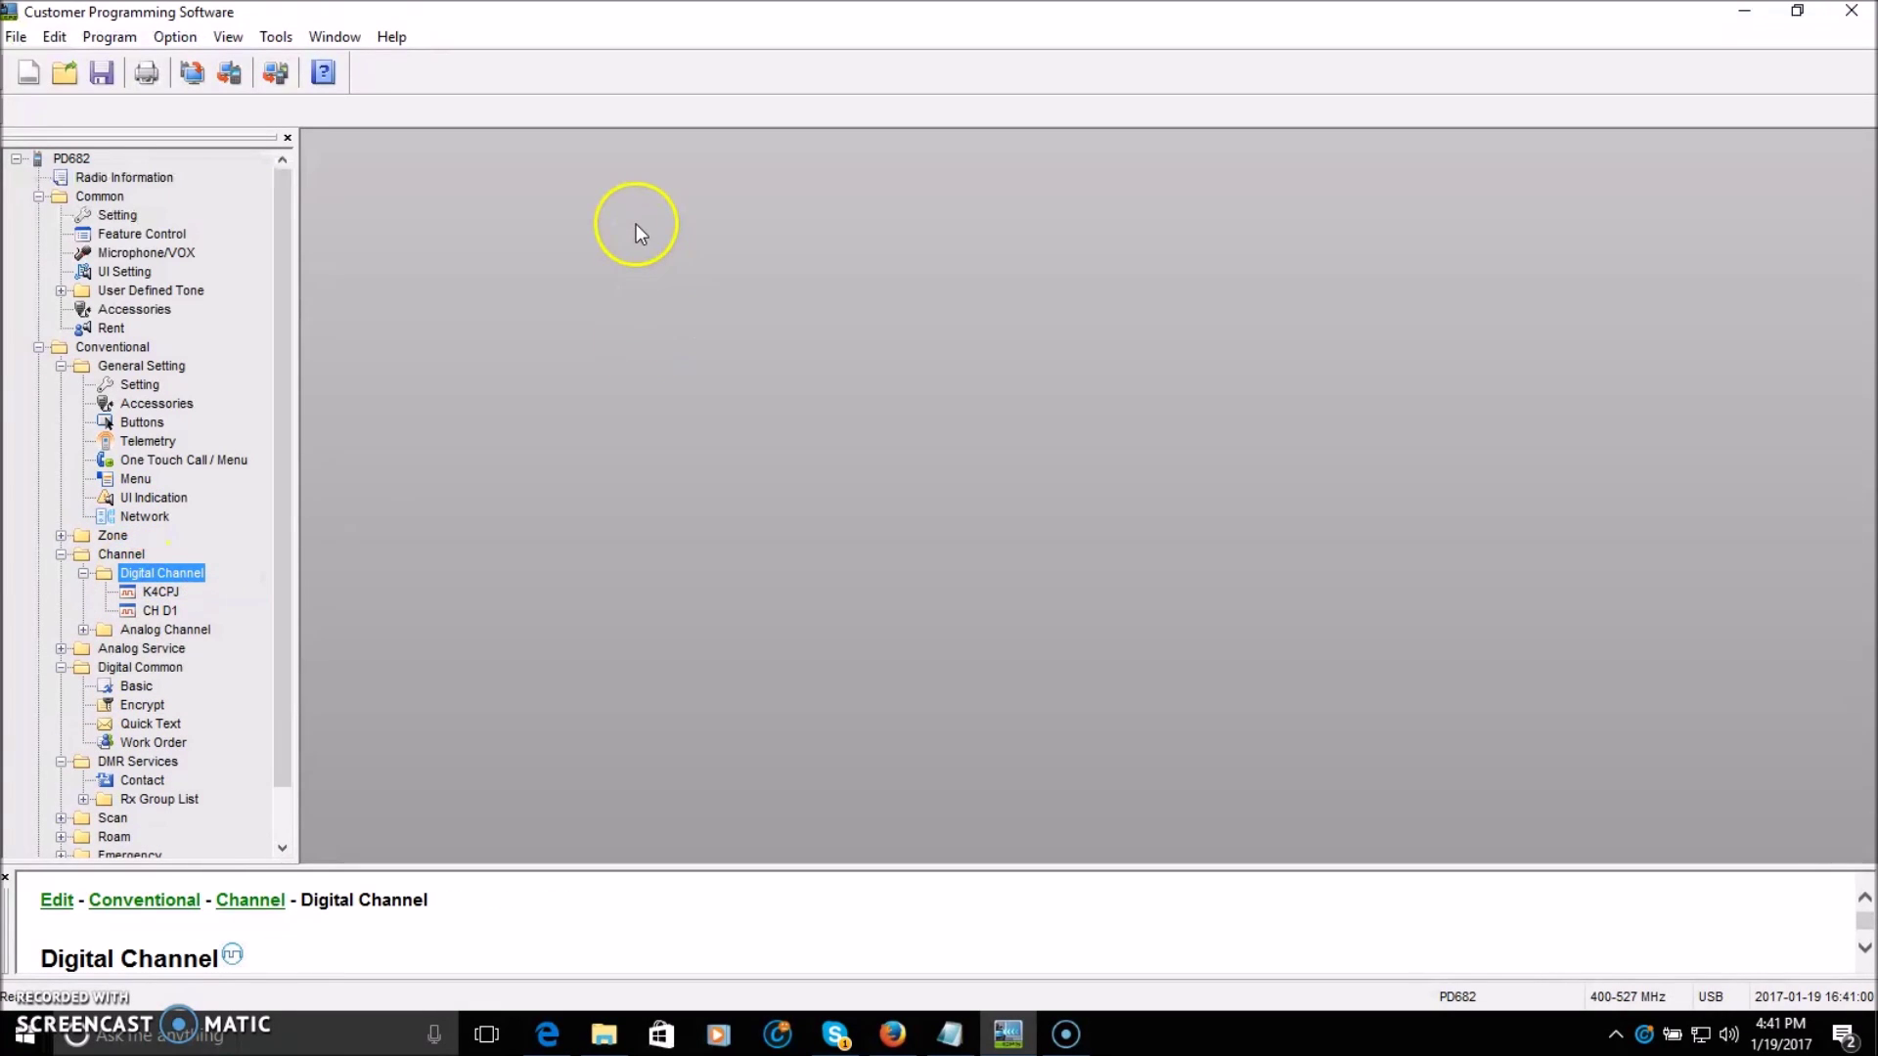
pyautogui.doubleClick(160, 610)
# - Rename the new channel to OPenspot and keep it on Slot 1
pyautogui.moveTo(772, 182); pyautogui.dragTo(695, 179)
pyautogui.write('0')
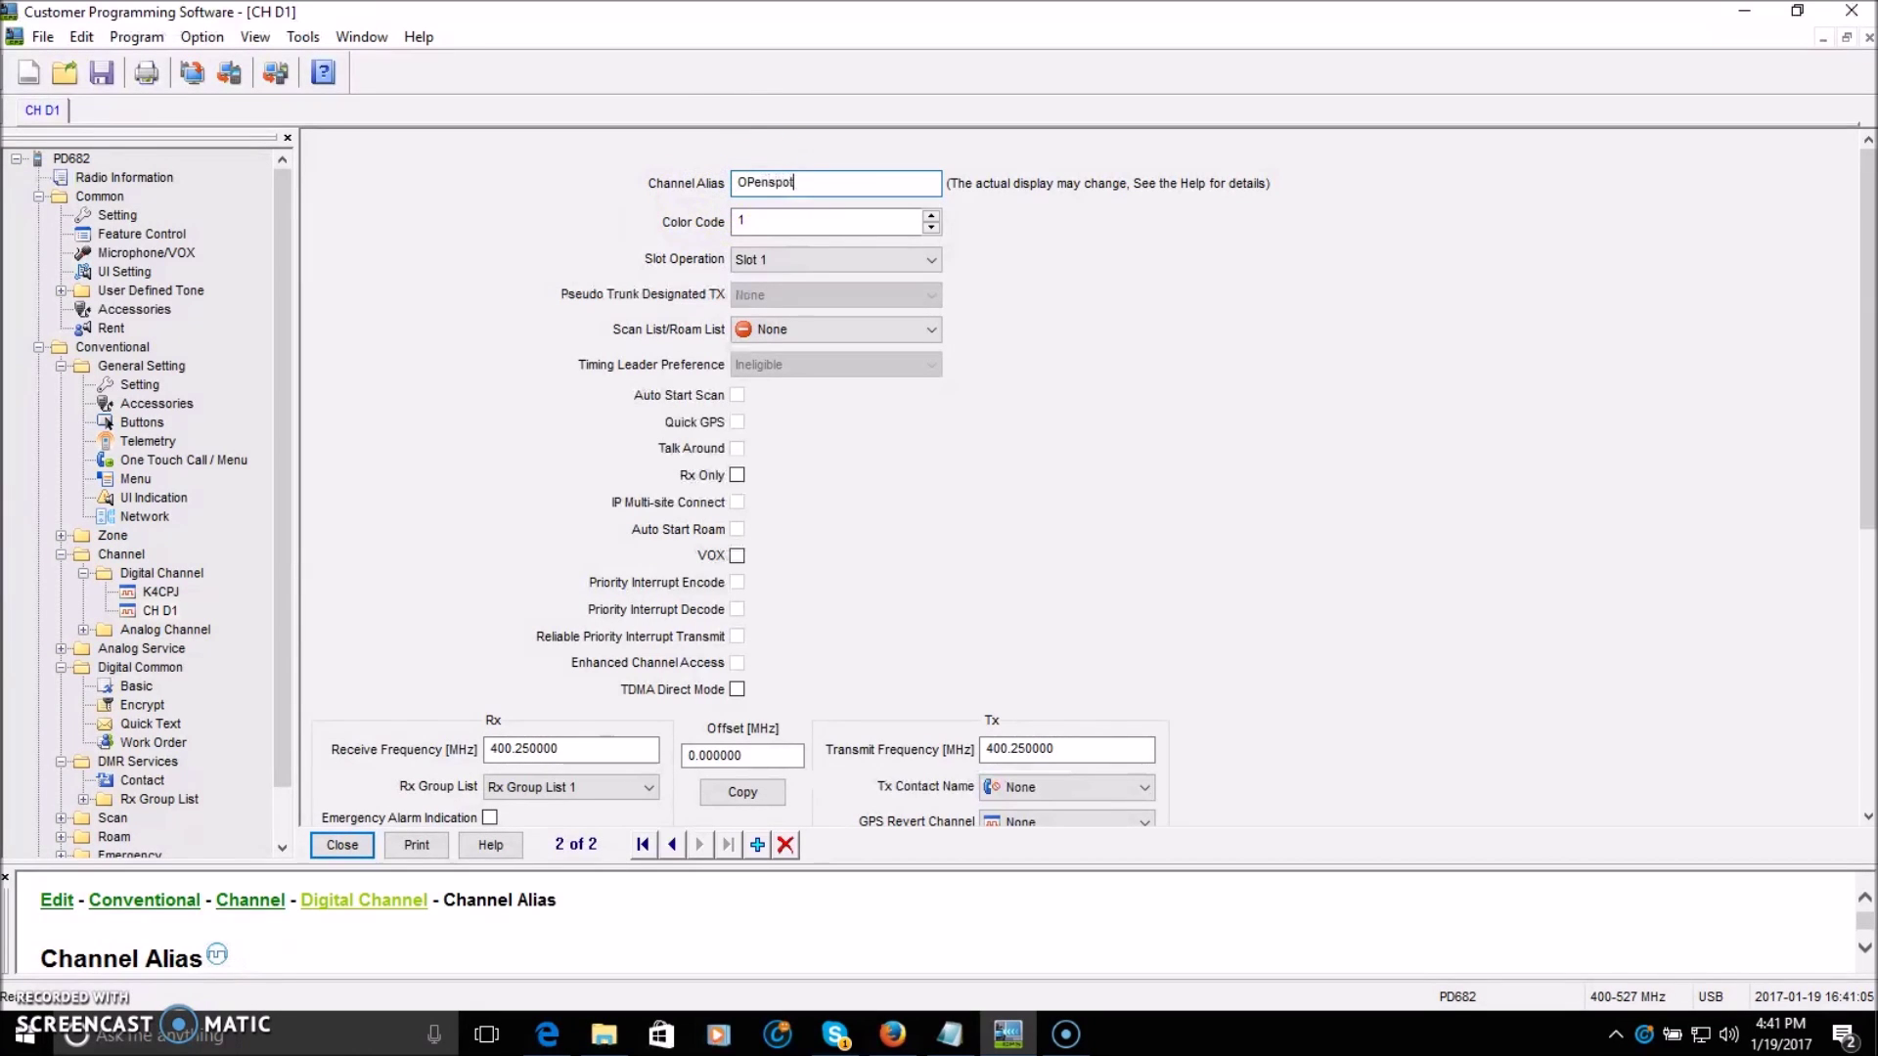
pyautogui.write('Penspot')
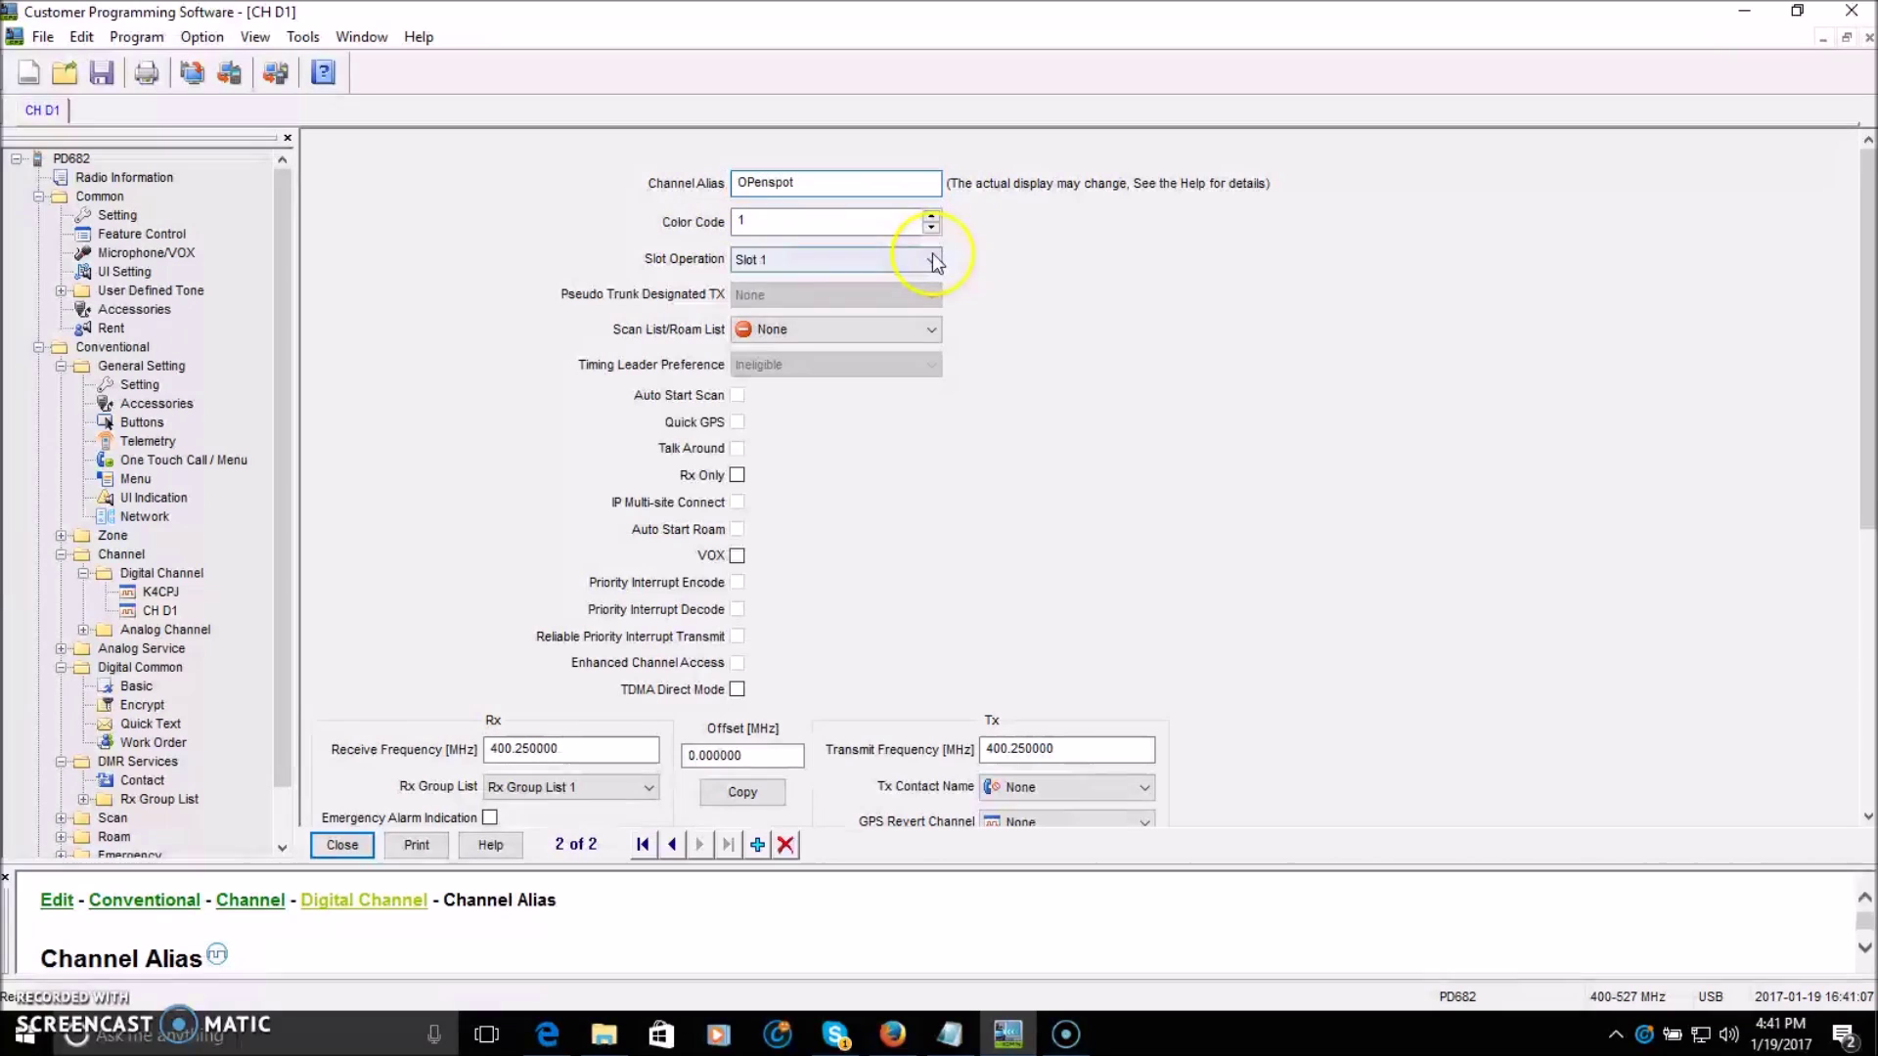
pyautogui.click(933, 257)
pyautogui.click(932, 258)
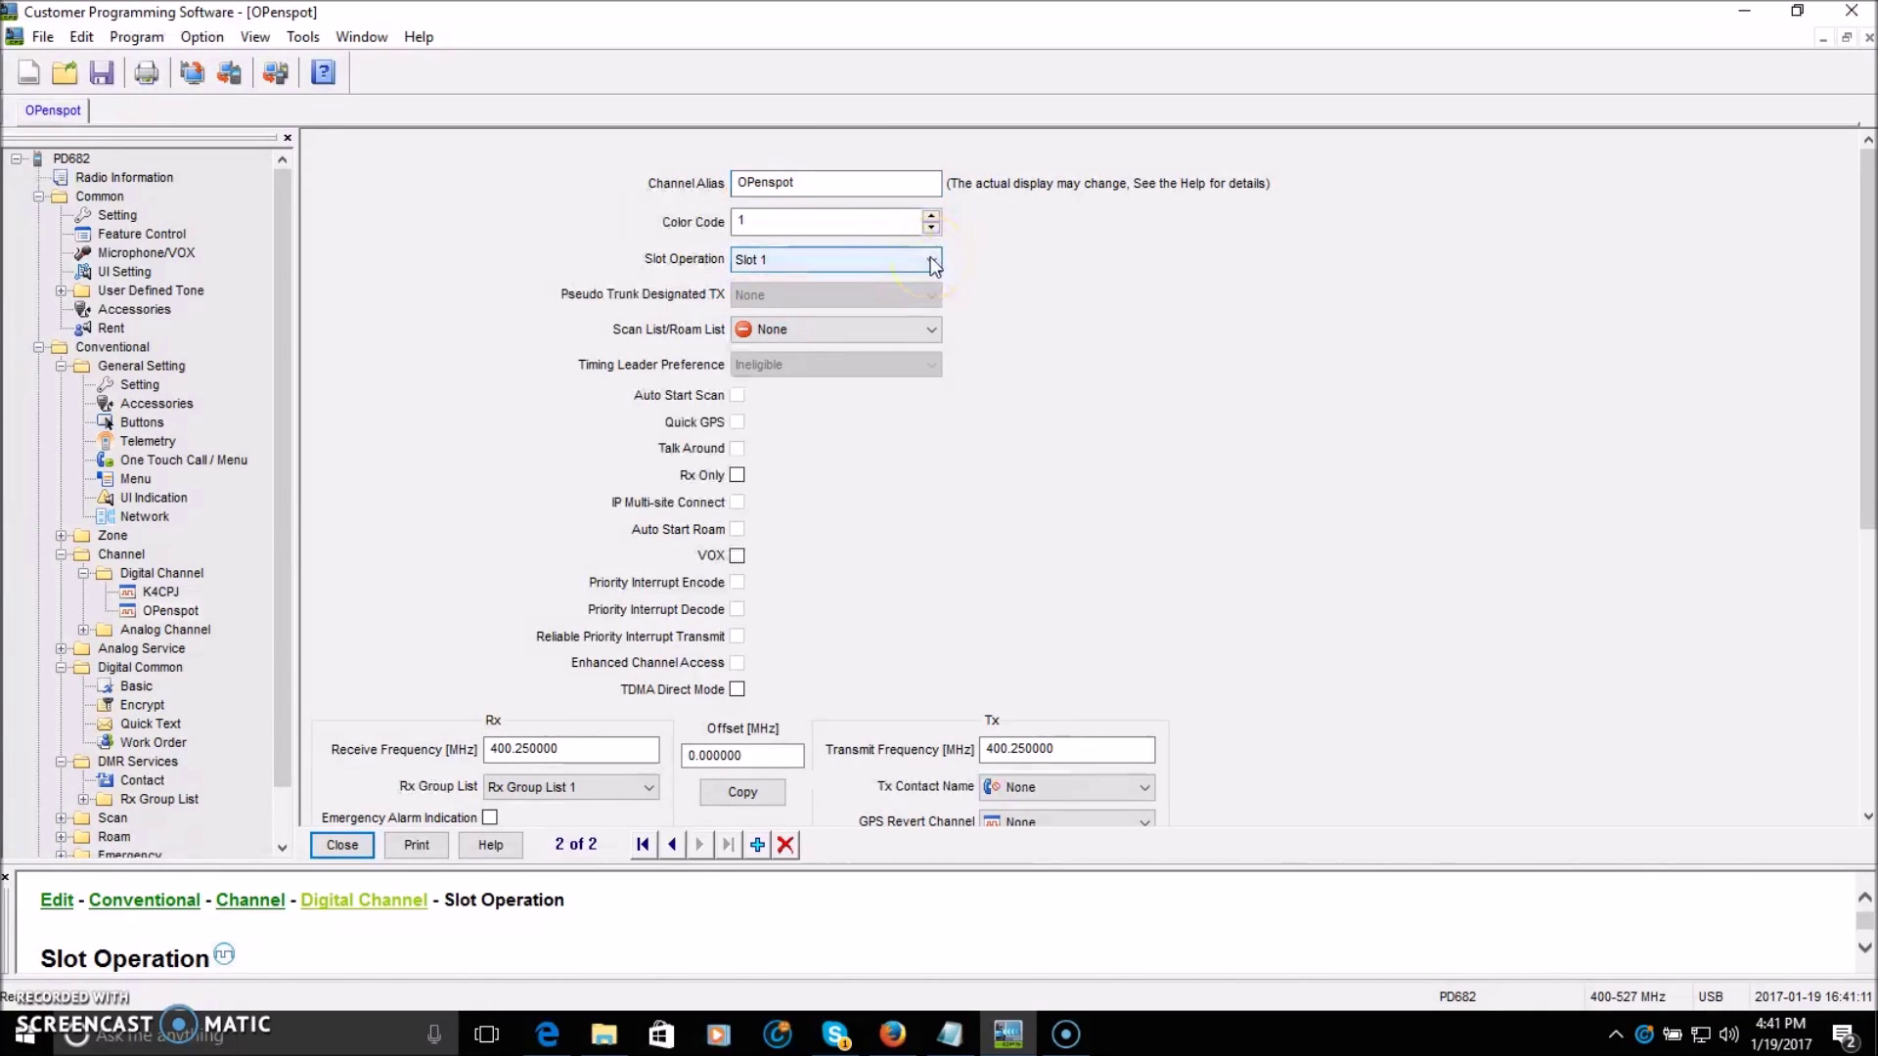
pyautogui.click(1867, 331)
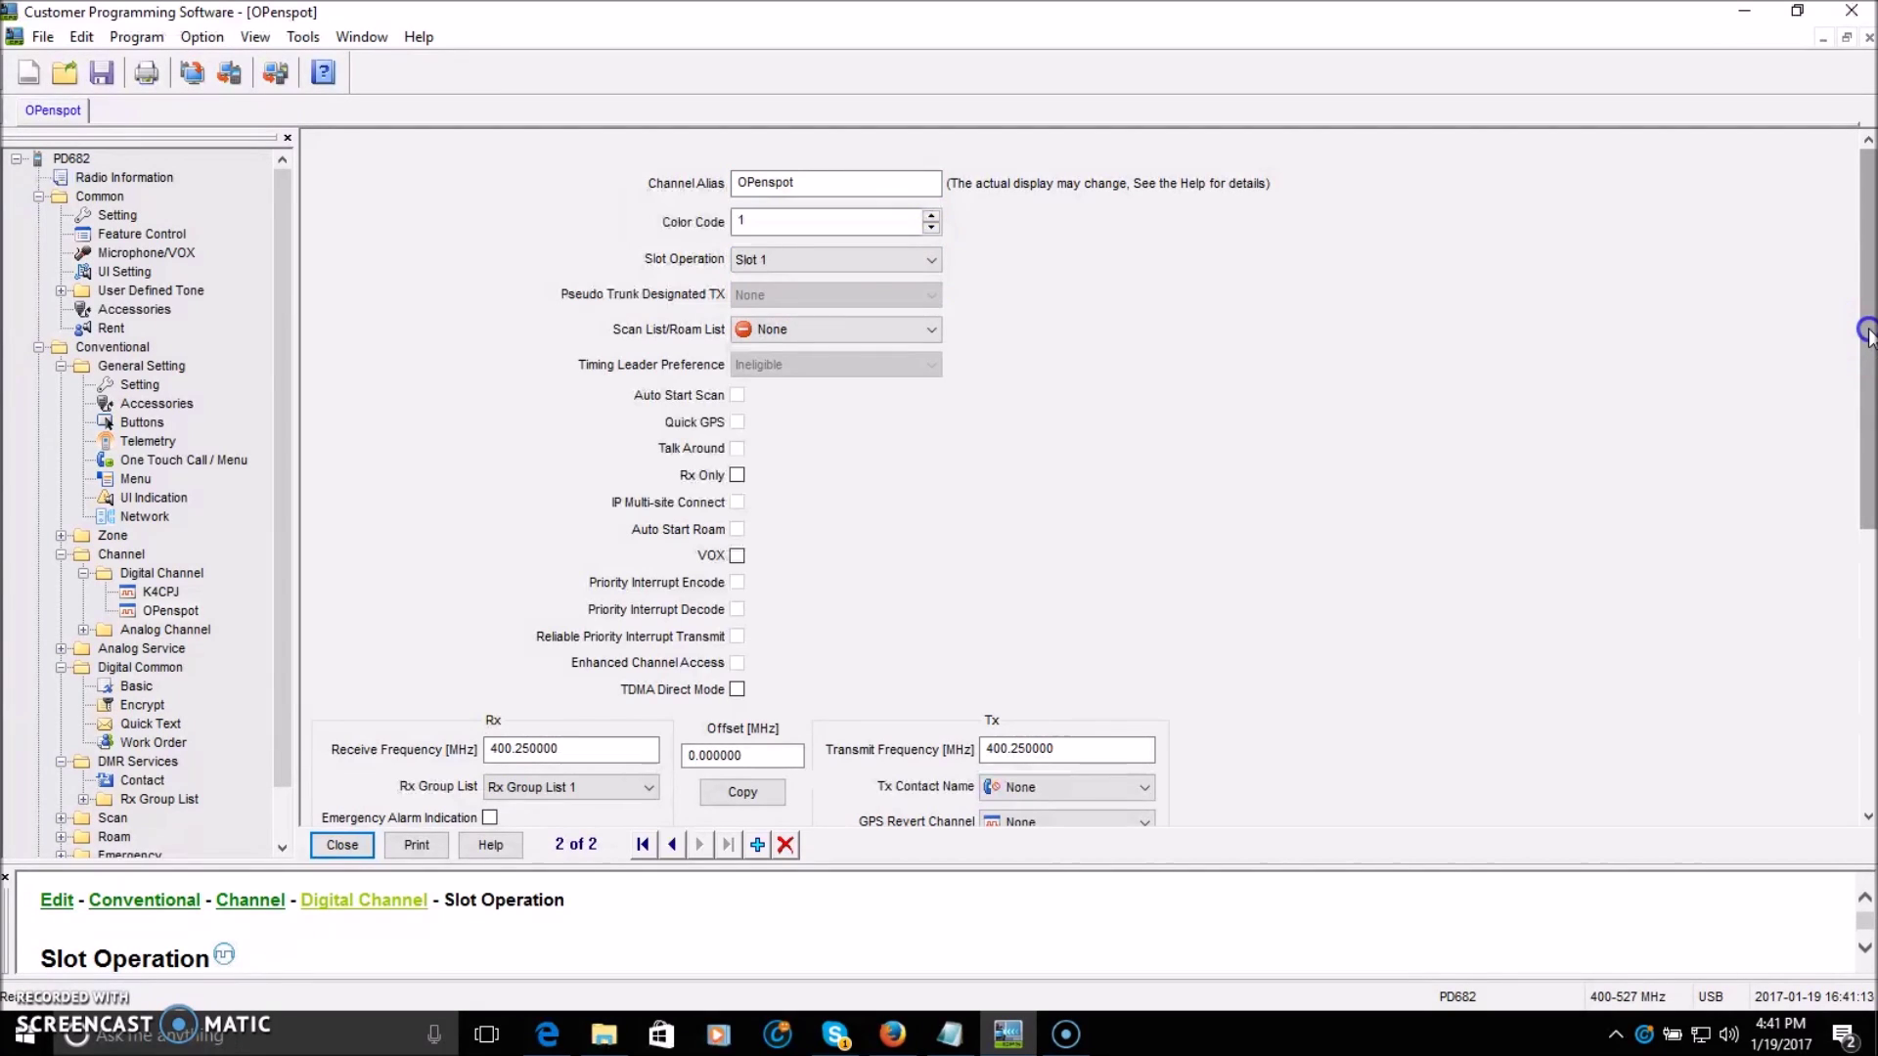
pyautogui.moveTo(1867, 333); pyautogui.dragTo(1867, 464)
# - Set OPenspot to 435.000000 MHz receive and transmit with contact BM3148
pyautogui.click(459, 508)
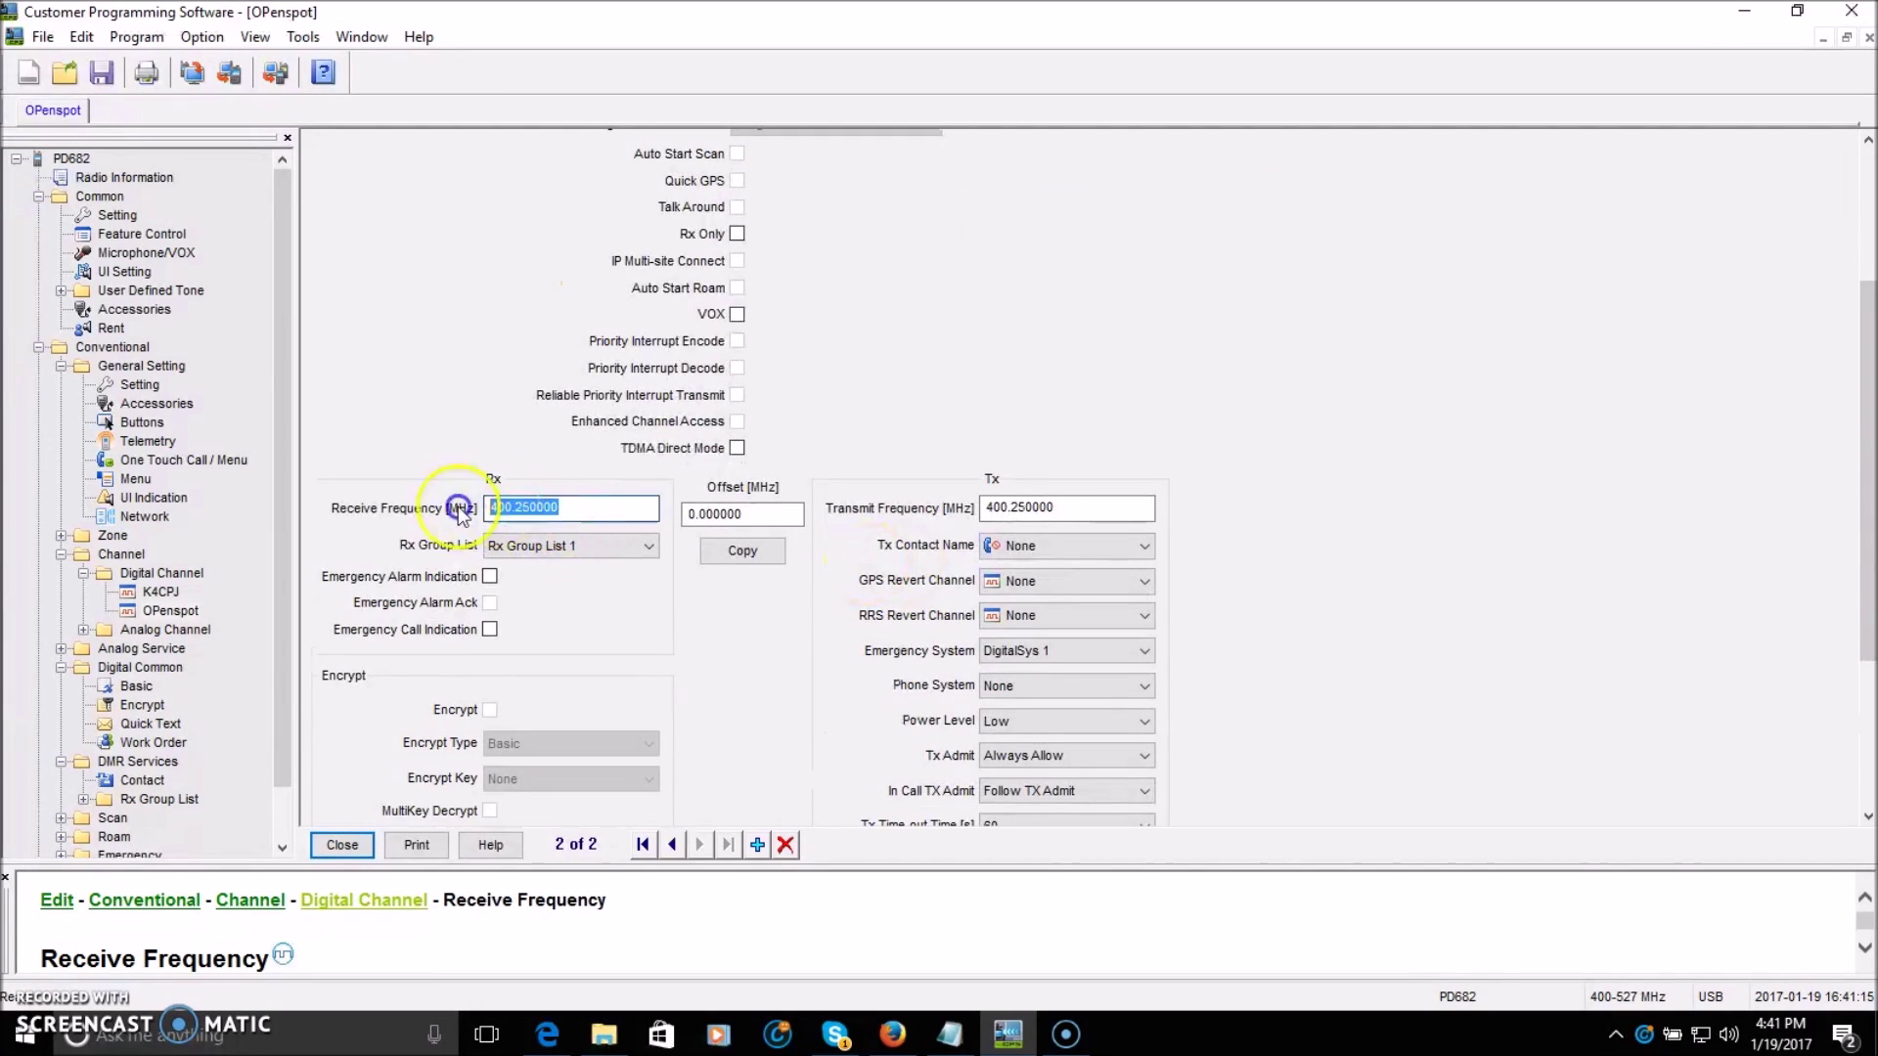
pyautogui.write('435.')
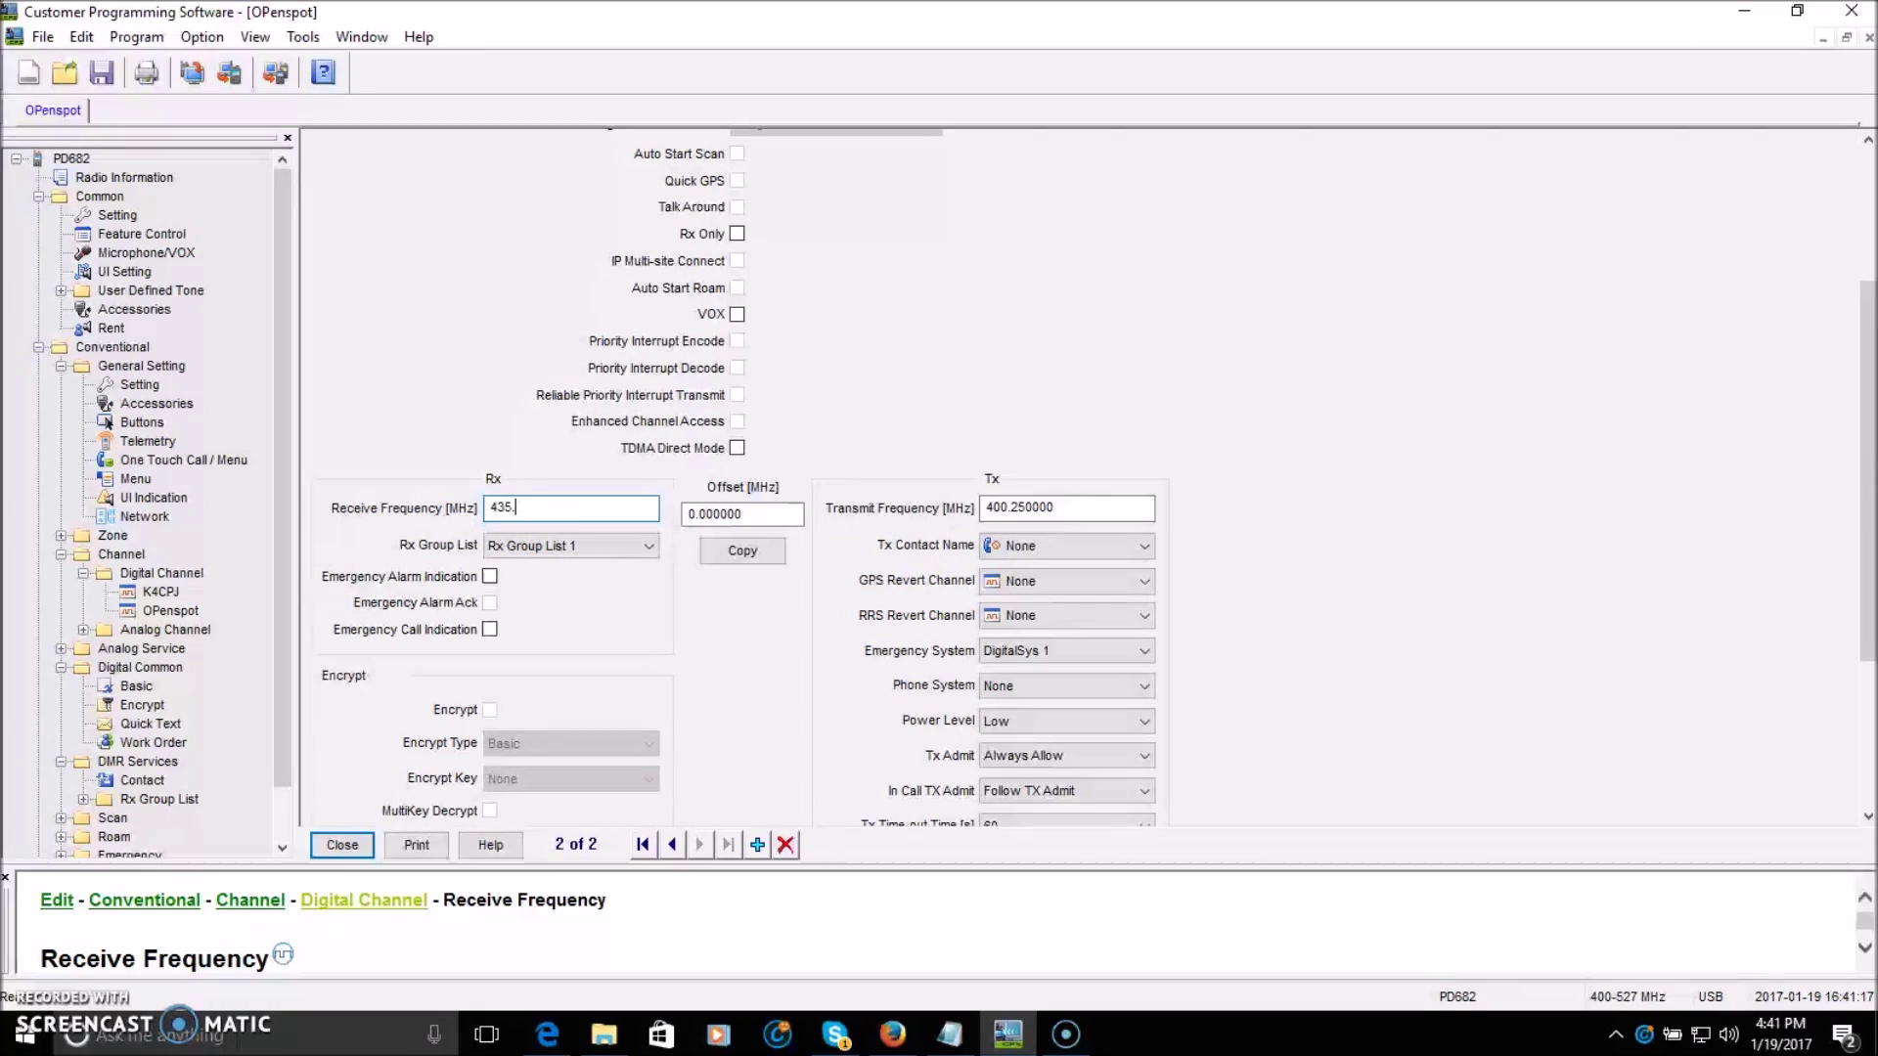
pyautogui.write('000000')
pyautogui.click(942, 519)
pyautogui.write('435')
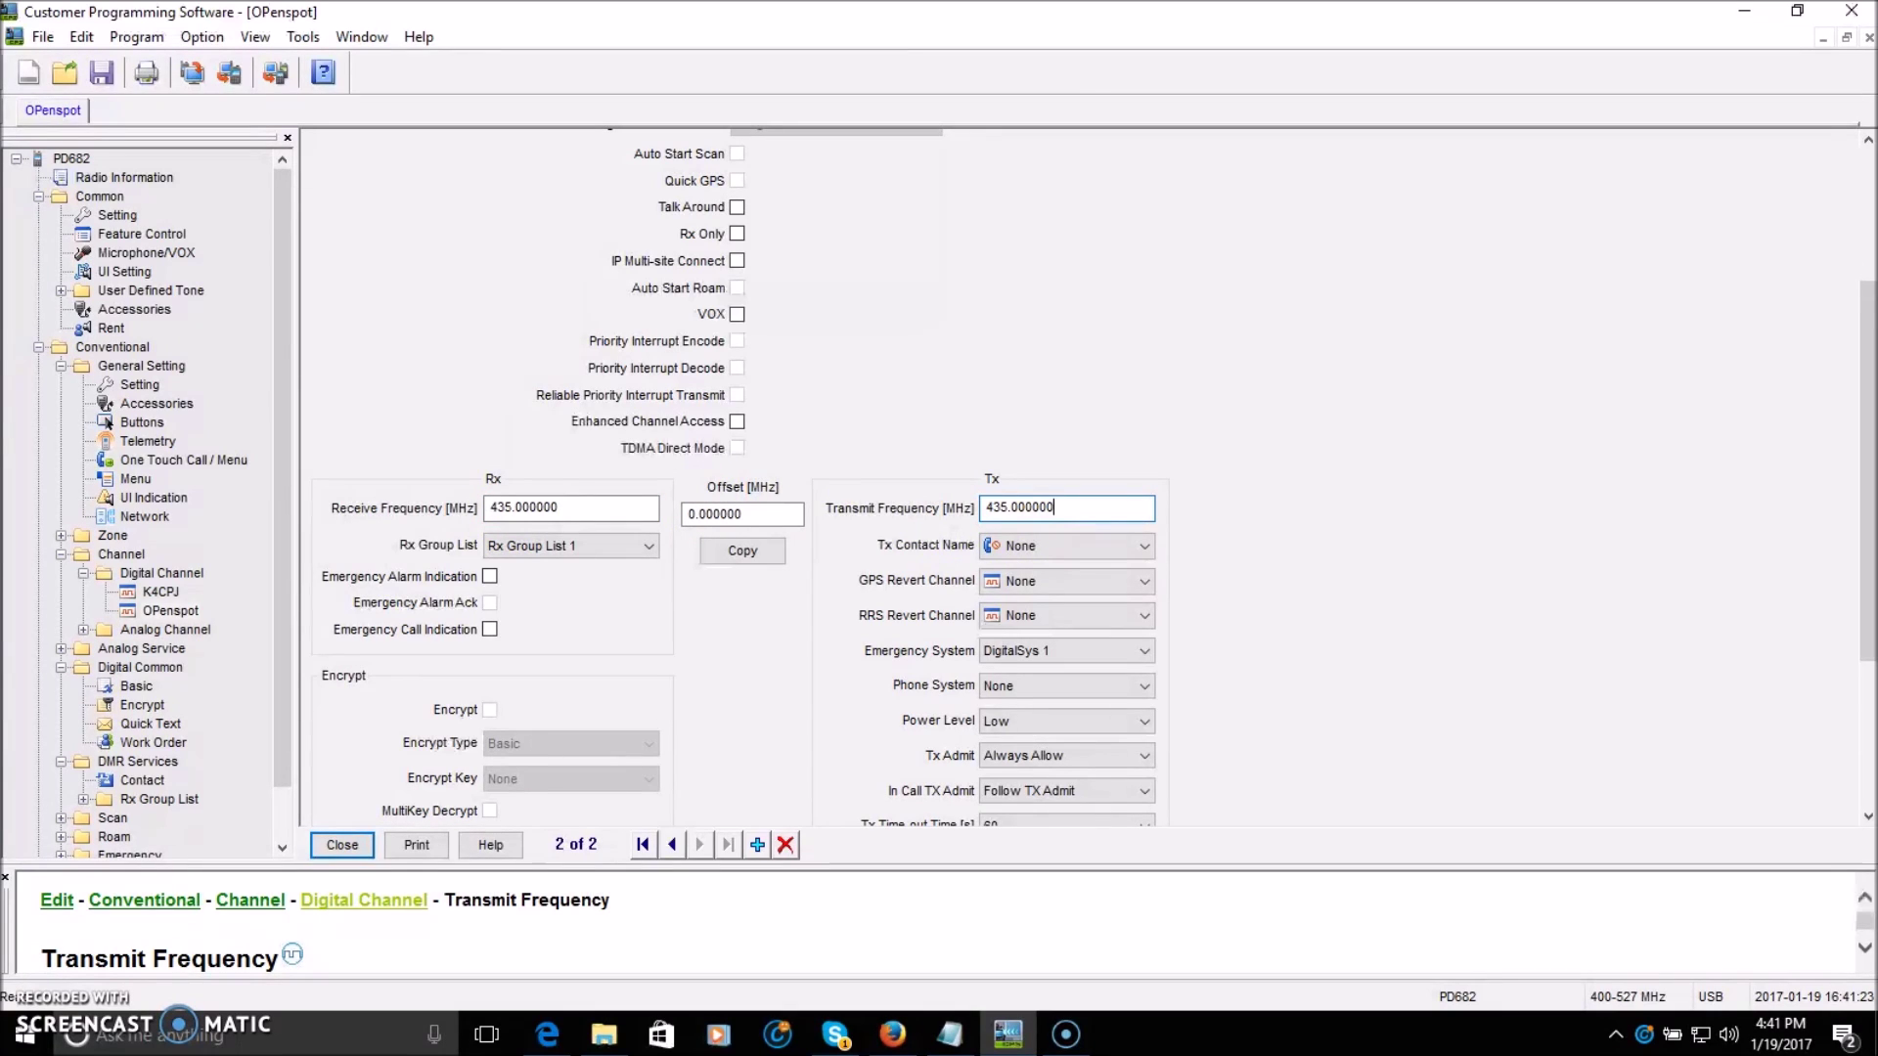
pyautogui.click(1144, 550)
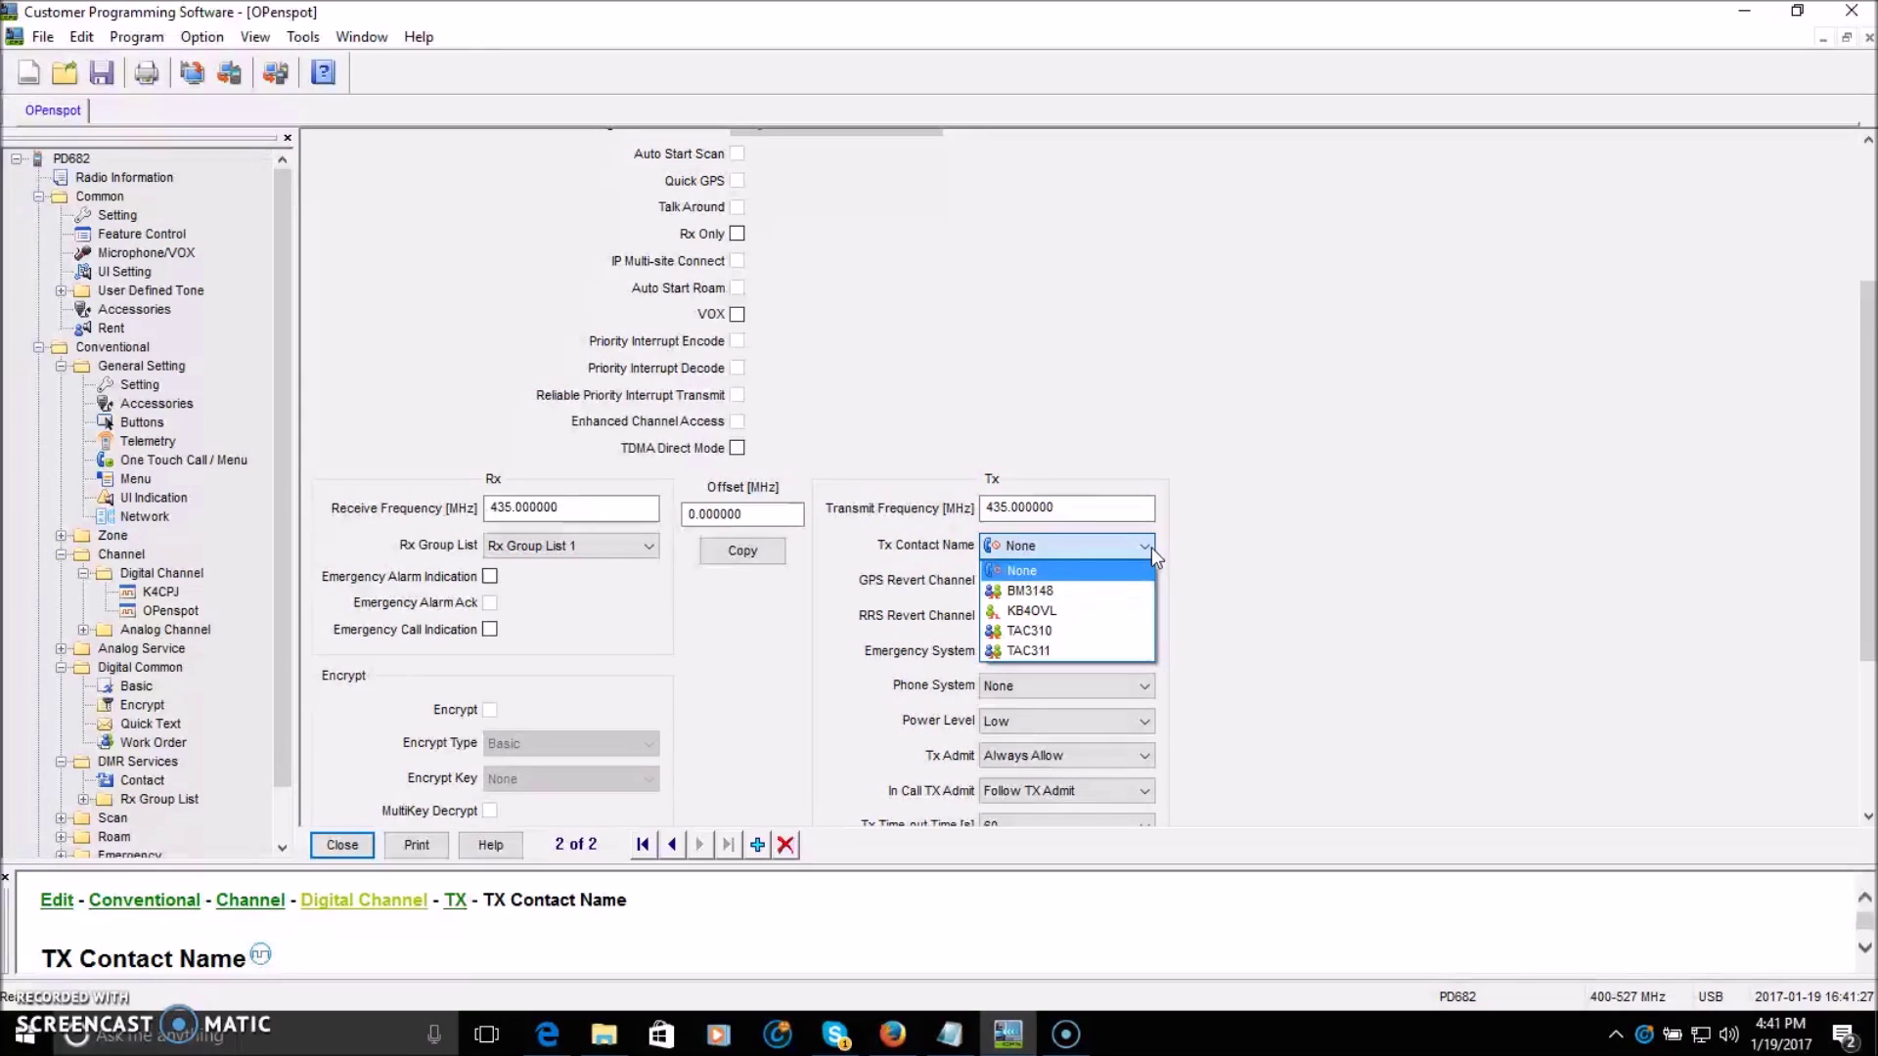
pyautogui.click(1030, 590)
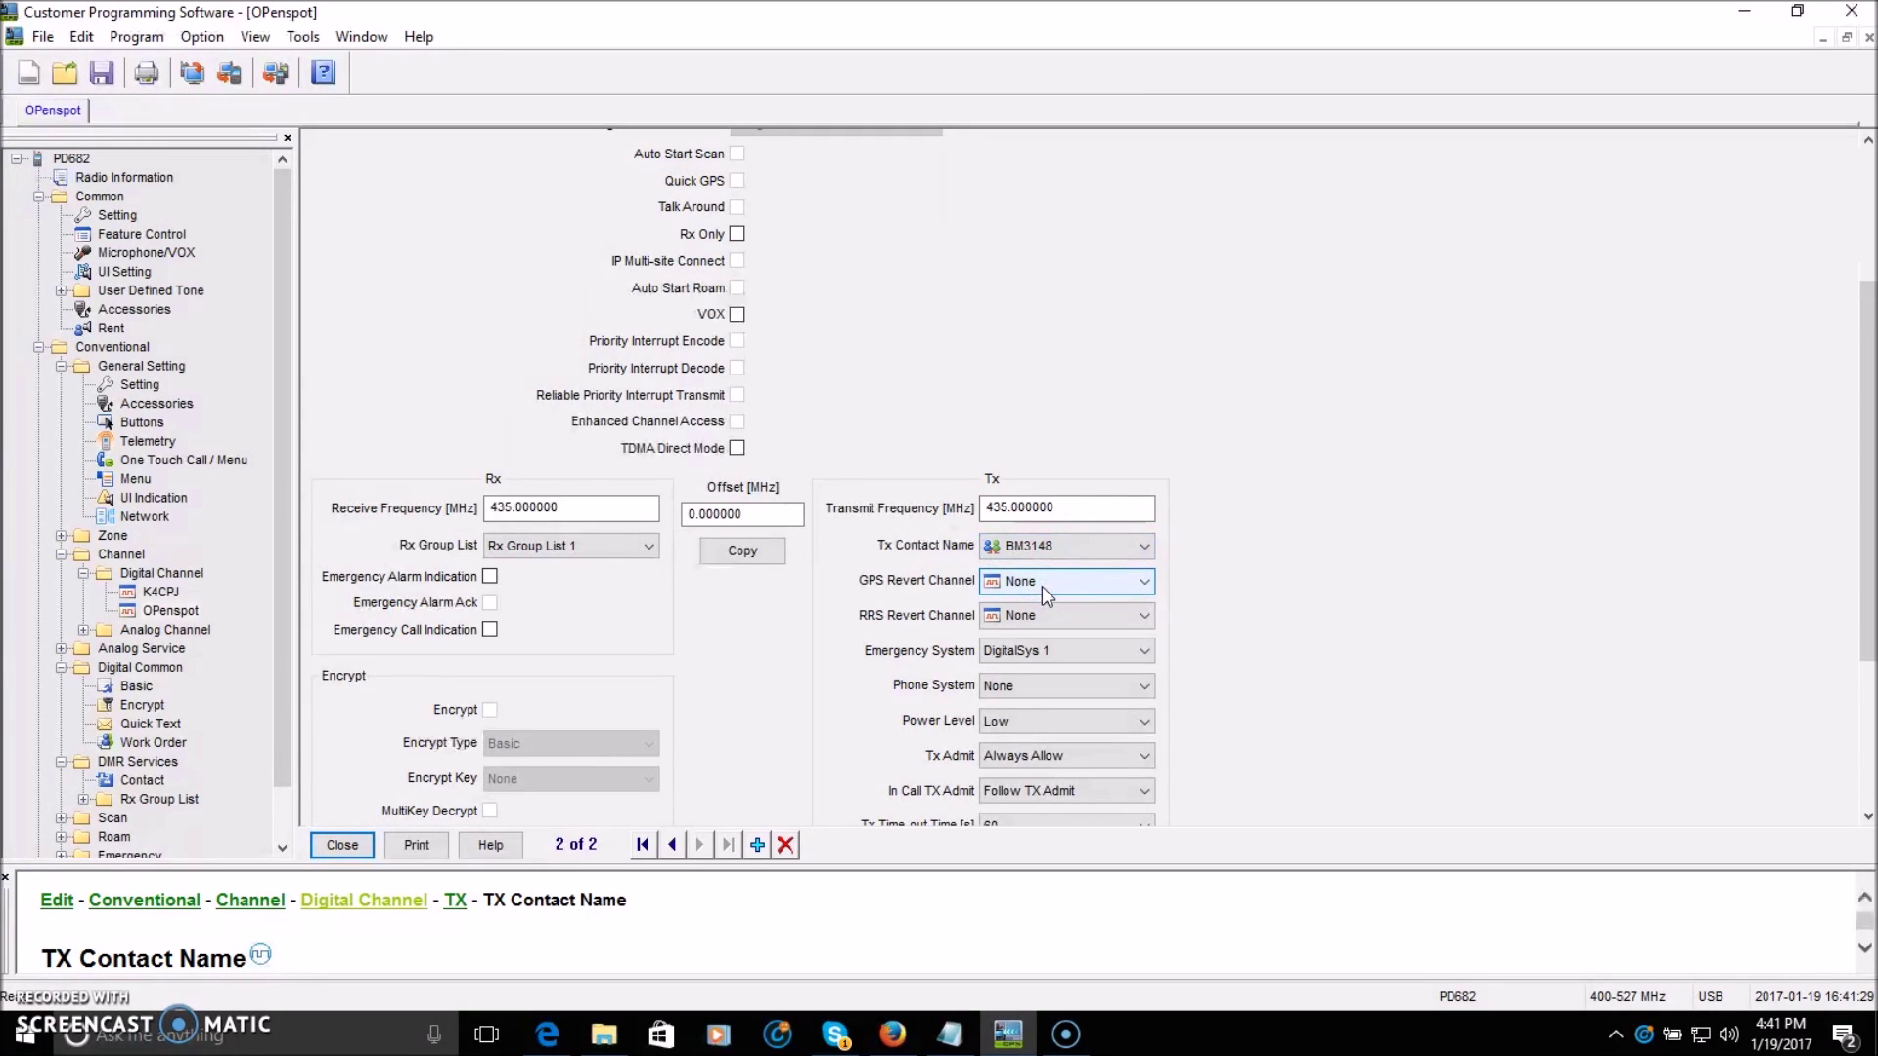
# - Review the contact, phone system and Low power settings, then close the OPenspot form
pyautogui.click(1060, 553)
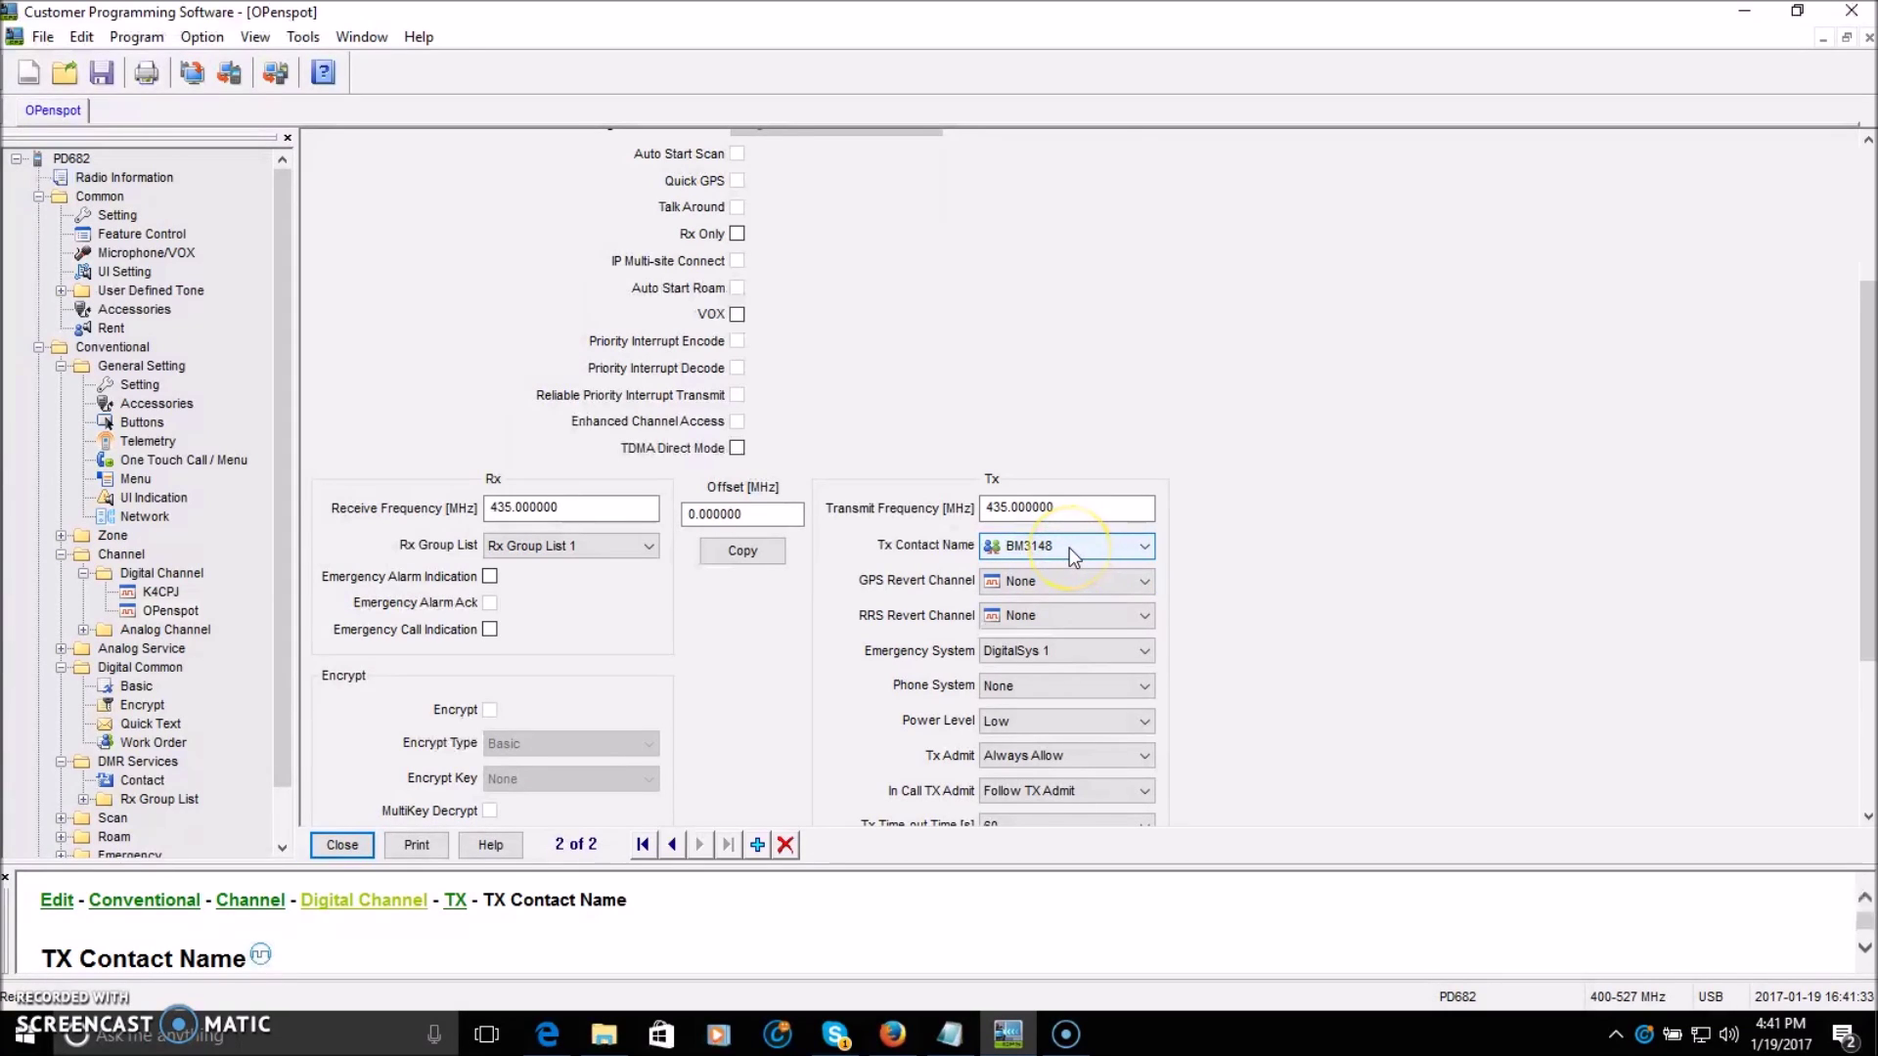
pyautogui.click(1019, 689)
pyautogui.click(1023, 723)
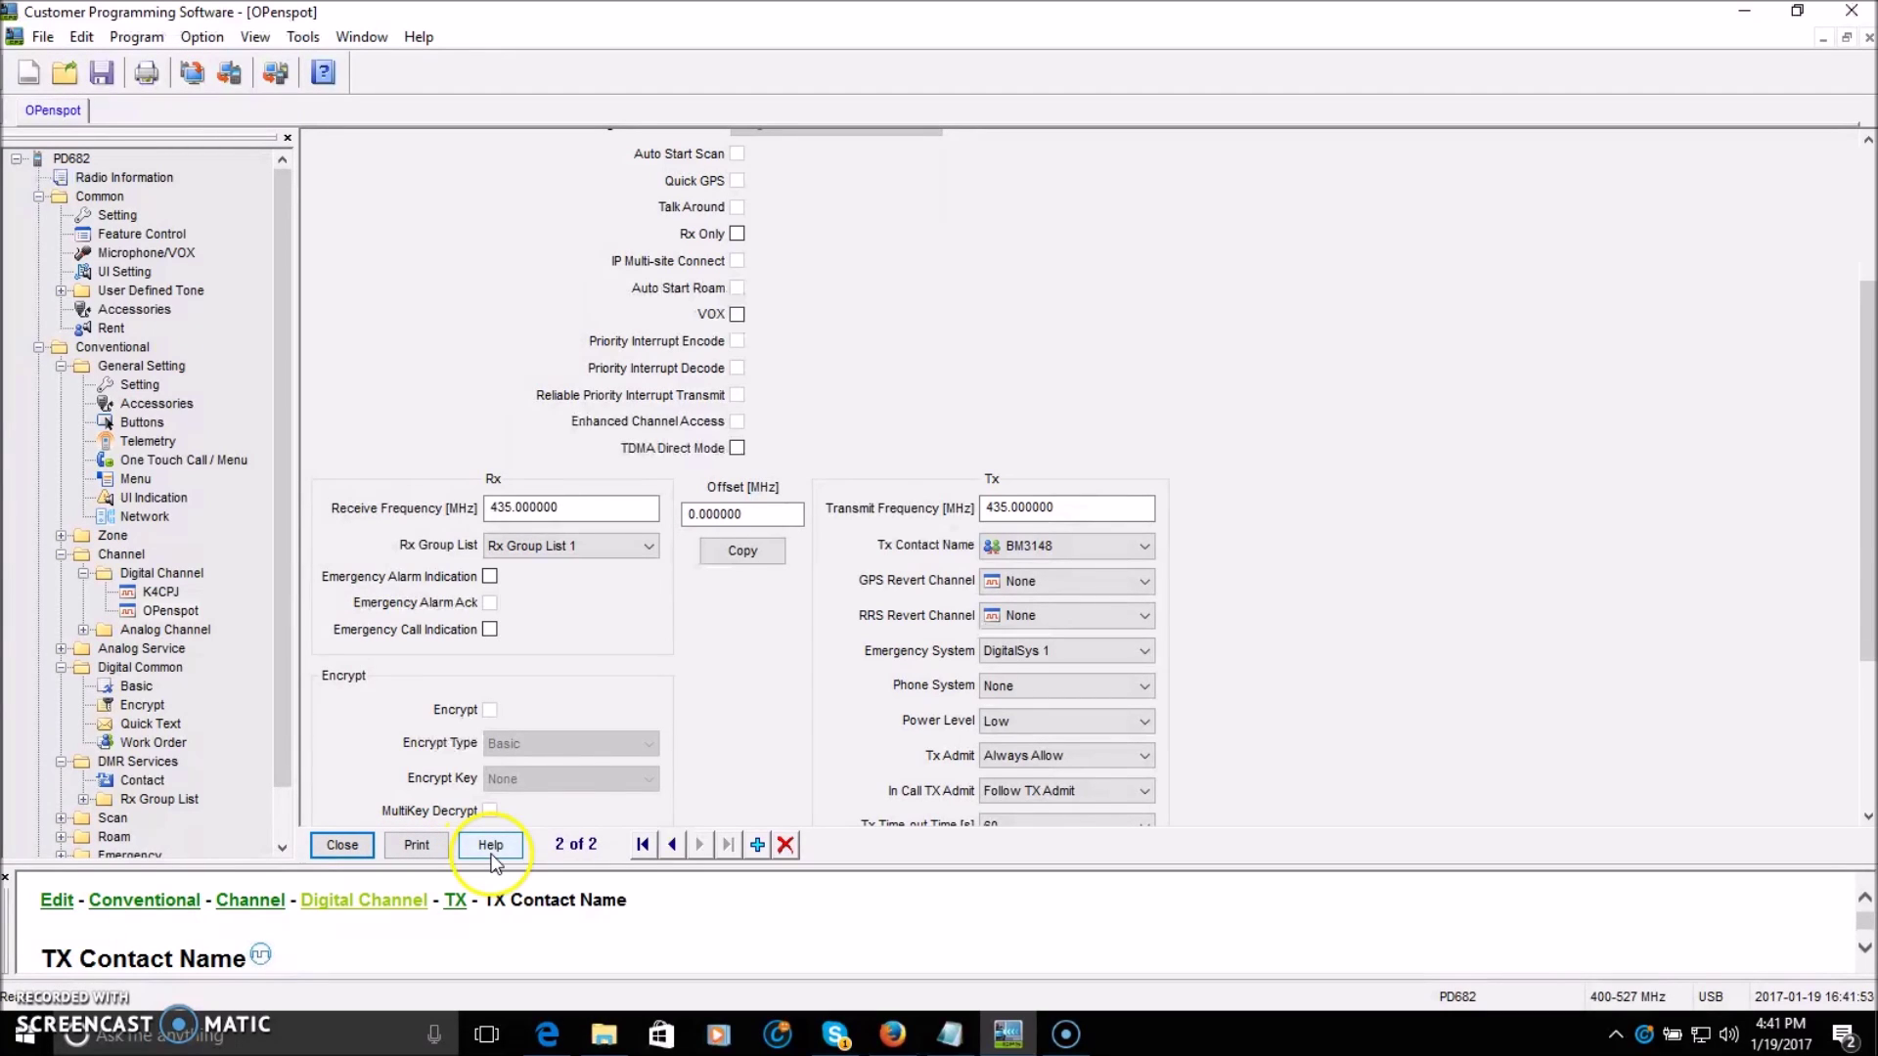
pyautogui.moveTo(1870, 536); pyautogui.dragTo(1869, 650)
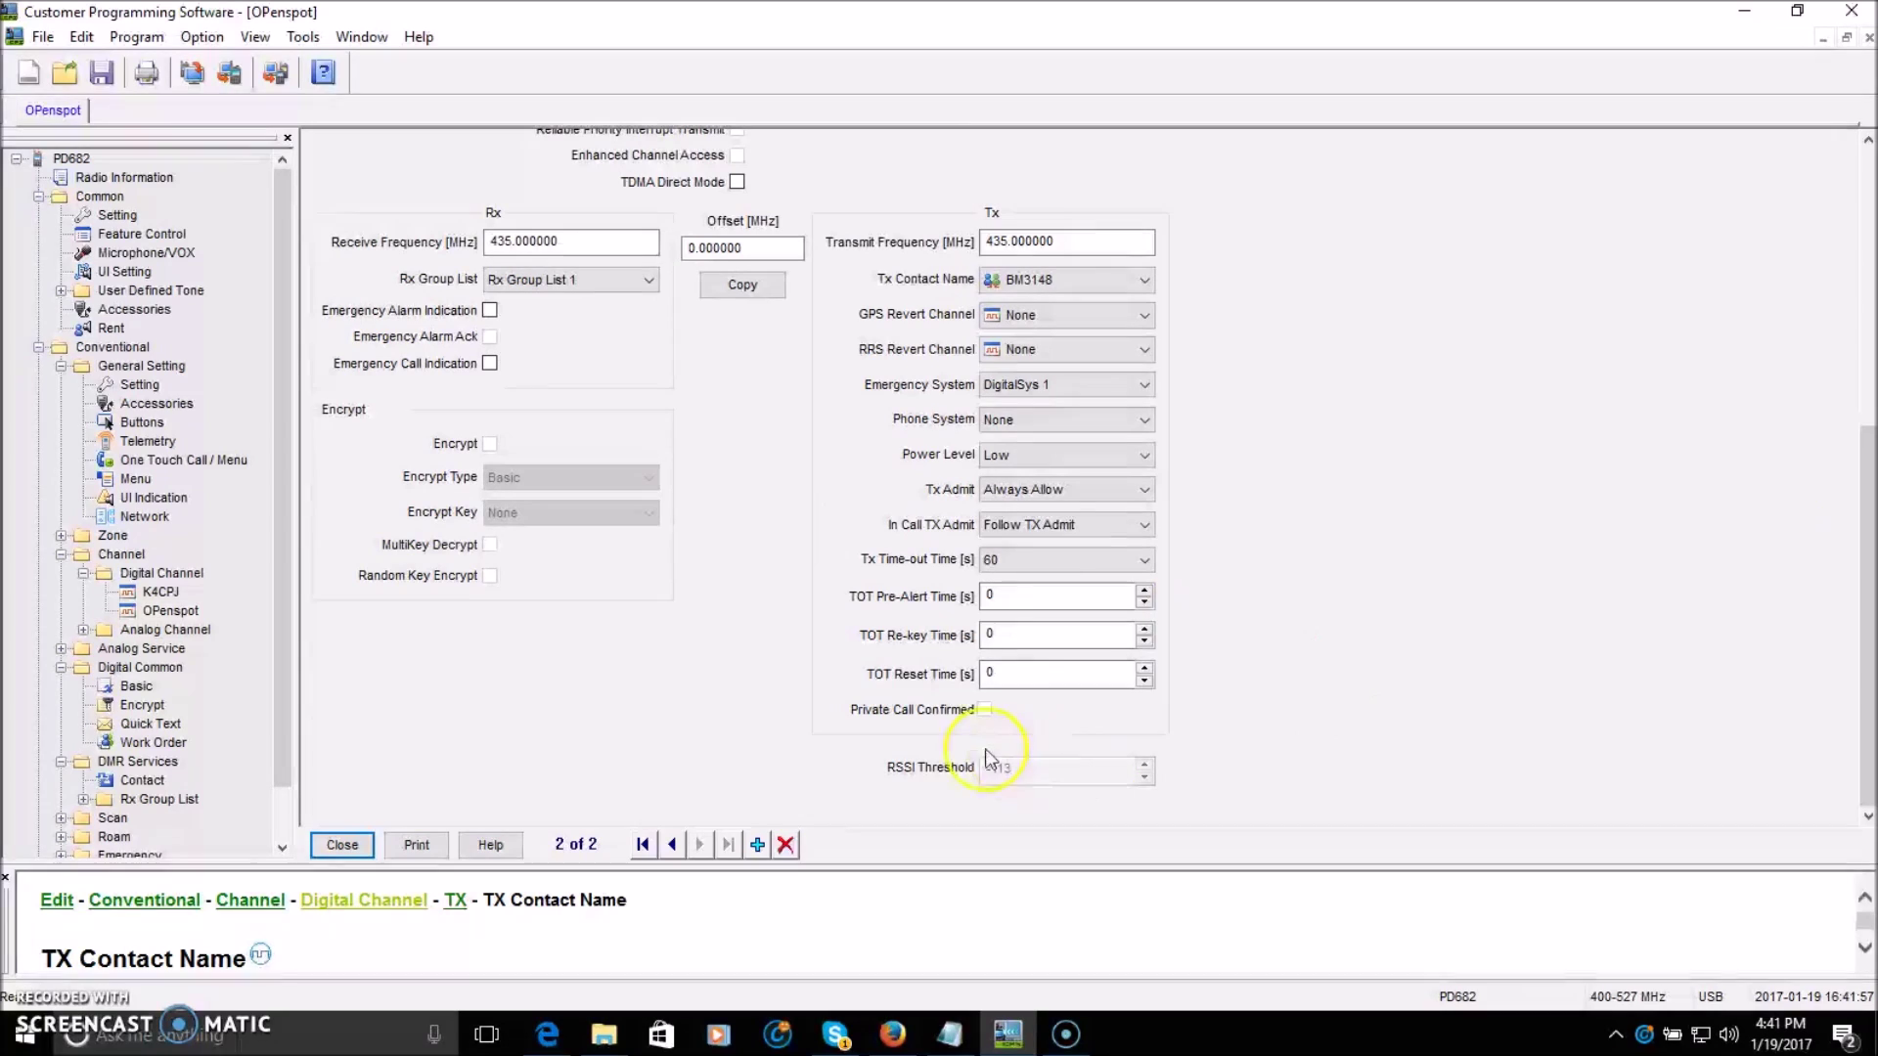
pyautogui.click(338, 847)
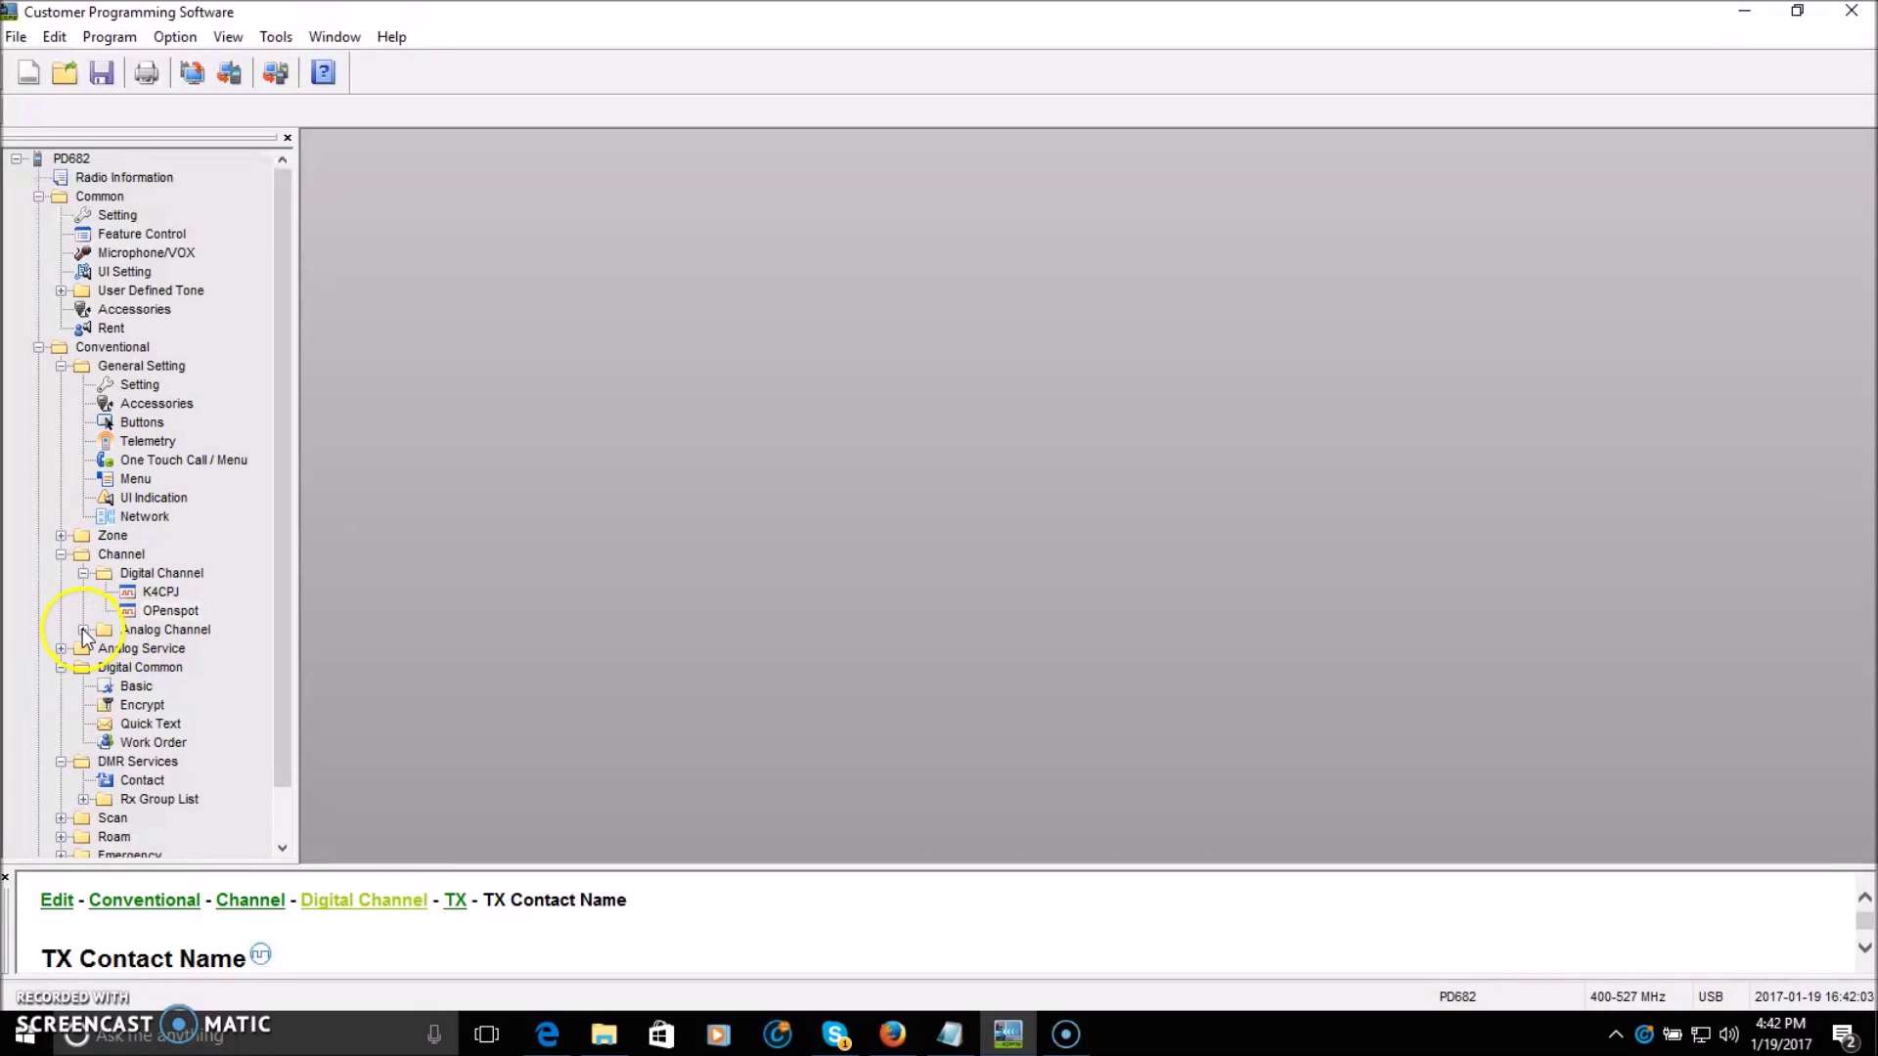
pyautogui.click(84, 630)
pyautogui.doubleClick(160, 648)
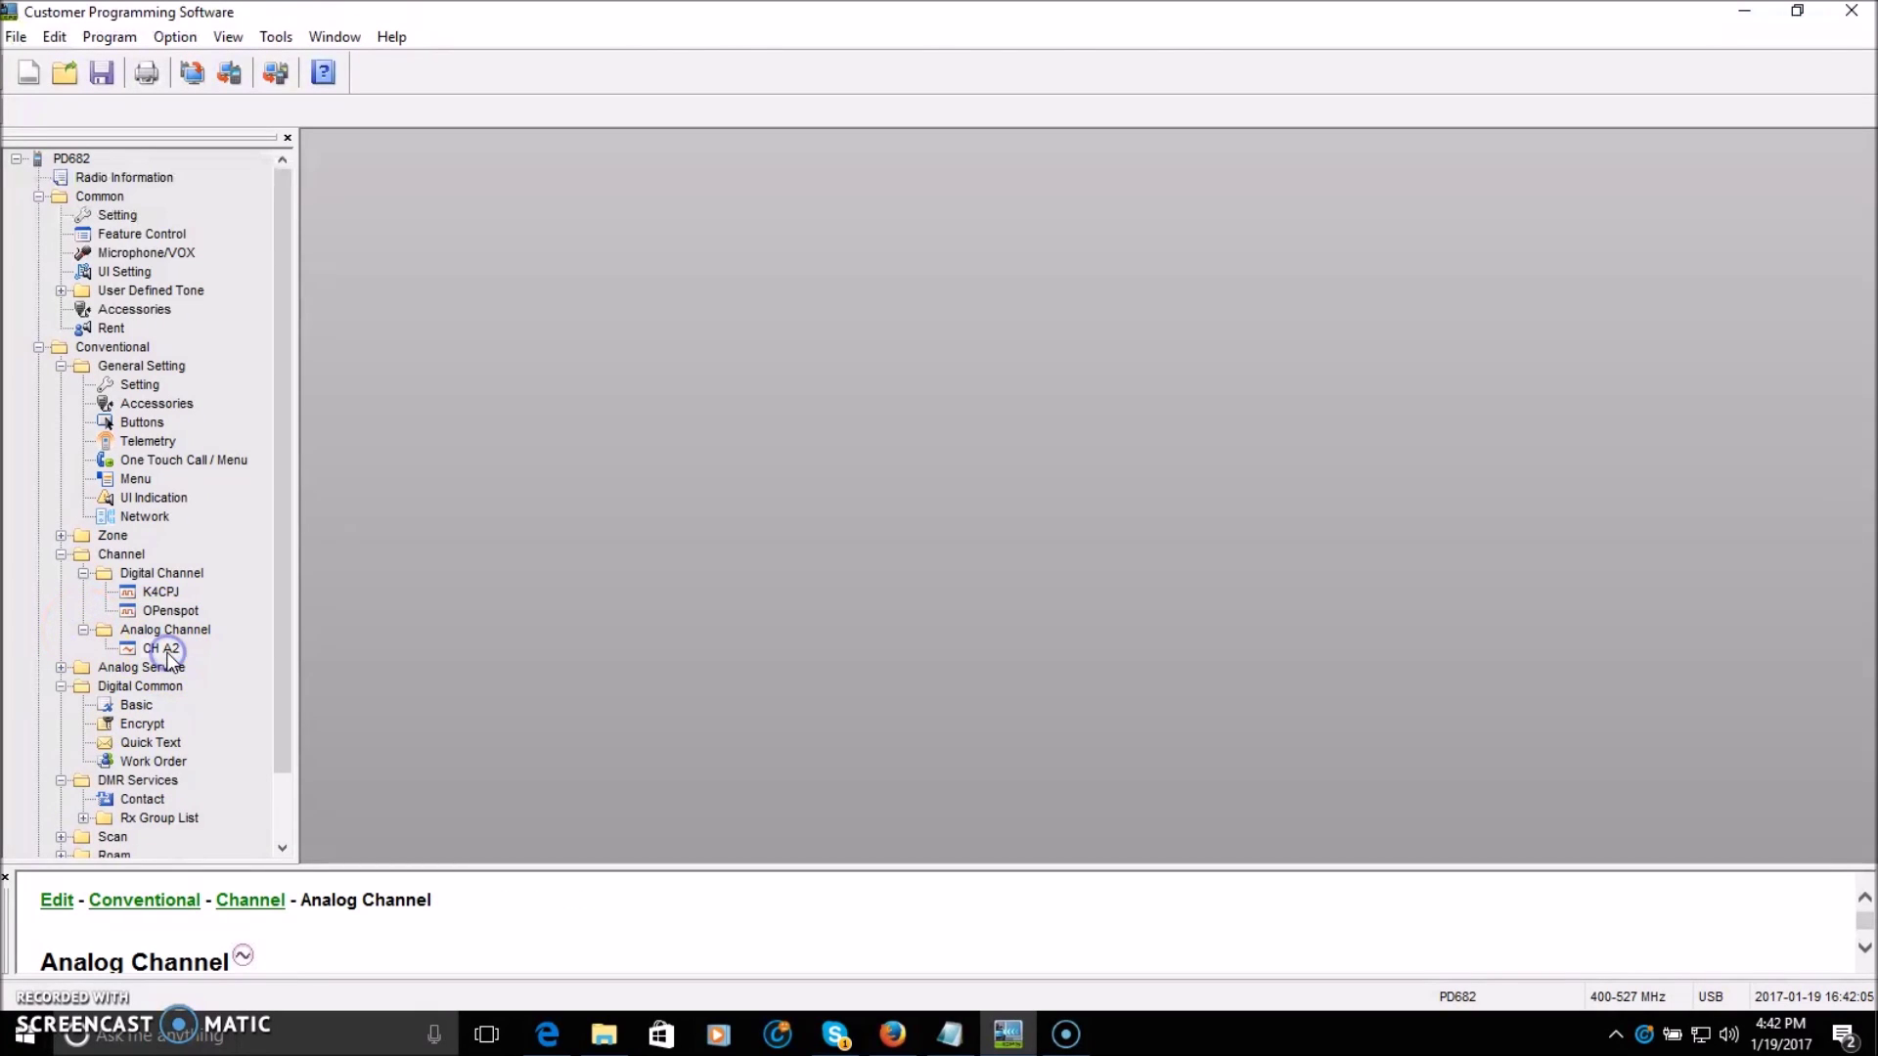
pyautogui.click(773, 183)
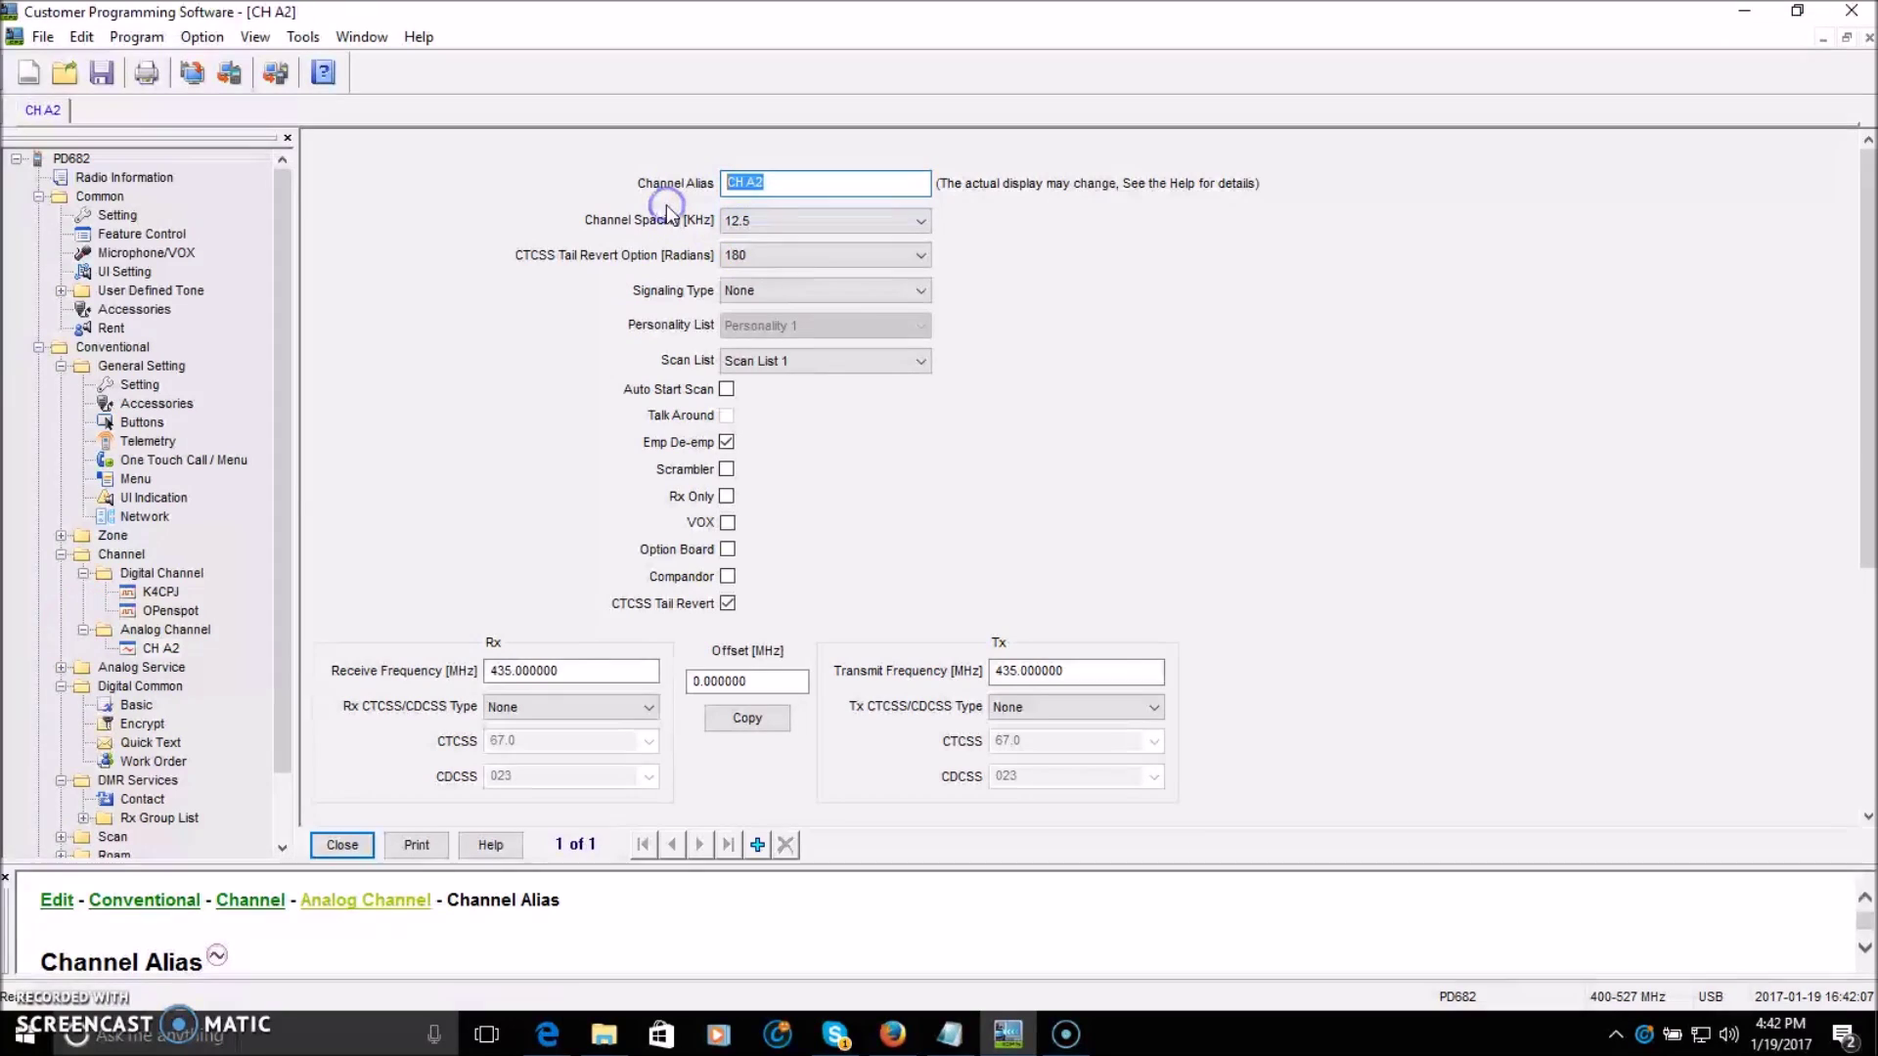
pyautogui.write('W4')
# - Keep W4PHJ at 12.5 kHz channel spacing and signaling type None
pyautogui.click(923, 221)
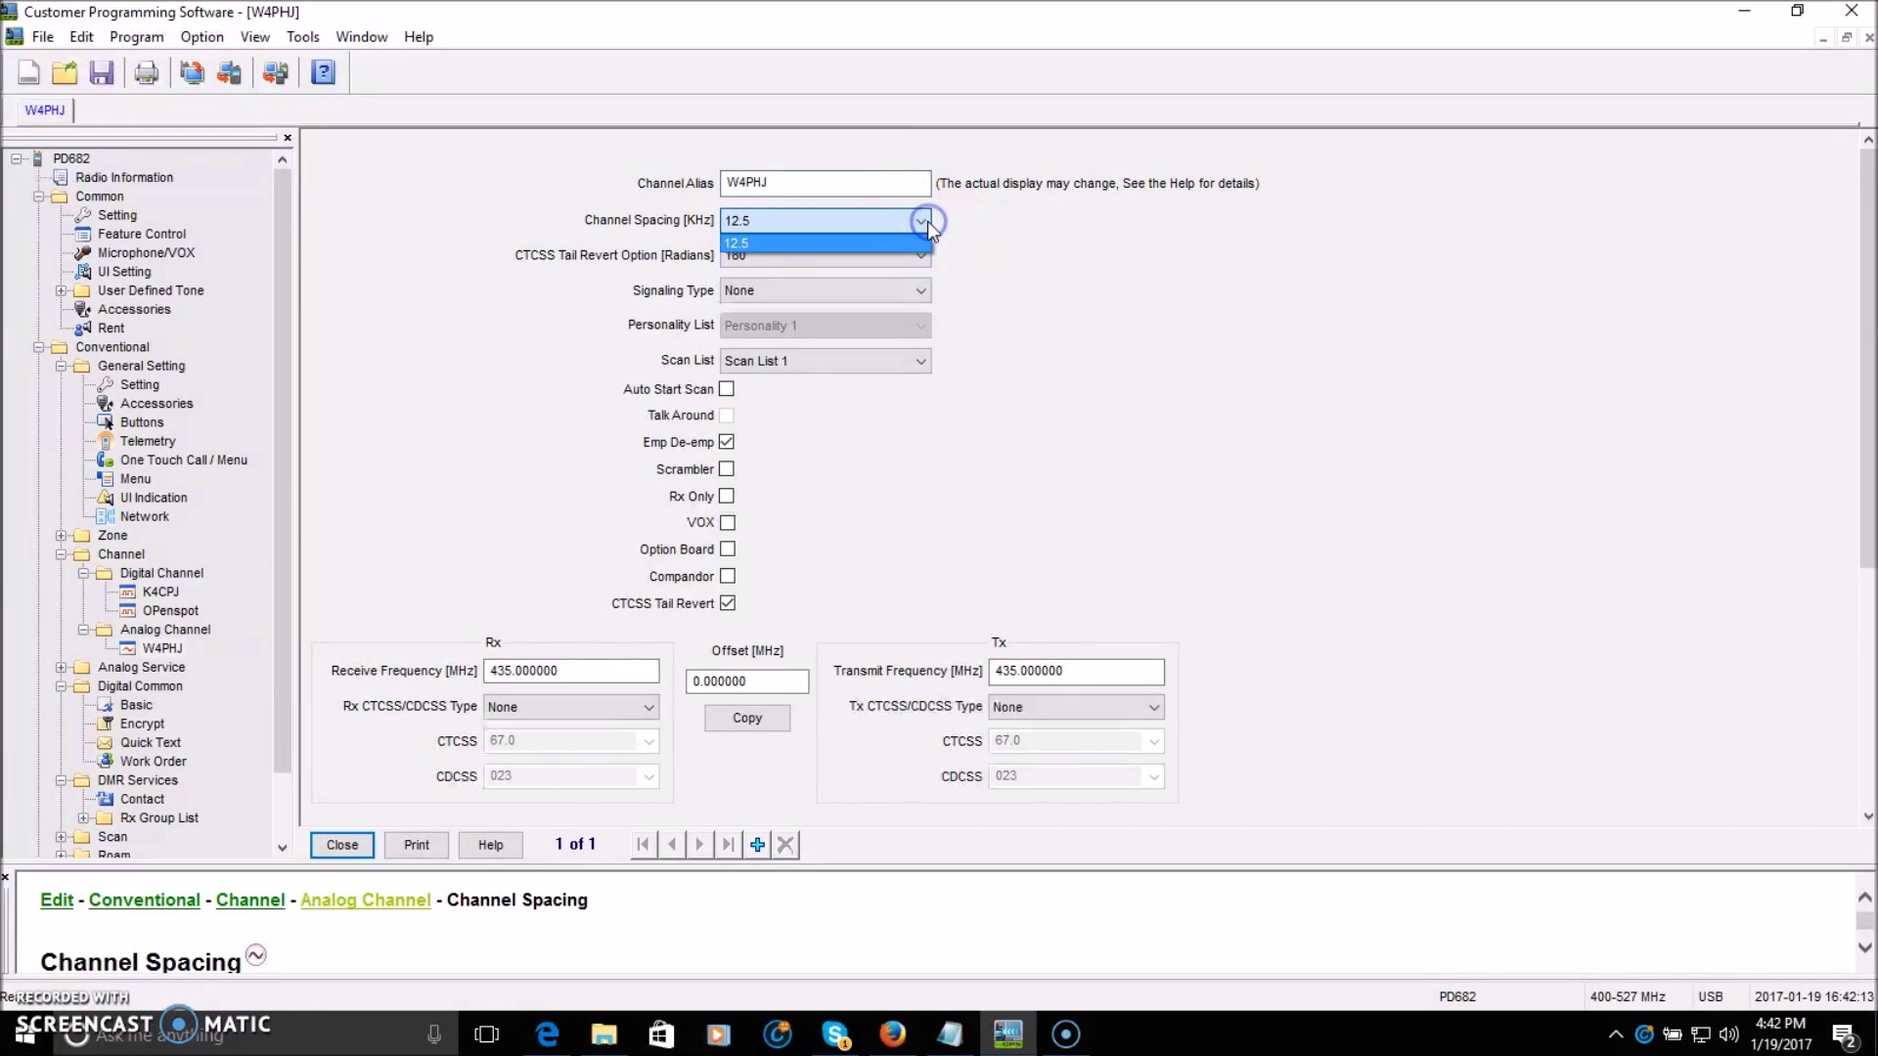
pyautogui.click(925, 222)
pyautogui.press('Tab')
pyautogui.press('Tab')
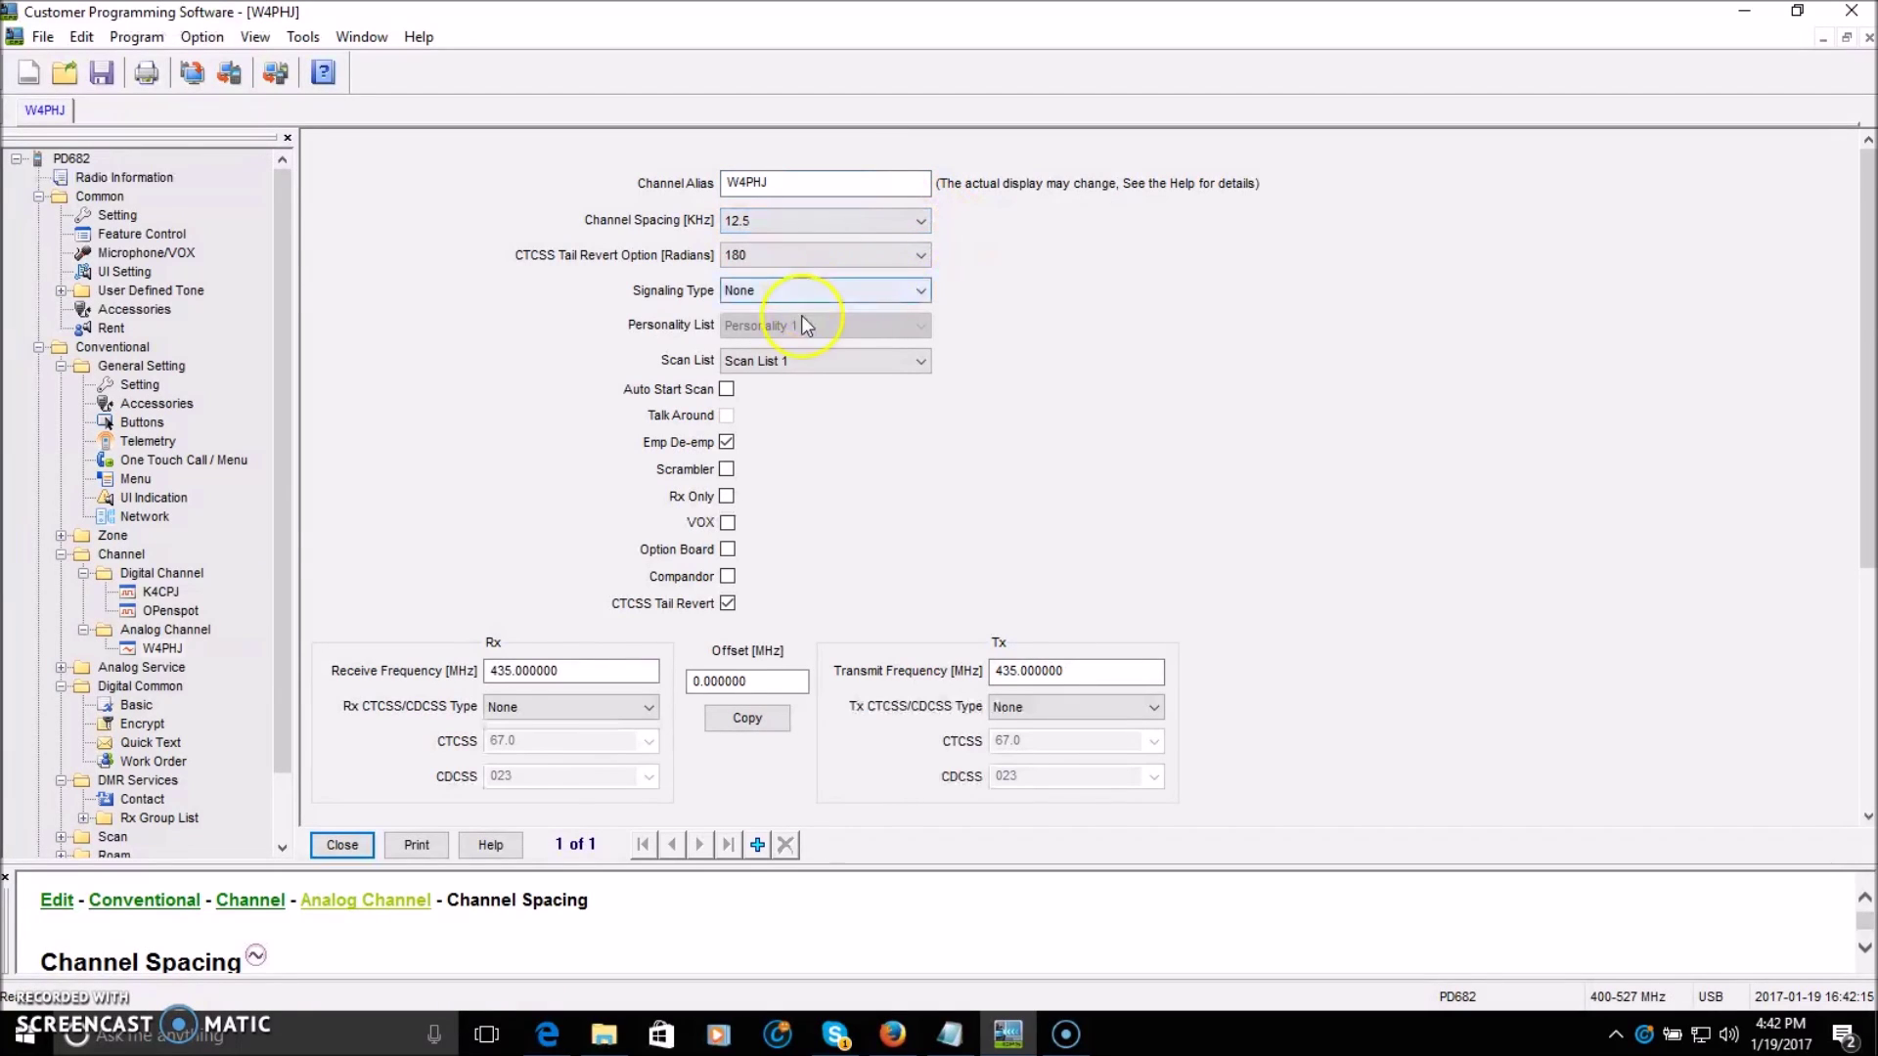
pyautogui.click(838, 256)
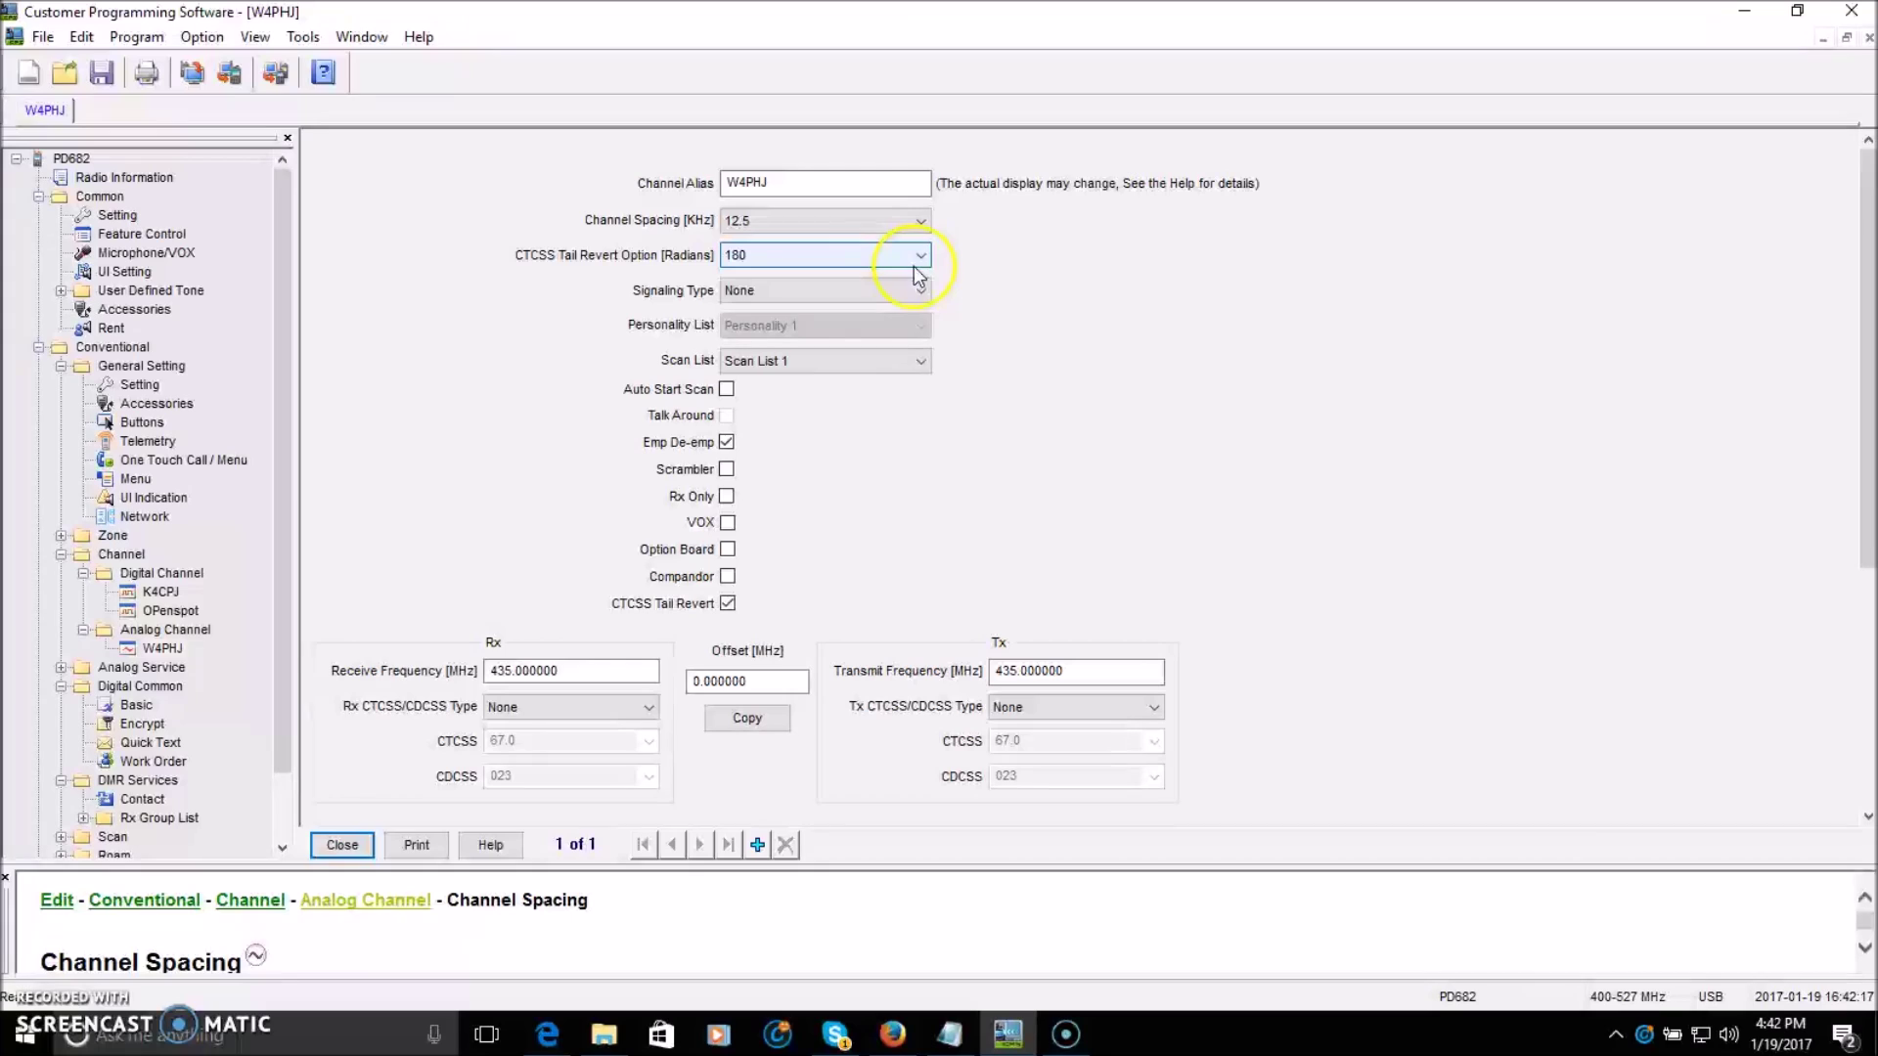
pyautogui.click(792, 295)
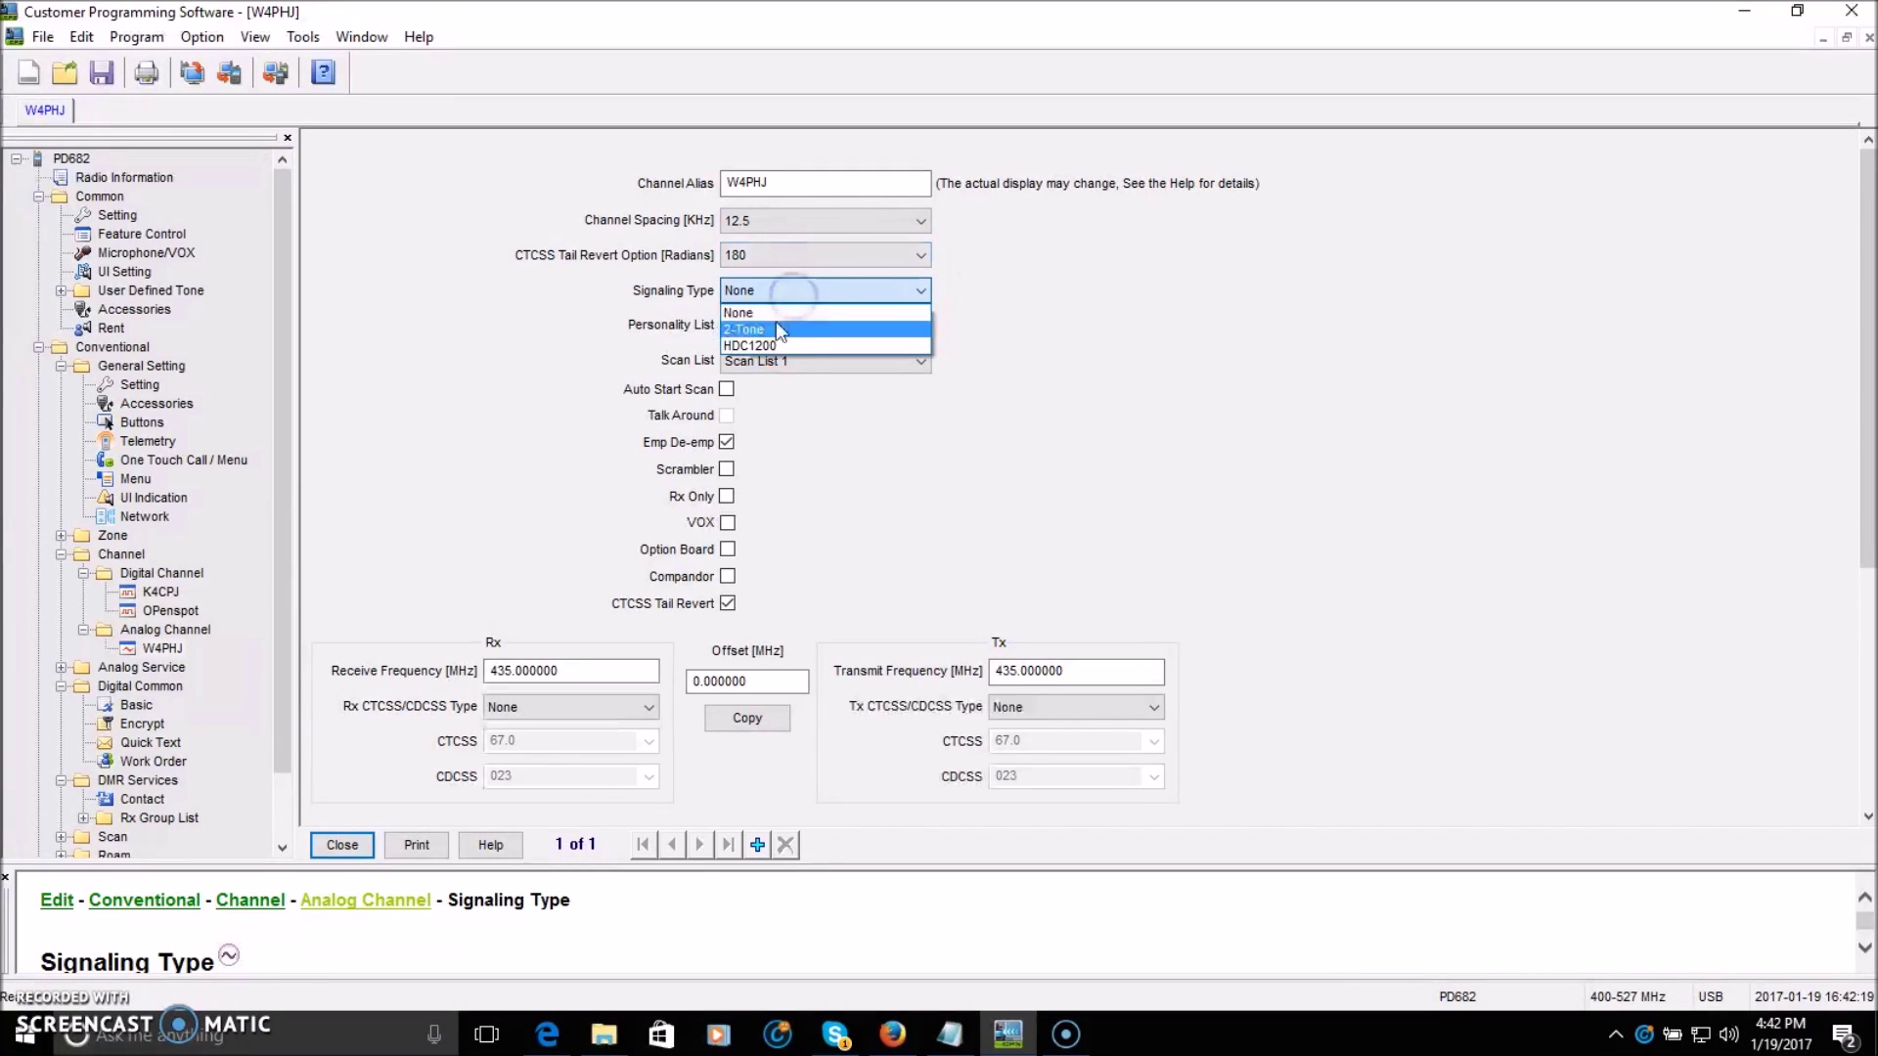
pyautogui.click(799, 303)
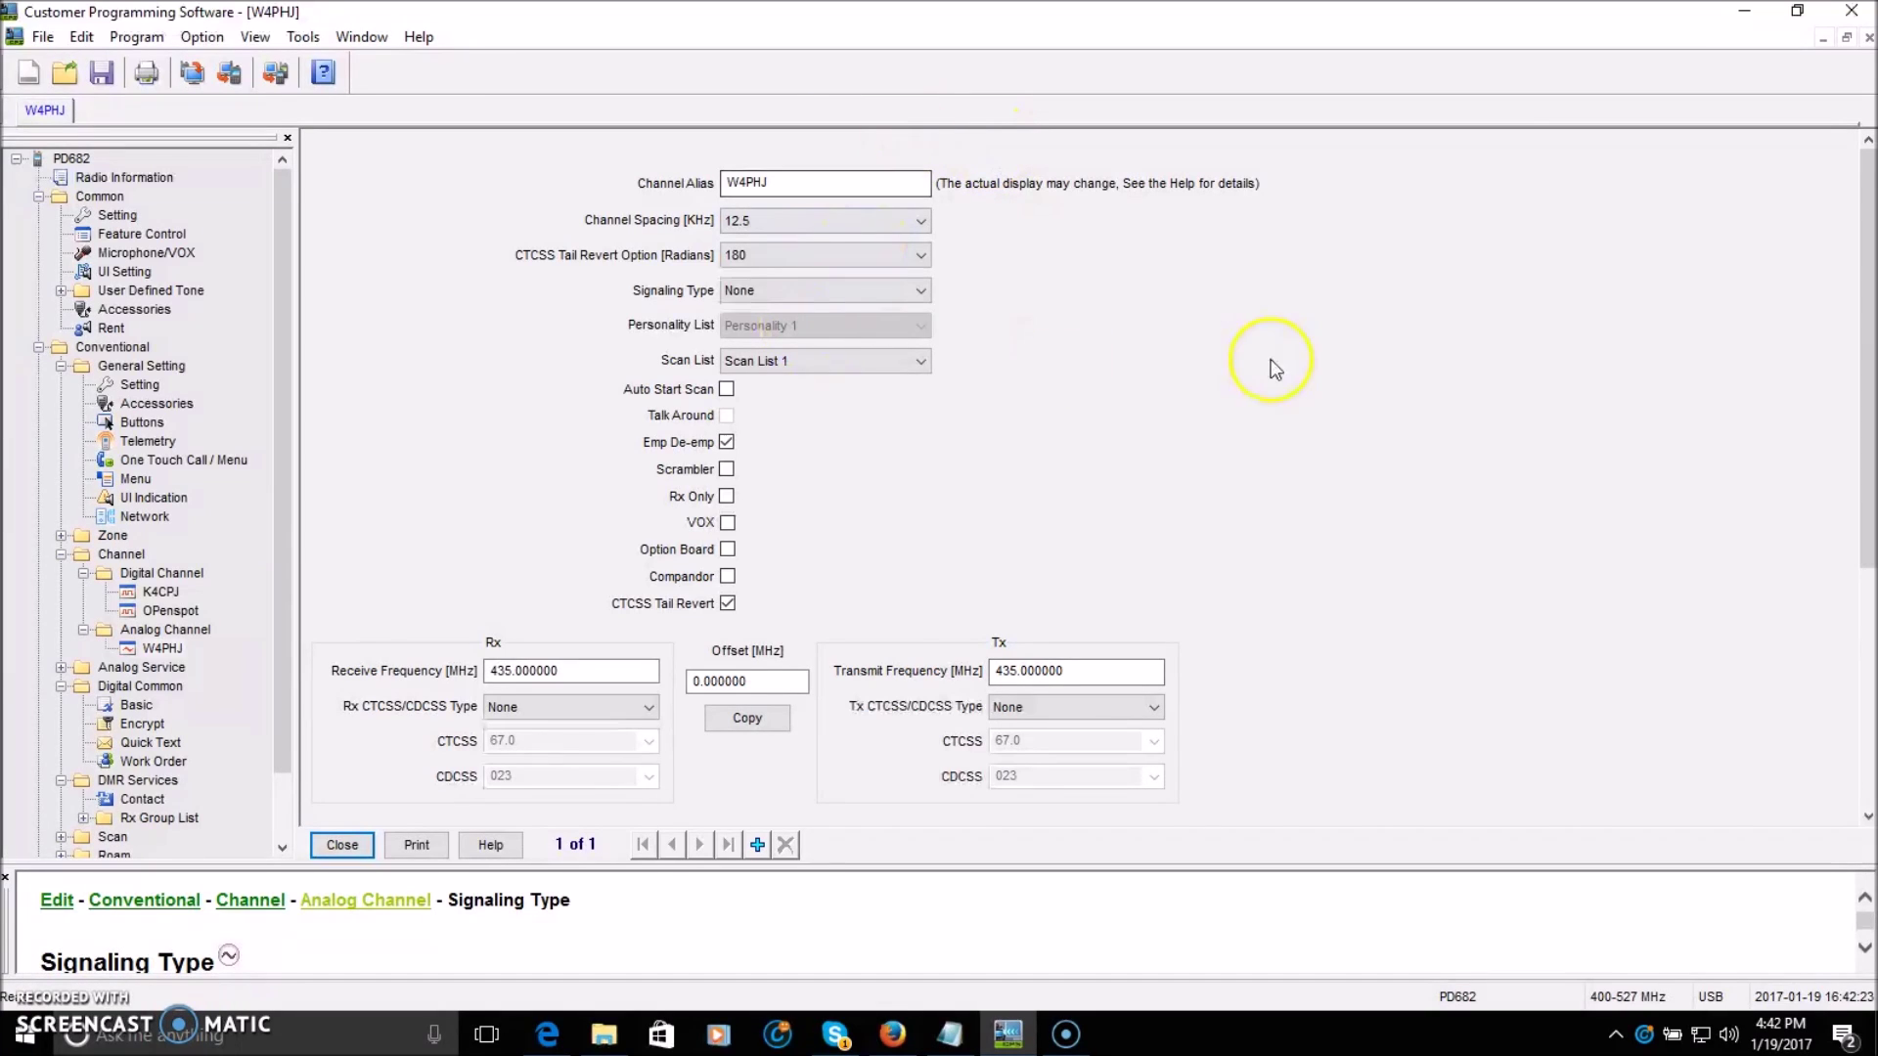
# - Set W4PHJ's receive and transmit frequencies to 444.725 MHz
pyautogui.moveTo(1870, 311); pyautogui.dragTo(1859, 399)
pyautogui.moveTo(585, 516); pyautogui.dragTo(486, 525)
pyautogui.write('444.72')
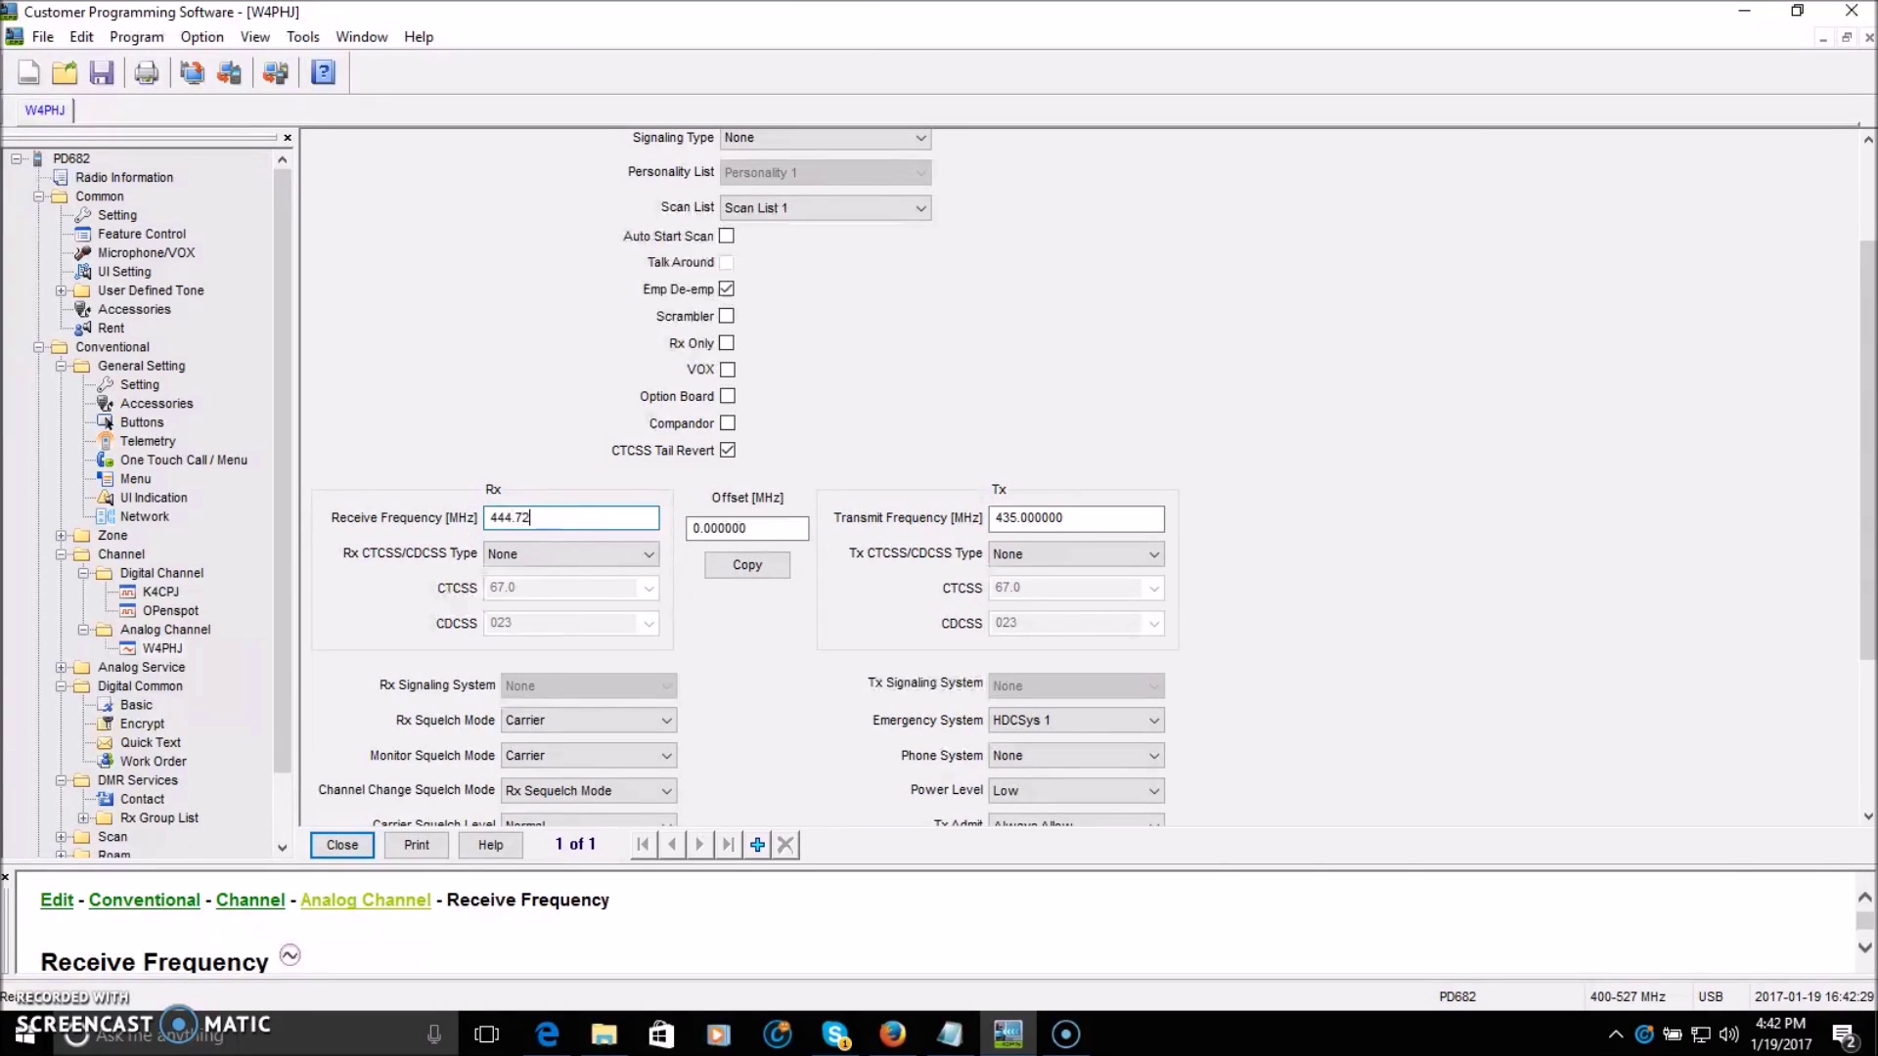
pyautogui.write('5')
pyautogui.moveTo(1102, 517); pyautogui.dragTo(943, 519)
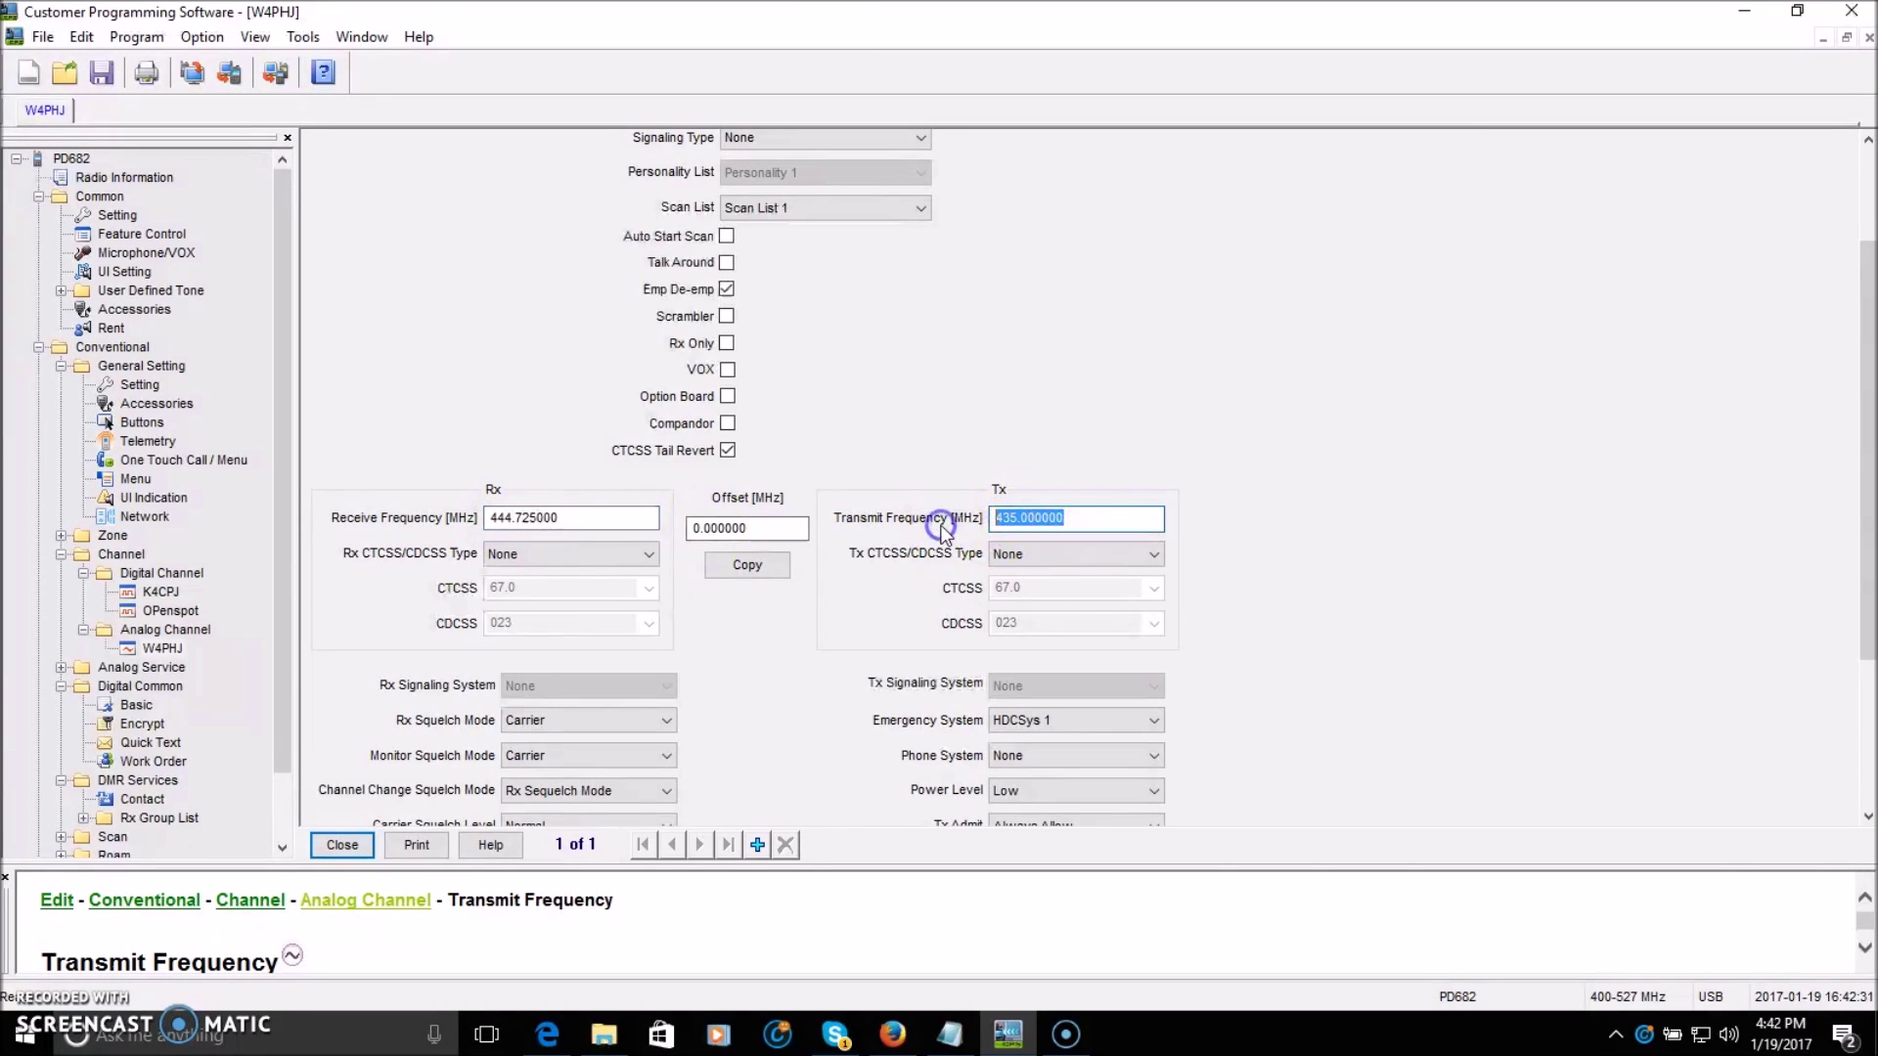
pyautogui.write('444.725')
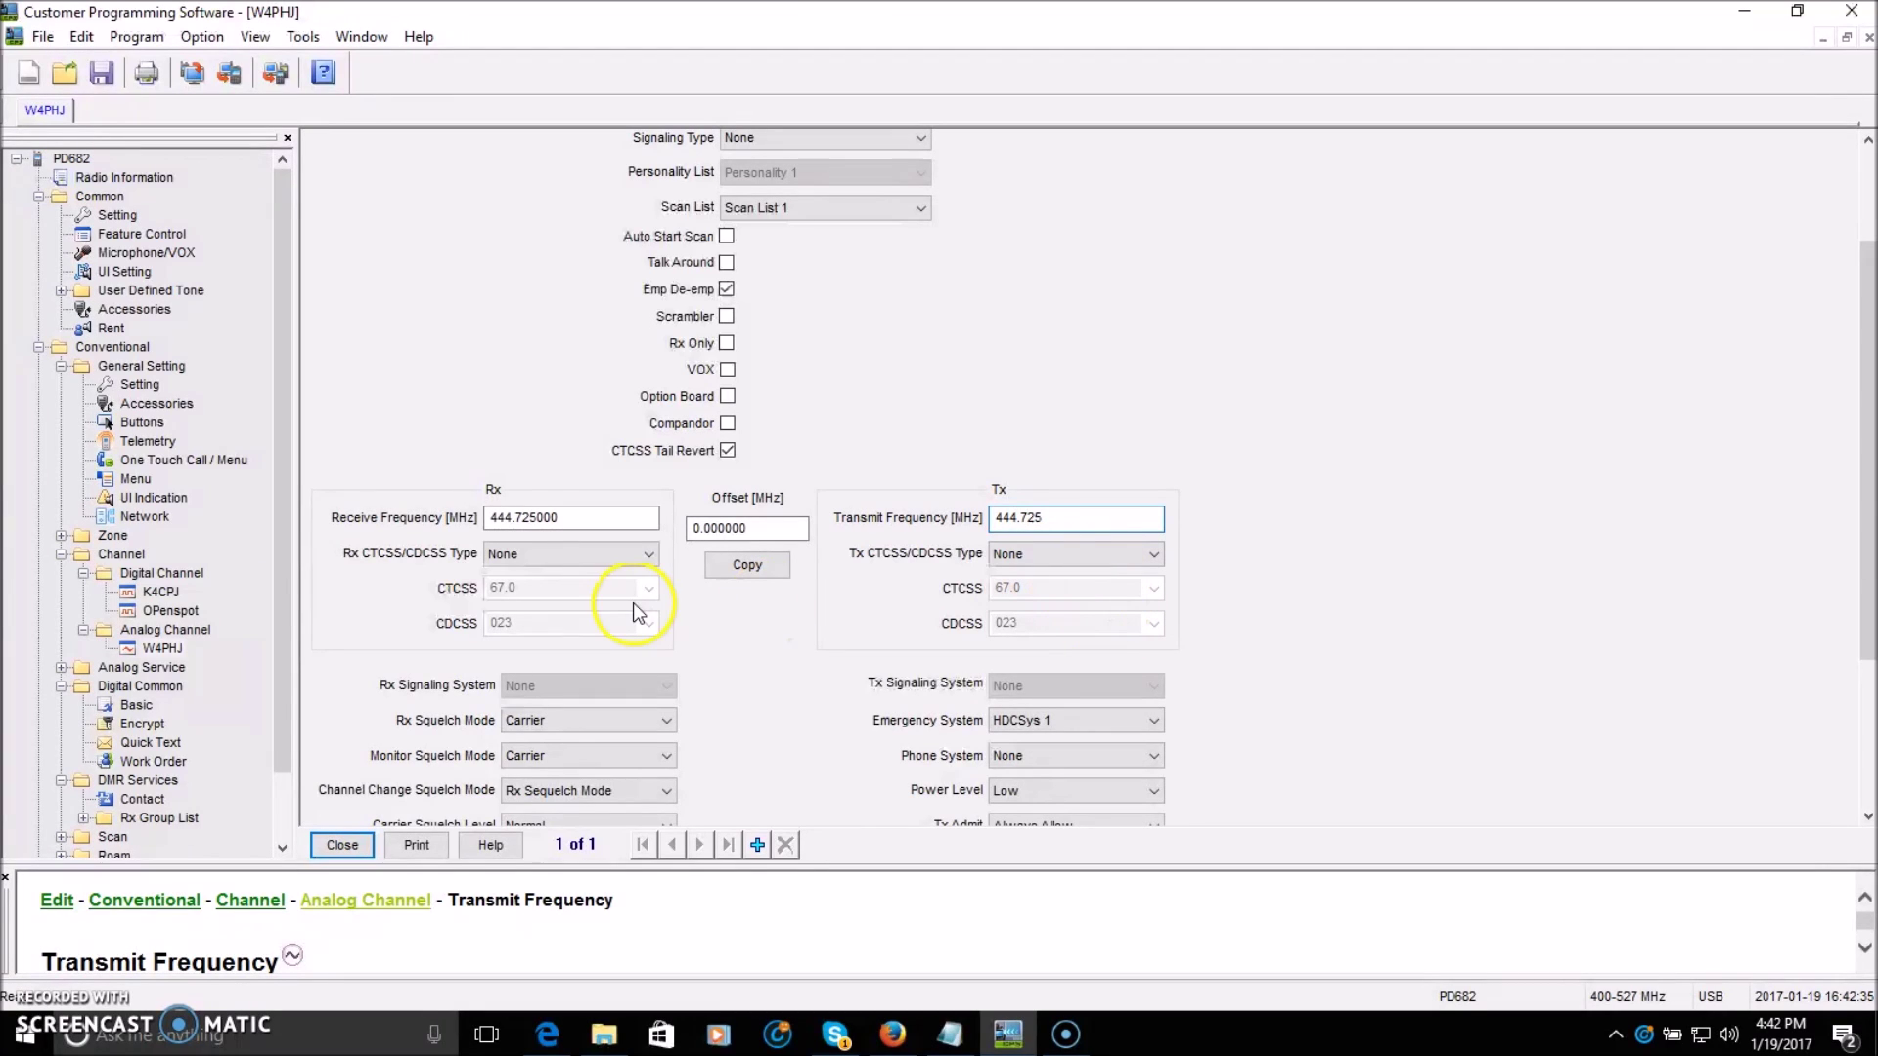
# - Set the transmit tone type to CTCSS with a 107.2 tone
pyautogui.click(1158, 554)
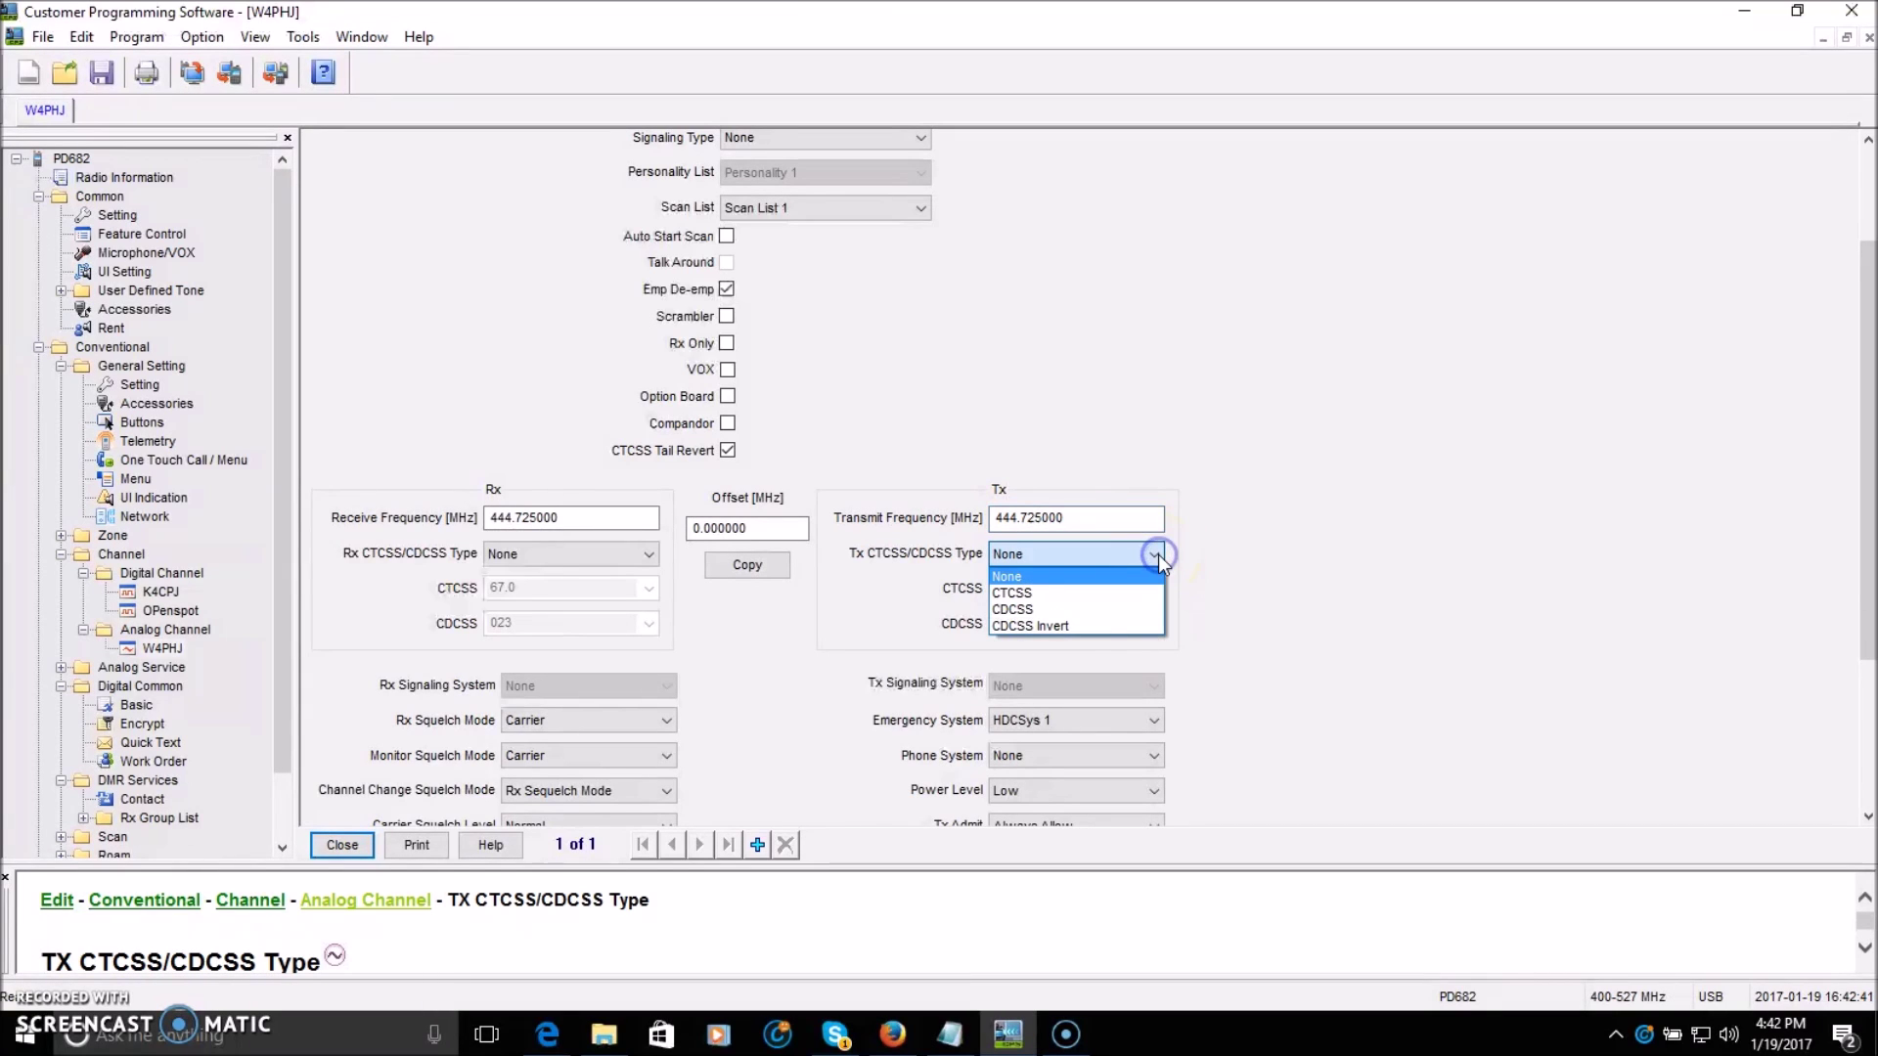
pyautogui.click(1017, 592)
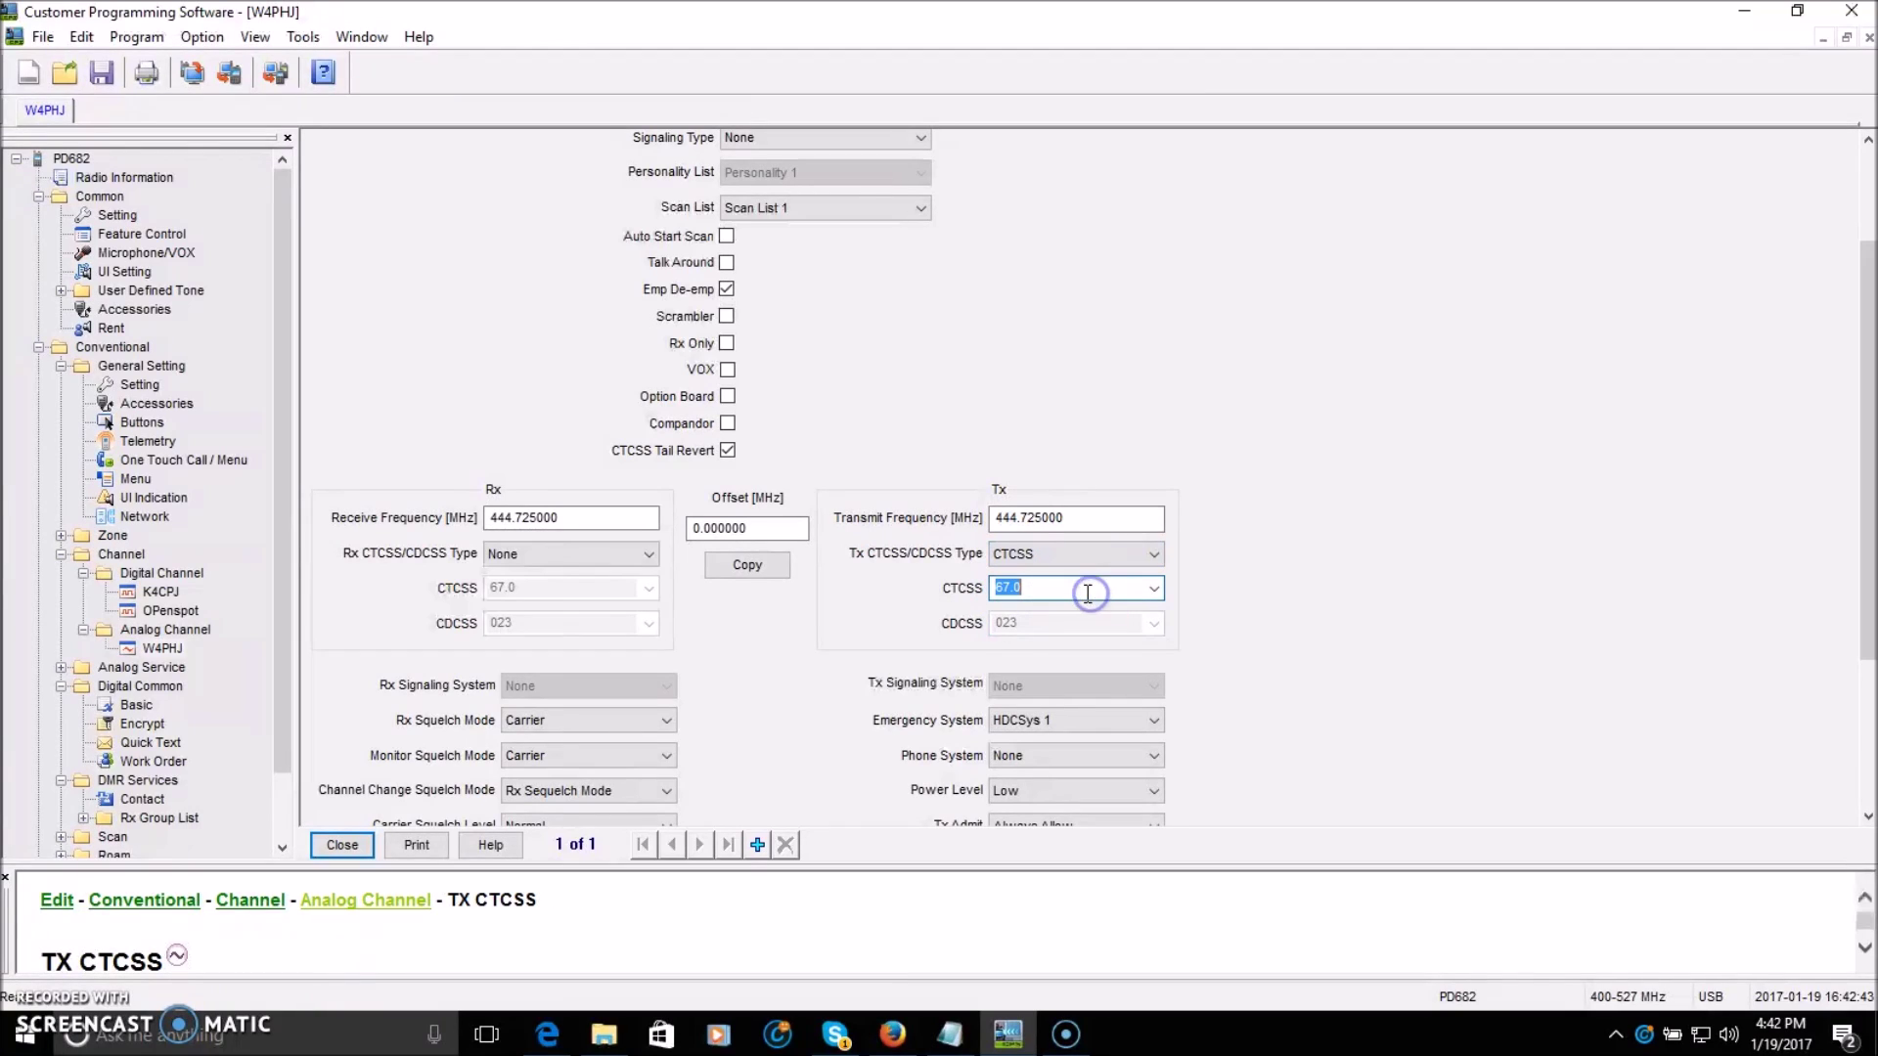
pyautogui.click(1158, 588)
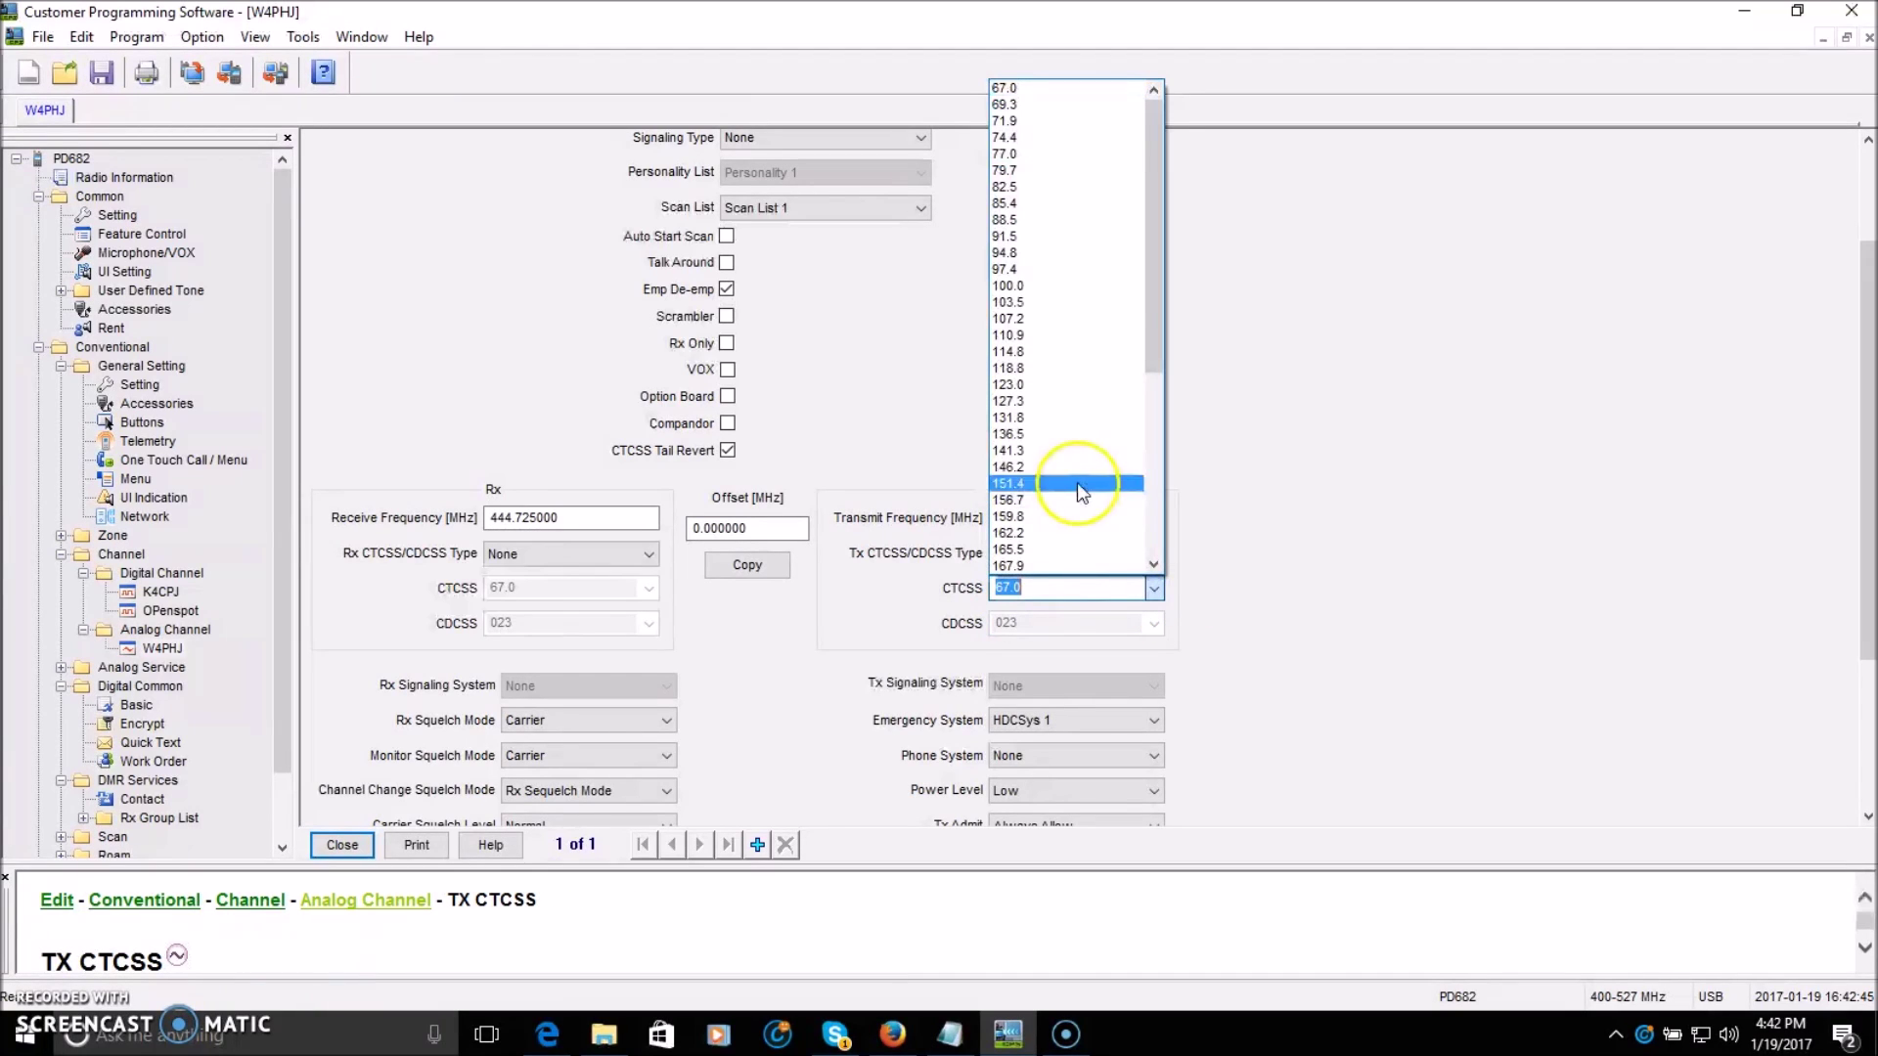
pyautogui.click(1073, 323)
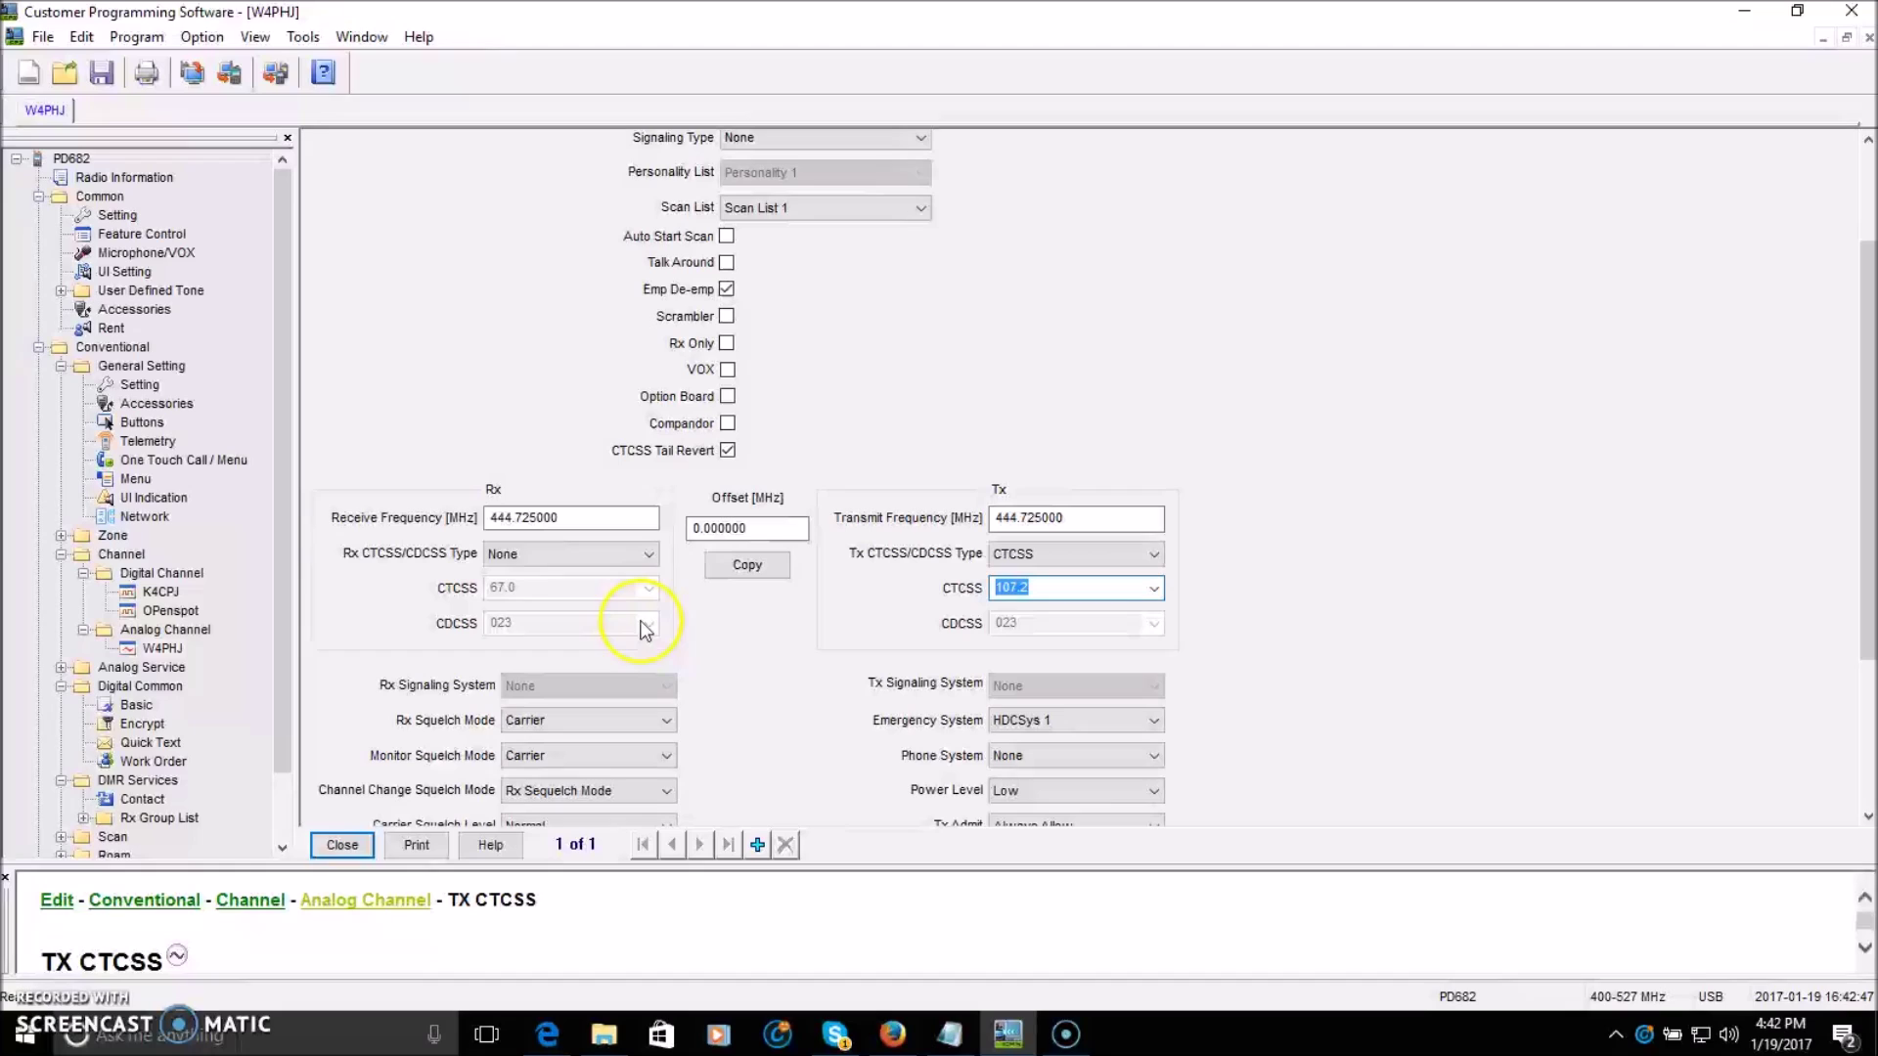
# - Set the receive tone type to CTCSS with a 107.2 tone
pyautogui.click(649, 556)
pyautogui.click(607, 591)
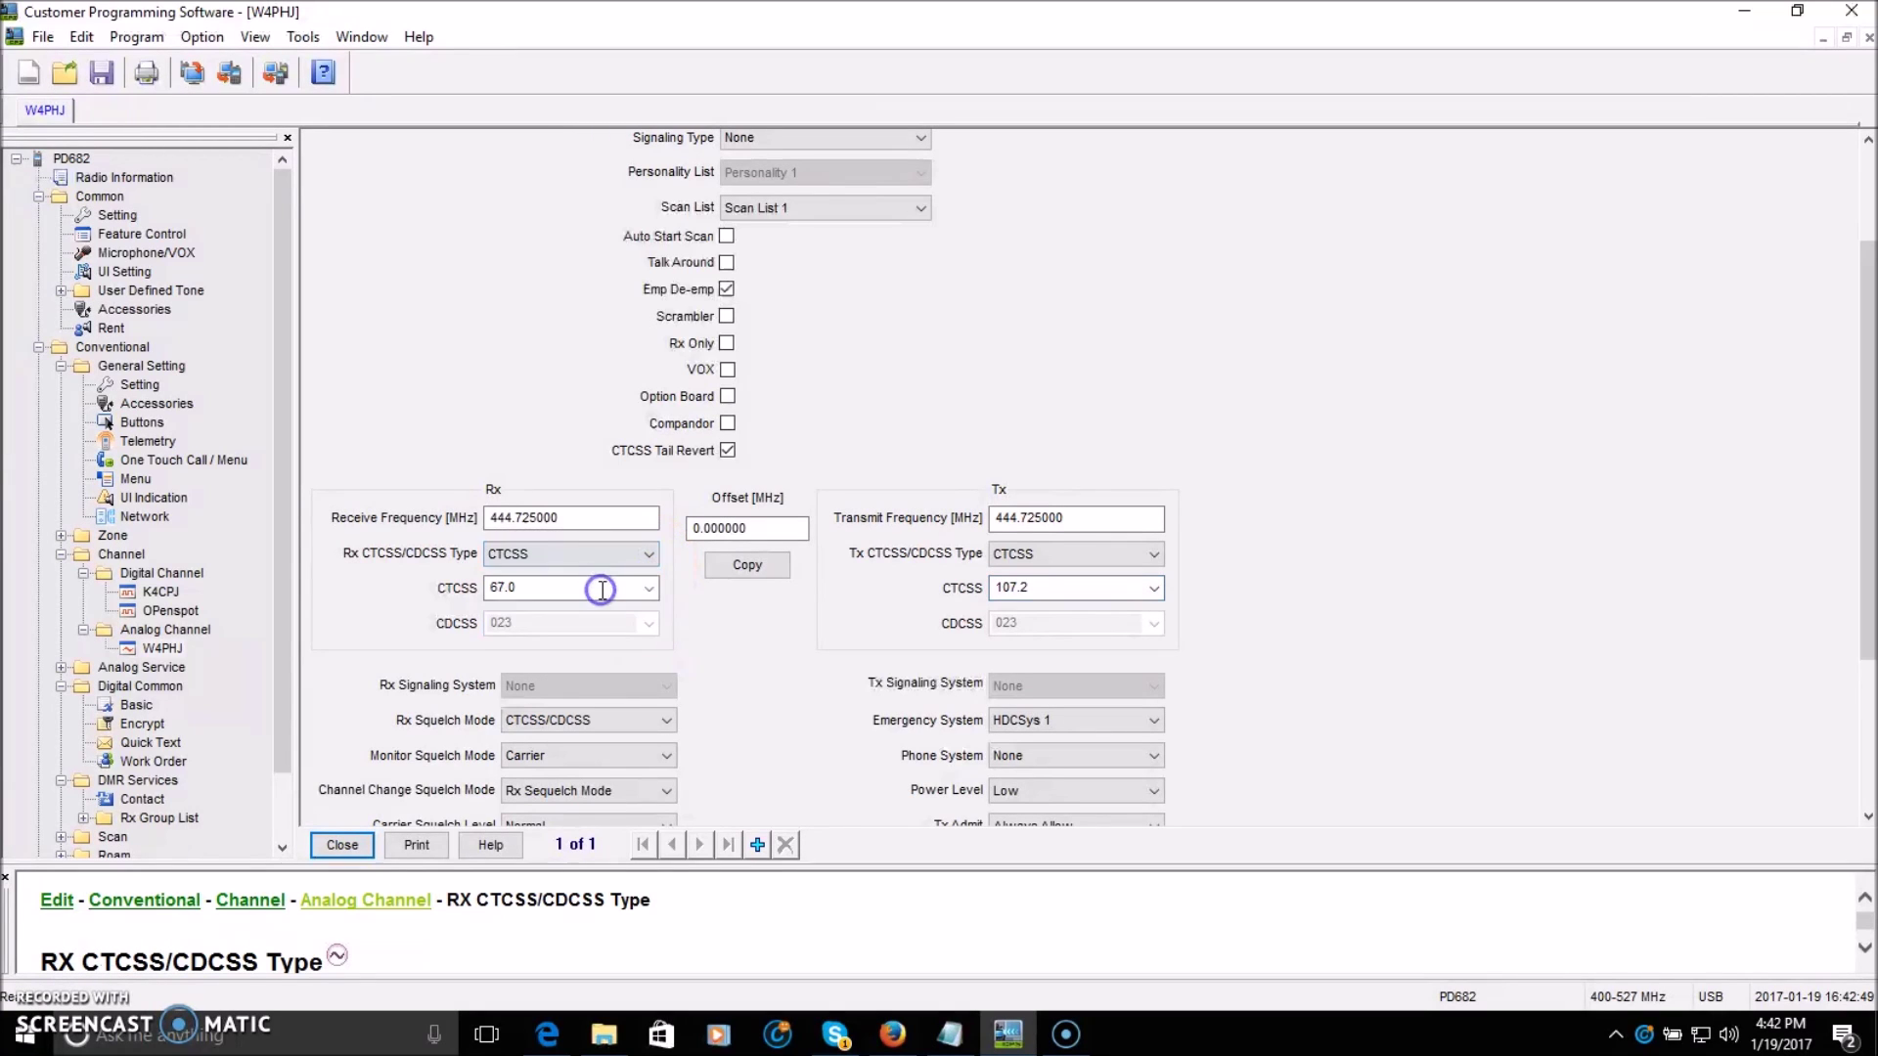
pyautogui.click(648, 589)
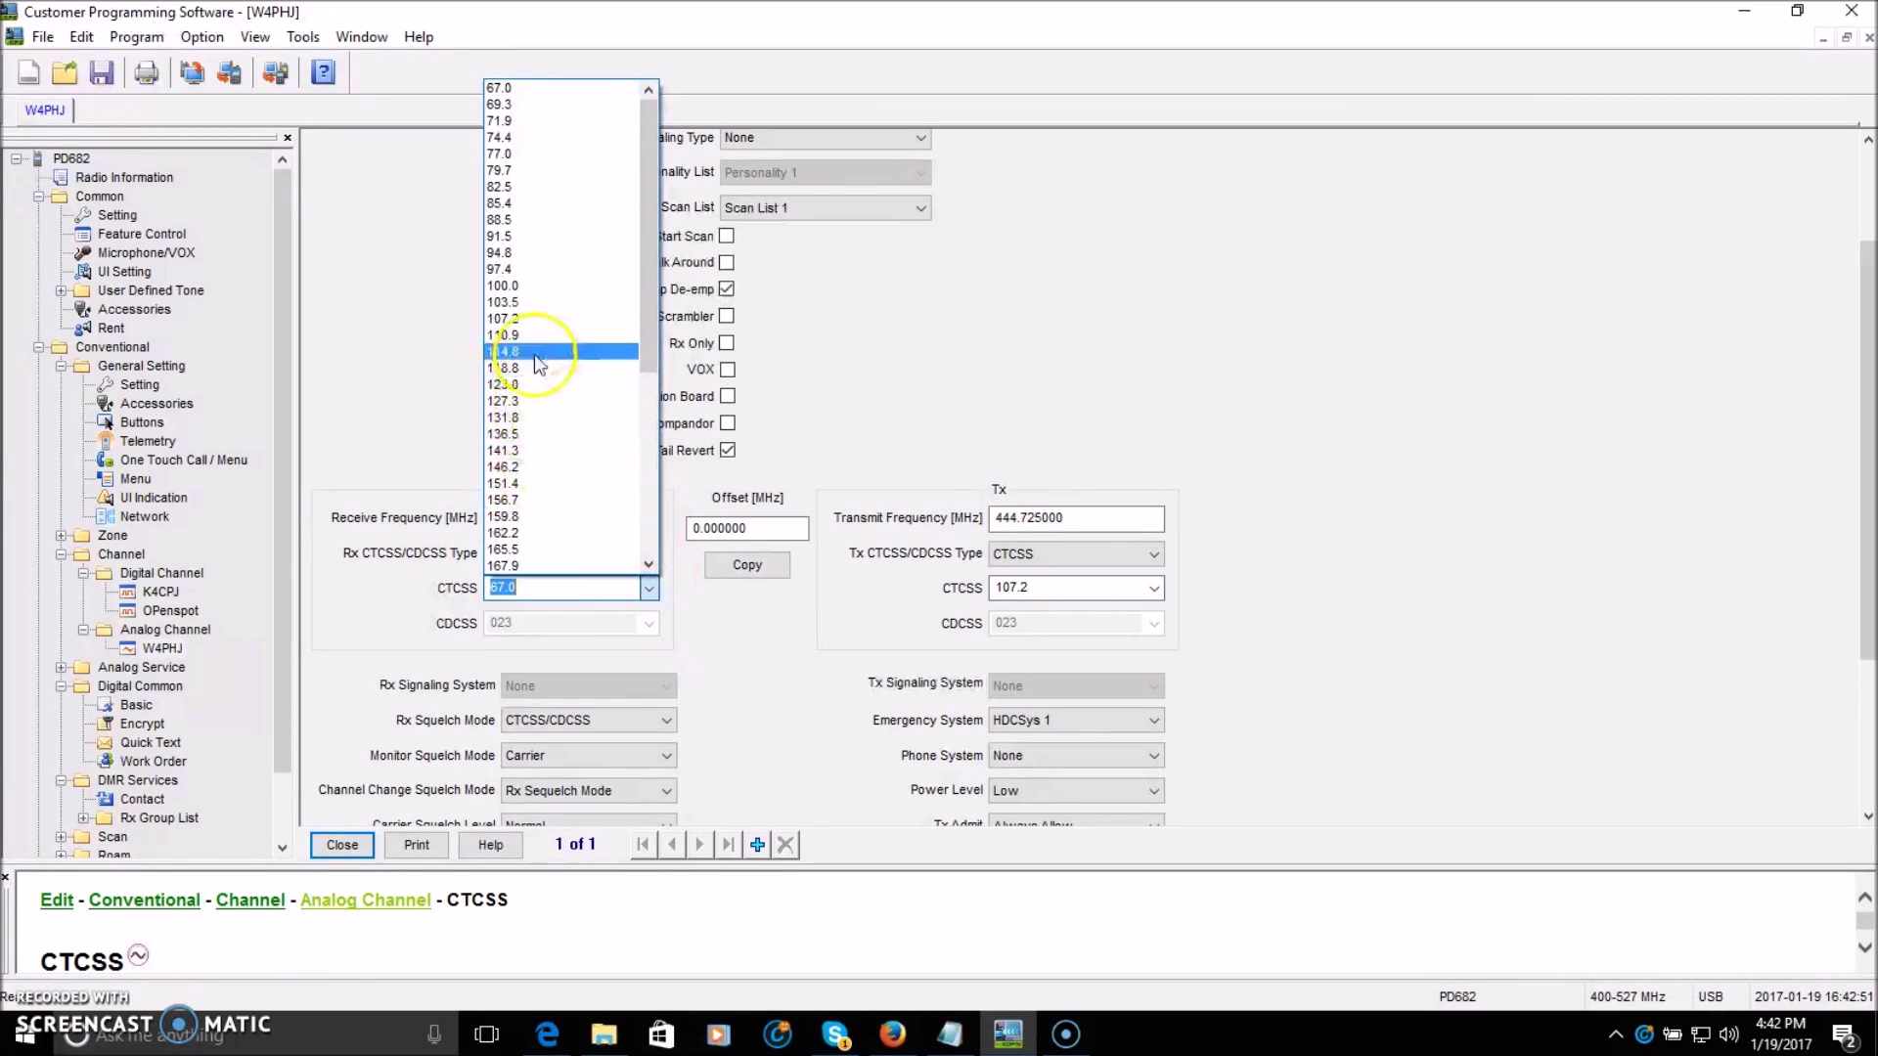
pyautogui.click(533, 320)
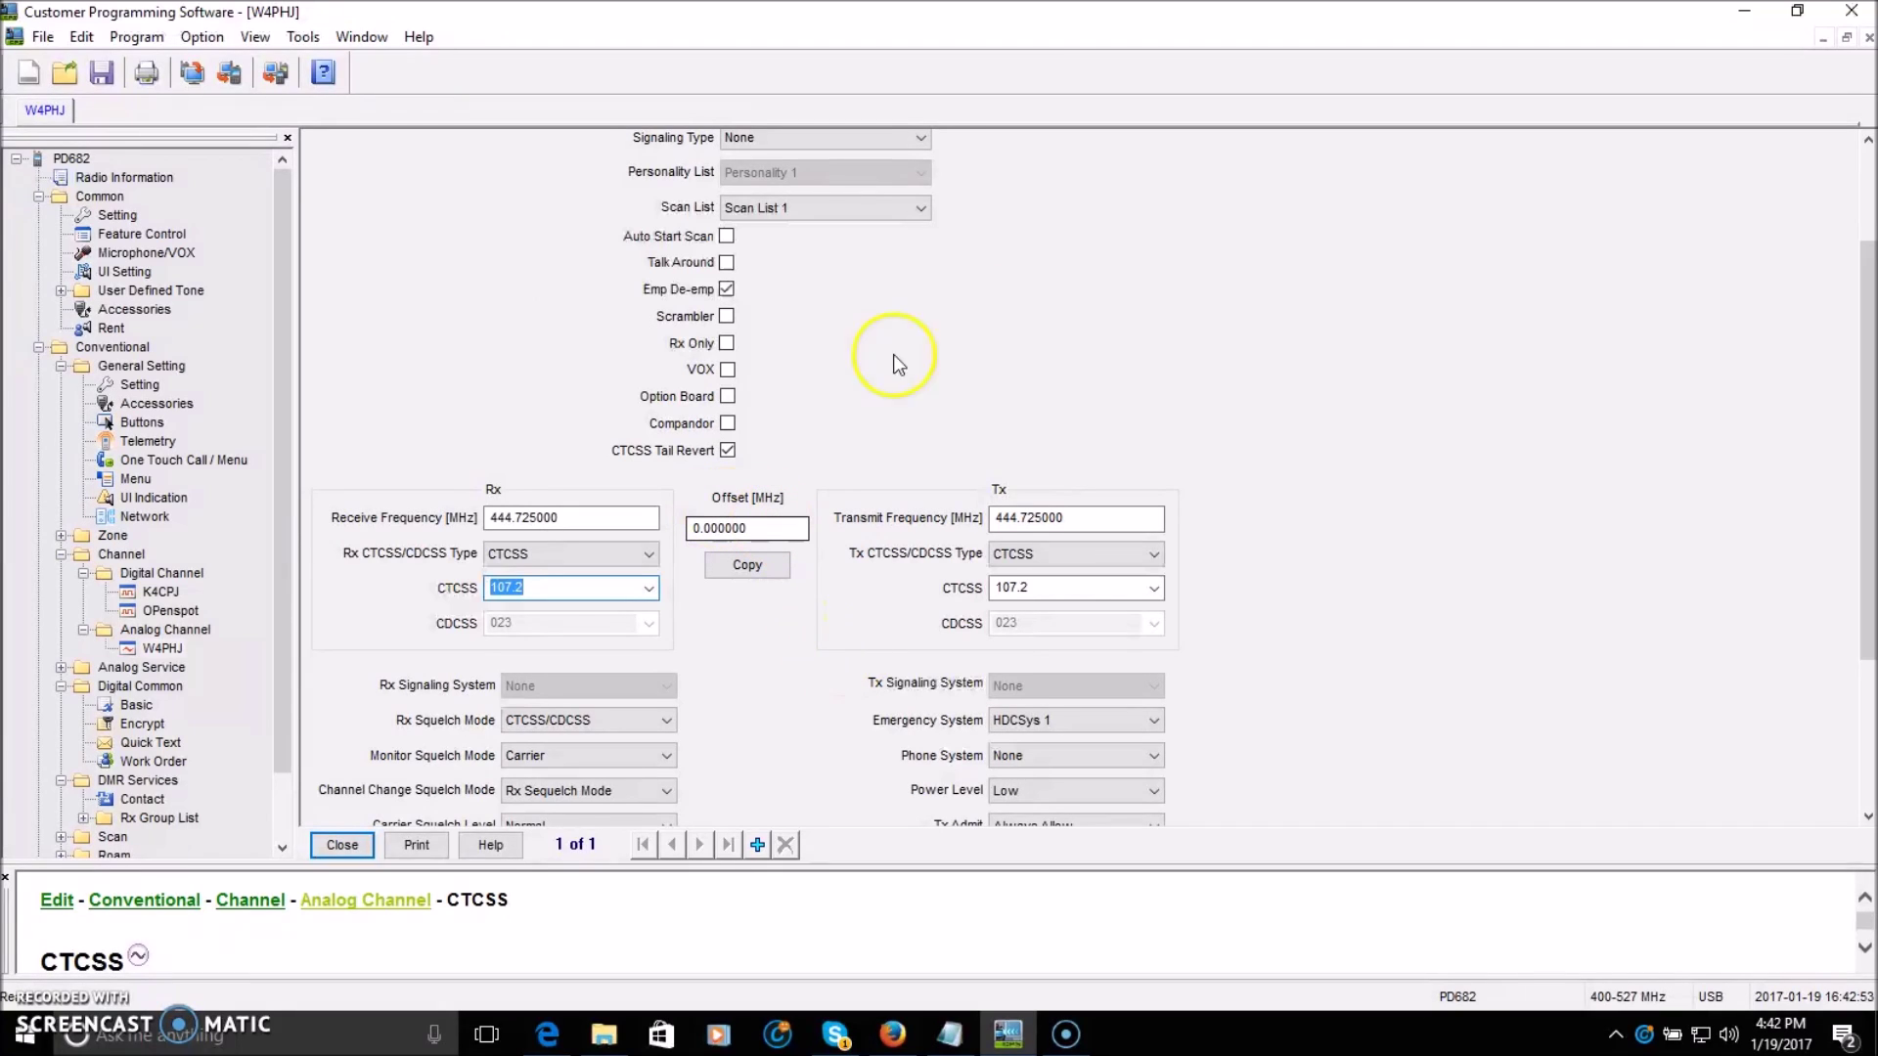
pyautogui.moveTo(1868, 482); pyautogui.dragTo(1870, 337)
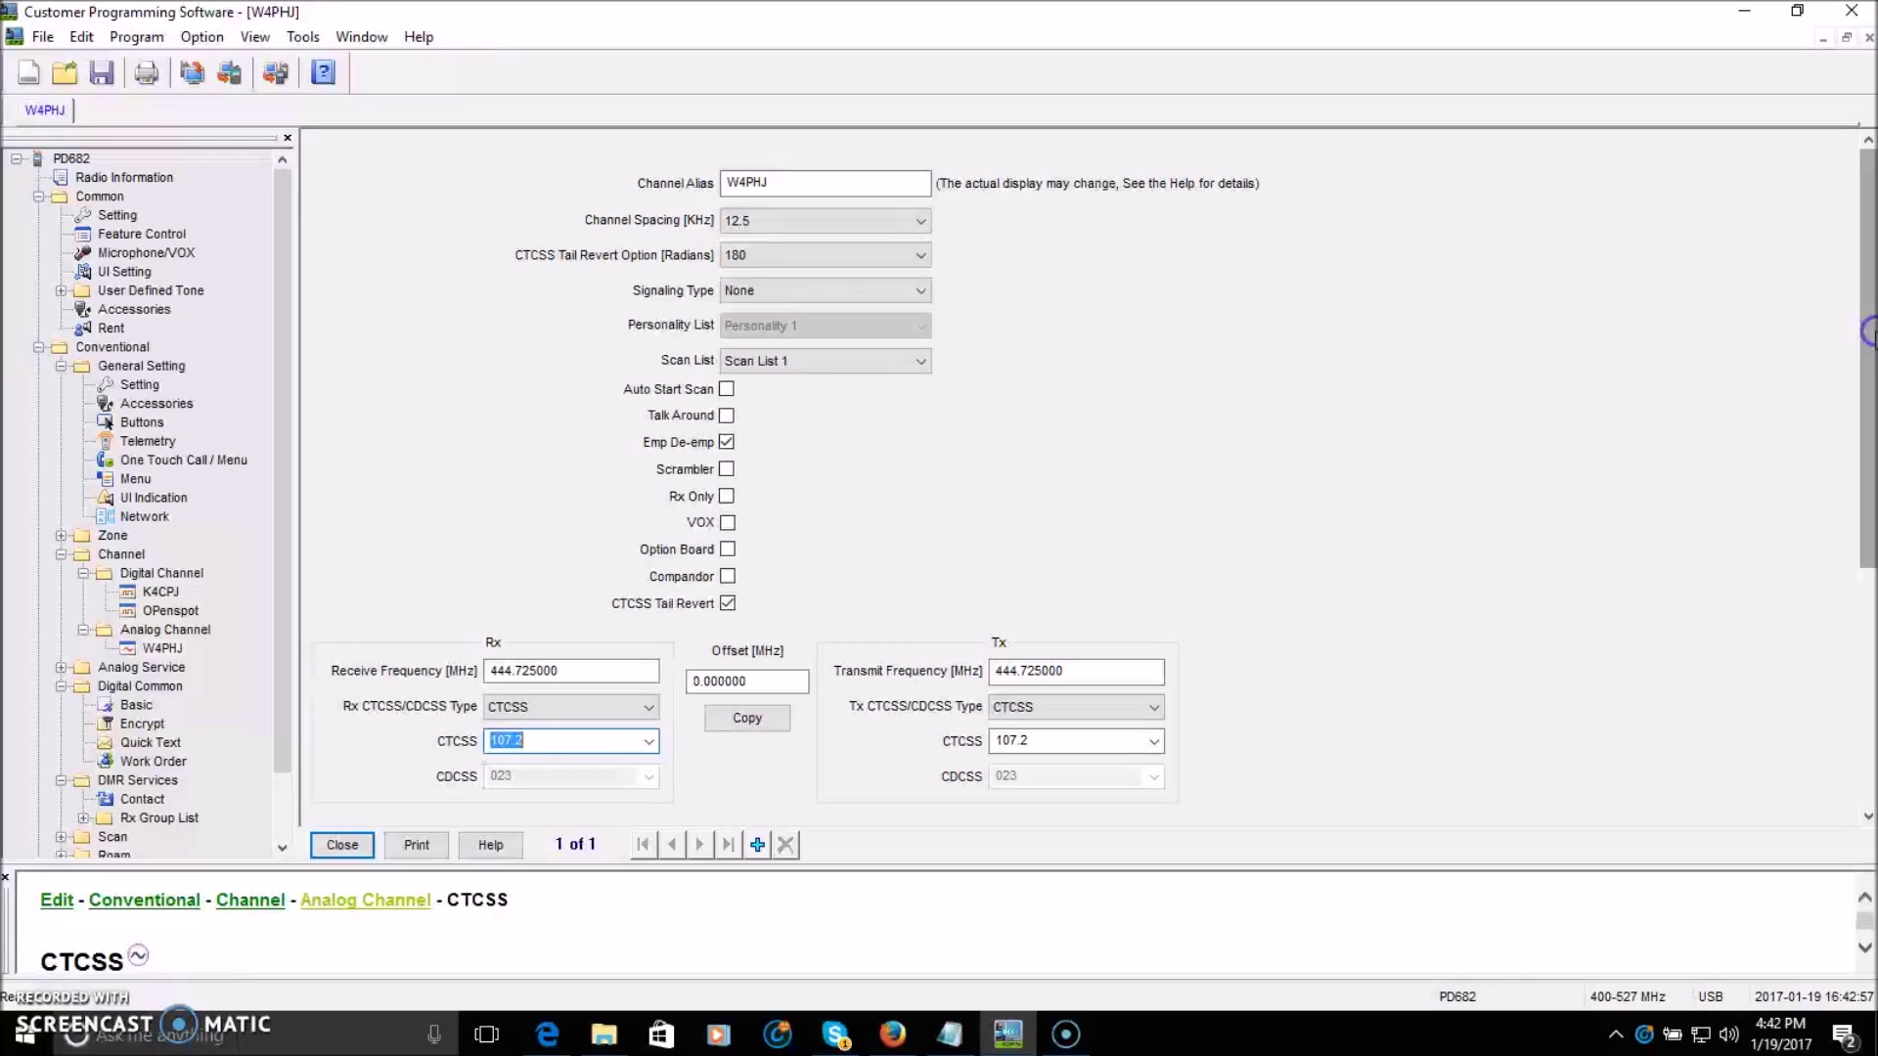
pyautogui.scroll(-3, 1024, 626)
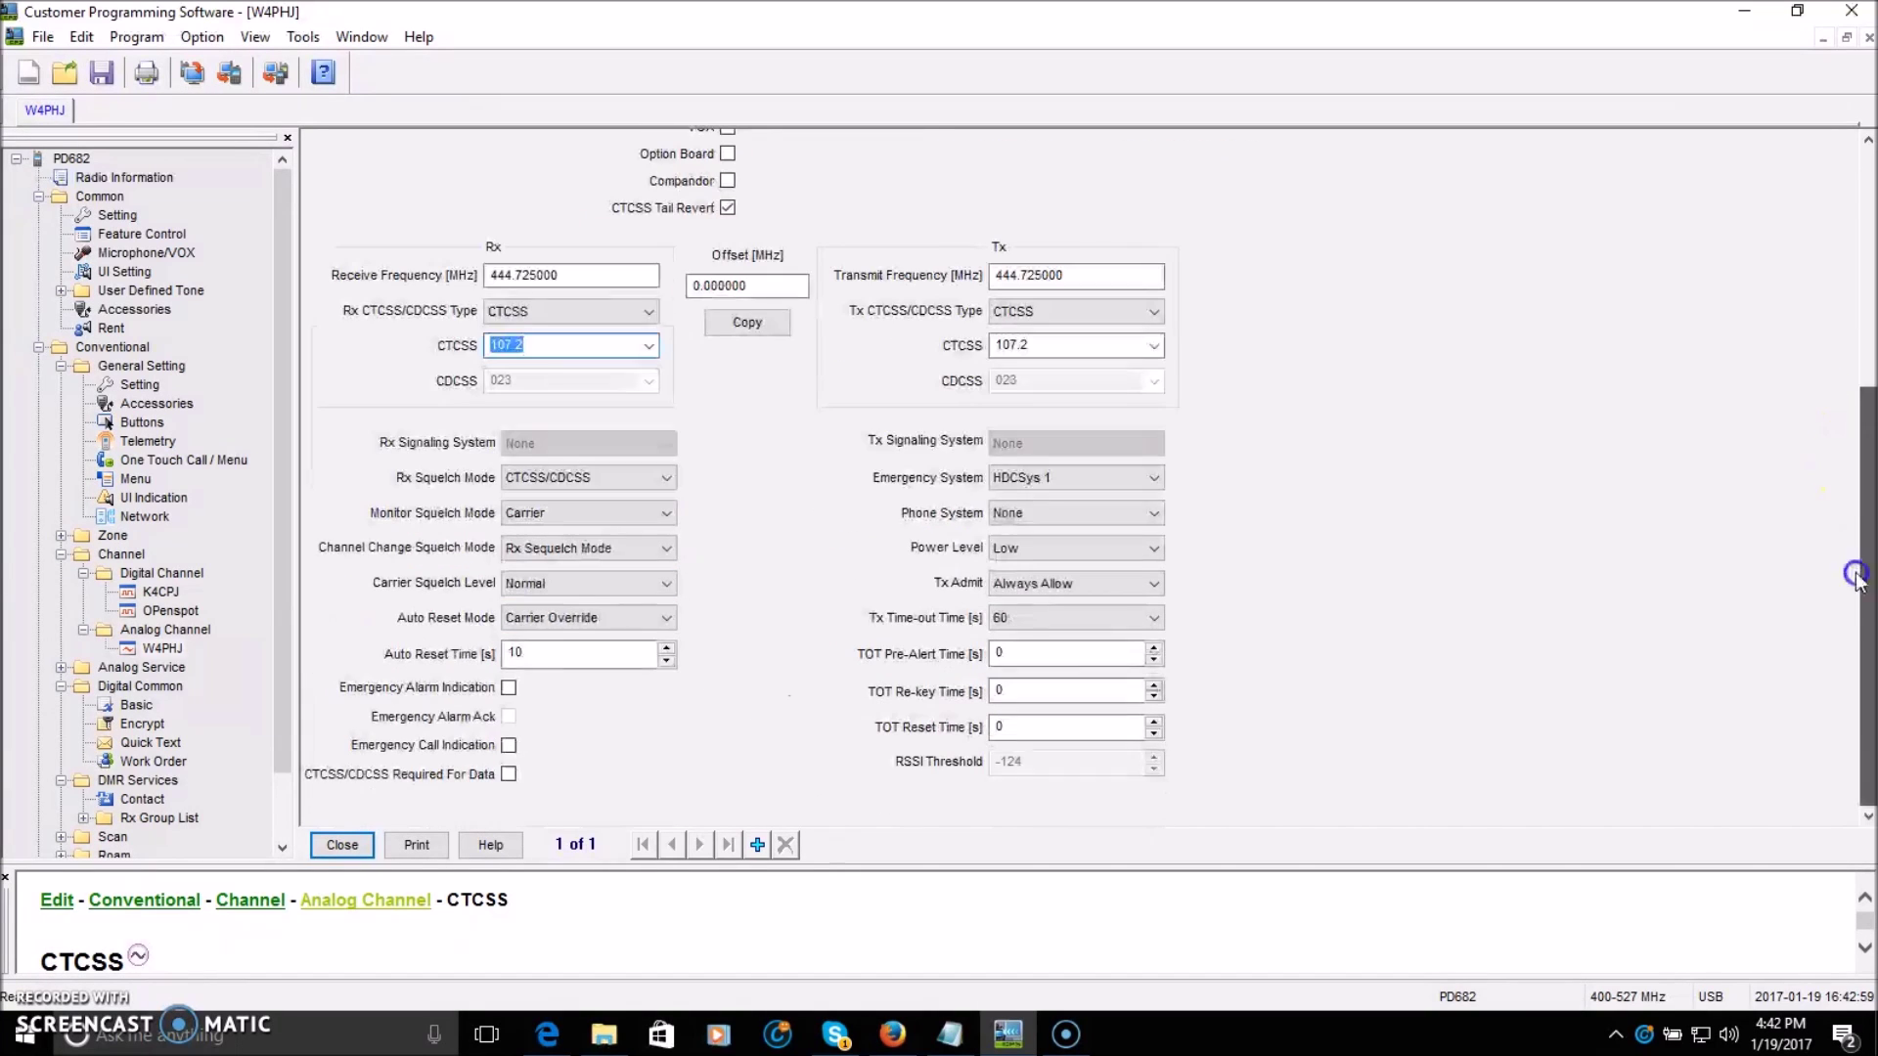
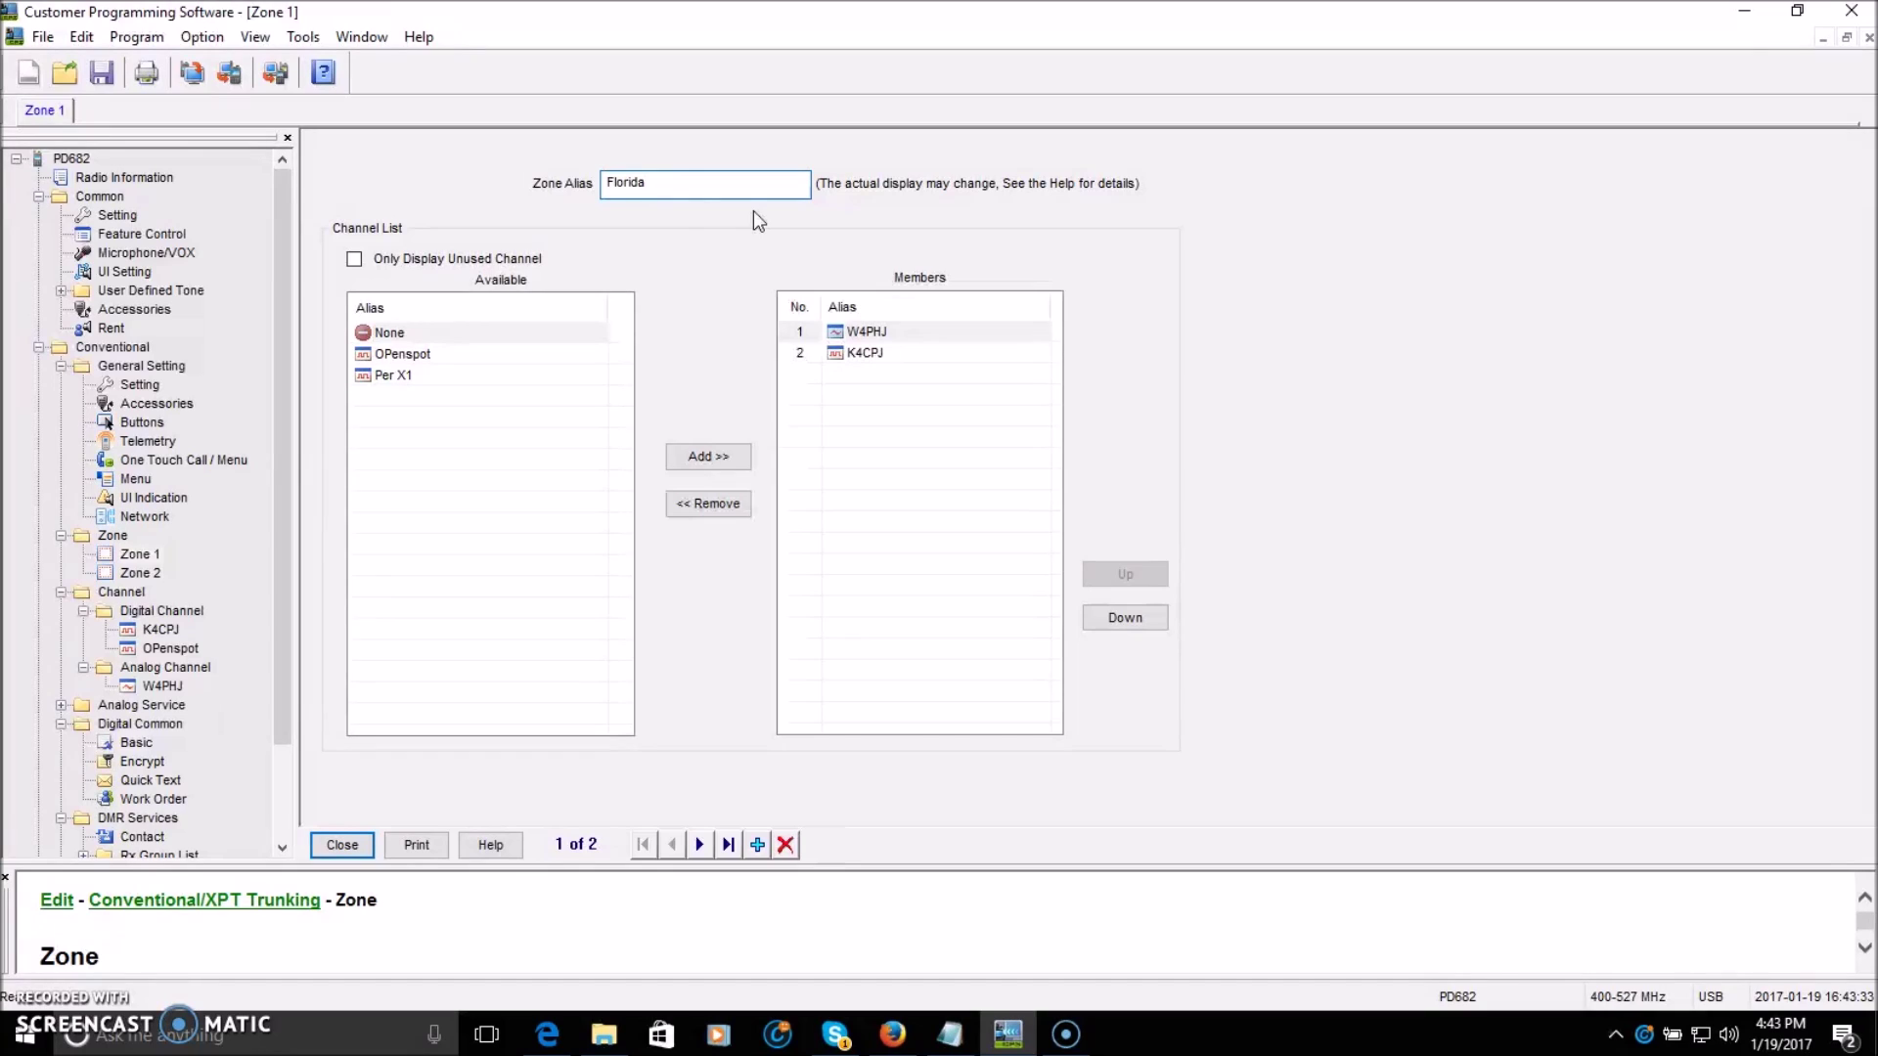
pyautogui.click(681, 190)
# - Close the Florida zone, then rename the second zone to 'Hotspot'
pyautogui.click(350, 841)
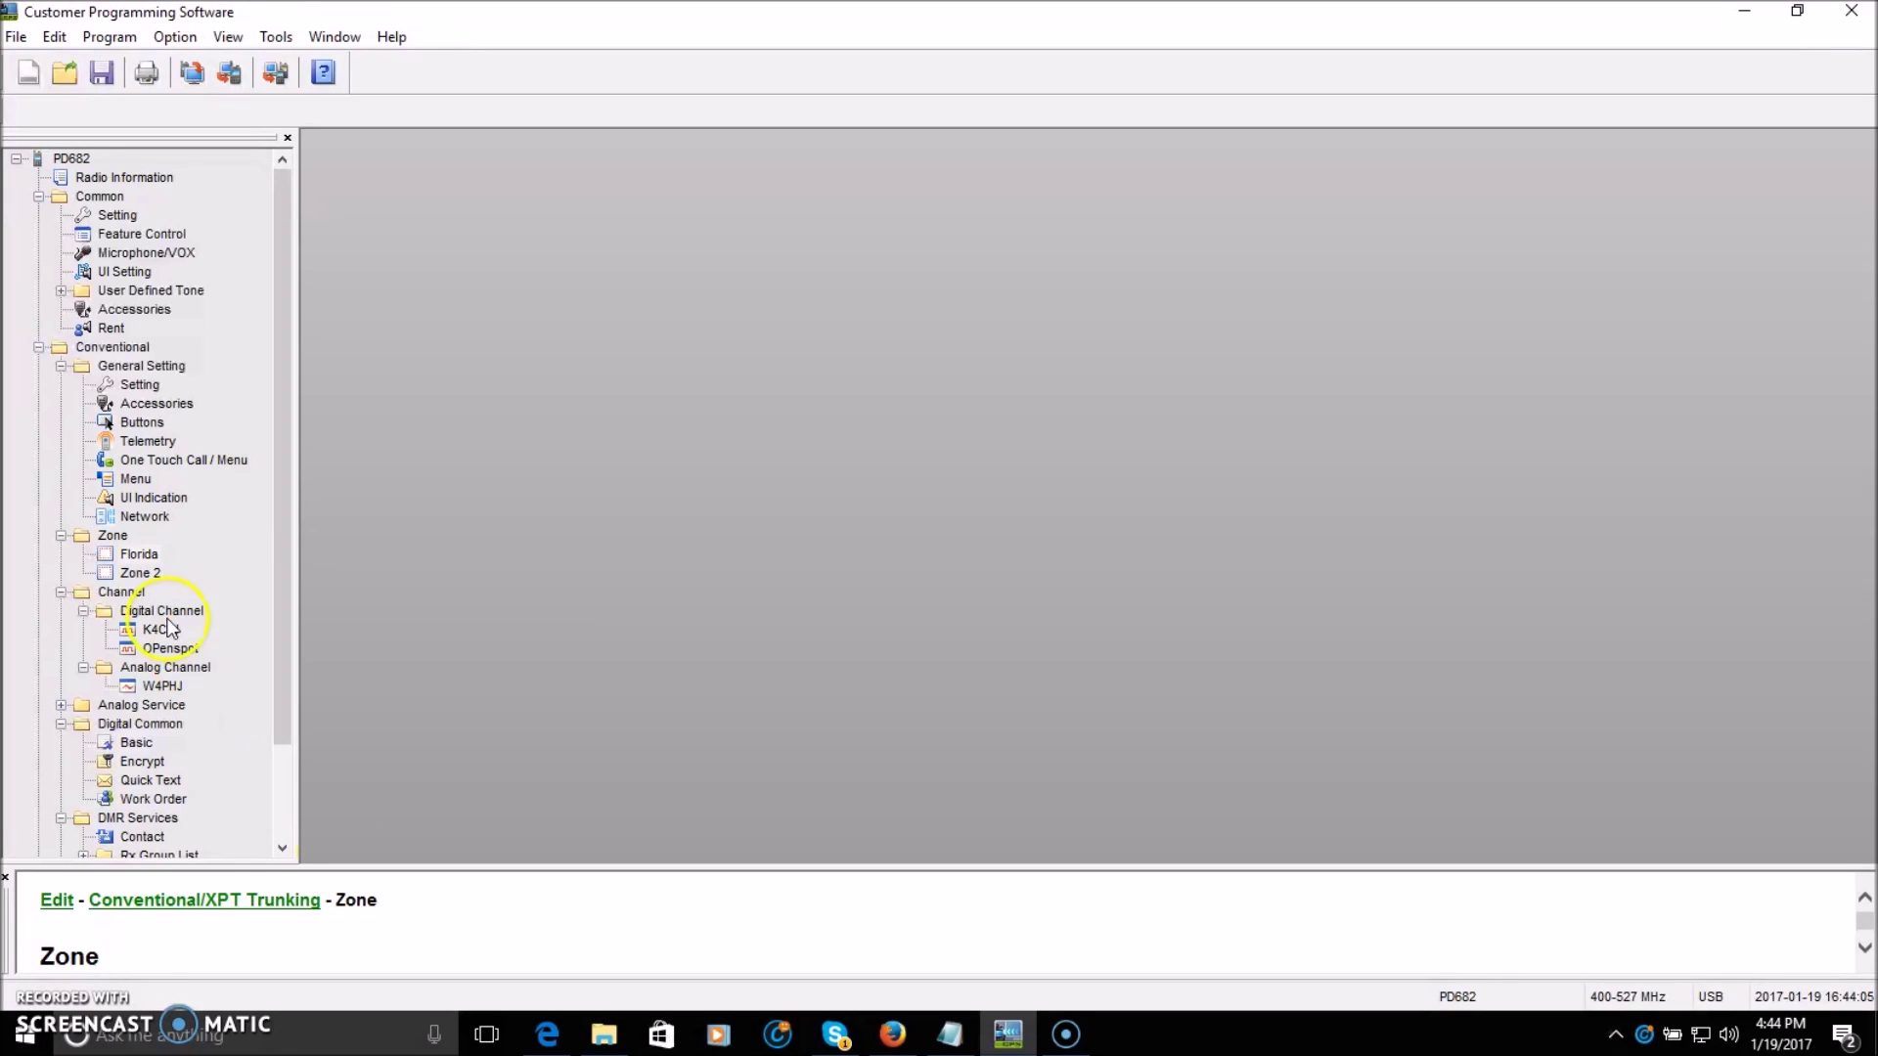
pyautogui.doubleClick(138, 571)
pyautogui.moveTo(685, 182); pyautogui.dragTo(556, 182)
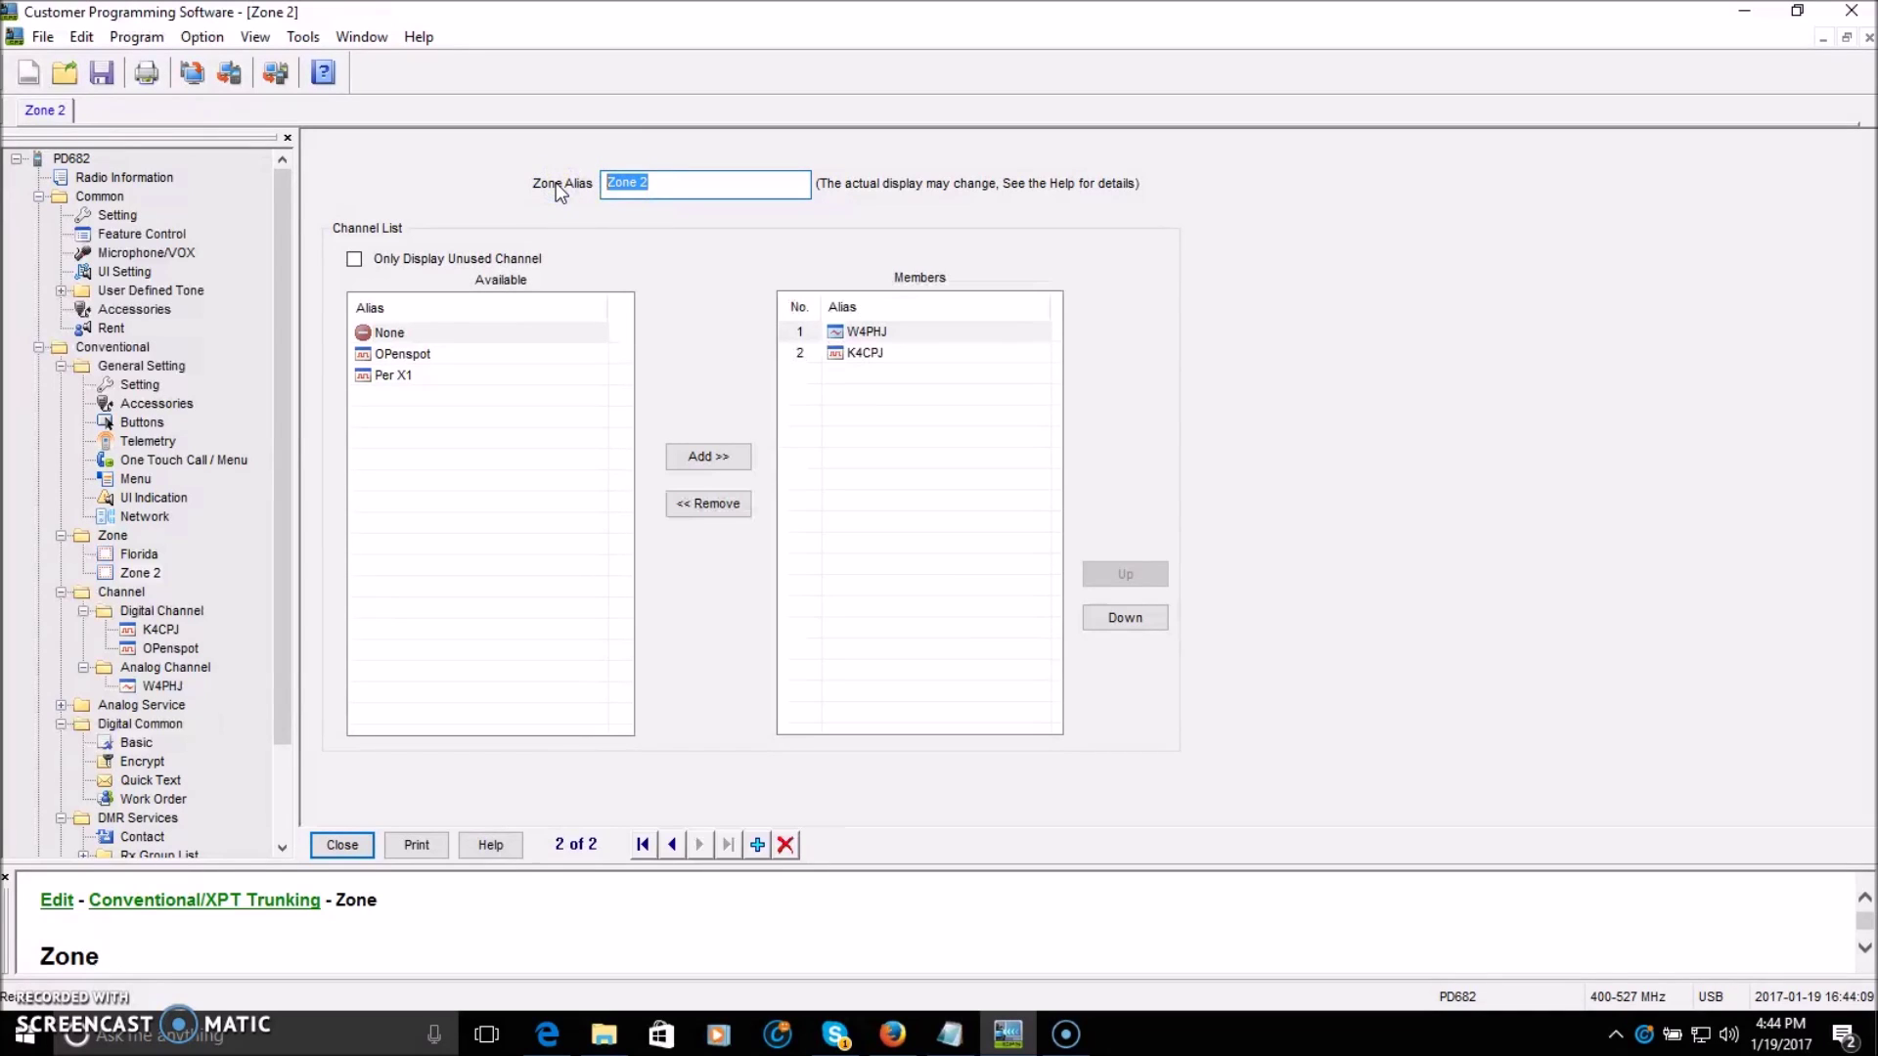
pyautogui.write('HOtspot')
pyautogui.moveTo(625, 182); pyautogui.dragTo(615, 182)
pyautogui.press('BackSpace')
pyautogui.write('o')
# - Remove W4PHJ and K4CPJ from Hotspot, add OPenspot as its only channel, and close
pyautogui.click(827, 332)
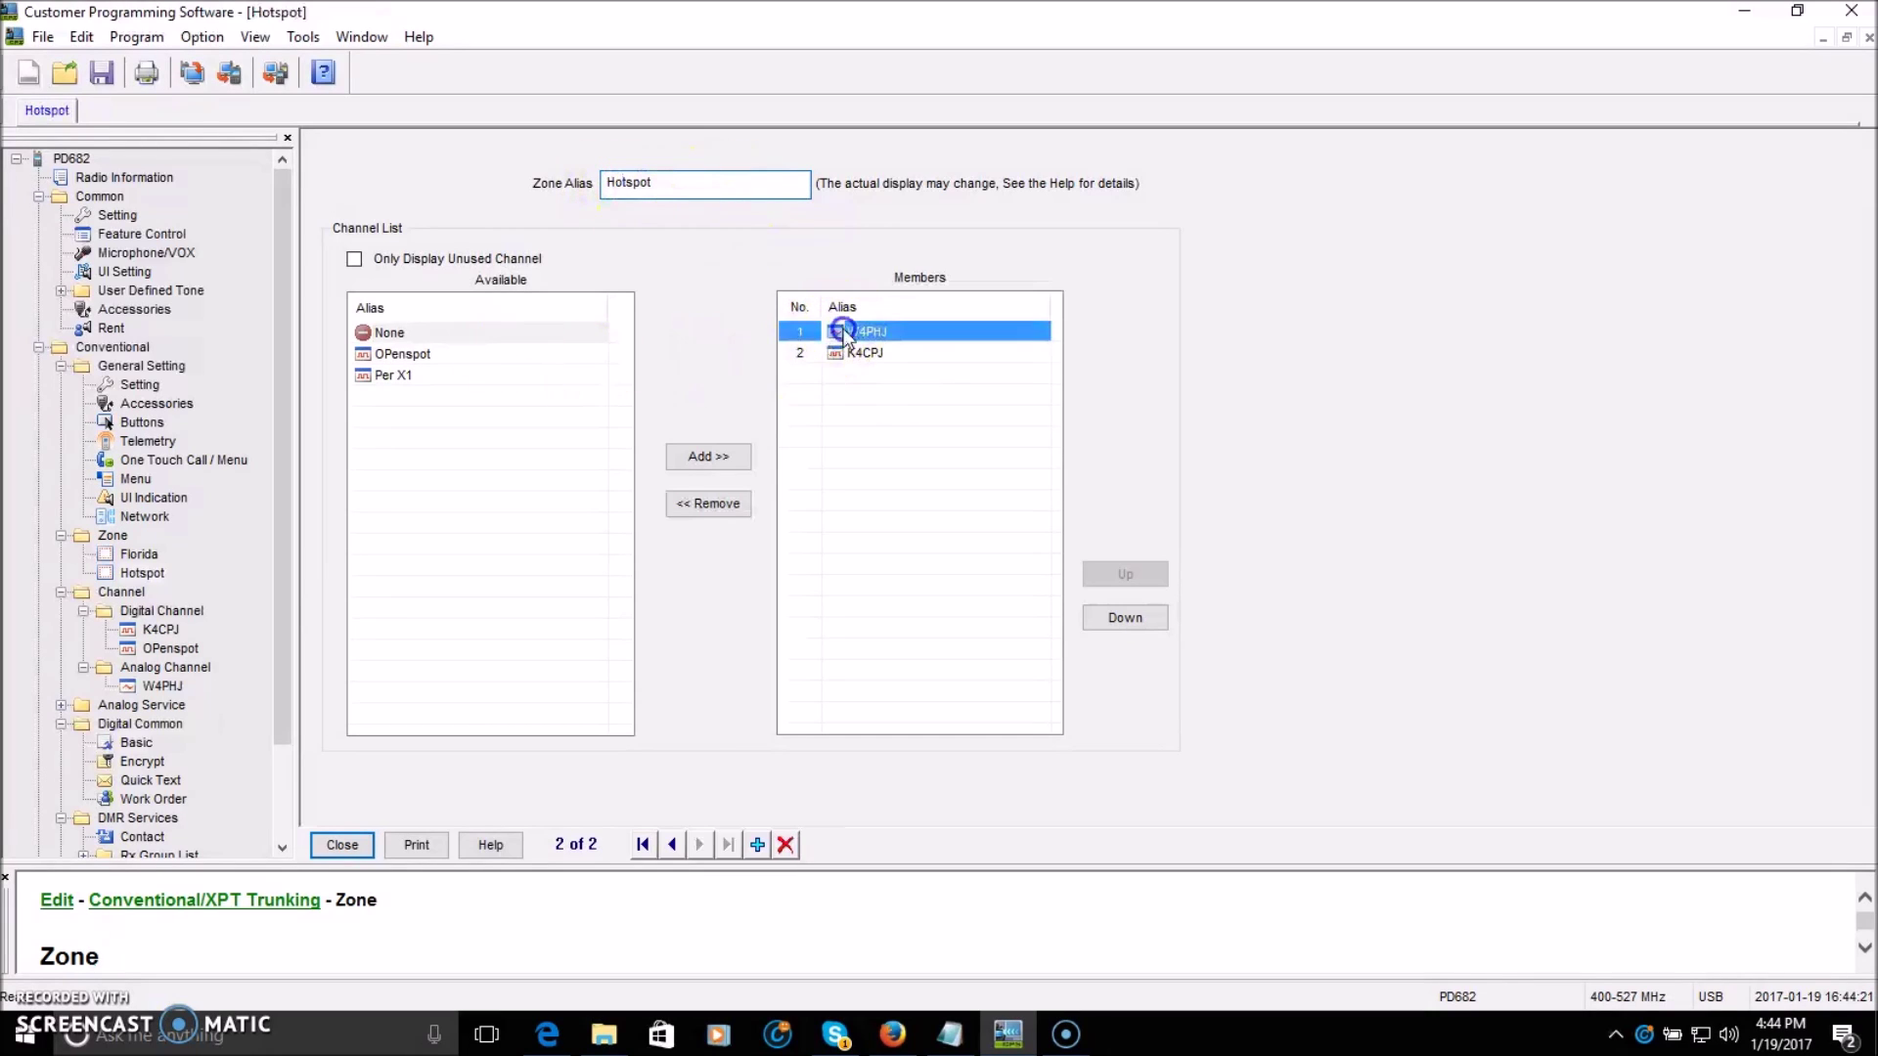
pyautogui.click(704, 502)
pyautogui.click(857, 338)
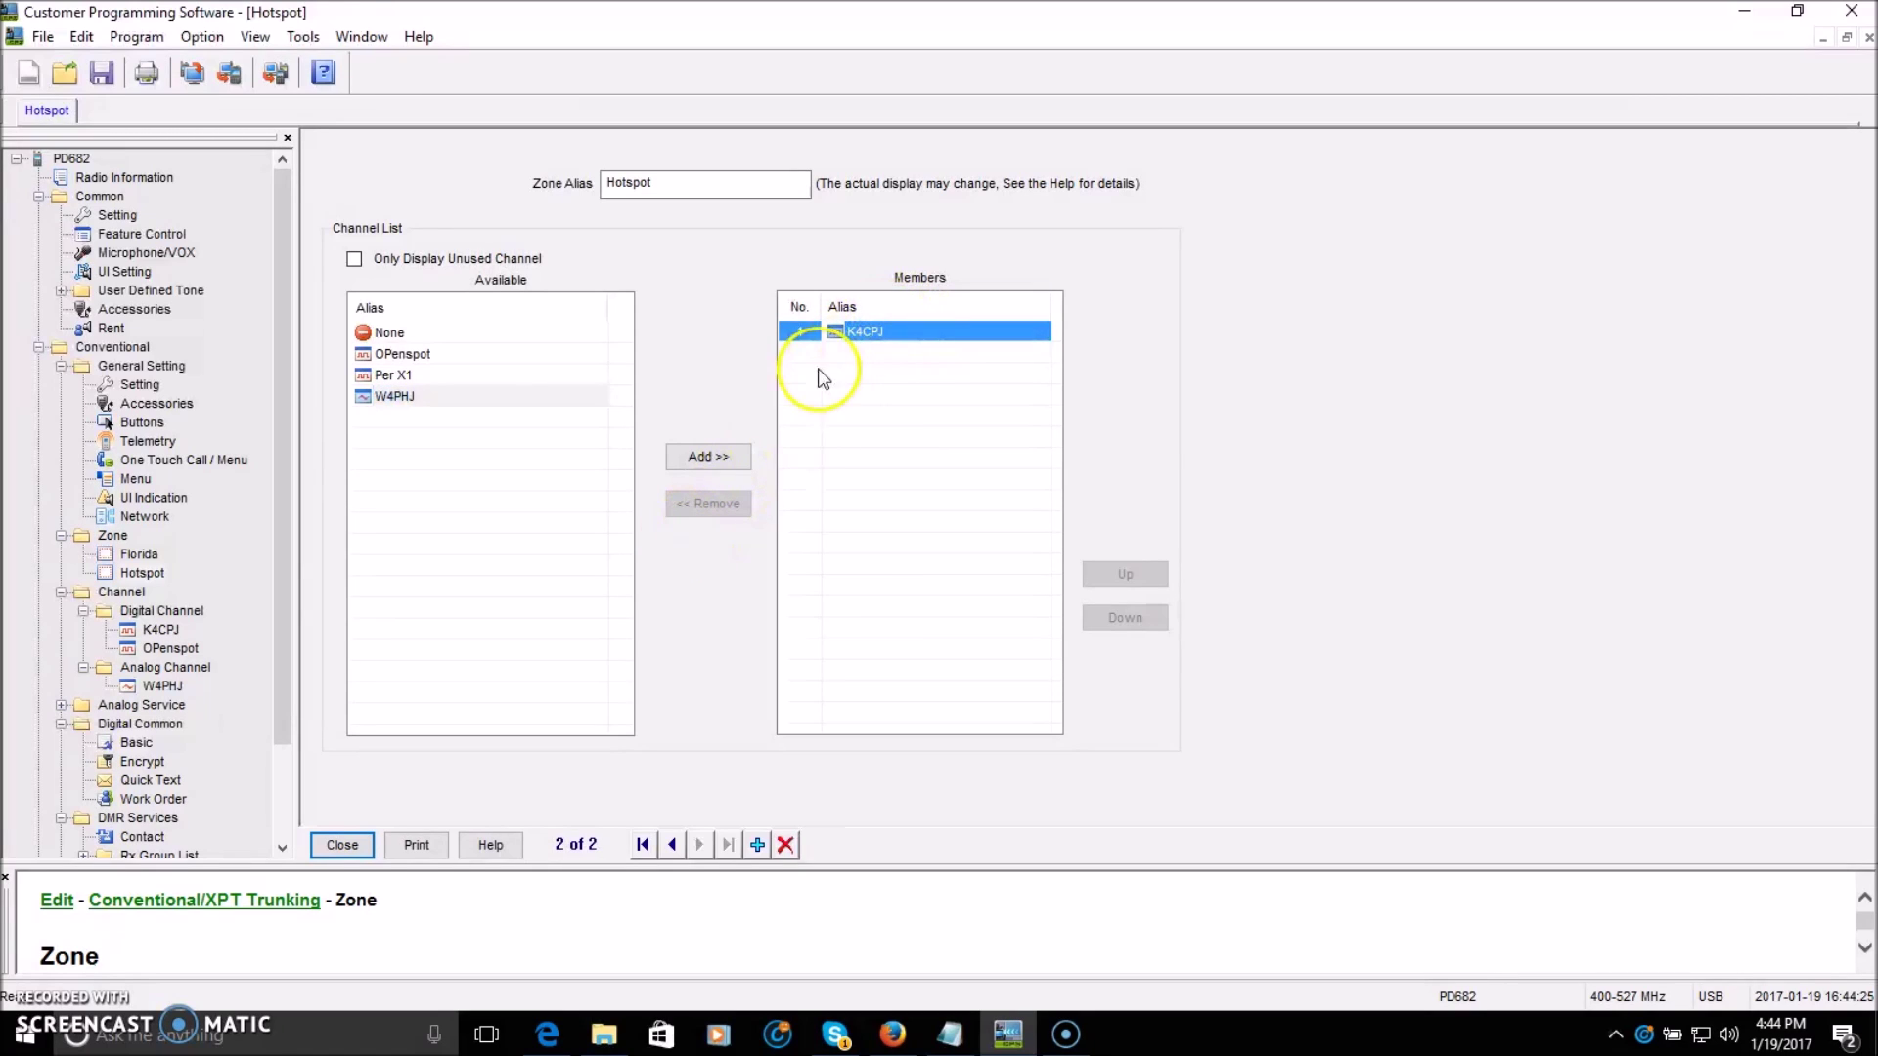
pyautogui.click(403, 354)
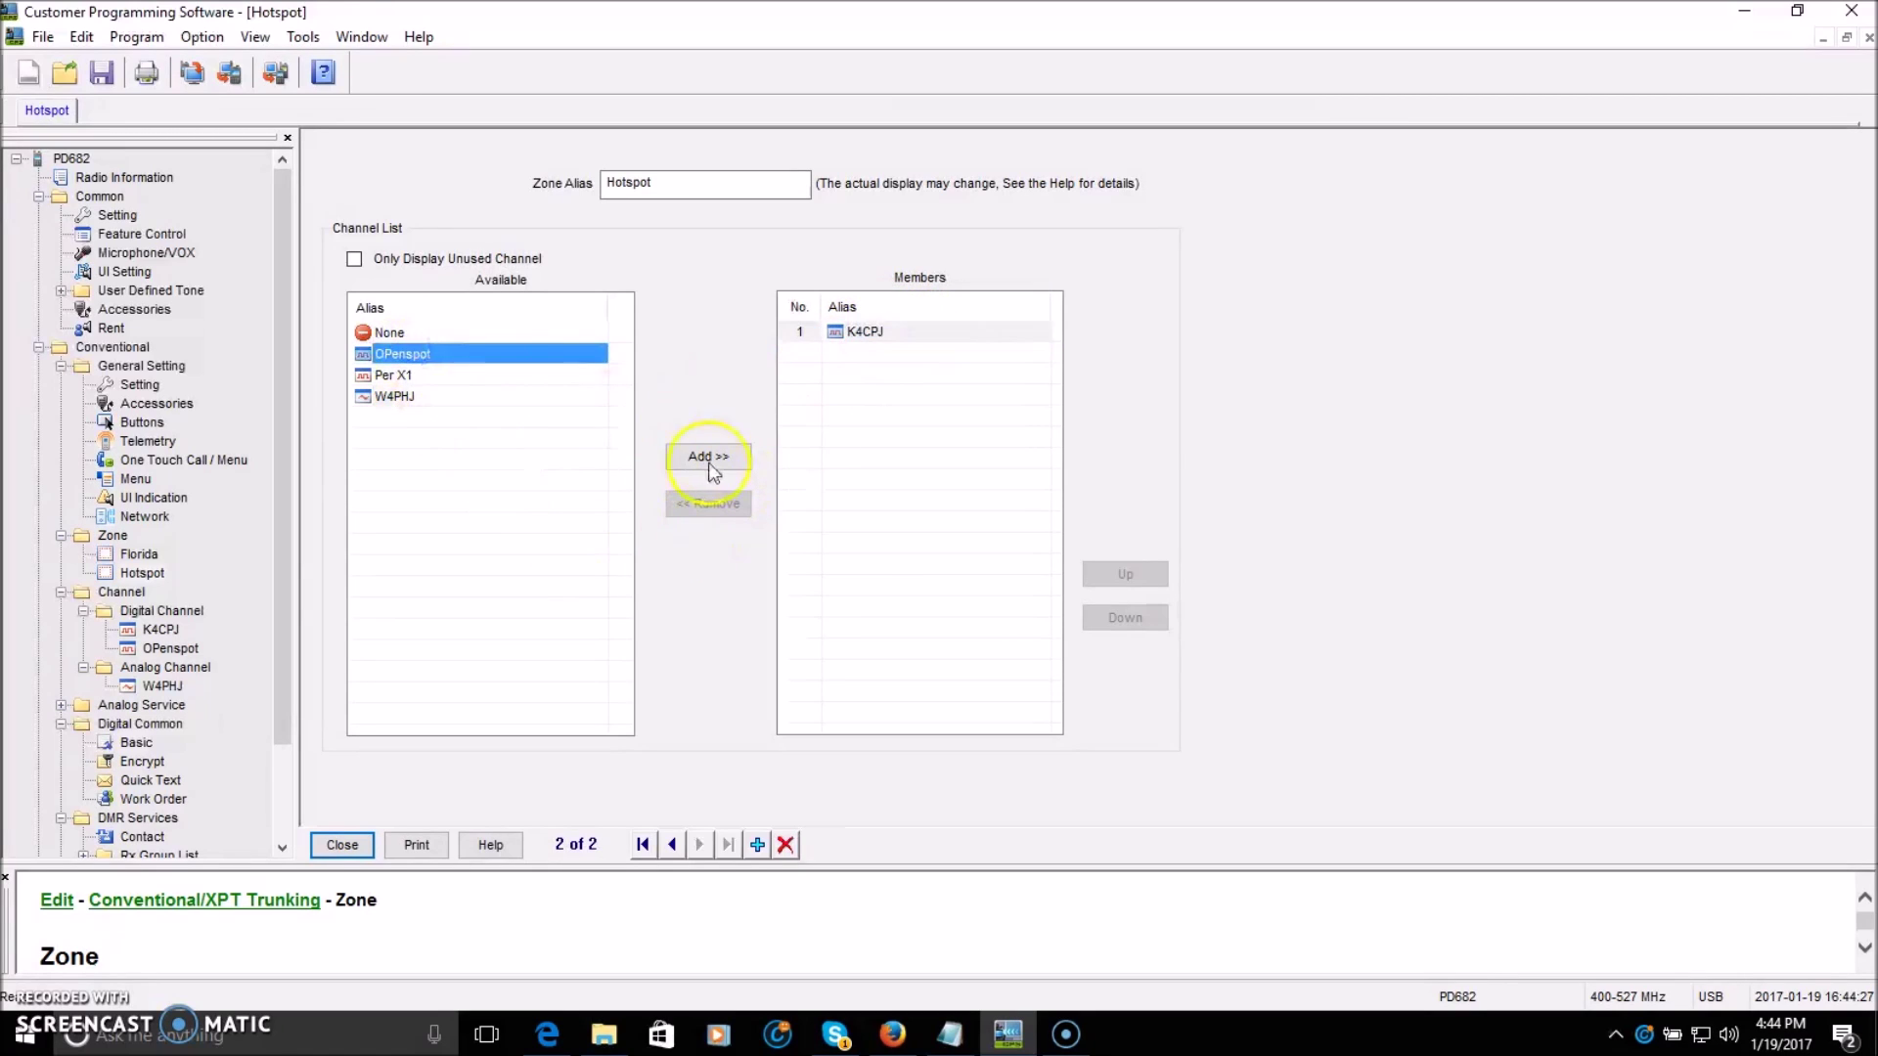
pyautogui.click(724, 458)
pyautogui.click(864, 332)
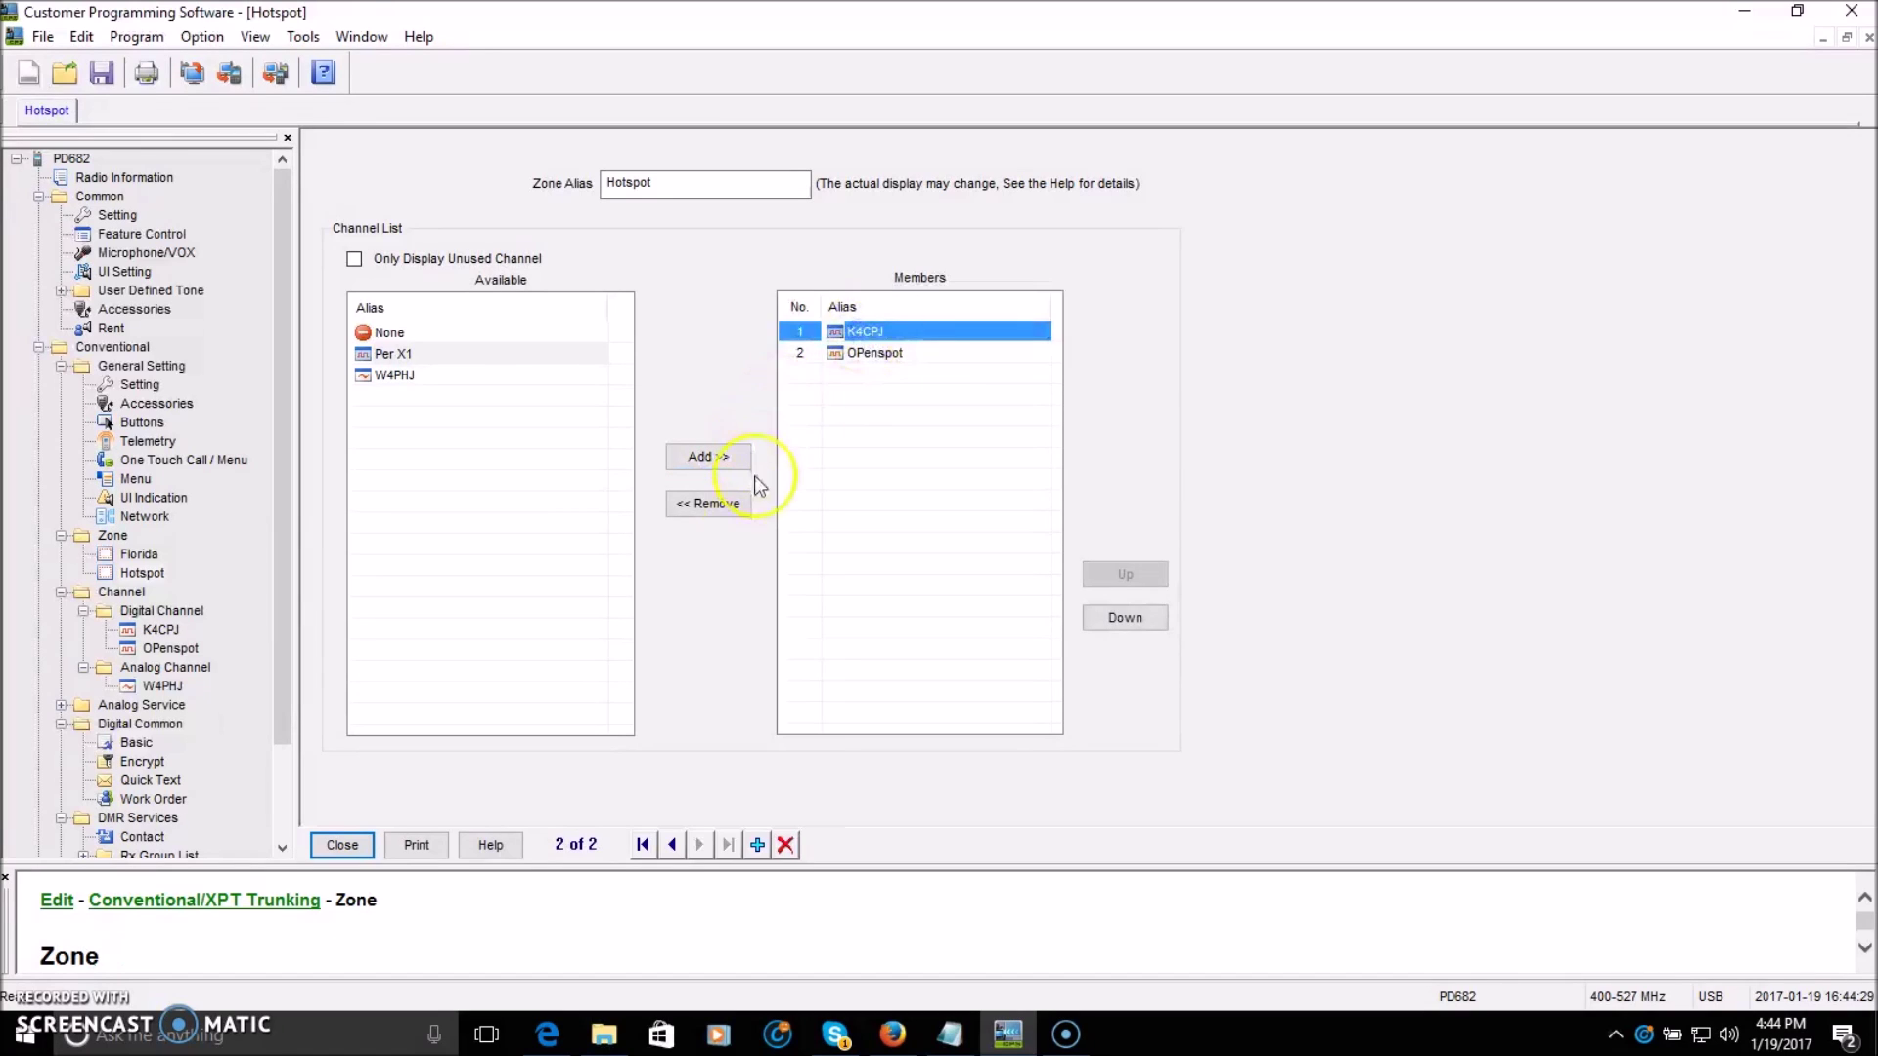
pyautogui.click(730, 505)
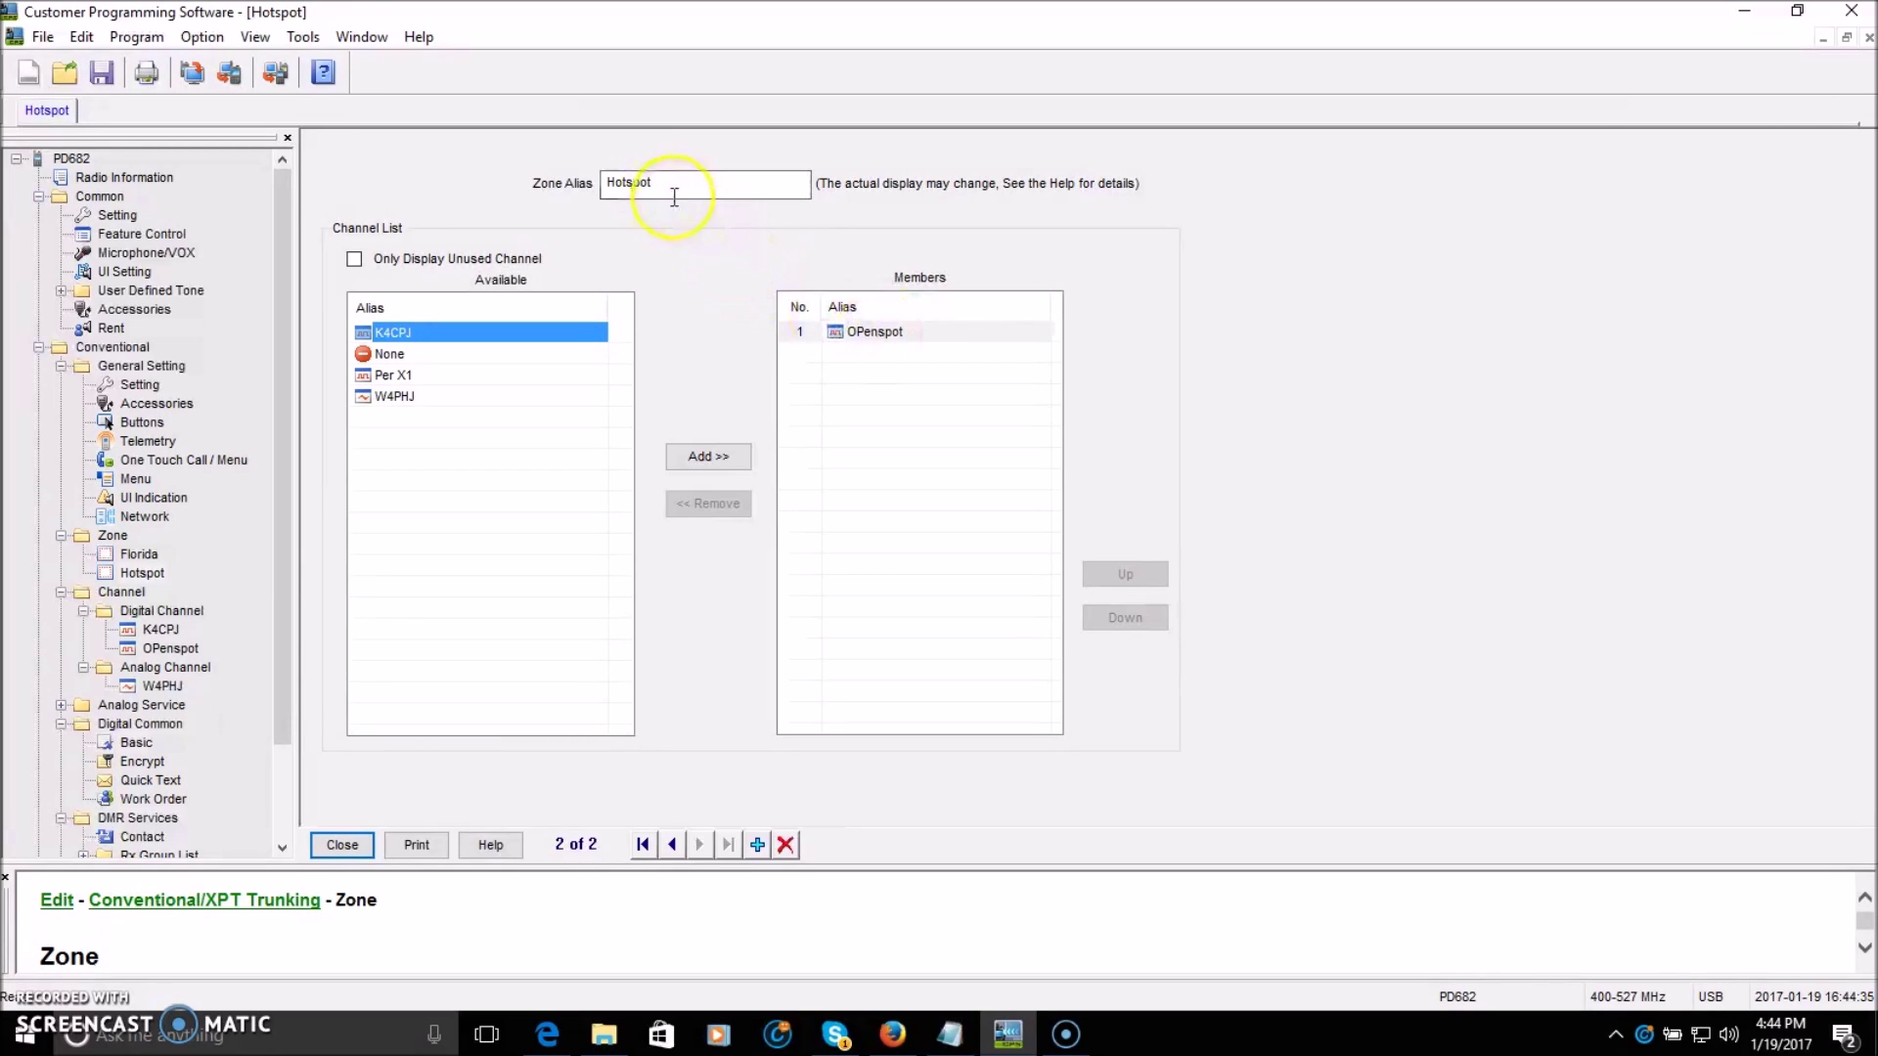
pyautogui.click(344, 844)
# - Add a new zone to the Zone group and open its settings
pyautogui.rightClick(118, 544)
pyautogui.click(161, 548)
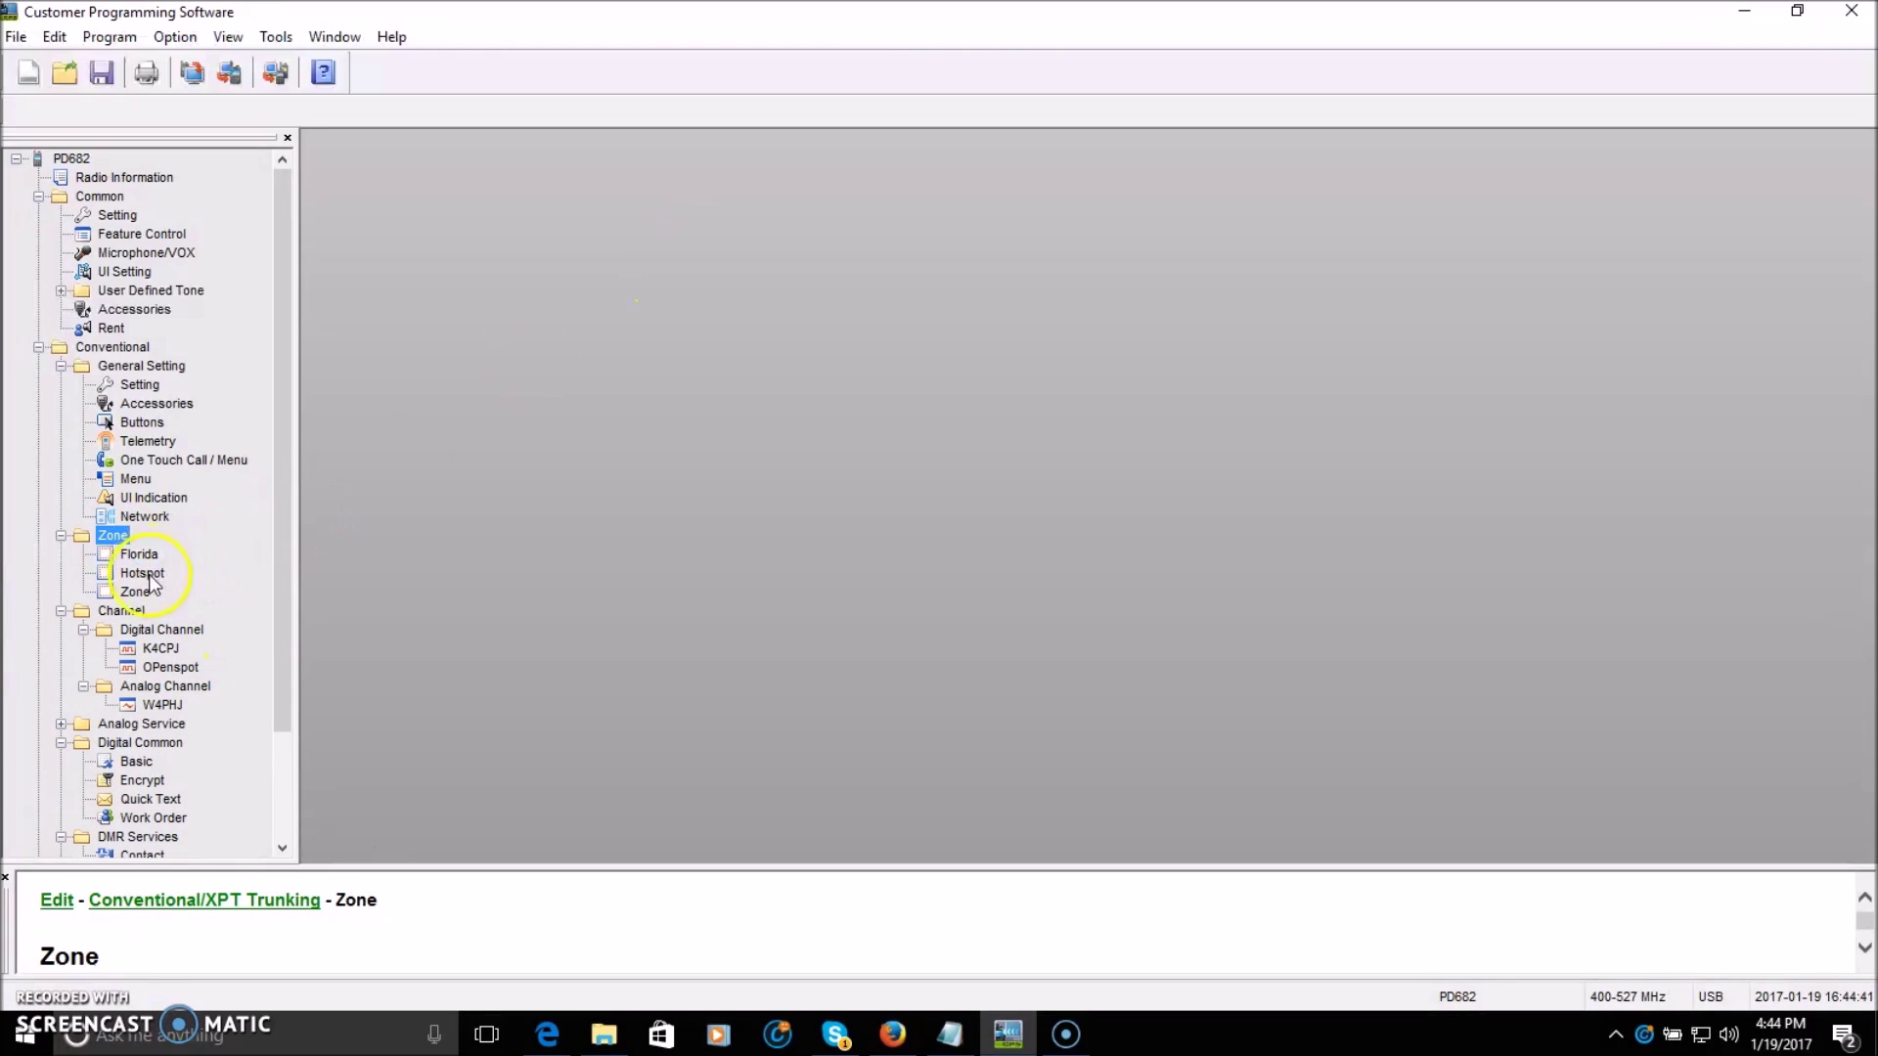
pyautogui.doubleClick(142, 591)
# - Name the new zone 'North America' and commit the name by switching to Hotspot
pyautogui.click(666, 180)
pyautogui.moveTo(666, 180); pyautogui.dragTo(579, 181)
pyautogui.write('North Americsa')
pyautogui.press('BackSpace')
pyautogui.press('BackSpace')
pyautogui.write('a')
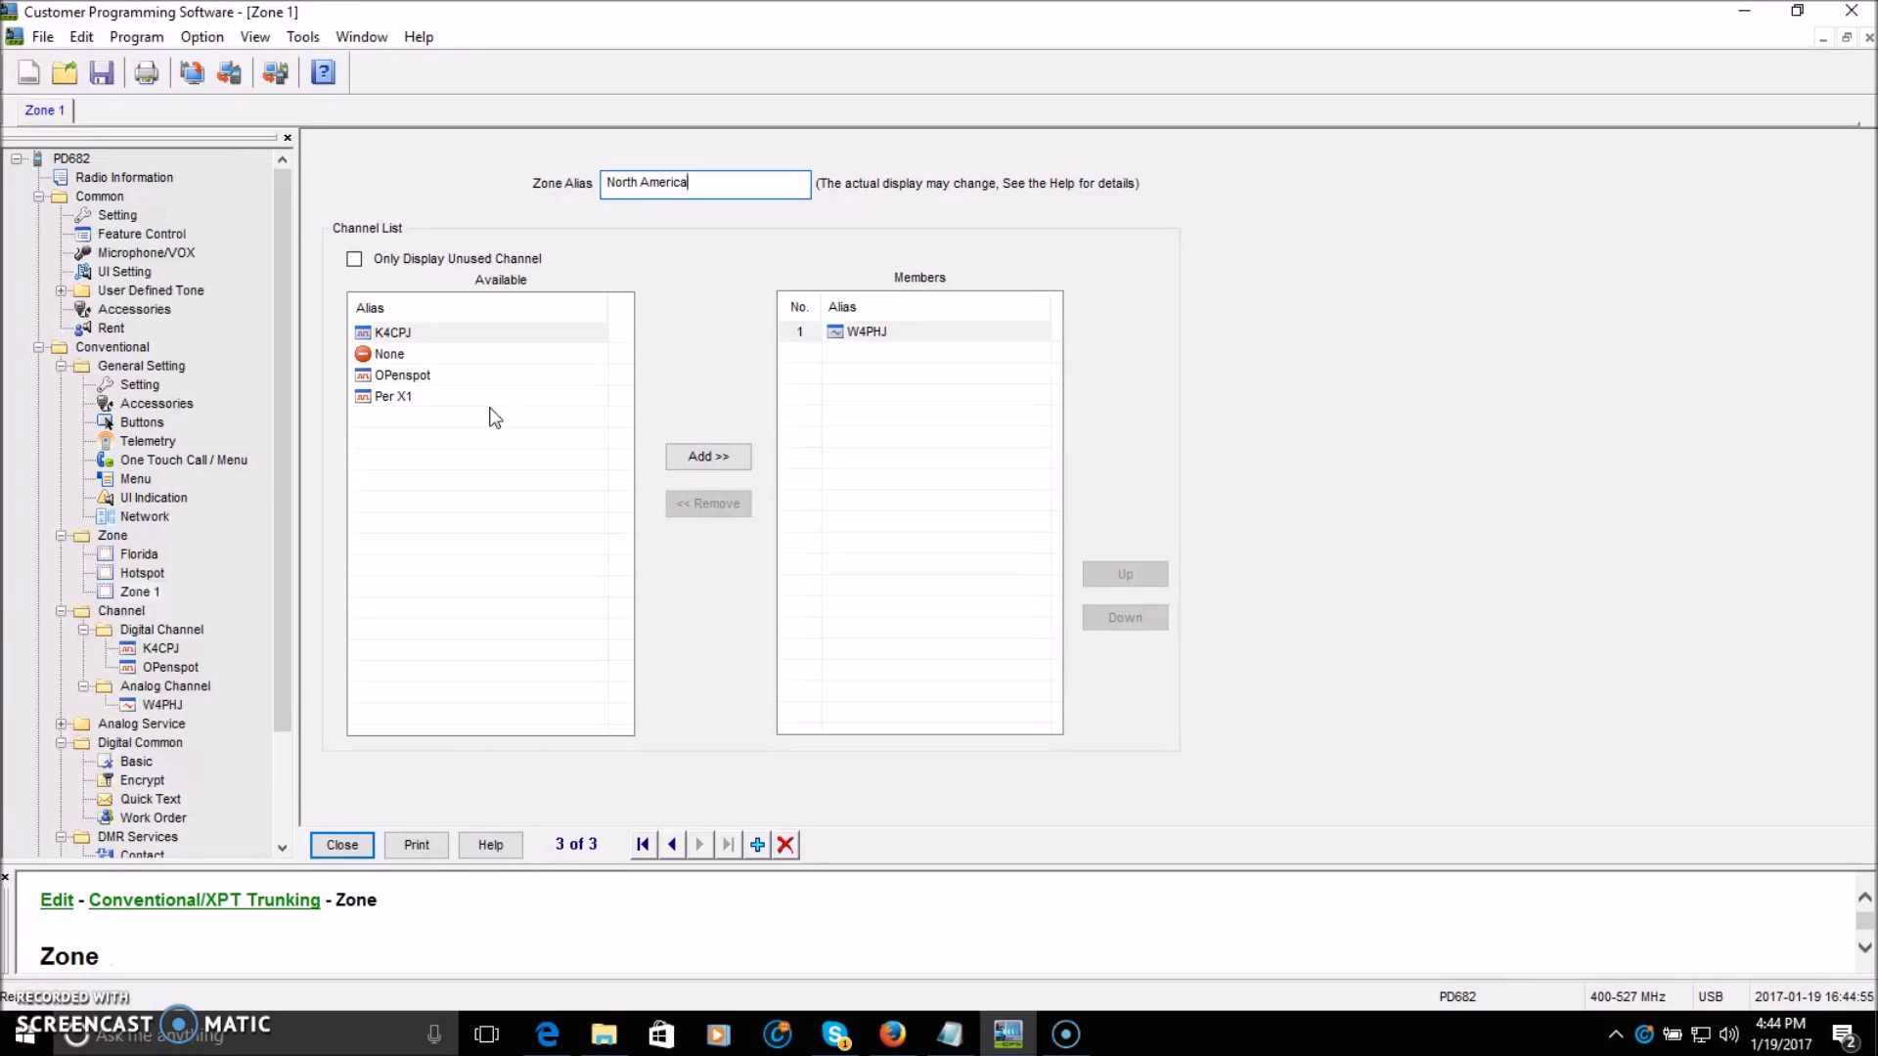
pyautogui.click(893, 410)
pyautogui.click(536, 362)
pyautogui.click(142, 574)
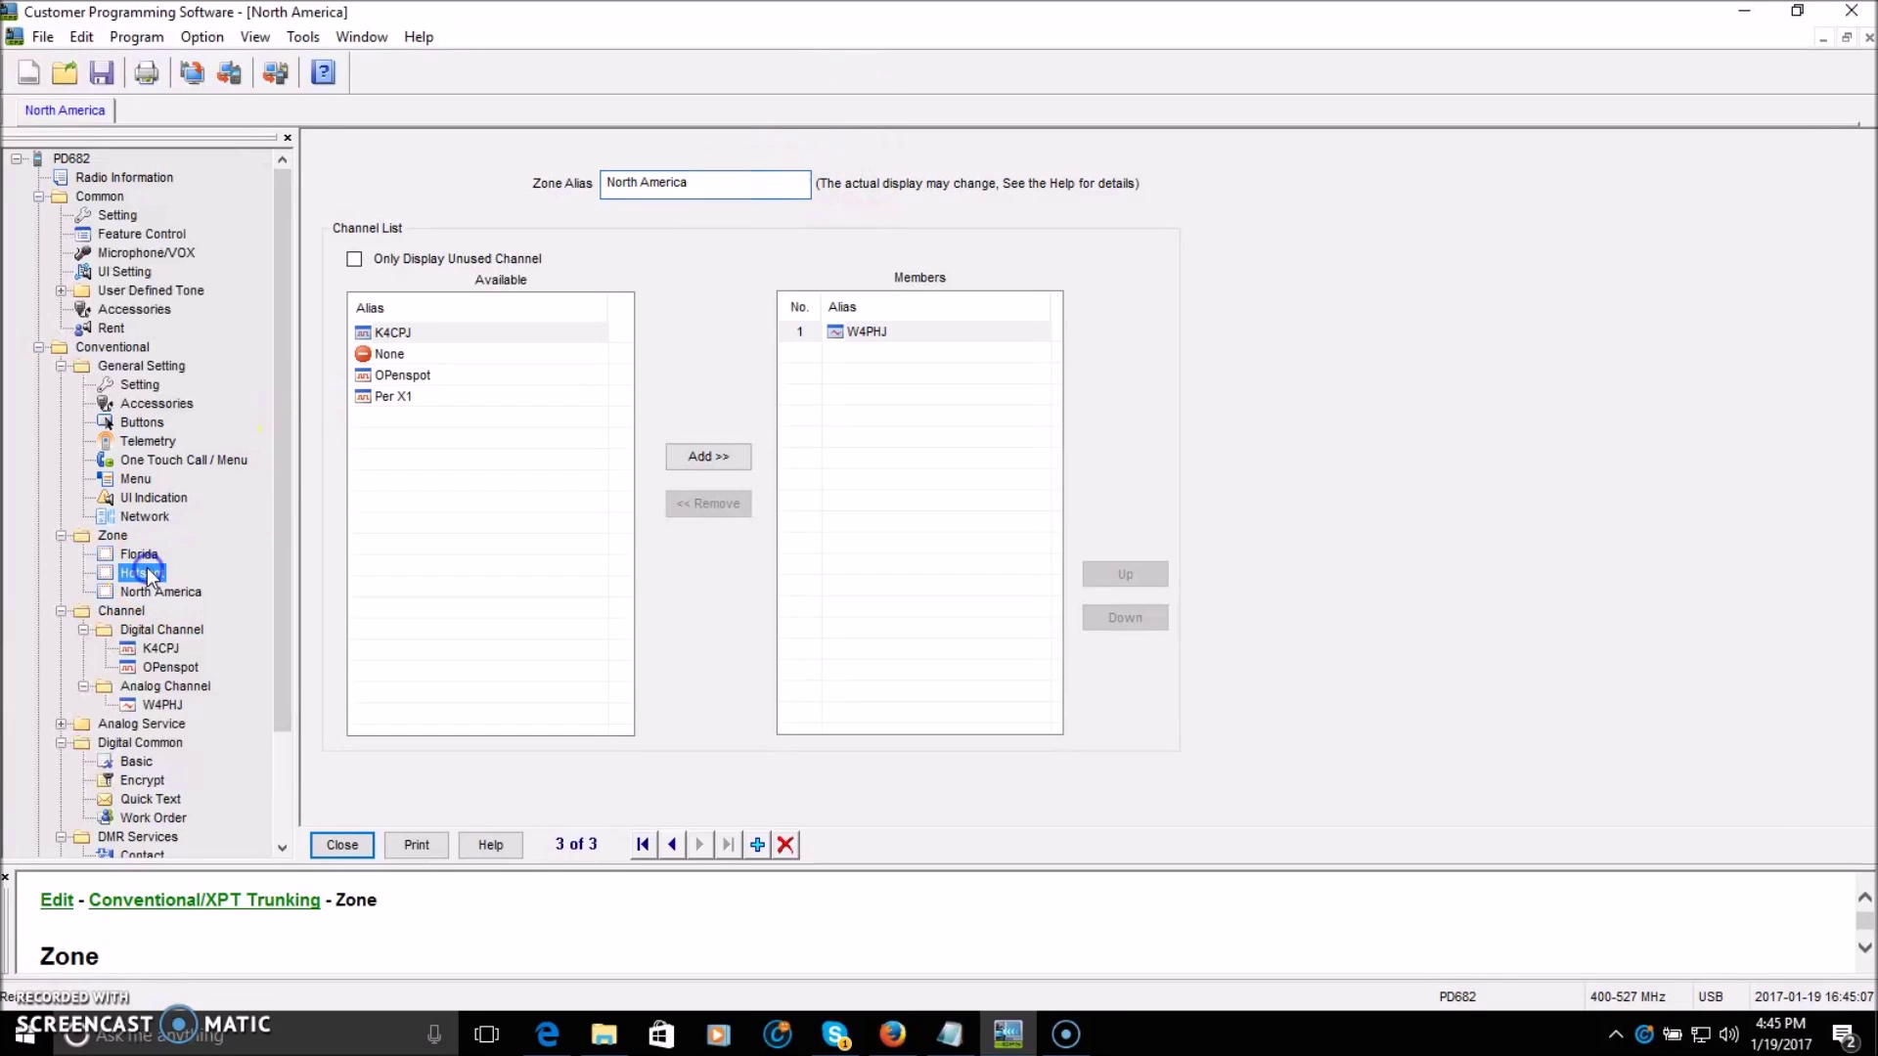
# - Review the Contact list and the K4CPJ channel, then return to the Florida zone
pyautogui.moveTo(284, 549); pyautogui.dragTo(286, 667)
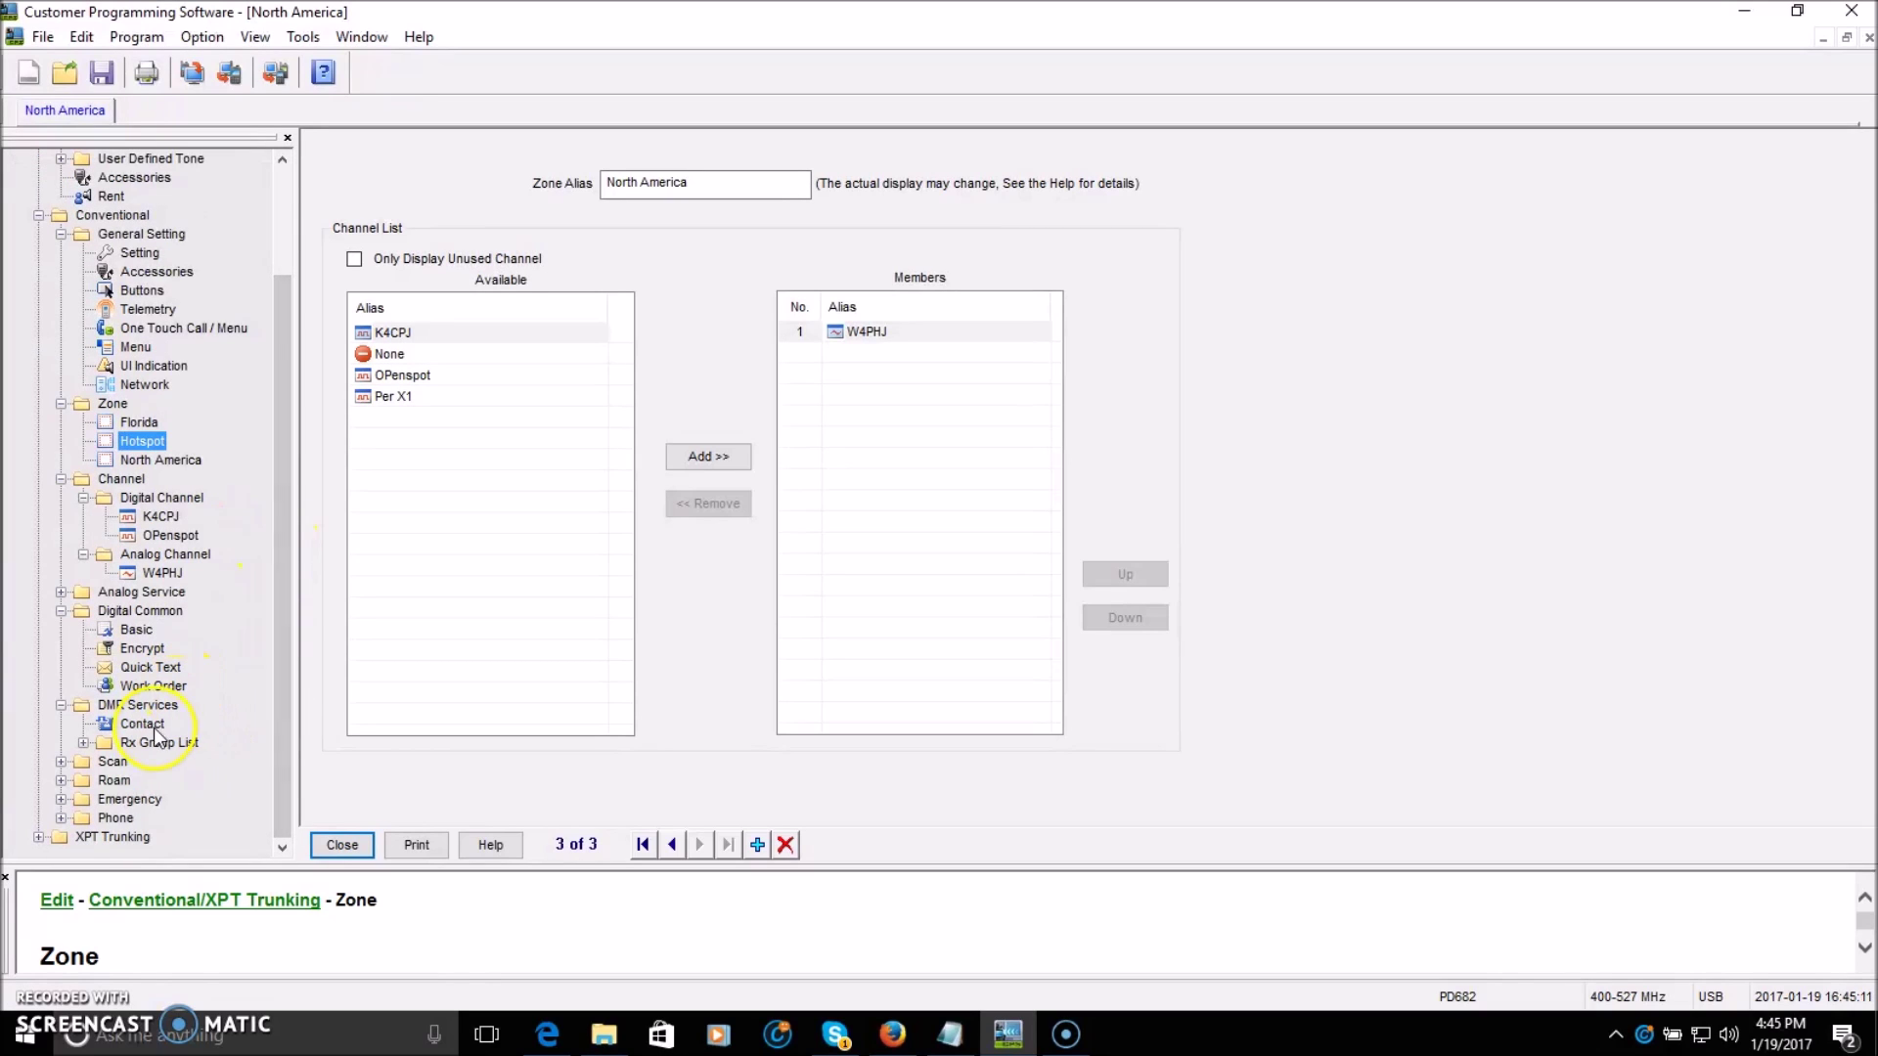
pyautogui.click(145, 726)
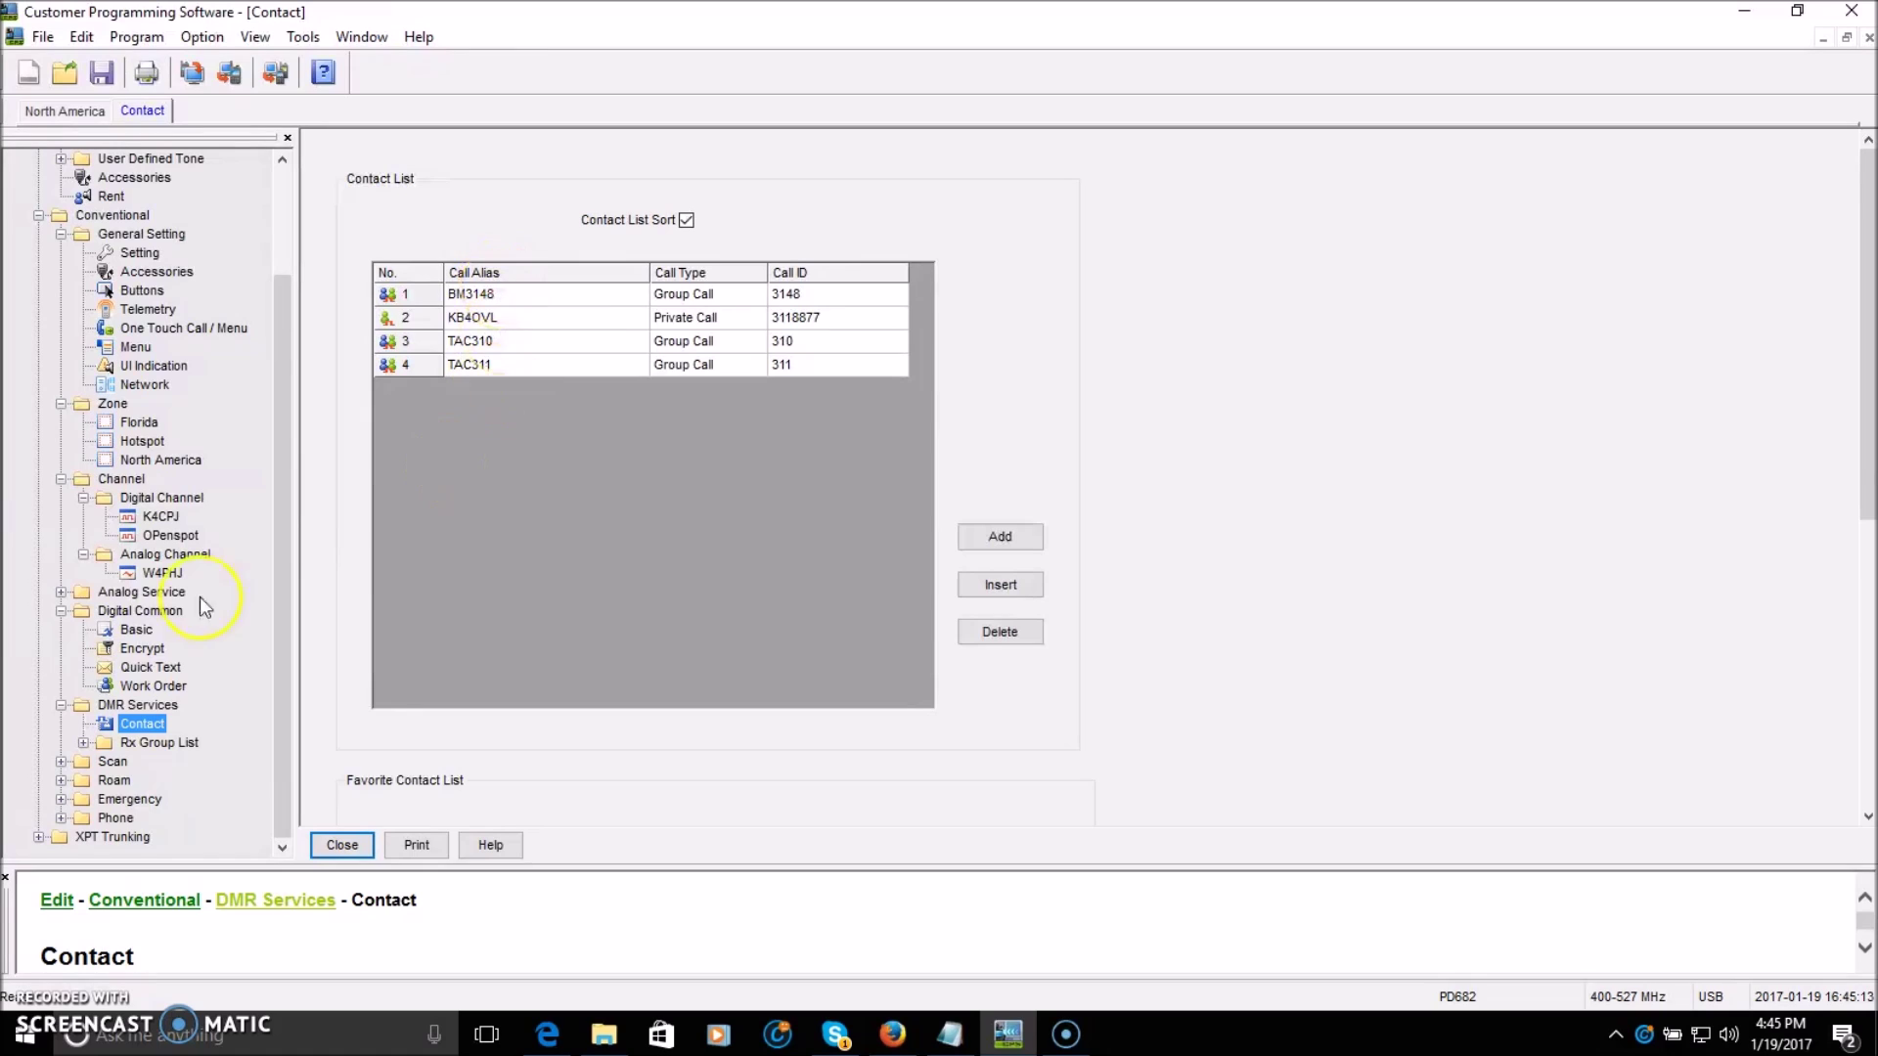
pyautogui.click(160, 518)
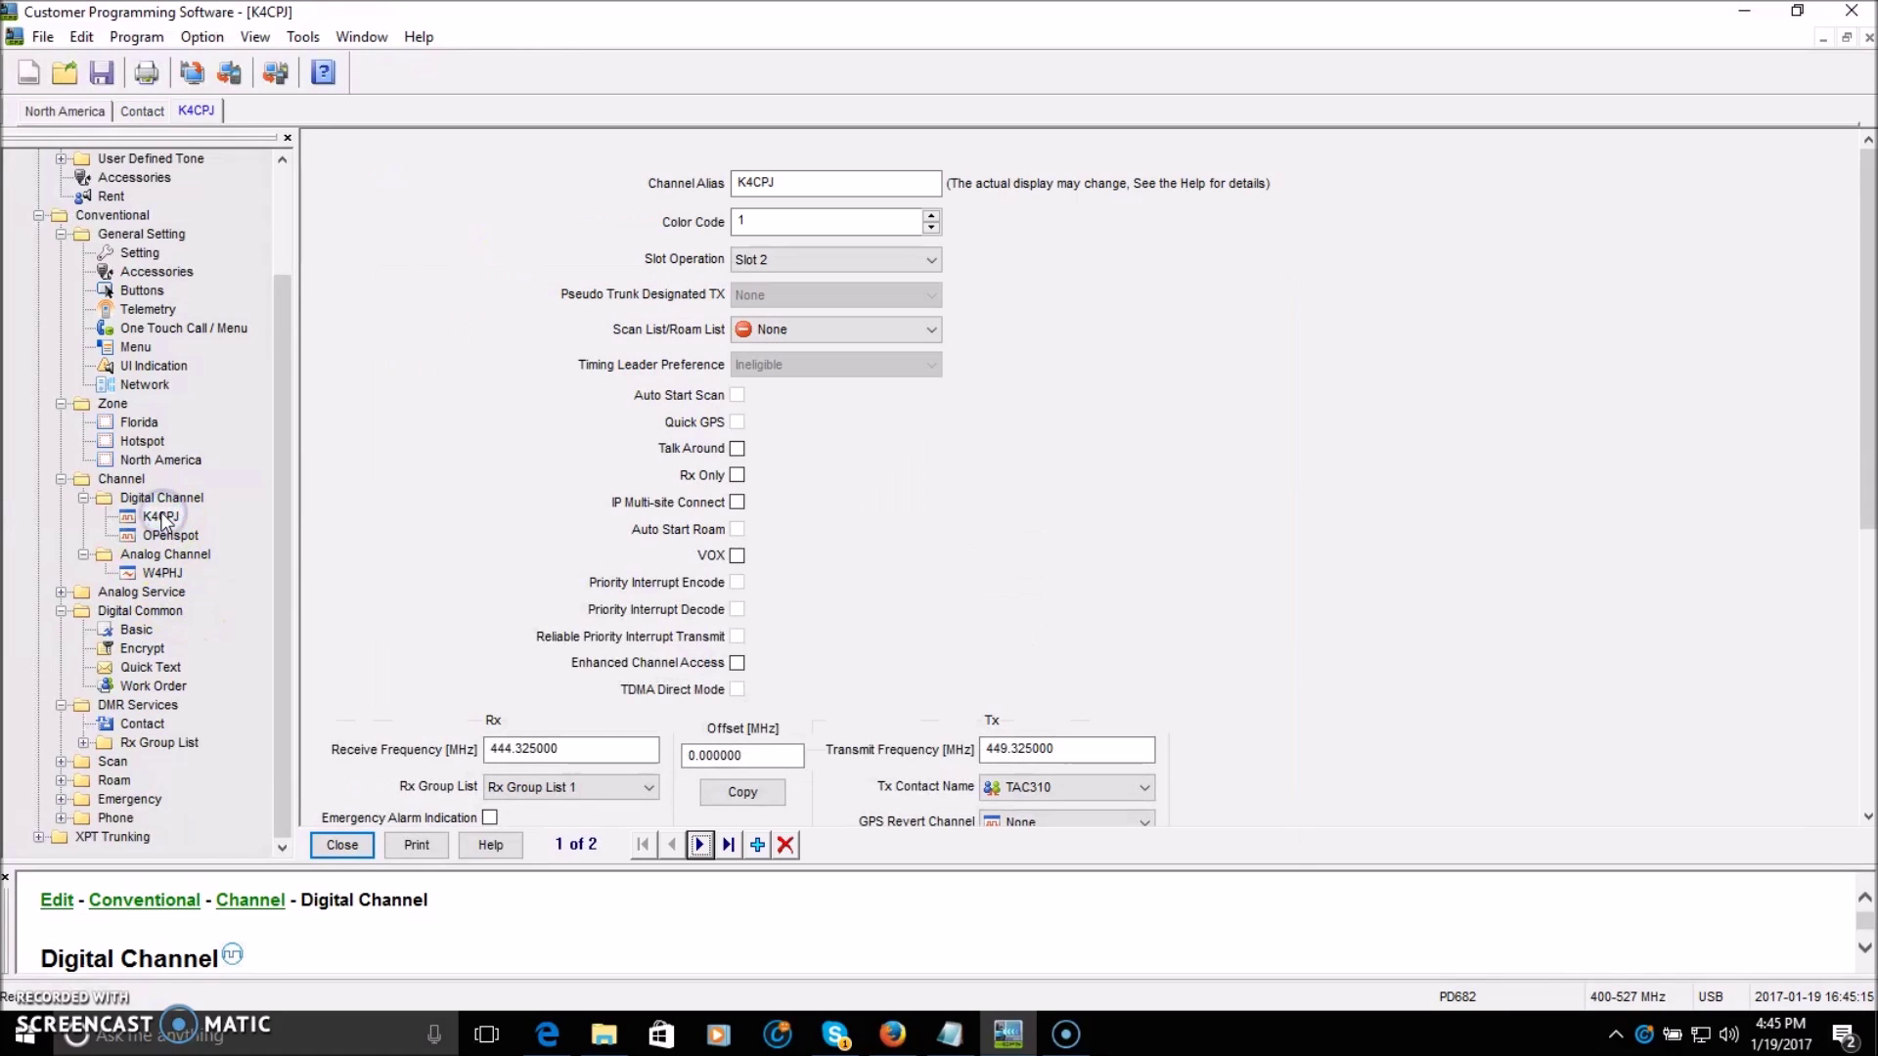
pyautogui.click(140, 423)
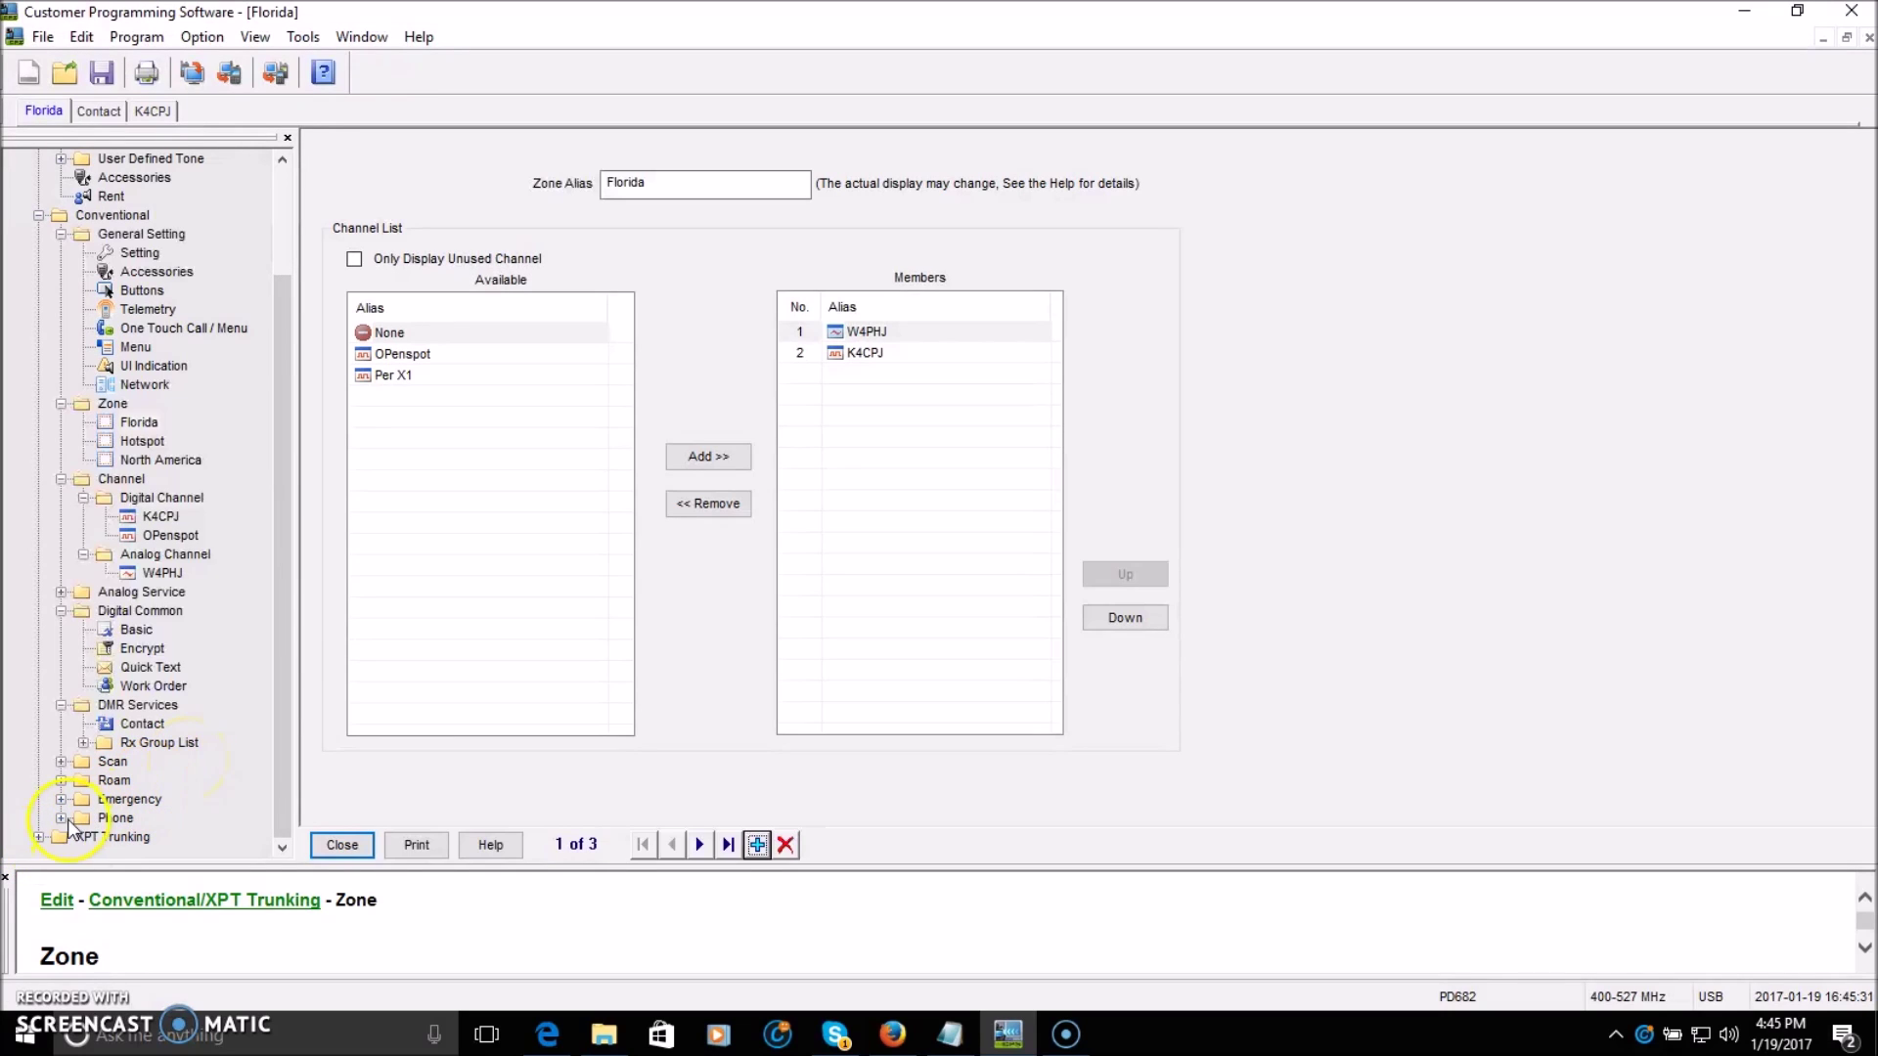
# - Collapse XPT Trunking, DMR Services, Digital Common, Channel, Zone, General Setting, Conventional and Common
pyautogui.click(38, 837)
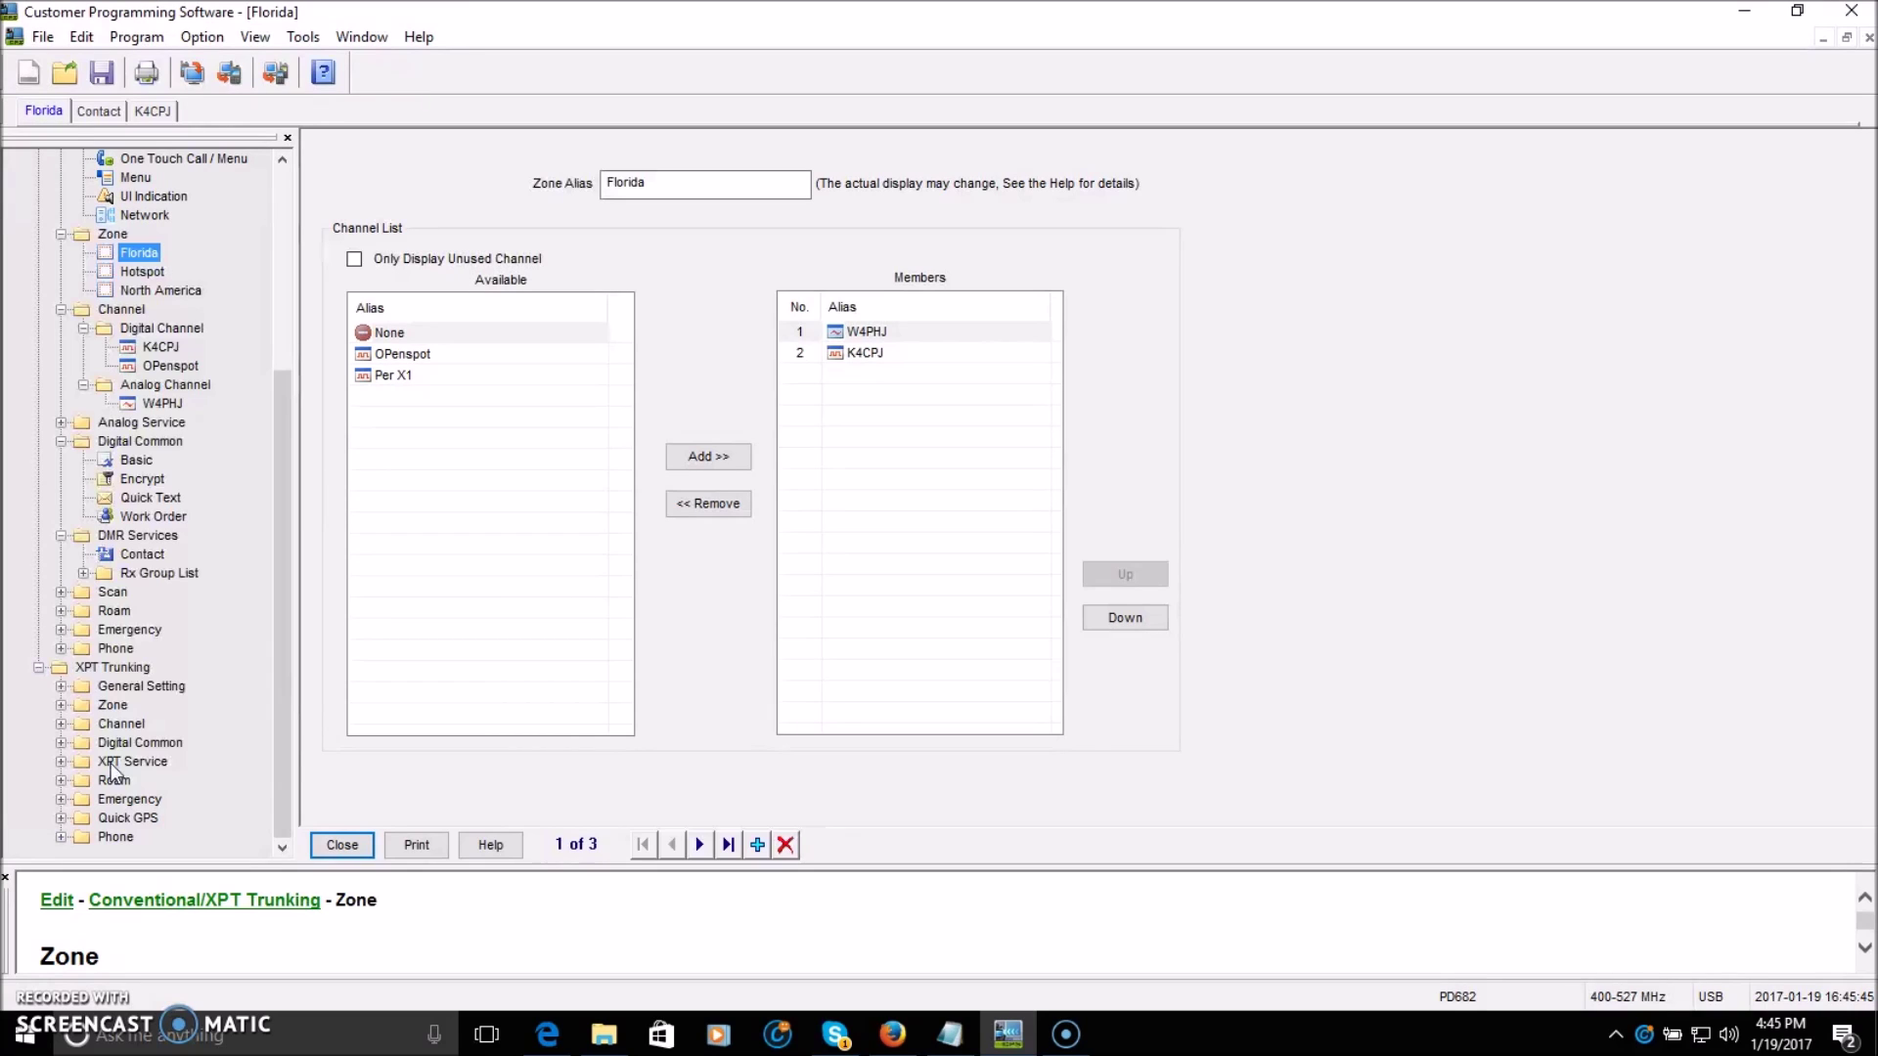
pyautogui.click(38, 667)
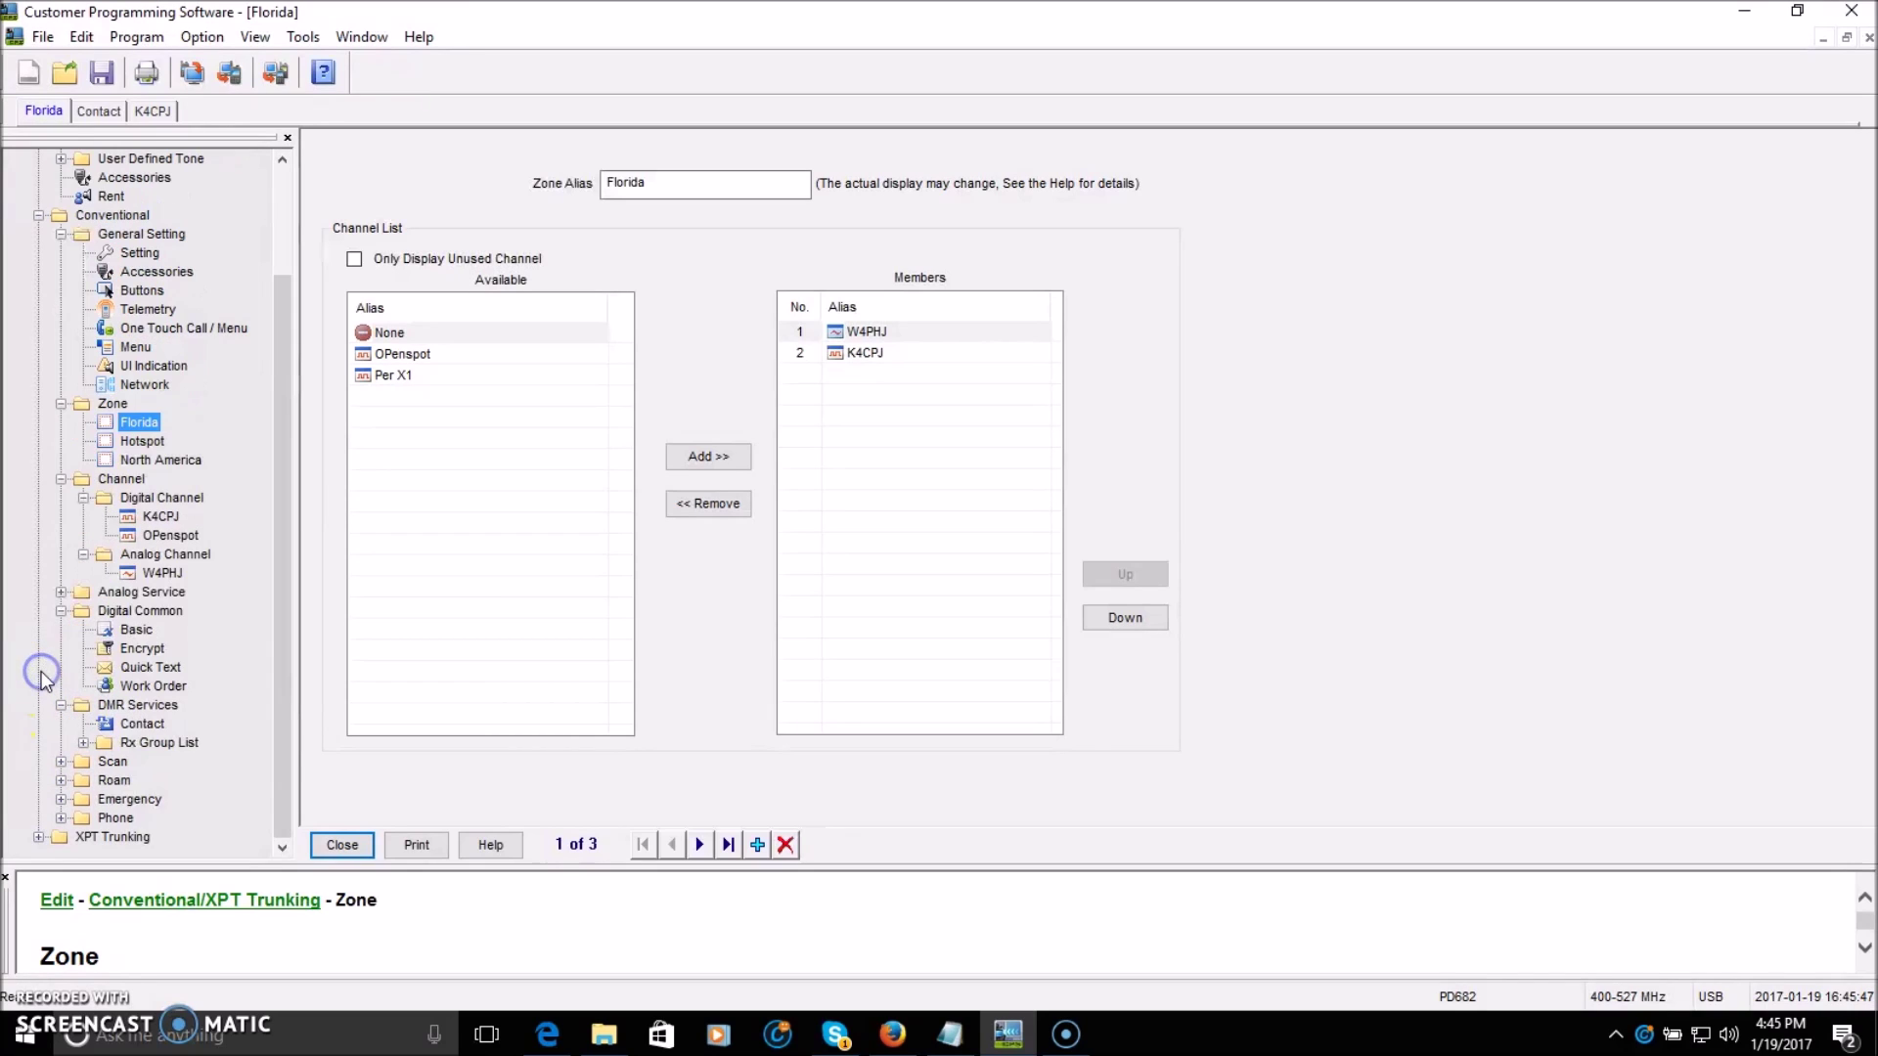
pyautogui.click(61, 704)
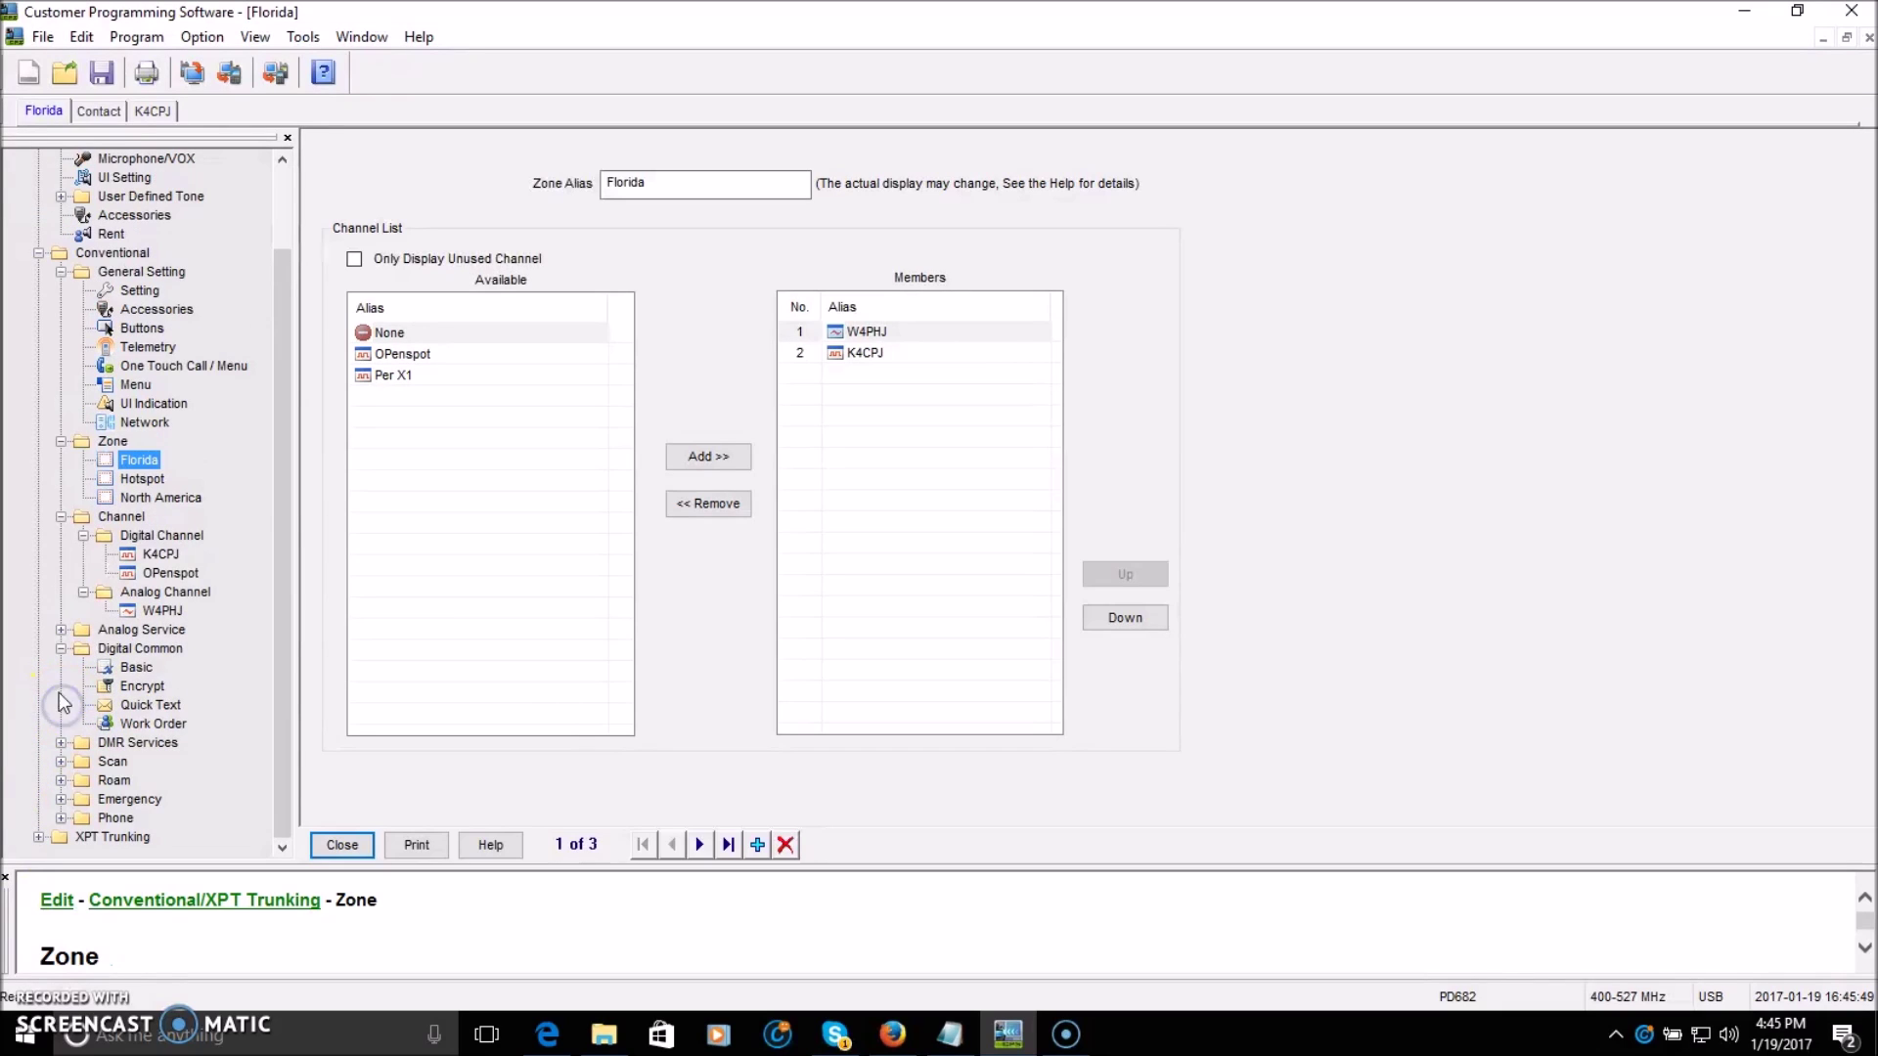
pyautogui.click(60, 649)
pyautogui.click(59, 592)
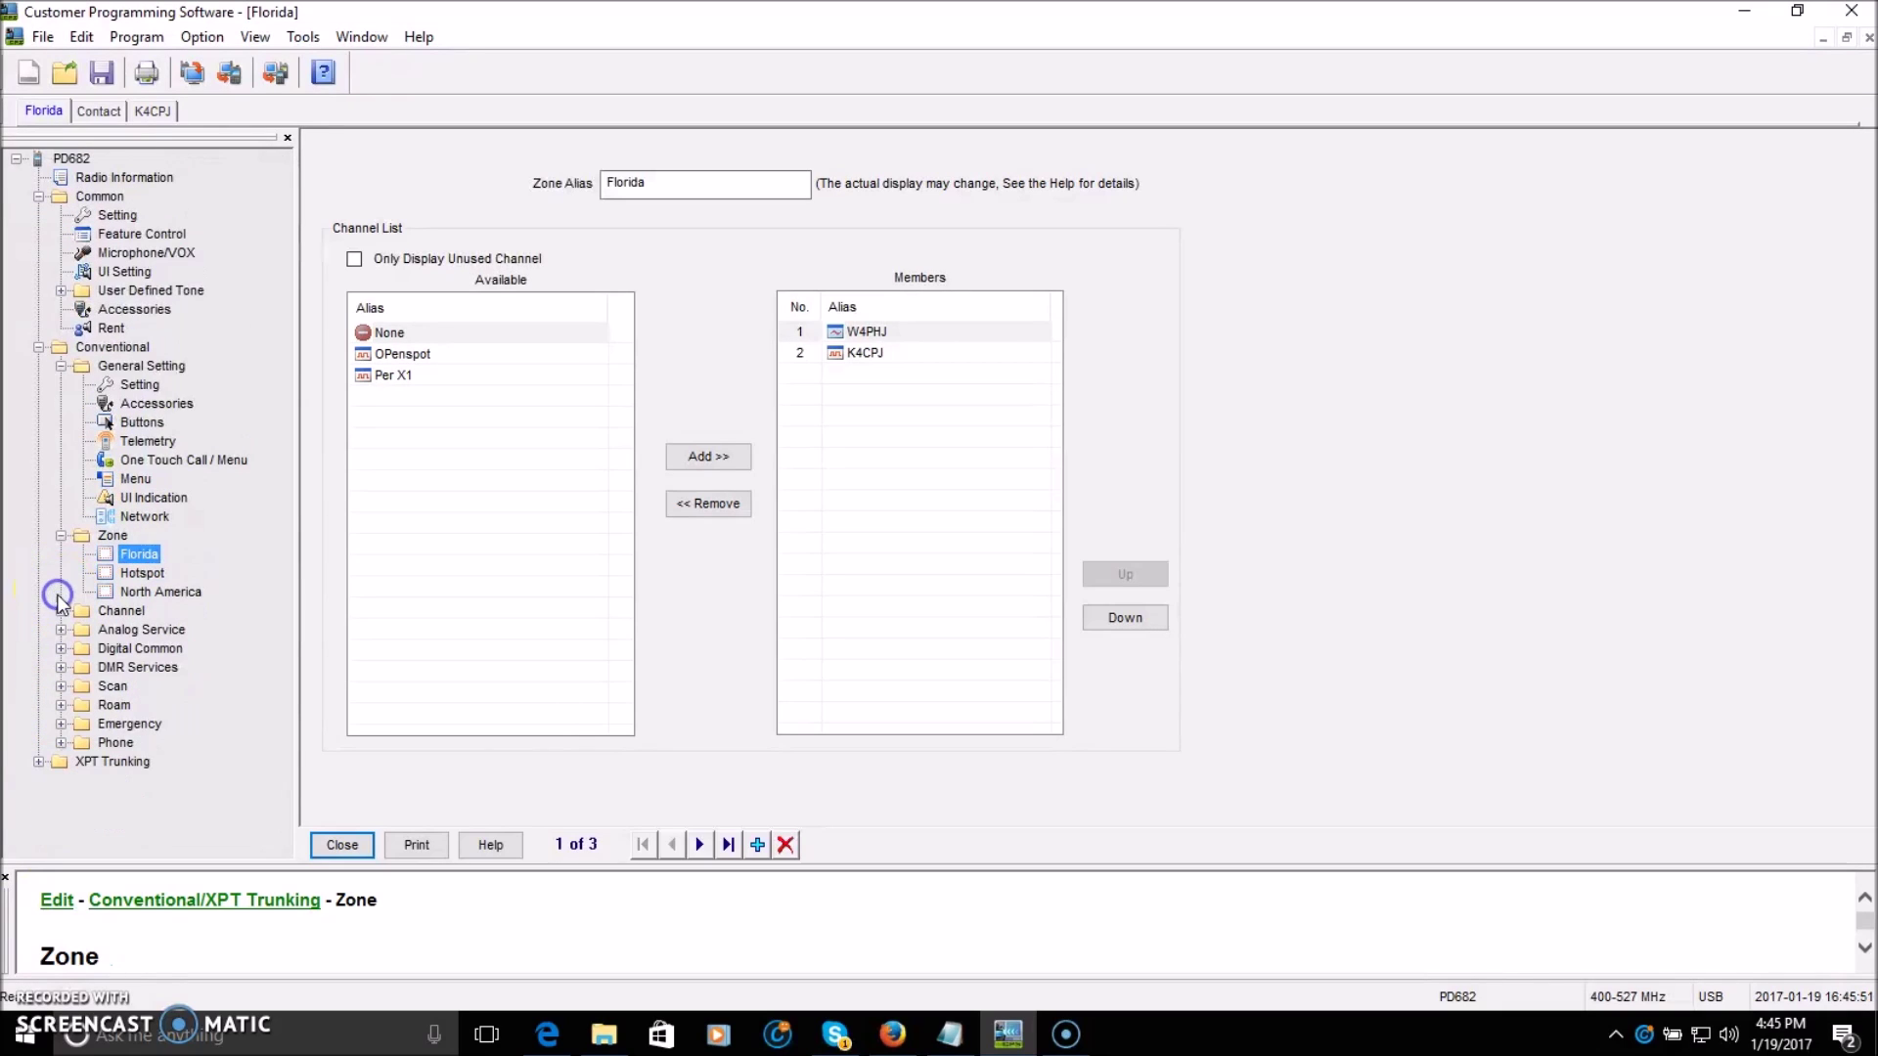
pyautogui.click(61, 535)
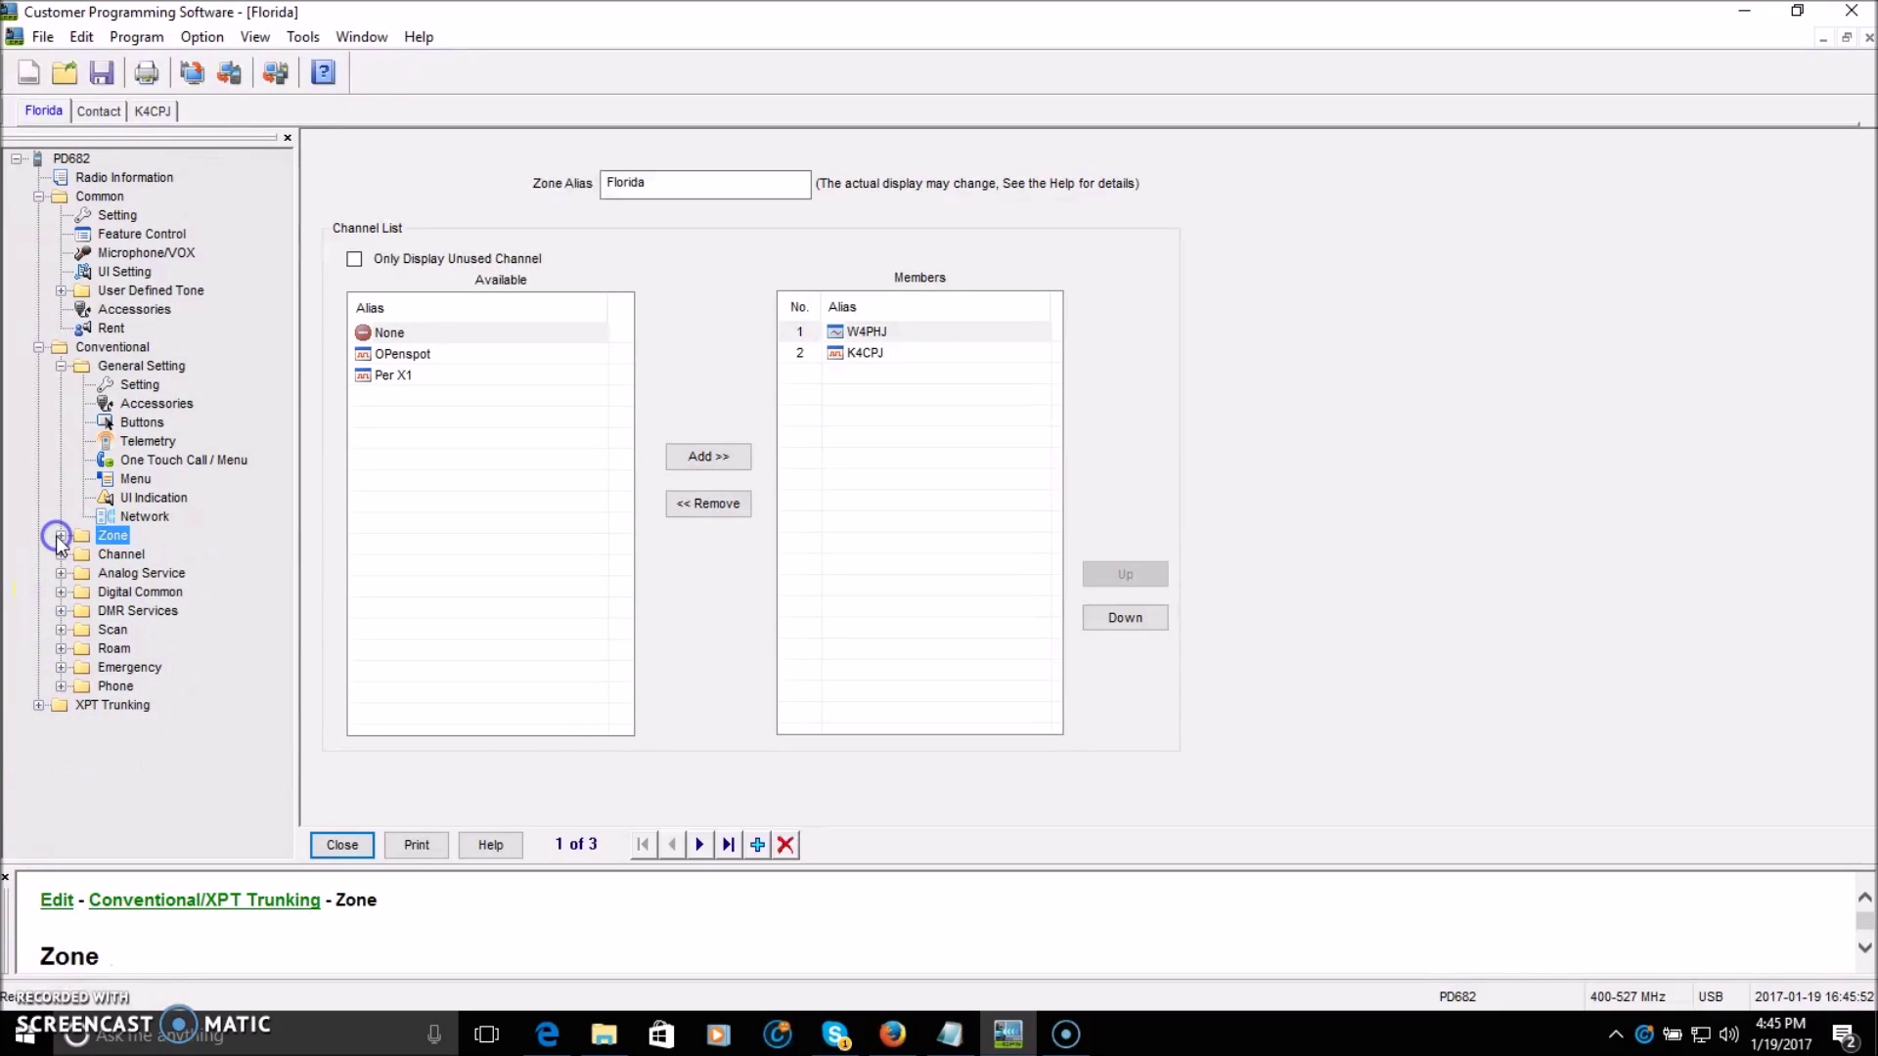
pyautogui.click(60, 366)
pyautogui.click(39, 347)
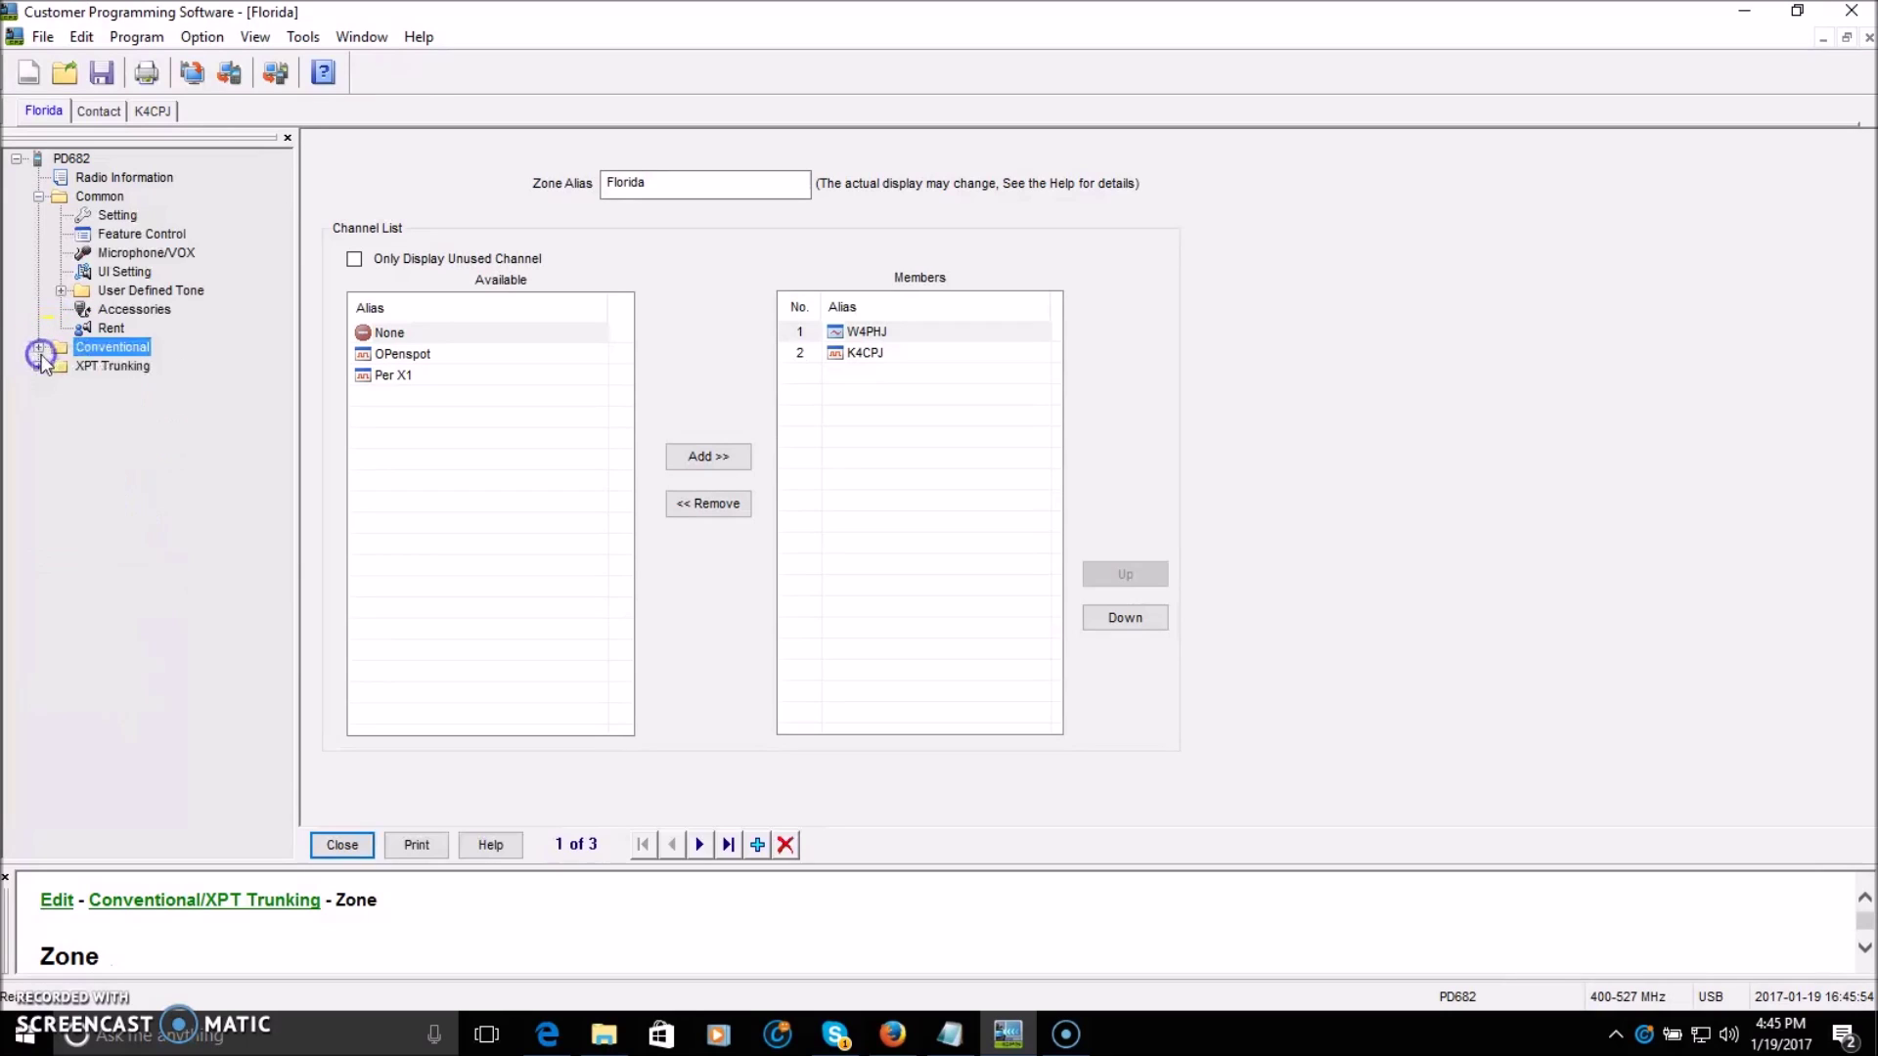
pyautogui.click(38, 196)
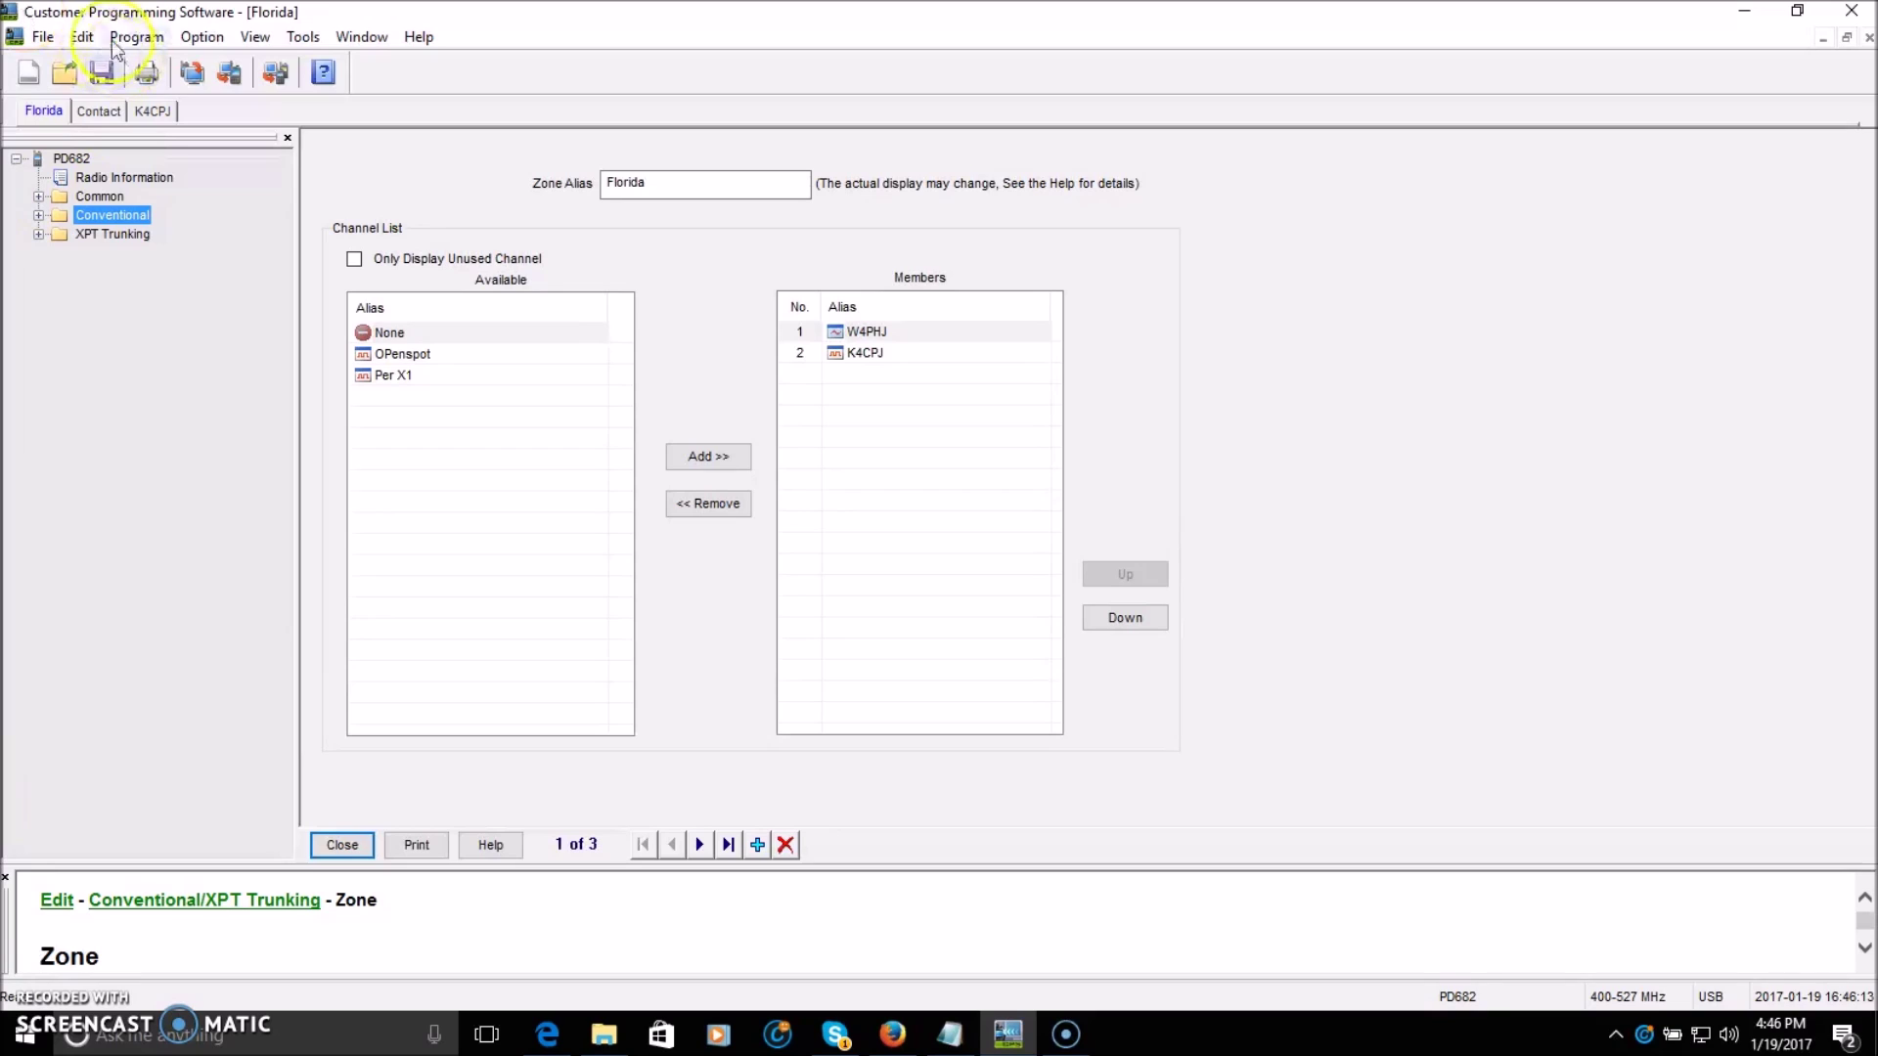
pyautogui.click(888, 309)
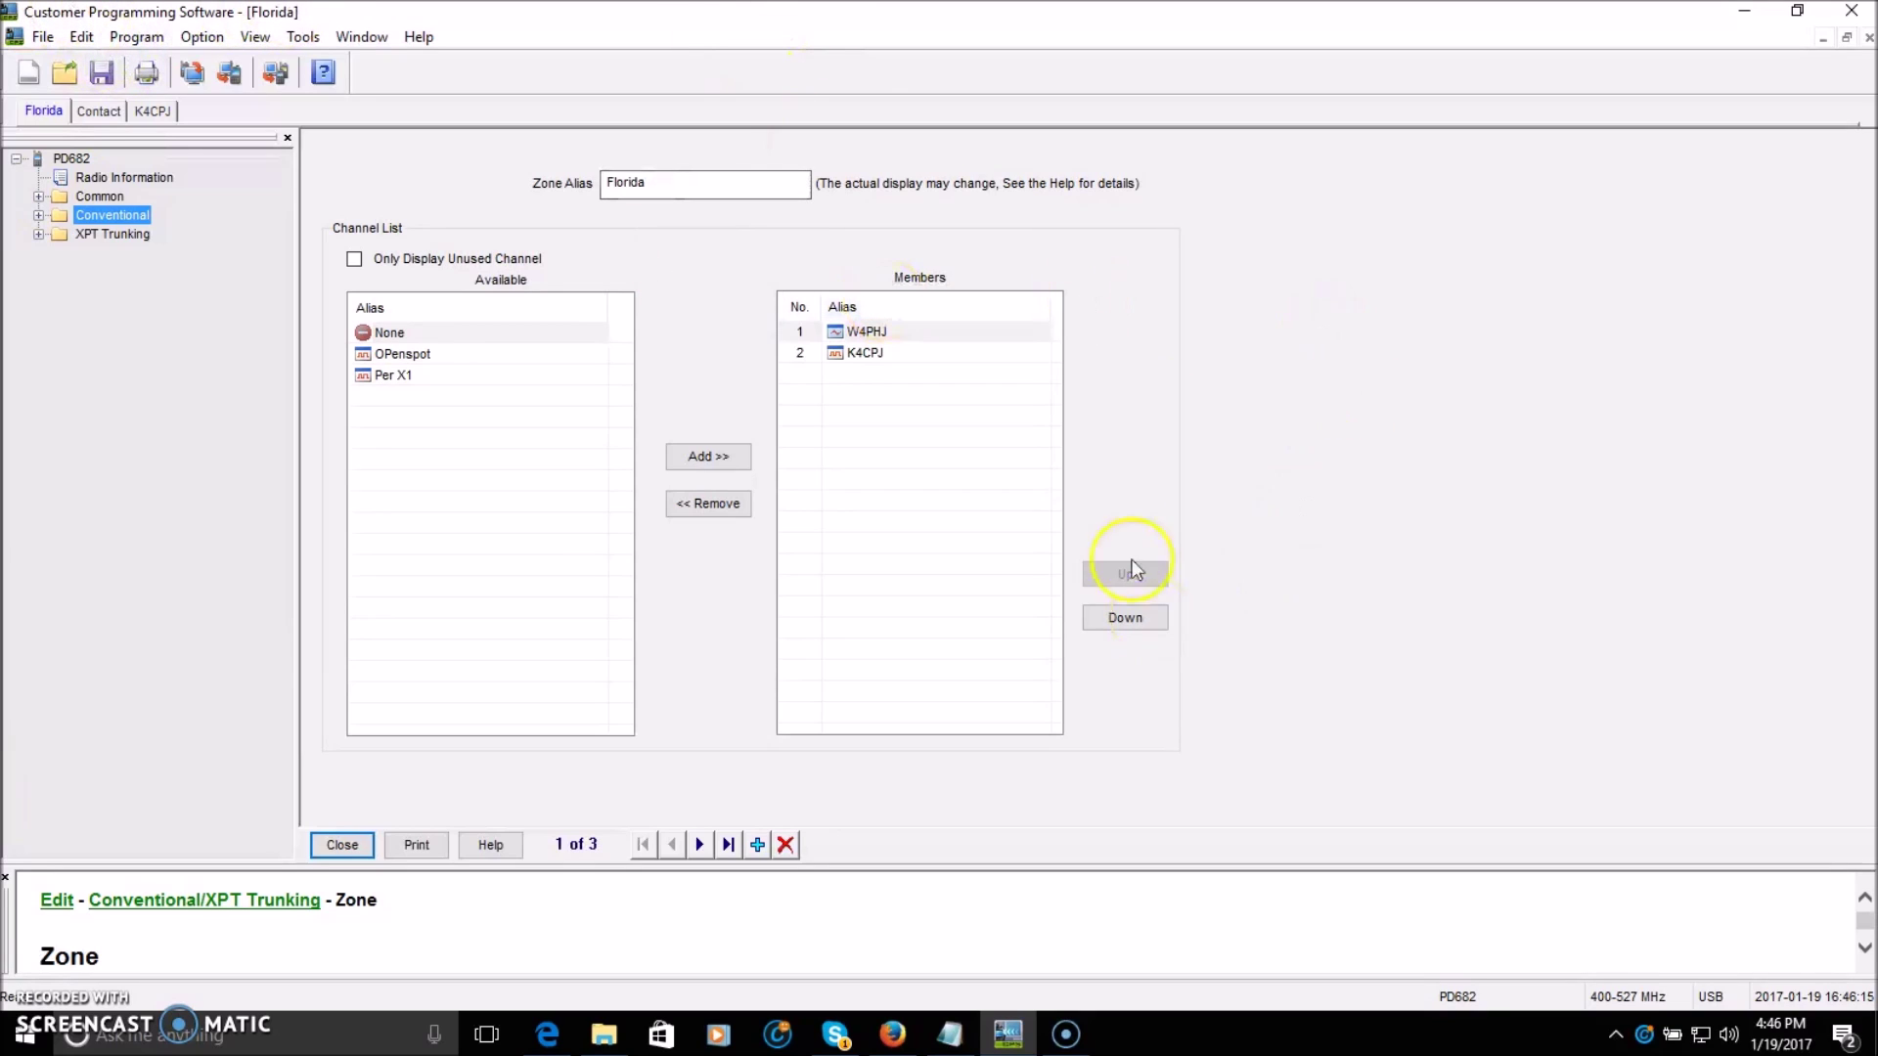
pyautogui.click(1184, 381)
pyautogui.click(38, 236)
pyautogui.click(713, 321)
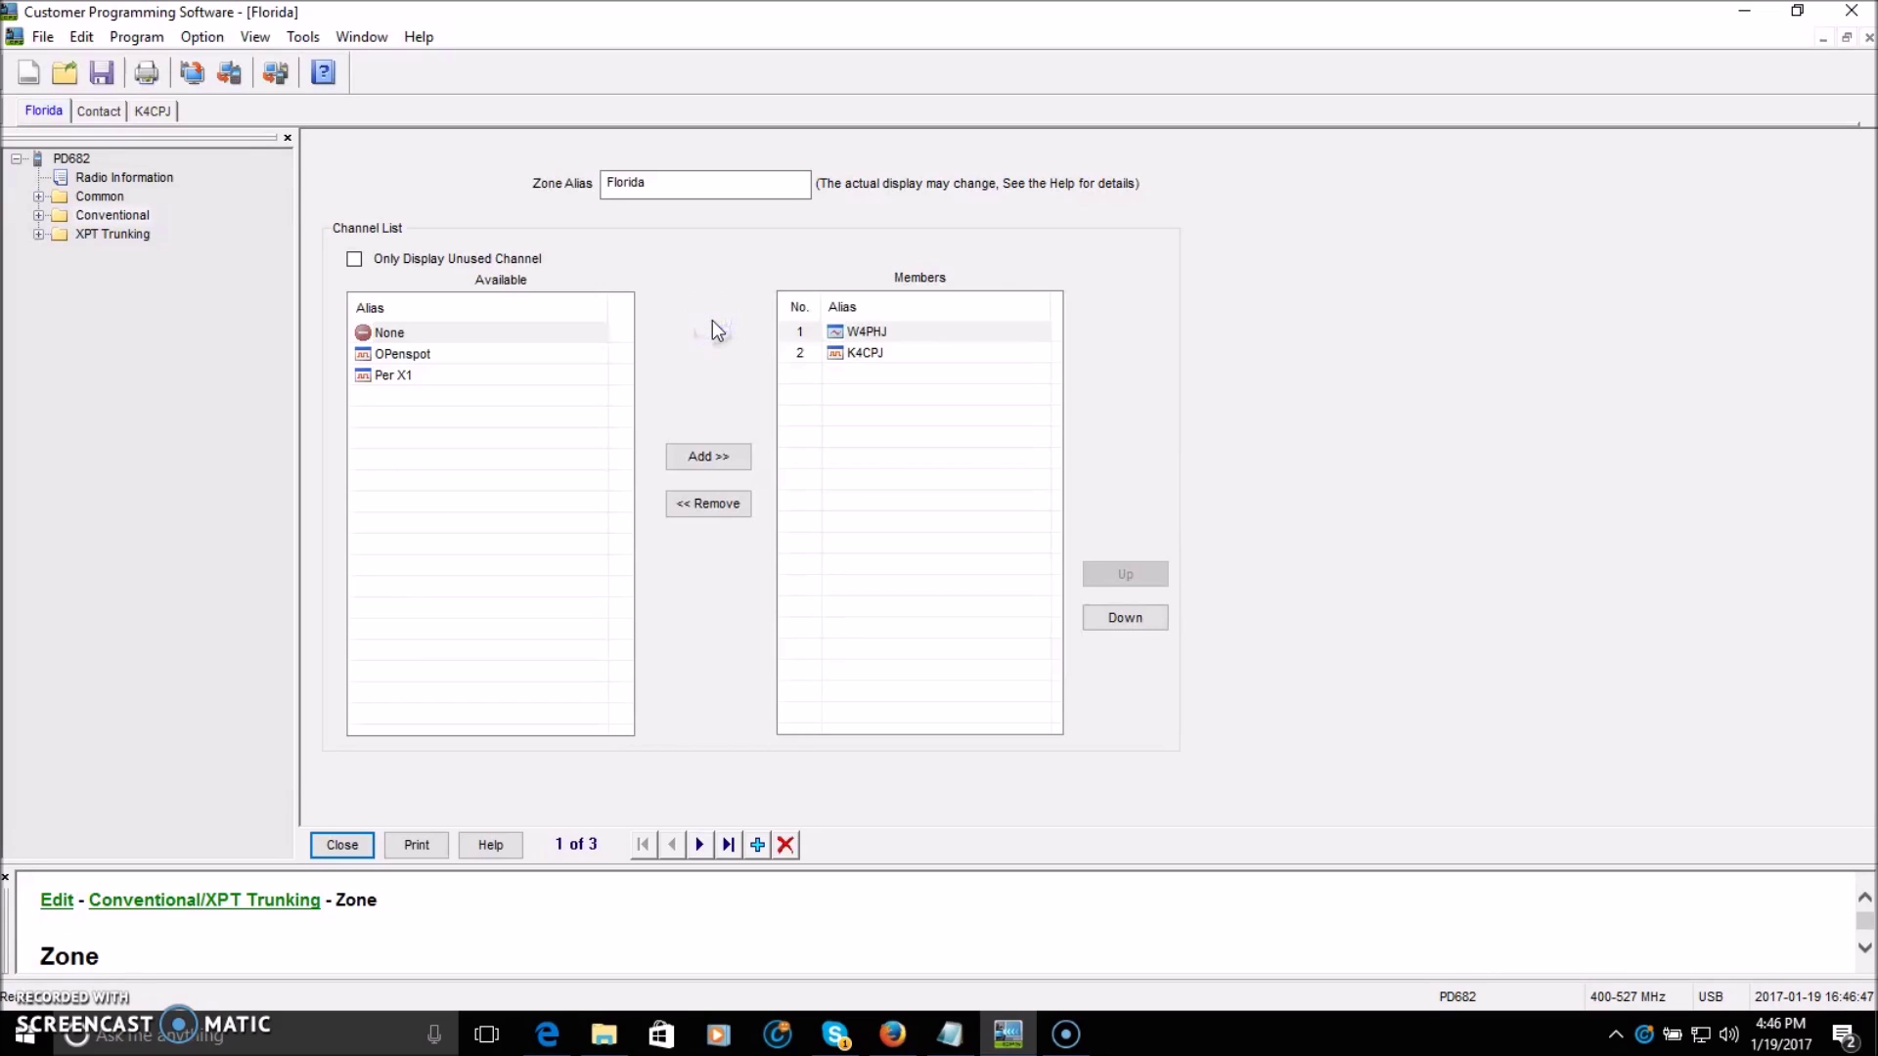